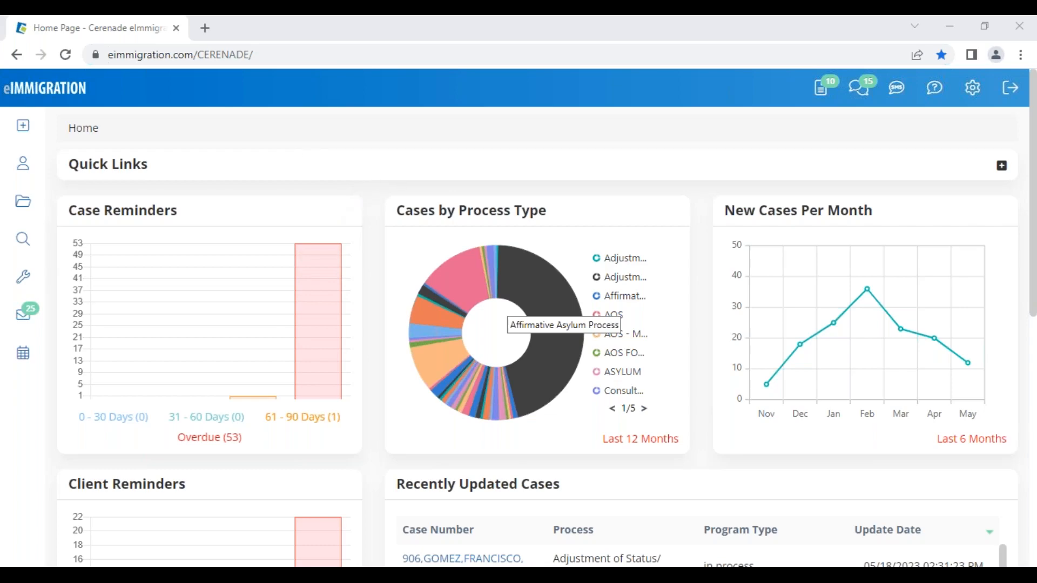
- Open Administrative Tools from Settings in a new tab and move that tab to first position
{"action": "mouse_move", "coordinate": [975, 97]}
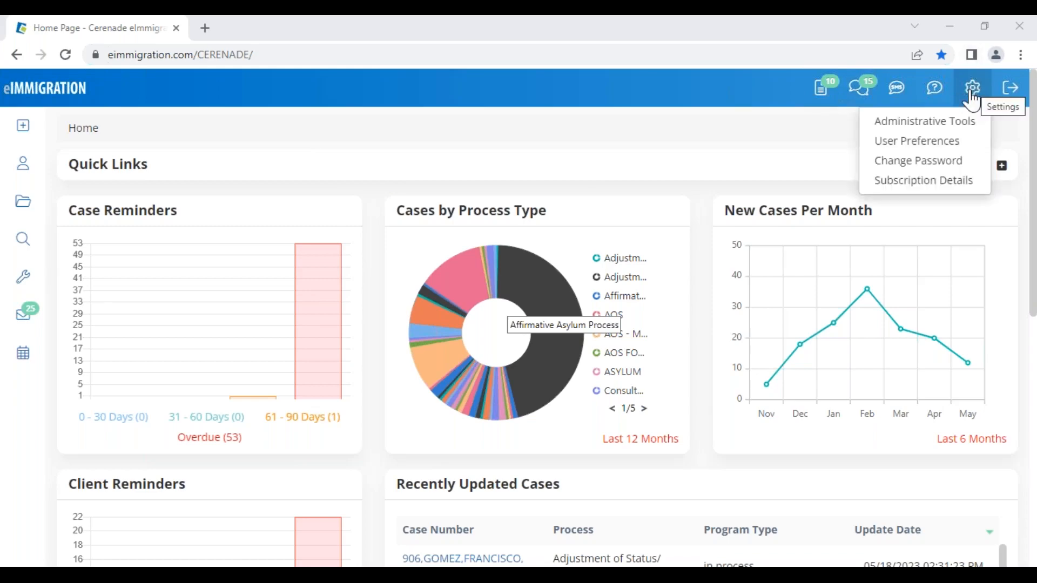
{"action": "right_click", "coordinate": [918, 135]}
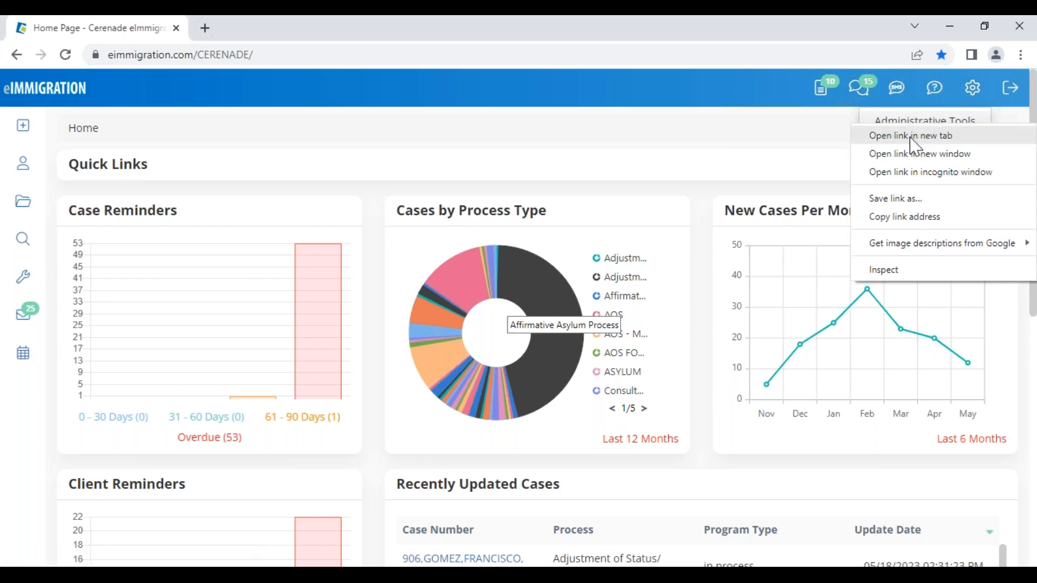
{"action": "left_click", "coordinate": [918, 136]}
{"action": "left_click_drag", "start_coordinate": [298, 31], "coordinate": [109, 35]}
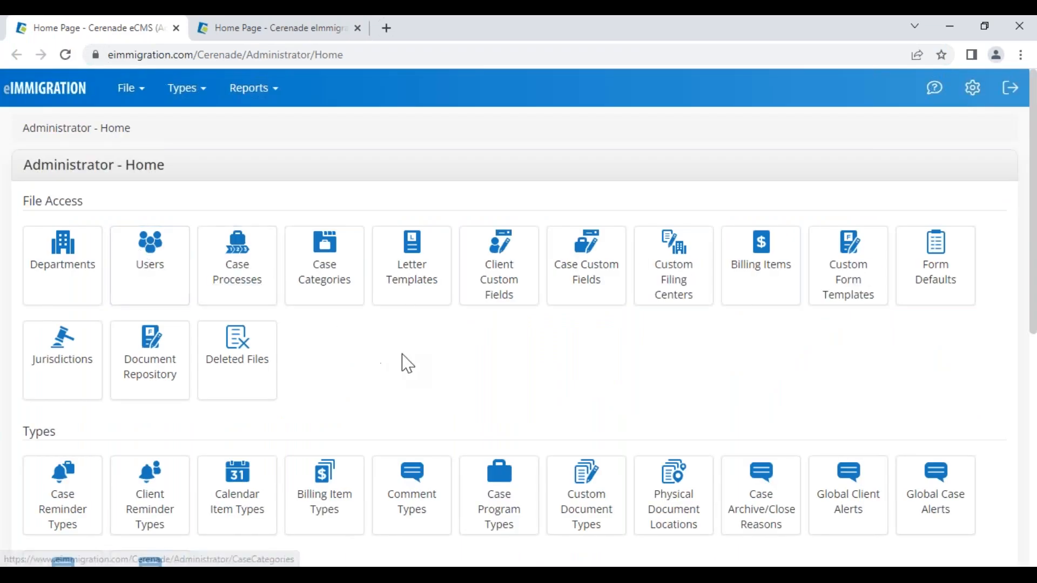
{"action": "left_click", "coordinate": [756, 256]}
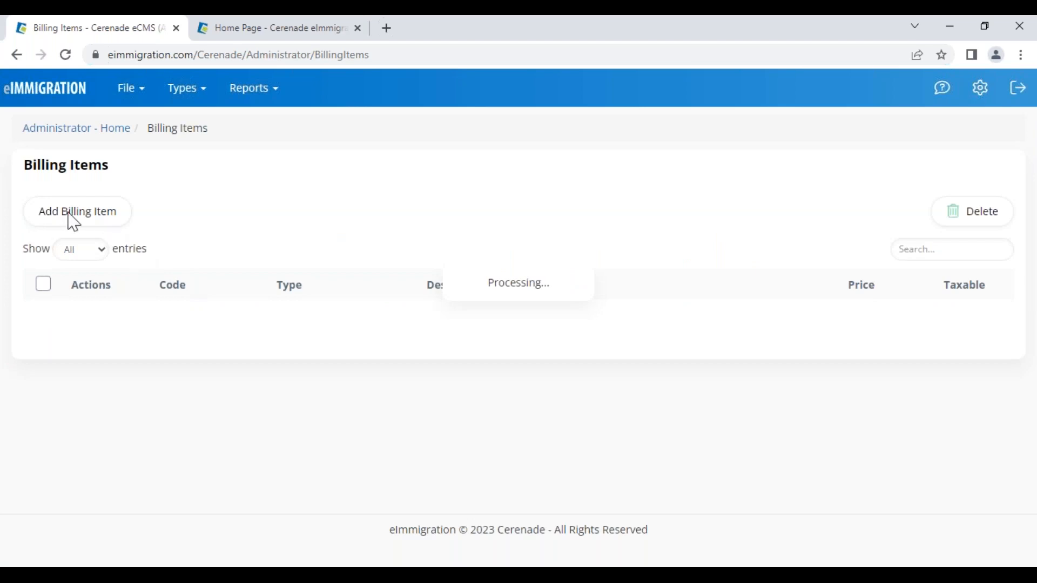
{"action": "left_click", "coordinate": [93, 216]}
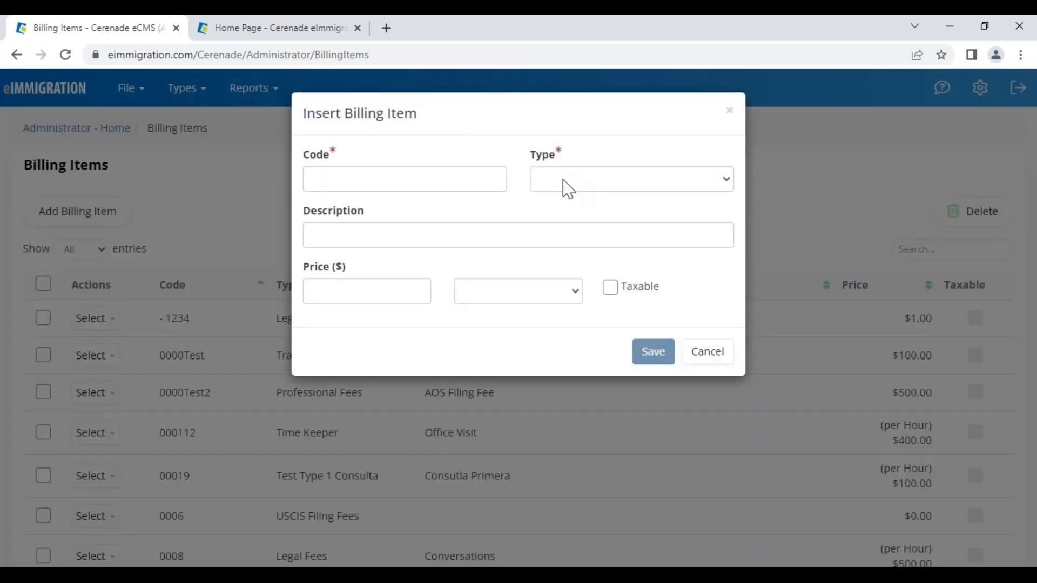
{"action": "left_click", "coordinate": [488, 302]}
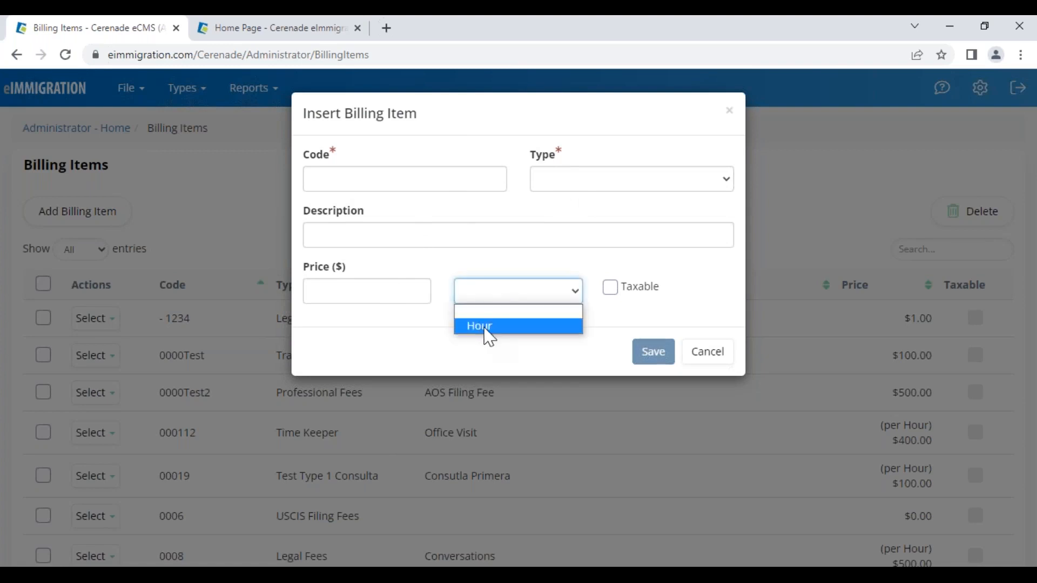
{"action": "left_click", "coordinate": [485, 328]}
{"action": "left_click", "coordinate": [494, 305]}
{"action": "left_click", "coordinate": [489, 323]}
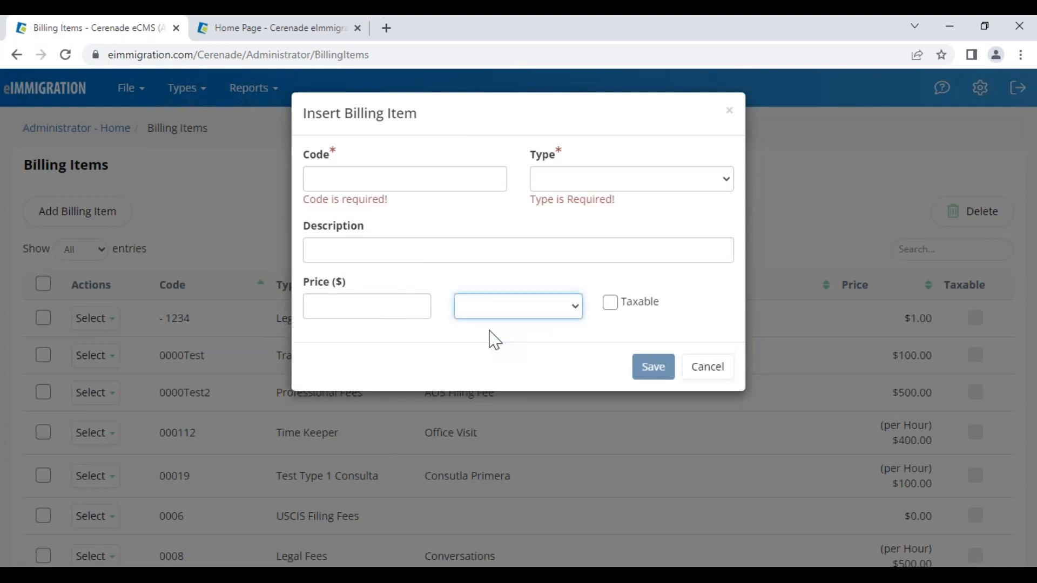
{"action": "left_click", "coordinate": [582, 183]}
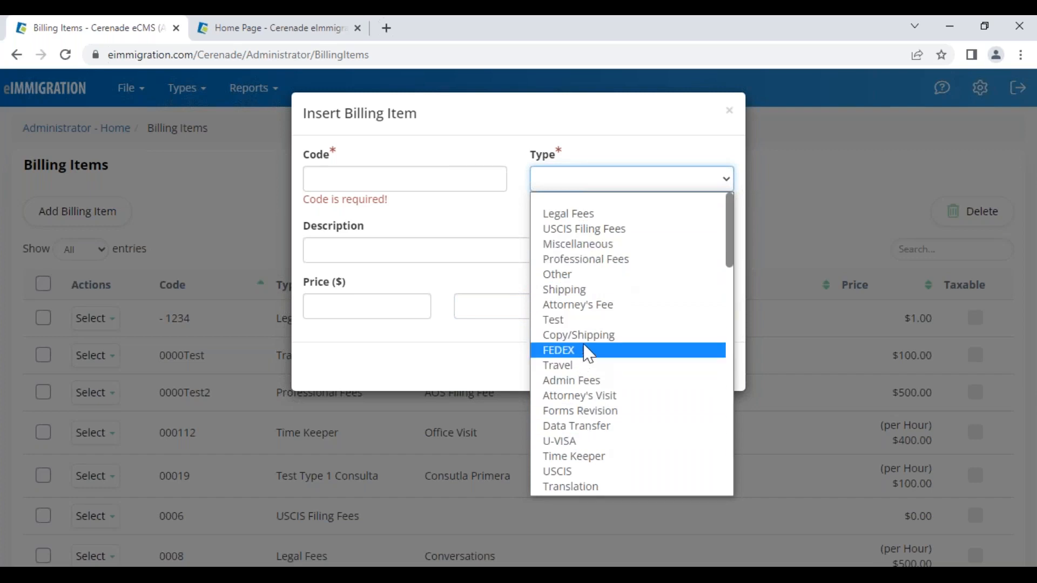
{"action": "scroll", "coordinate": [575, 448], "scroll_direction": "down", "scroll_amount": 5}
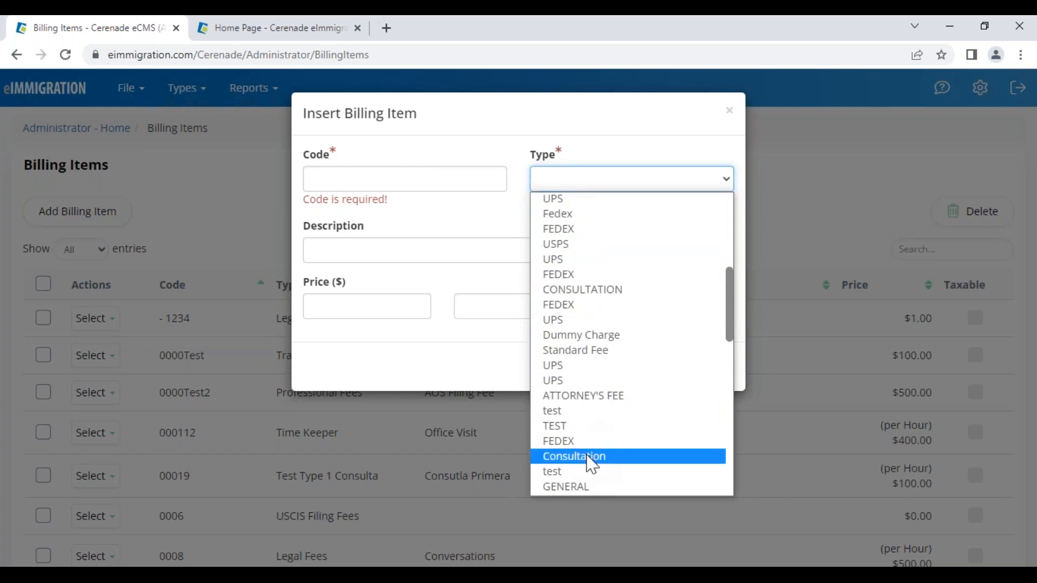
{"action": "scroll", "coordinate": [595, 432], "scroll_direction": "down", "scroll_amount": 8}
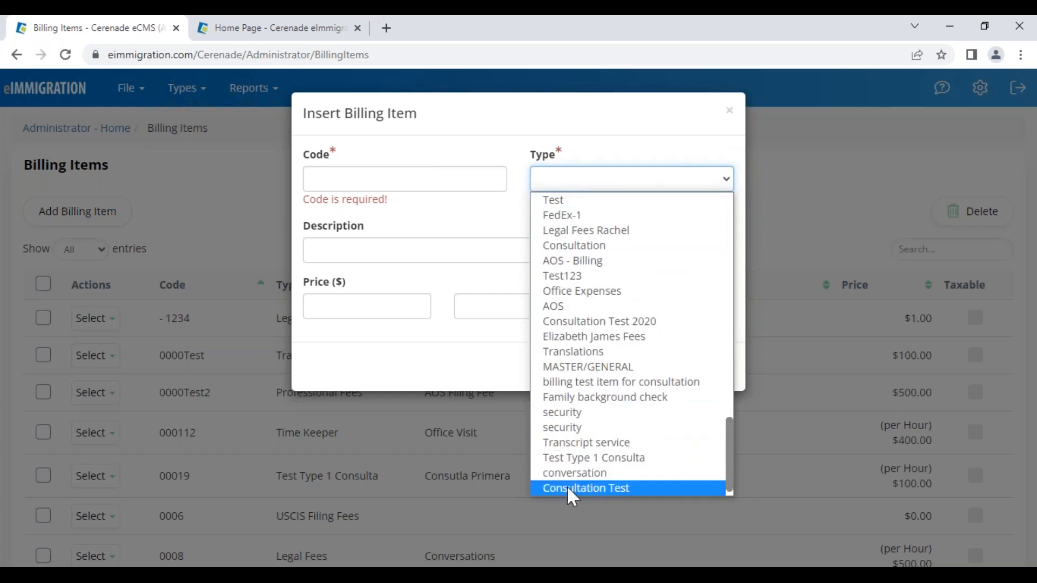
{"action": "left_click", "coordinate": [728, 112]}
{"action": "left_click", "coordinate": [728, 112]}
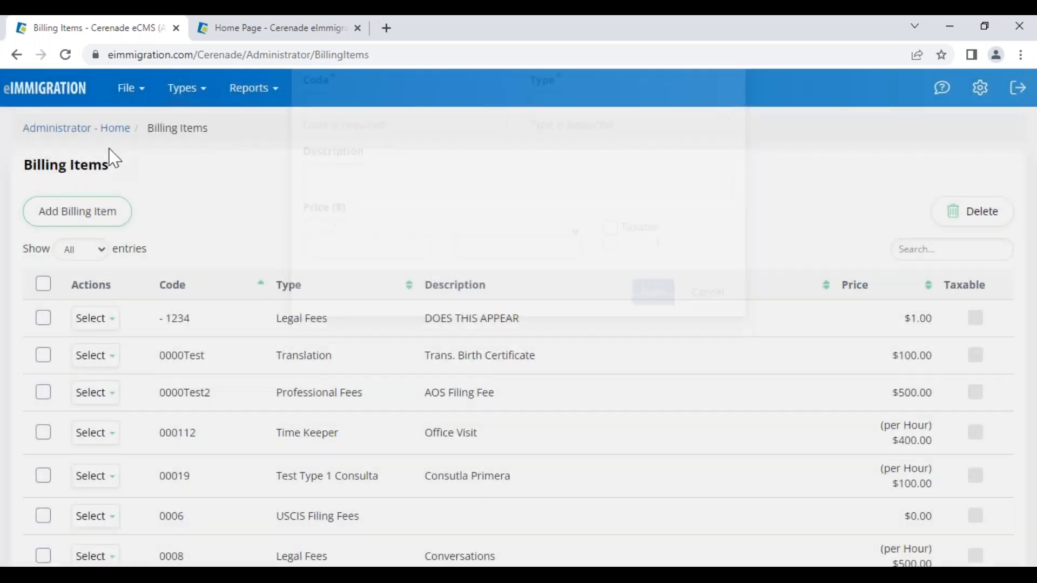
{"action": "left_click", "coordinate": [75, 130]}
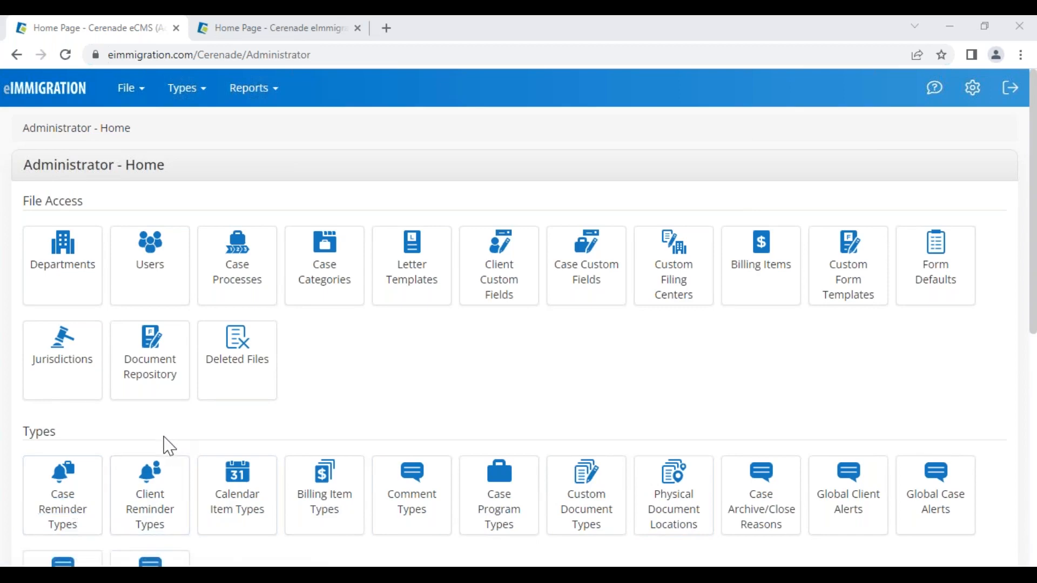
{"action": "scroll", "coordinate": [165, 446], "scroll_direction": "down", "scroll_amount": 3}
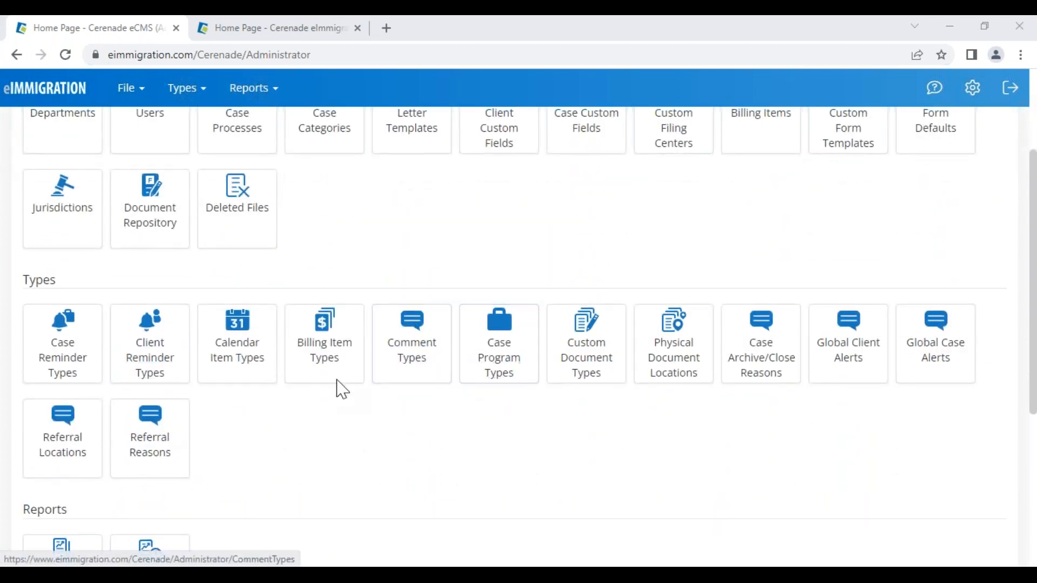
{"action": "left_click", "coordinate": [321, 370]}
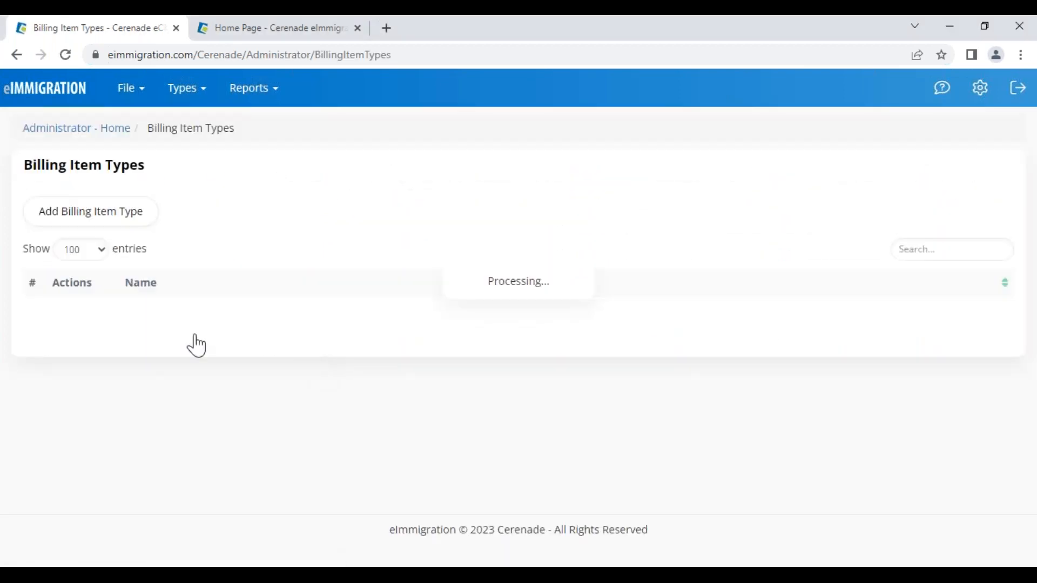
{"action": "left_click_drag", "start_coordinate": [128, 428], "coordinate": [222, 409]}
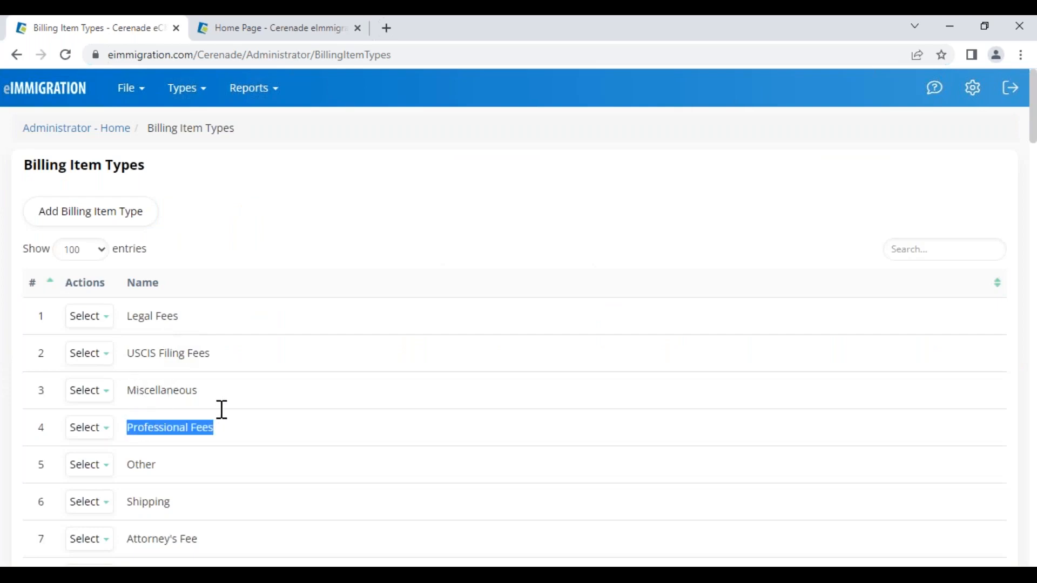
{"action": "left_click_drag", "start_coordinate": [140, 353], "coordinate": [226, 351]}
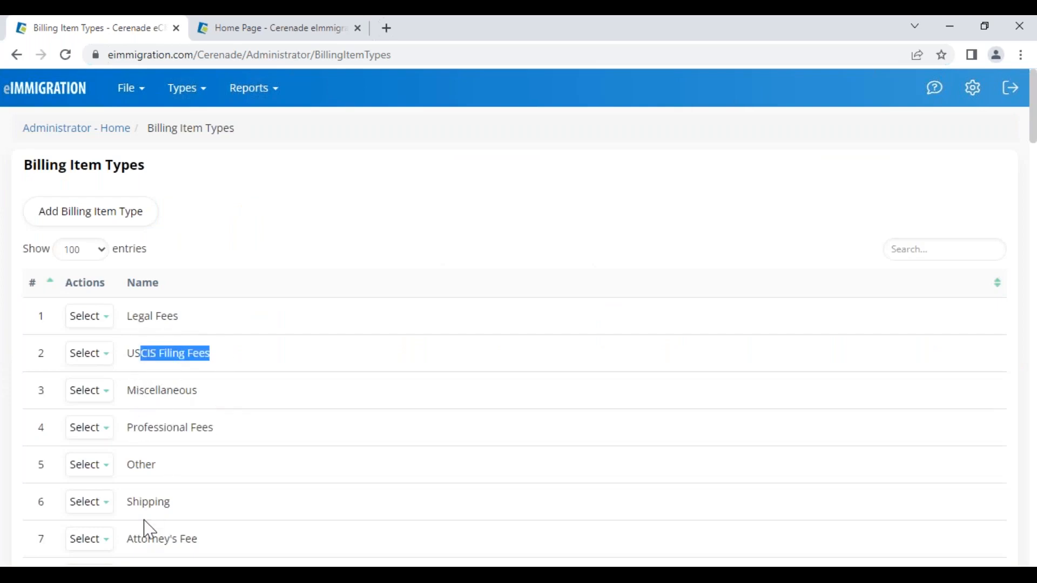
{"action": "scroll", "coordinate": [151, 527], "scroll_direction": "down", "scroll_amount": 7}
{"action": "scroll", "coordinate": [159, 493], "scroll_direction": "down", "scroll_amount": 4}
{"action": "scroll", "coordinate": [173, 443], "scroll_direction": "up", "scroll_amount": 9}
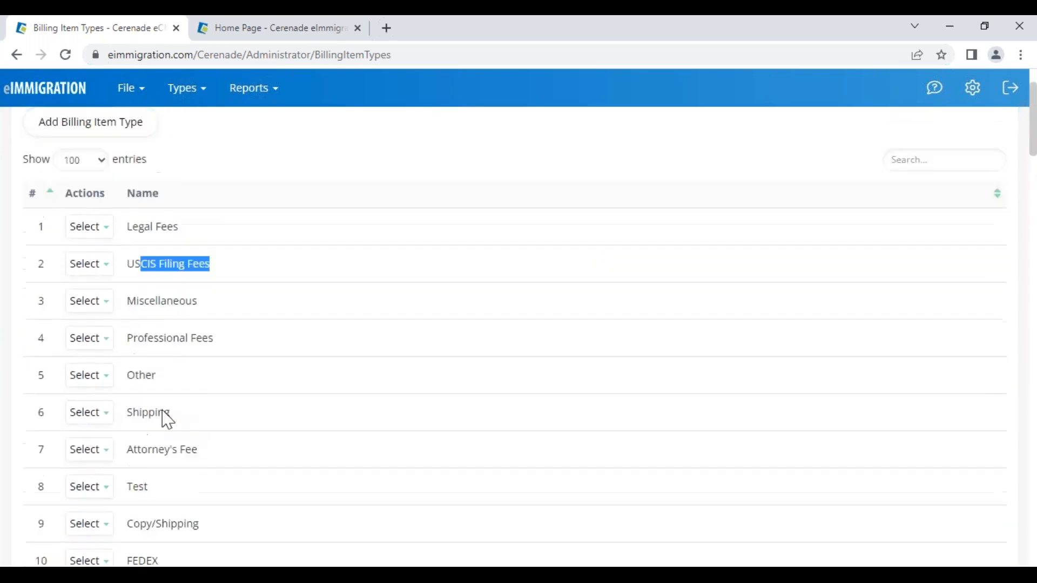
{"action": "scroll", "coordinate": [181, 421], "scroll_direction": "up", "scroll_amount": 3}
{"action": "left_click", "coordinate": [88, 135]}
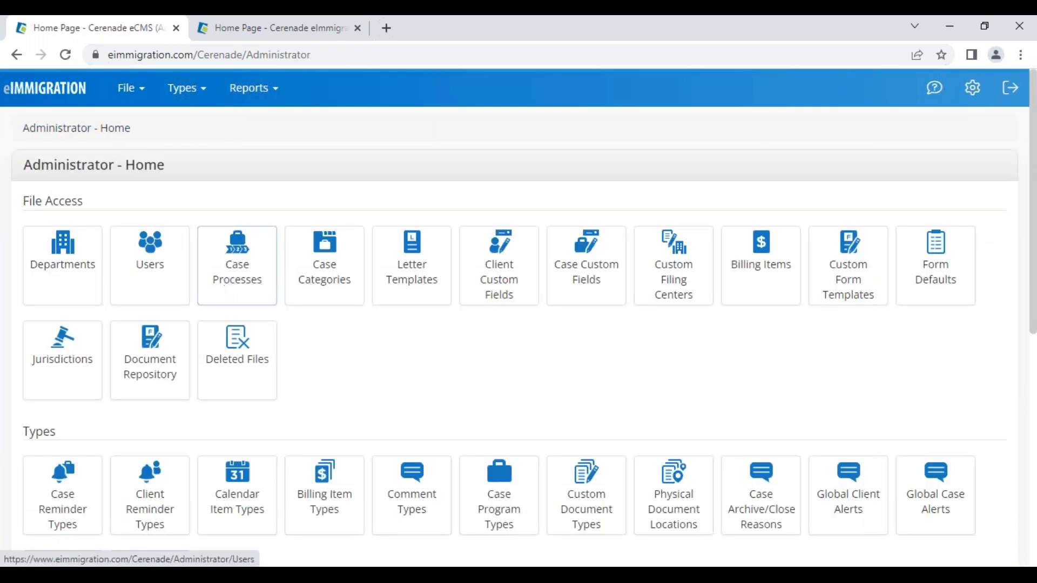
- In Billing Items, start a new billing item with code N400-5K, then cancel it
{"action": "left_click", "coordinate": [769, 274]}
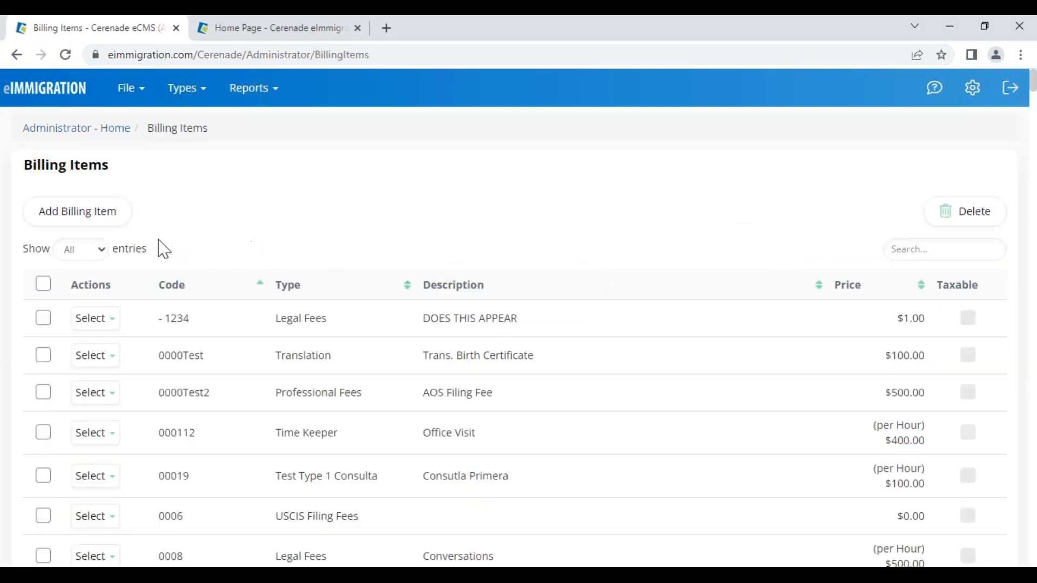
{"action": "left_click", "coordinate": [81, 220]}
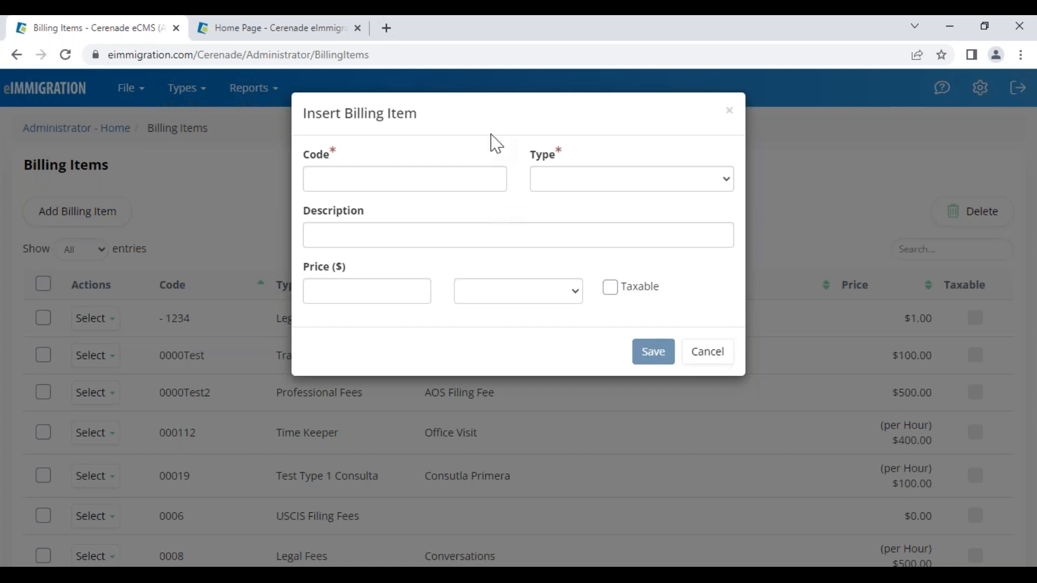
{"action": "left_click", "coordinate": [562, 183]}
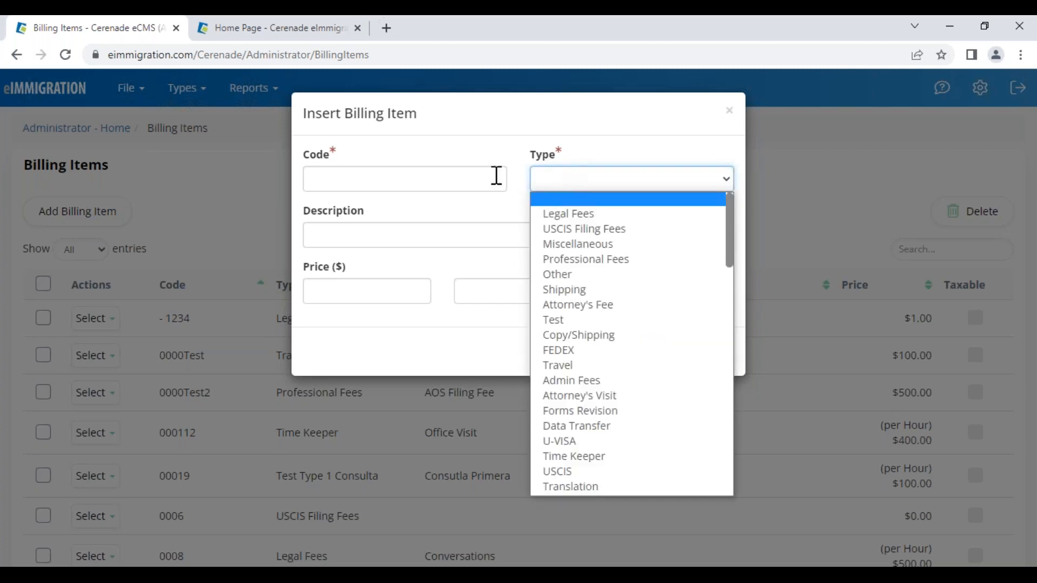
{"action": "left_click", "coordinate": [436, 181]}
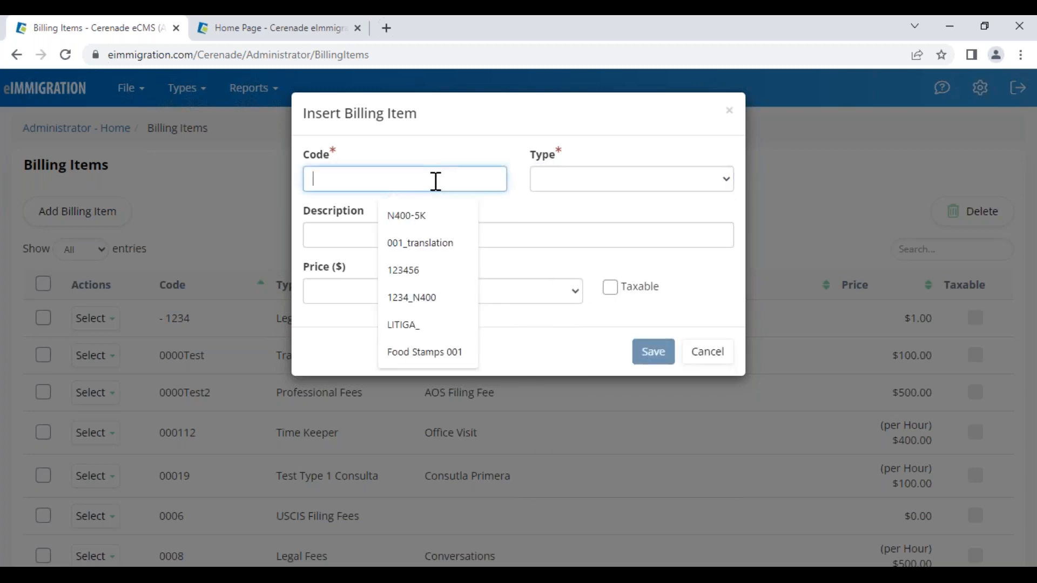
{"action": "left_click", "coordinate": [420, 220]}
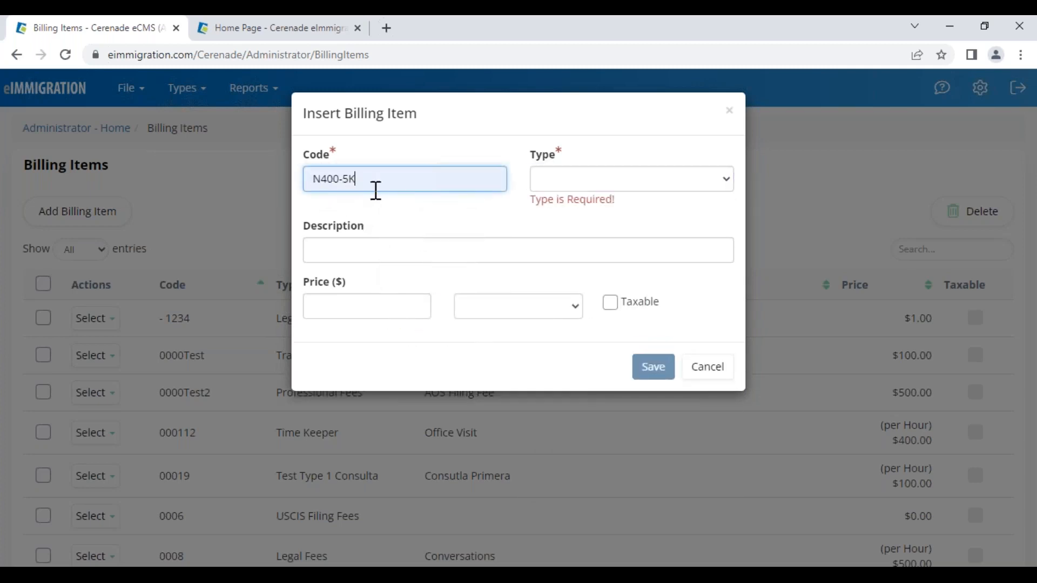
{"action": "triple_click", "coordinate": [322, 179]}
{"action": "left_click", "coordinate": [486, 215]}
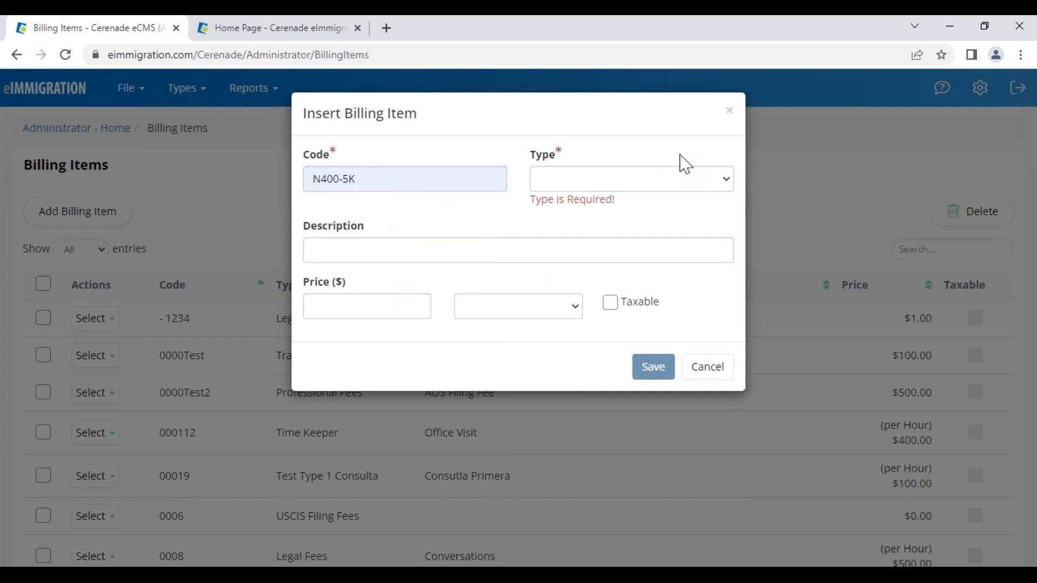
{"action": "left_click", "coordinate": [729, 110]}
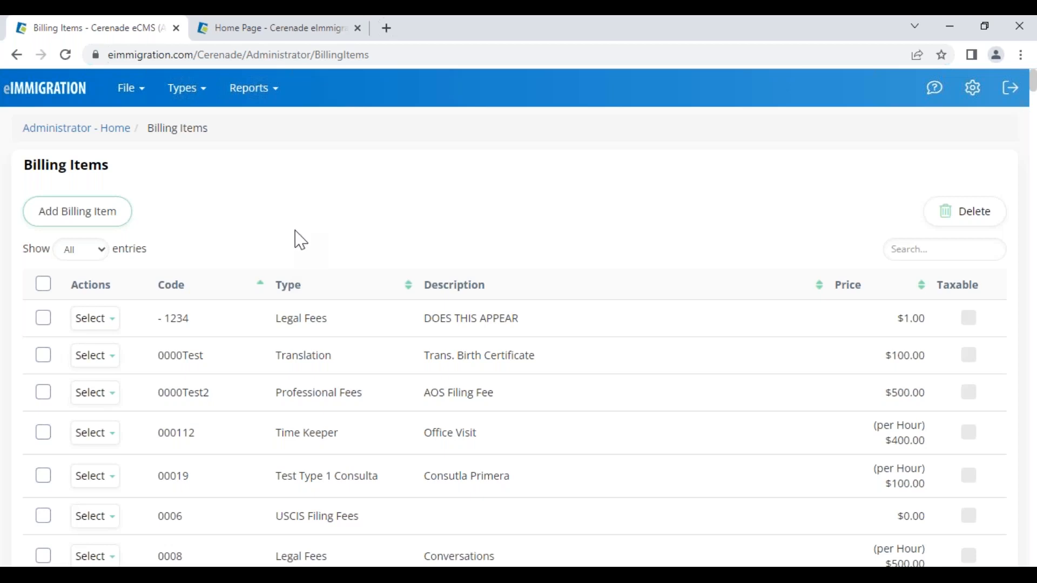
- Filter billing items by 'master' and review MASTER/GENERAL's code, description and $1.00 price
{"action": "left_click", "coordinate": [912, 247]}
{"action": "type", "text": "master"}
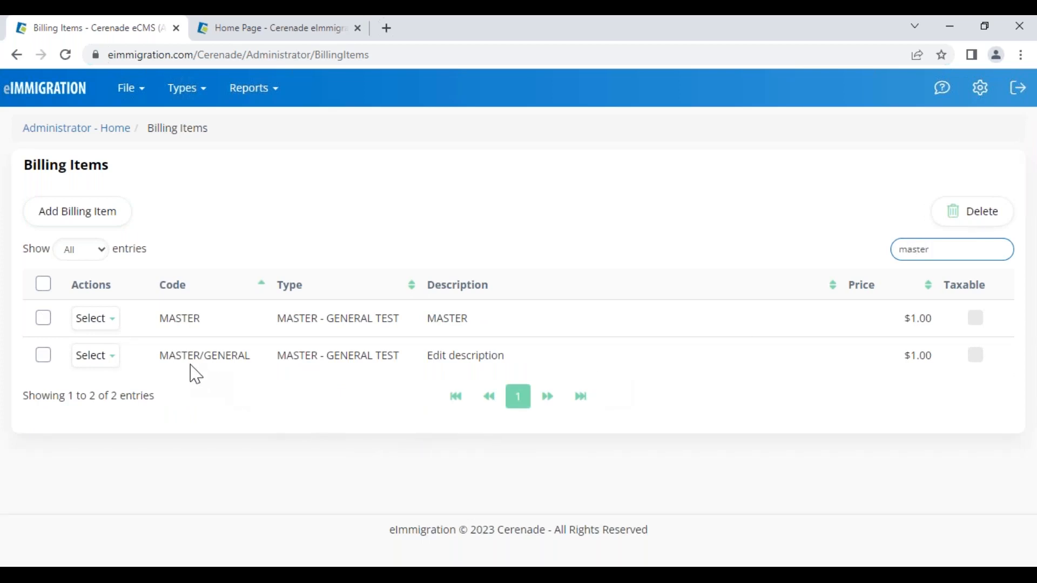
{"action": "left_click_drag", "start_coordinate": [168, 355], "coordinate": [260, 353]}
{"action": "left_click", "coordinate": [186, 358]}
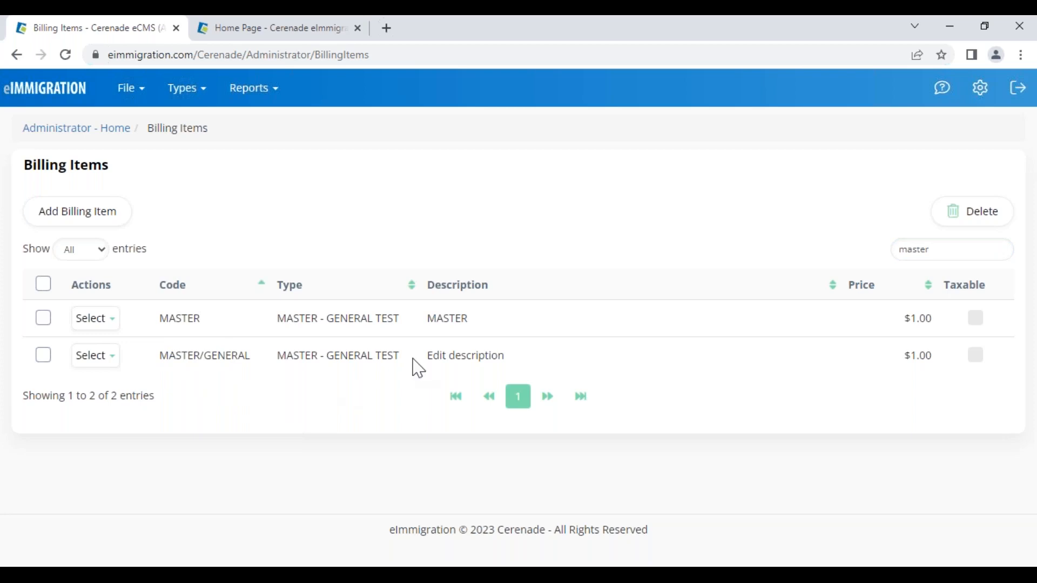
{"action": "left_click_drag", "start_coordinate": [425, 357], "coordinate": [502, 352]}
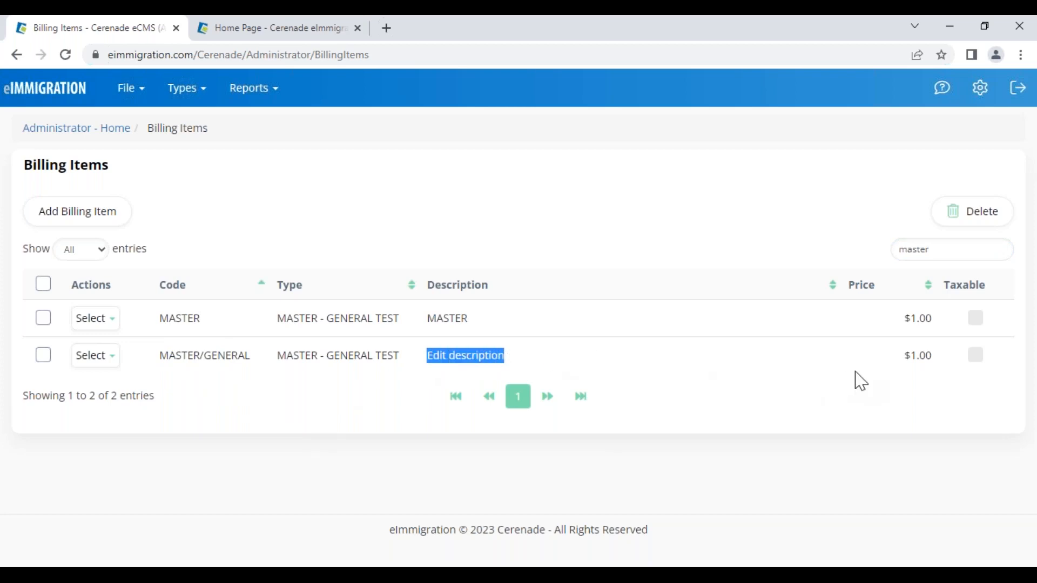
{"action": "left_click", "coordinate": [913, 357]}
{"action": "left_click_drag", "start_coordinate": [903, 359], "coordinate": [944, 354]}
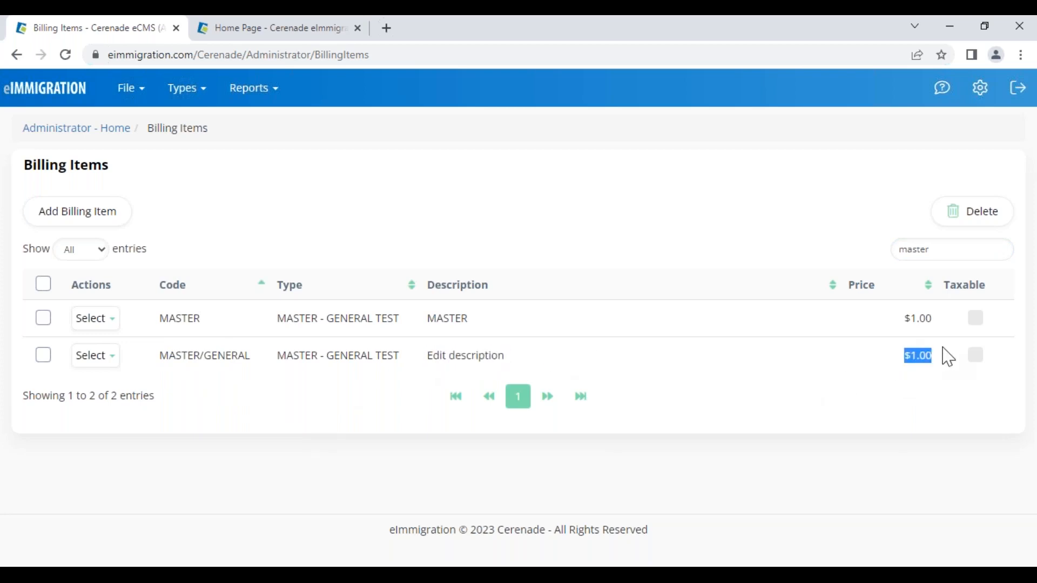
{"action": "left_click", "coordinate": [918, 365]}
{"action": "left_click_drag", "start_coordinate": [937, 375], "coordinate": [906, 381]}
{"action": "left_click_drag", "start_coordinate": [505, 356], "coordinate": [437, 356]}
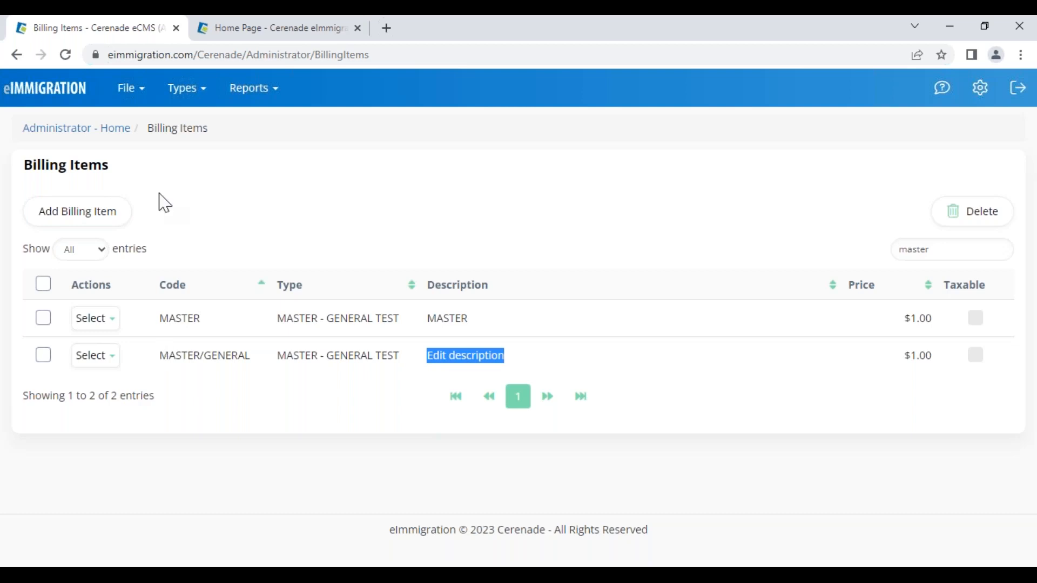
- Review the first row's MASTER code, description and $1.00 price
{"action": "left_click_drag", "start_coordinate": [110, 169], "coordinate": [19, 176]}
{"action": "left_click", "coordinate": [278, 249]}
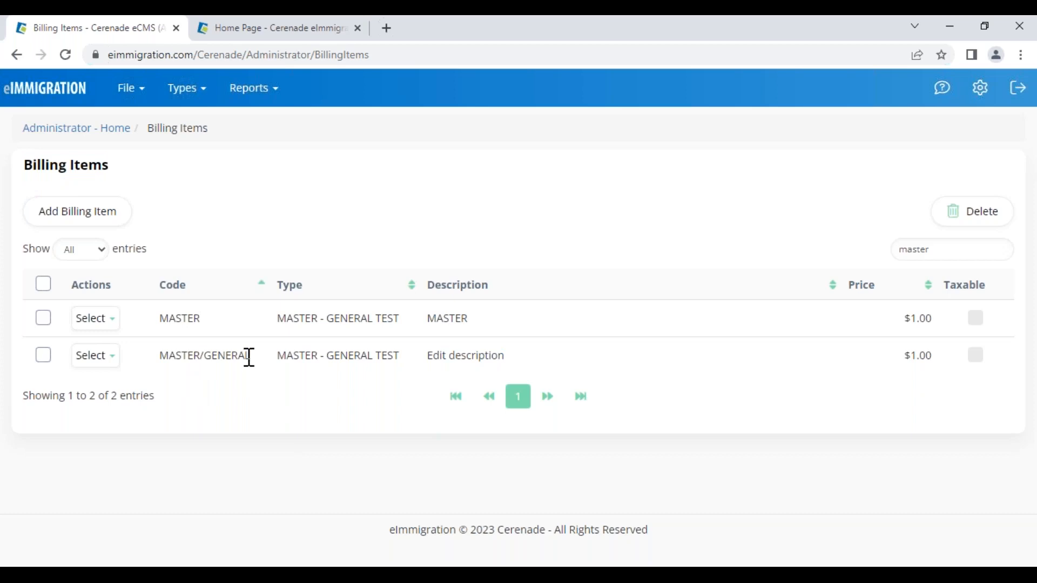
{"action": "left_click_drag", "start_coordinate": [164, 318], "coordinate": [267, 324]}
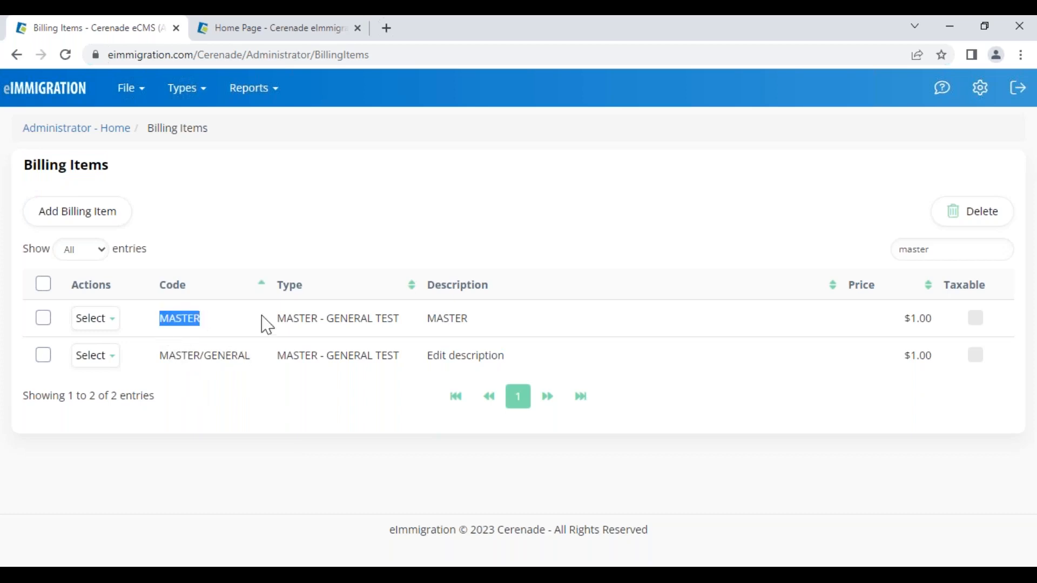
{"action": "left_click_drag", "start_coordinate": [430, 318], "coordinate": [748, 326]}
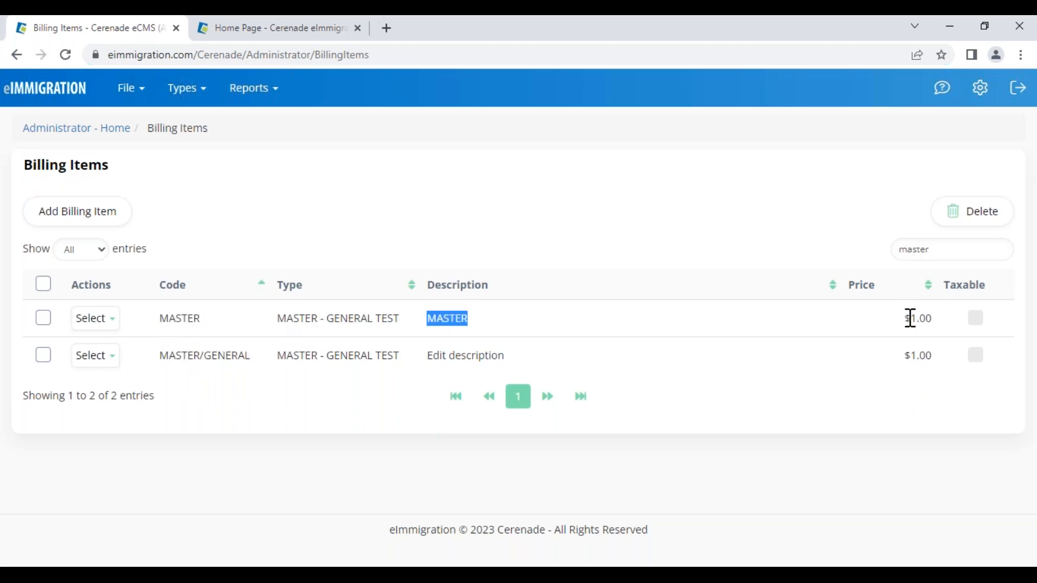
{"action": "left_click_drag", "start_coordinate": [906, 318], "coordinate": [935, 322]}
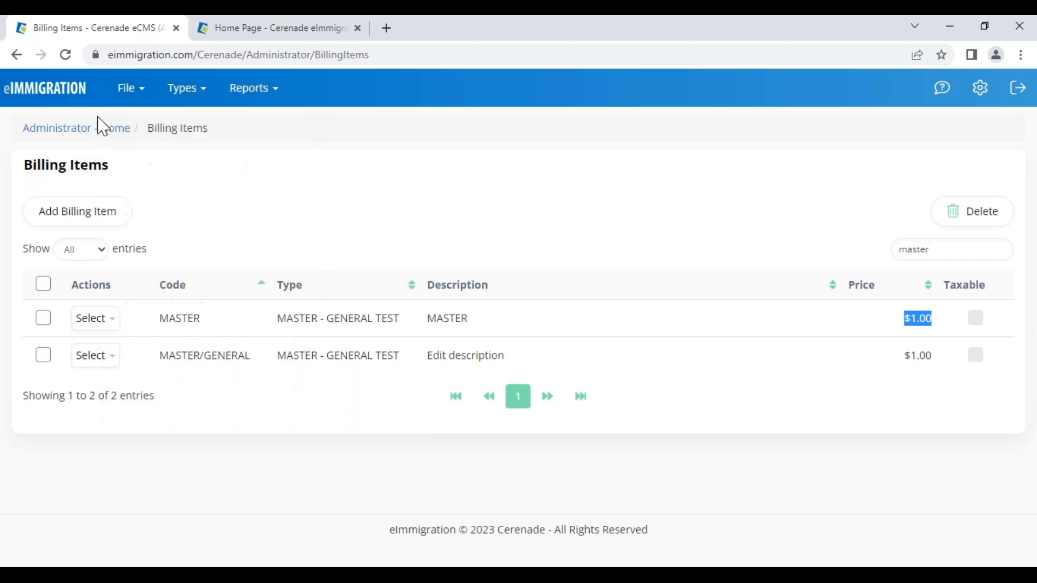
- From Administrator Home, open Case Workers and start a new Attorney case worker
{"action": "left_click", "coordinate": [63, 96]}
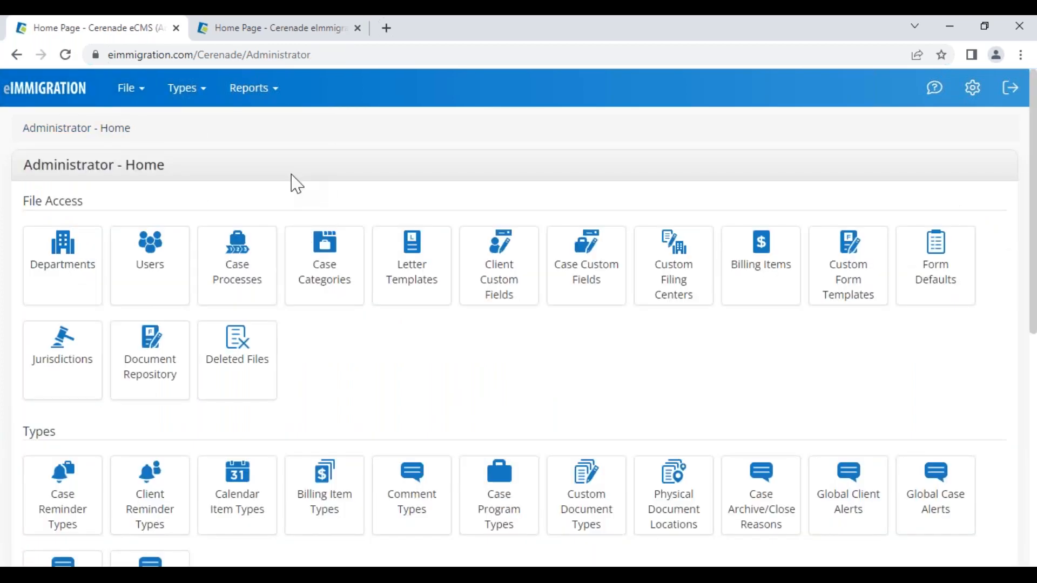
{"action": "left_click", "coordinate": [159, 269]}
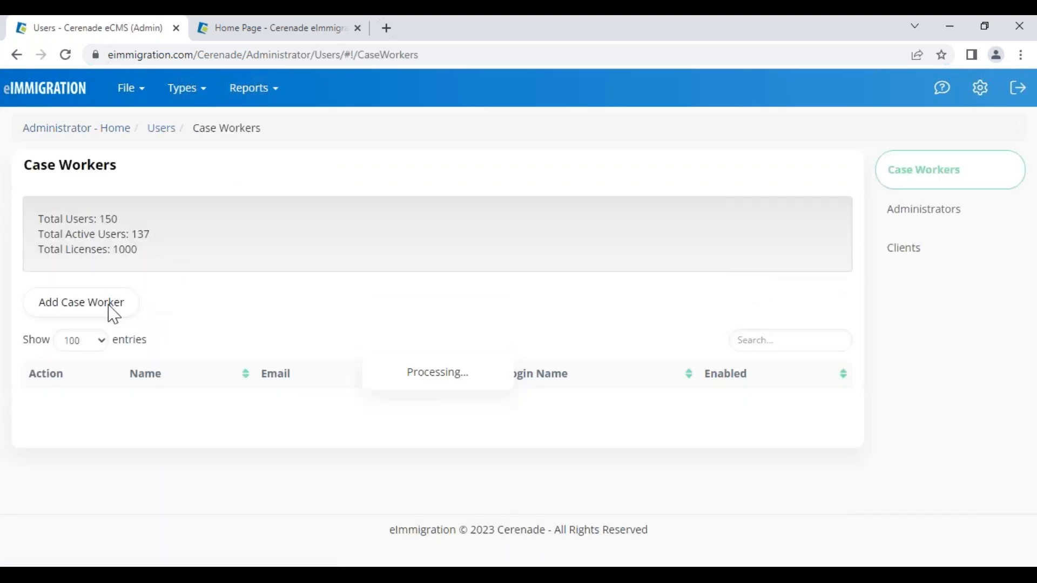
{"action": "left_click", "coordinate": [108, 304]}
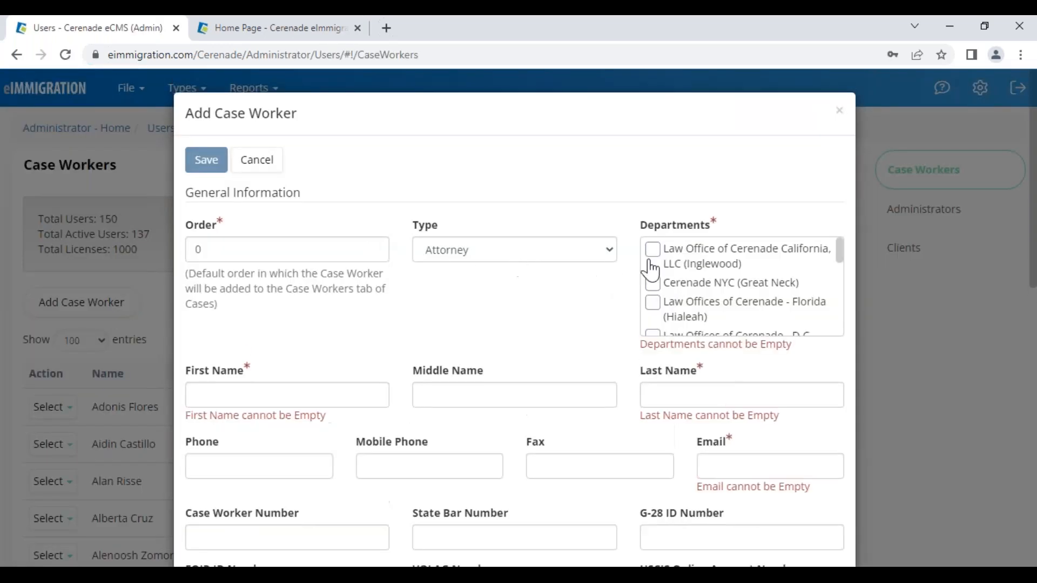
{"action": "left_click", "coordinate": [474, 266]}
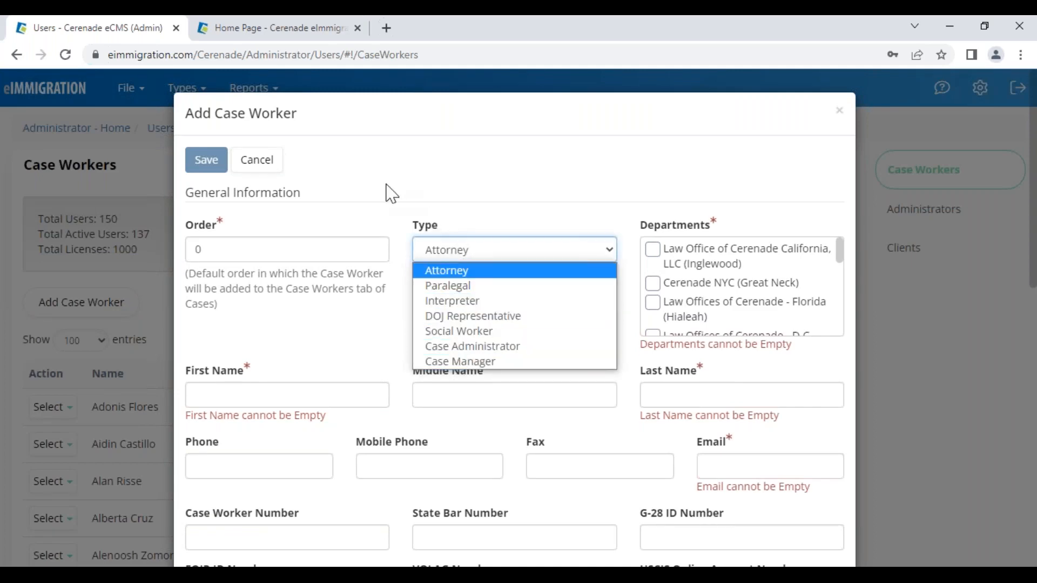
{"action": "left_click", "coordinate": [303, 146]}
{"action": "left_click_drag", "start_coordinate": [302, 146], "coordinate": [212, 115]}
{"action": "scroll", "coordinate": [540, 374], "scroll_direction": "down", "scroll_amount": 7}
{"action": "scroll", "coordinate": [540, 374], "scroll_direction": "down", "scroll_amount": 5}
- Add login account details to the new case worker form
{"action": "left_click", "coordinate": [498, 516]}
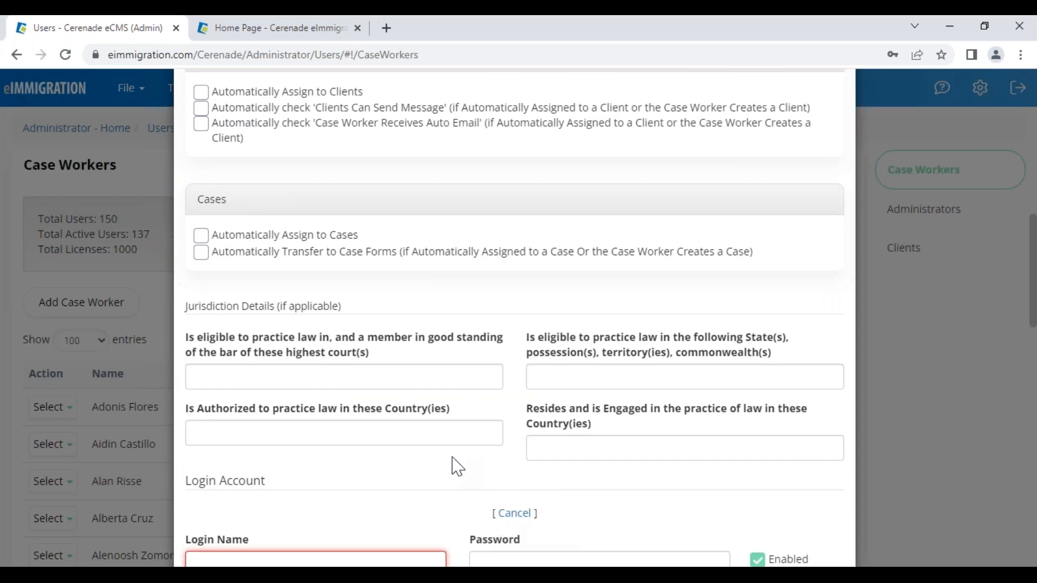
{"action": "scroll", "coordinate": [456, 463], "scroll_direction": "down", "scroll_amount": 5}
{"action": "scroll", "coordinate": [398, 419], "scroll_direction": "down", "scroll_amount": 8}
{"action": "scroll", "coordinate": [301, 339], "scroll_direction": "up", "scroll_amount": 4}
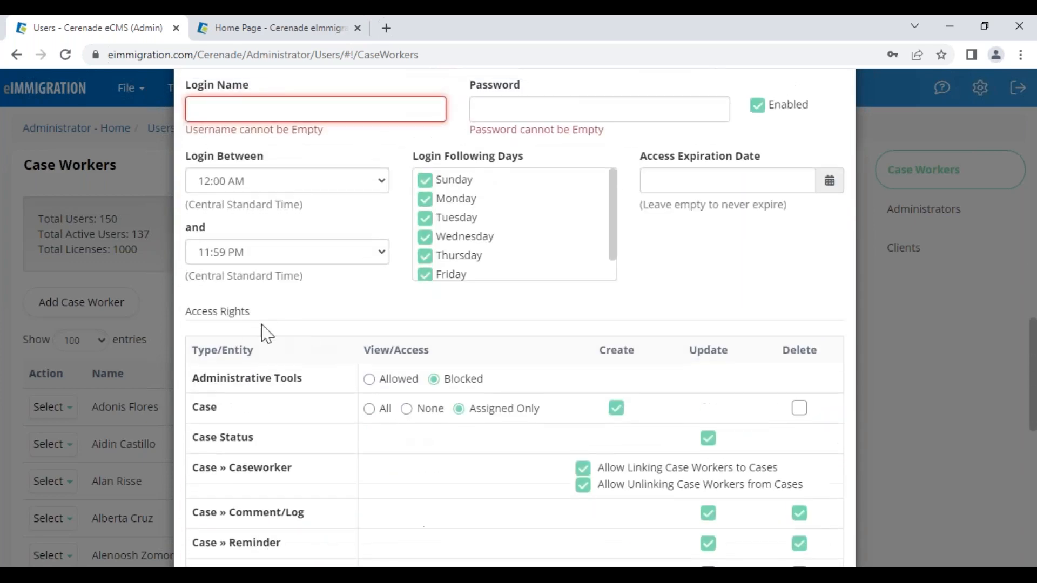
{"action": "left_click_drag", "start_coordinate": [186, 311], "coordinate": [250, 322]}
{"action": "scroll", "coordinate": [429, 429], "scroll_direction": "down", "scroll_amount": 3}
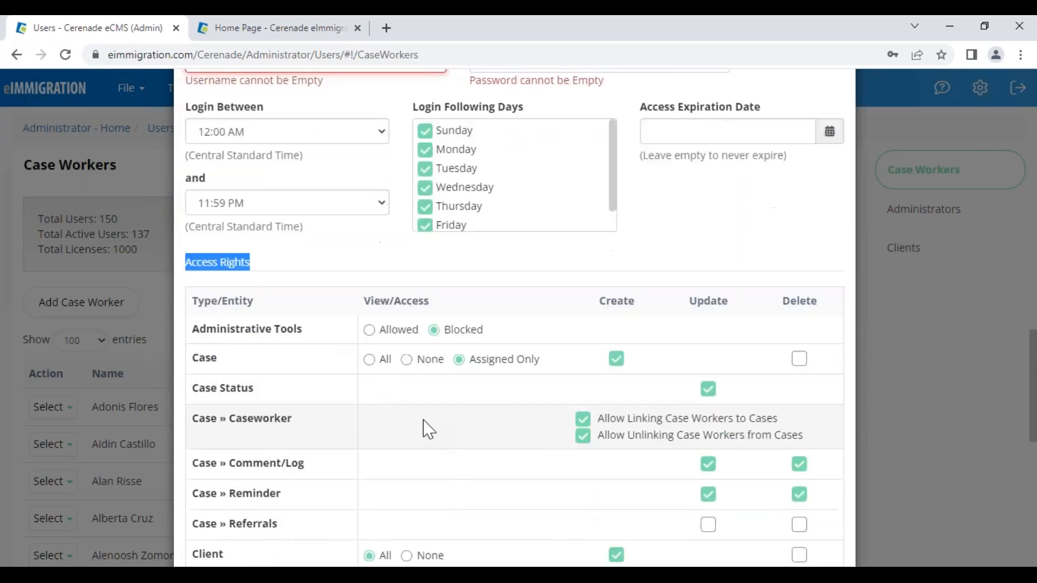
{"action": "scroll", "coordinate": [429, 430], "scroll_direction": "down", "scroll_amount": 4}
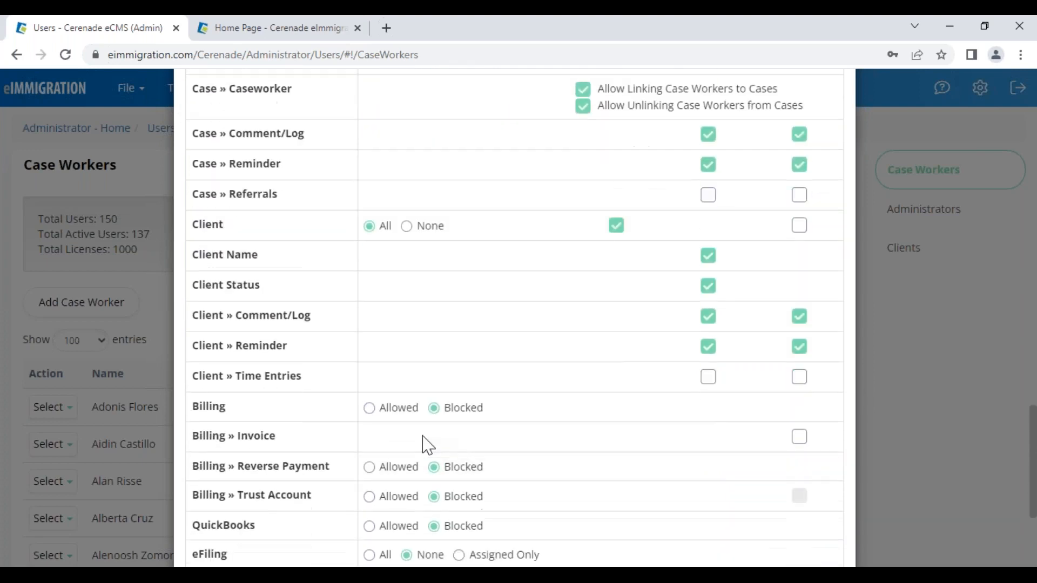
- Set Billing, Reverse Payment and Trust Account to Allowed, then cancel the form
{"action": "left_click_drag", "start_coordinate": [482, 413], "coordinate": [449, 417]}
{"action": "left_click", "coordinate": [389, 419]}
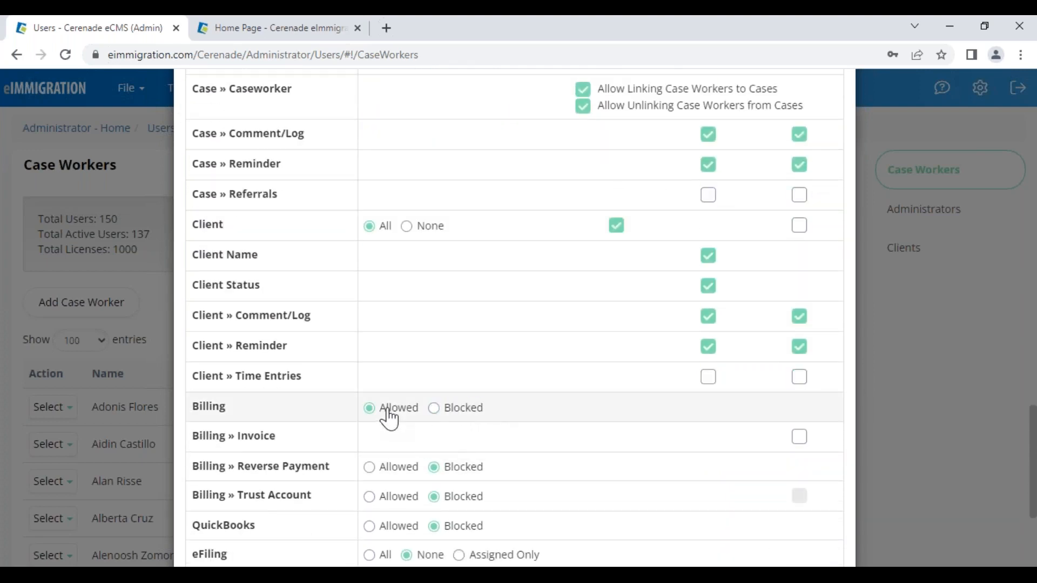
{"action": "double_click", "coordinate": [208, 407]}
{"action": "double_click", "coordinate": [256, 436]}
{"action": "left_click_drag", "start_coordinate": [263, 466], "coordinate": [330, 466]}
{"action": "left_click", "coordinate": [547, 445]}
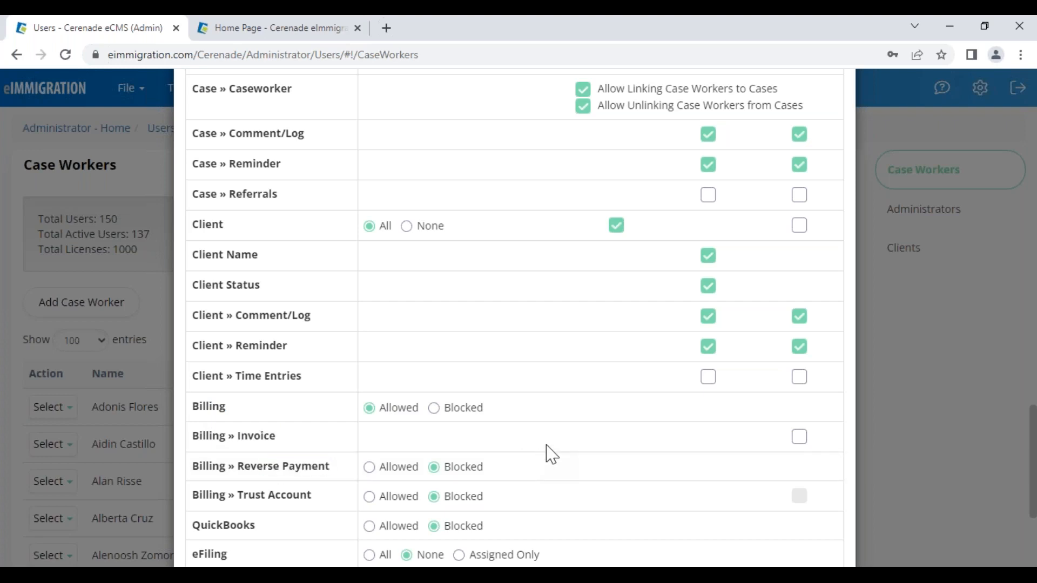
{"action": "left_click", "coordinate": [404, 473]}
{"action": "left_click", "coordinate": [394, 498]}
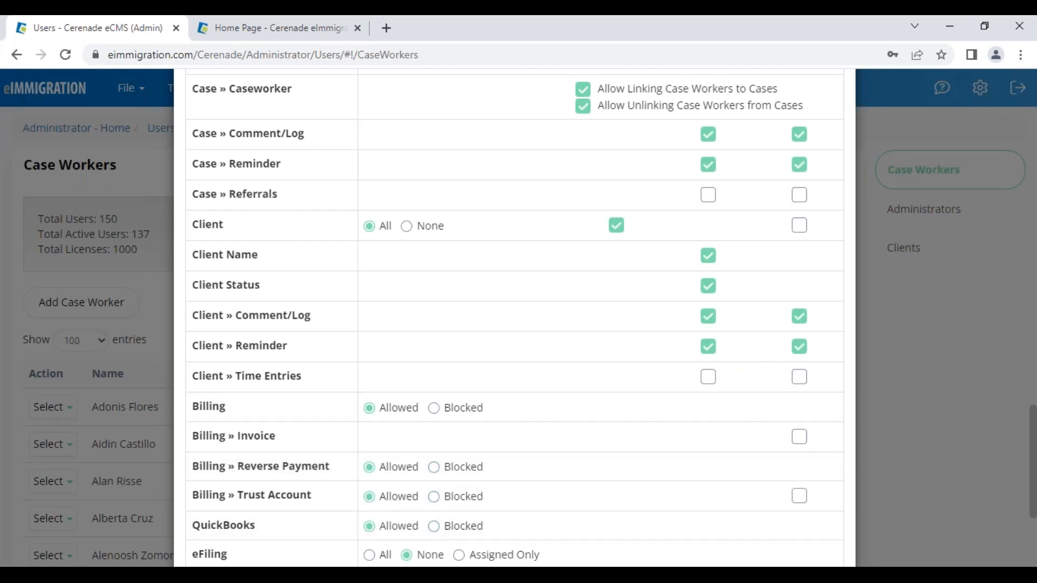
{"action": "scroll", "coordinate": [395, 467], "scroll_direction": "up", "scroll_amount": 7}
{"action": "scroll", "coordinate": [331, 294], "scroll_direction": "up", "scroll_amount": 8}
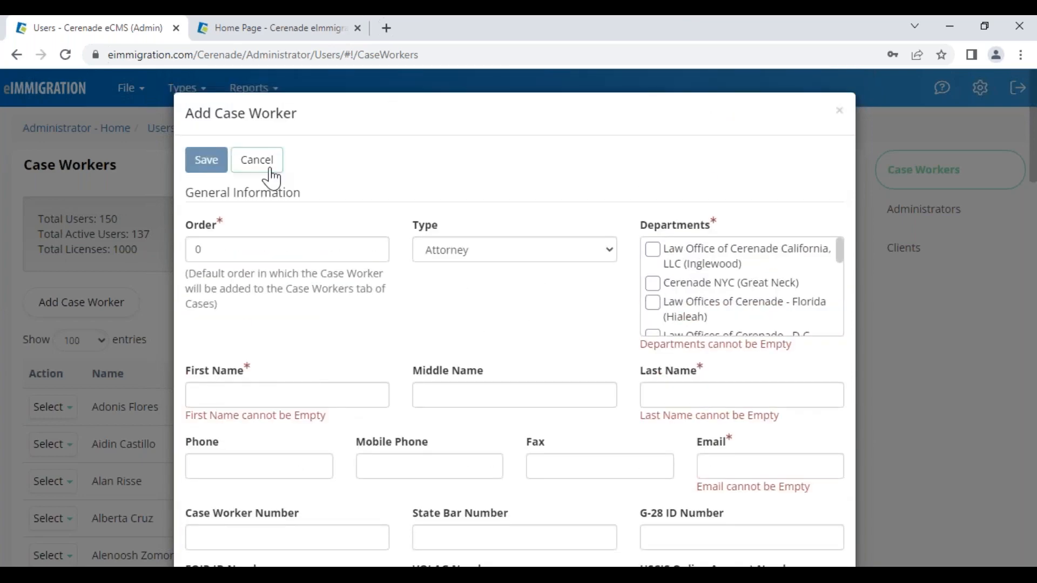
{"action": "left_click", "coordinate": [265, 162]}
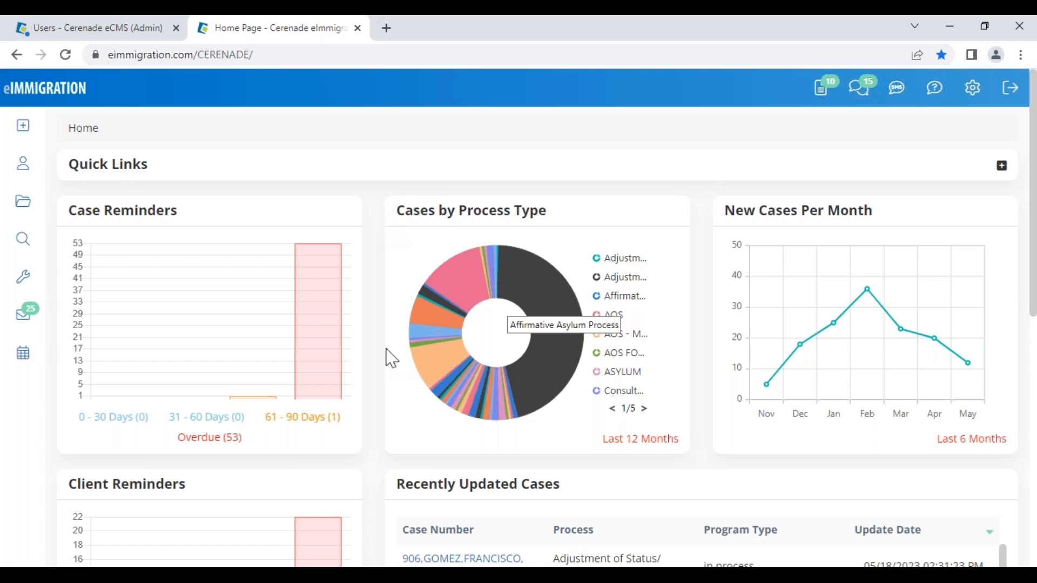
- Scroll through the home dashboard charts and reveal the sidebar's Create options
{"action": "scroll", "coordinate": [393, 392], "scroll_direction": "down", "scroll_amount": 8}
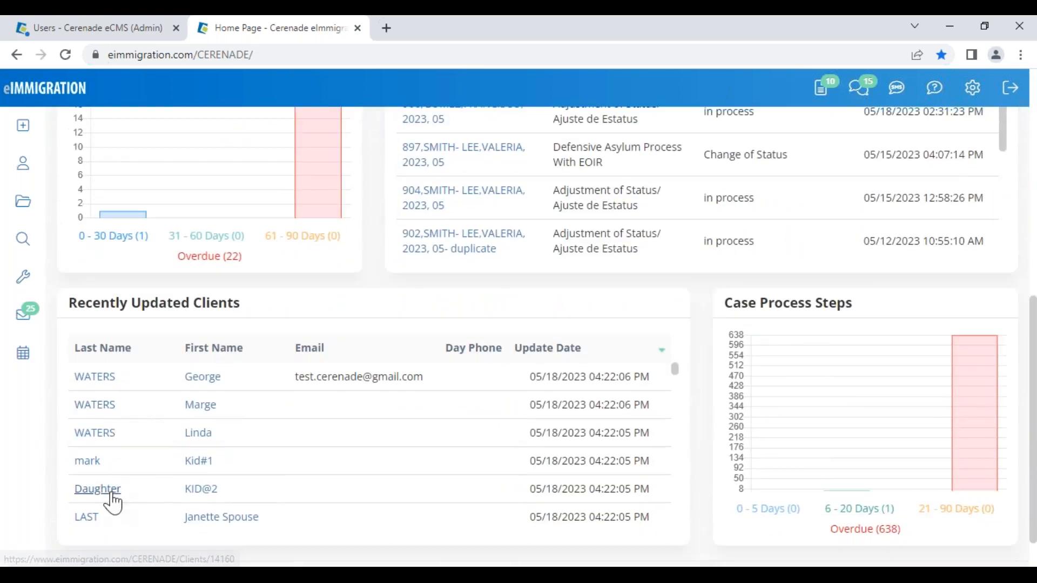
{"action": "scroll", "coordinate": [189, 513], "scroll_direction": "down", "scroll_amount": 3}
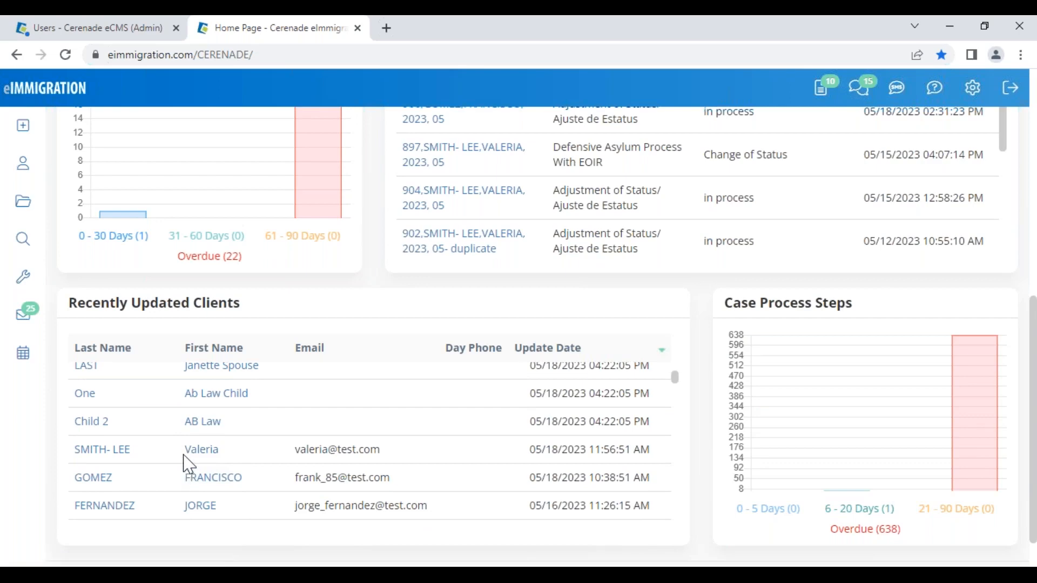
{"action": "scroll", "coordinate": [178, 472], "scroll_direction": "up", "scroll_amount": 10}
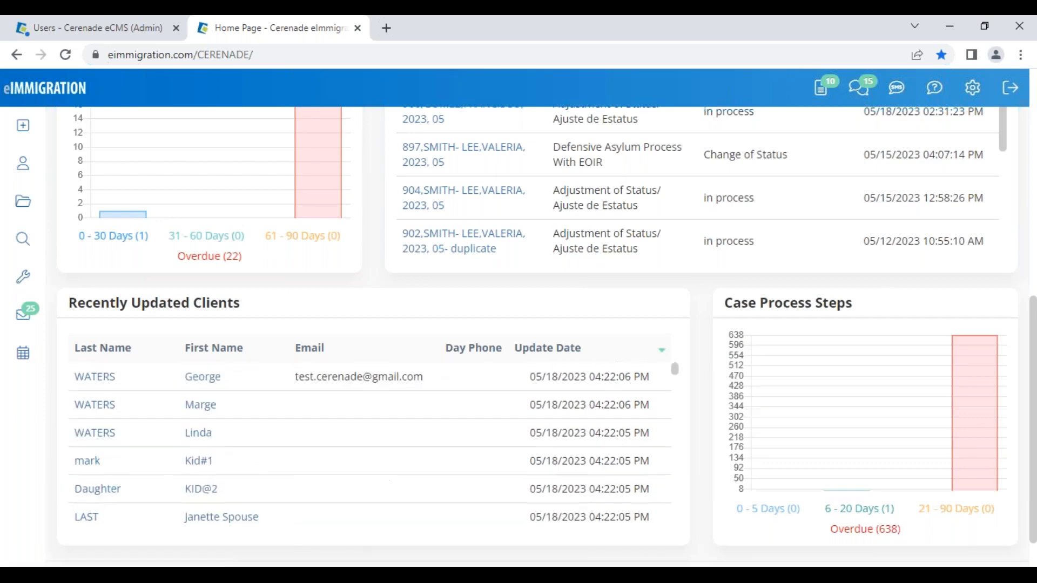
{"action": "mouse_move", "coordinate": [24, 132]}
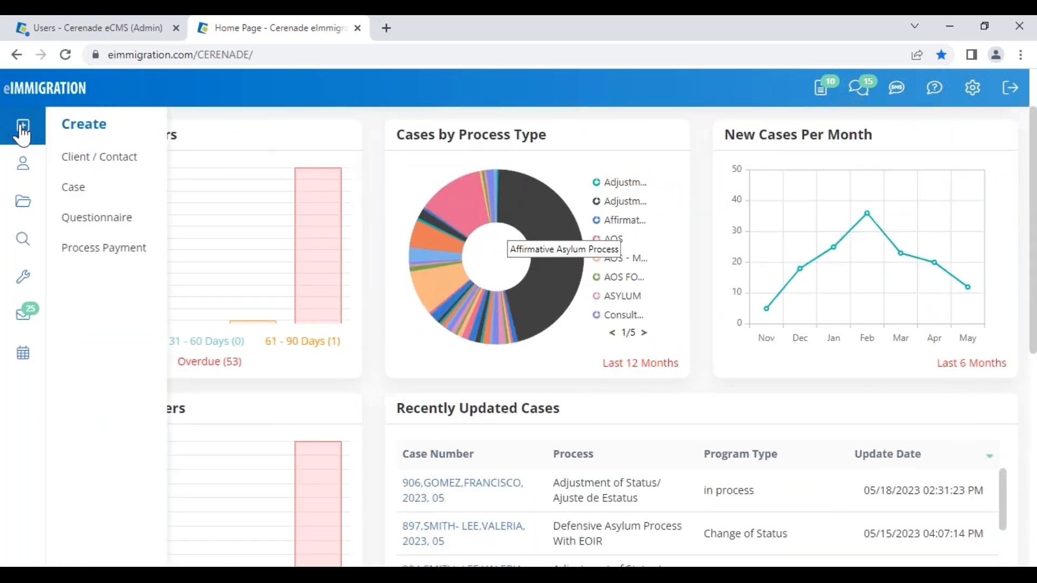
- Start a new case and choose consultation-COnsulta as its Process
{"action": "left_click", "coordinate": [76, 189]}
{"action": "left_click", "coordinate": [161, 298]}
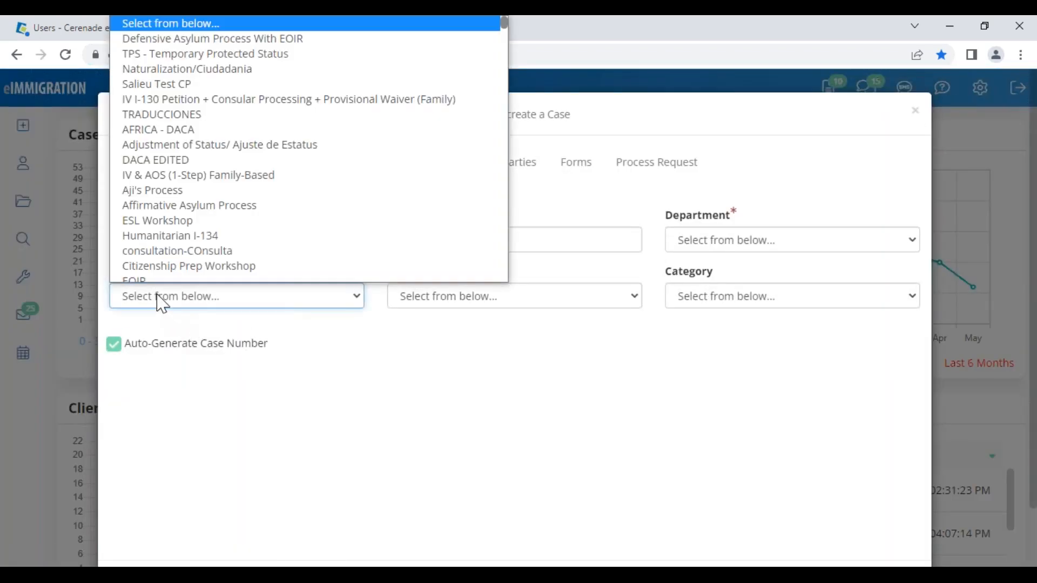
{"action": "key", "text": "c"}
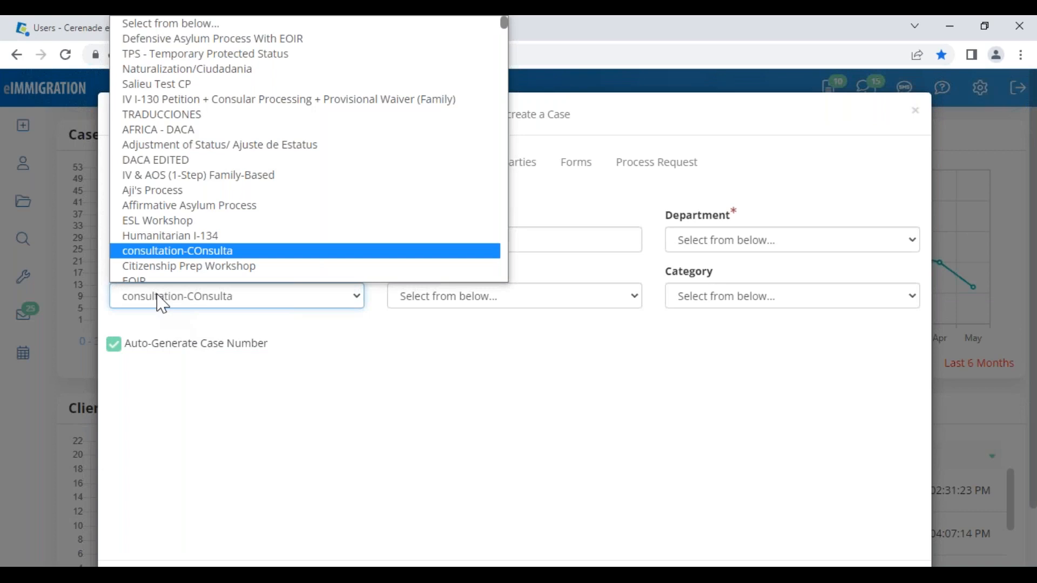
{"action": "key", "text": "Return"}
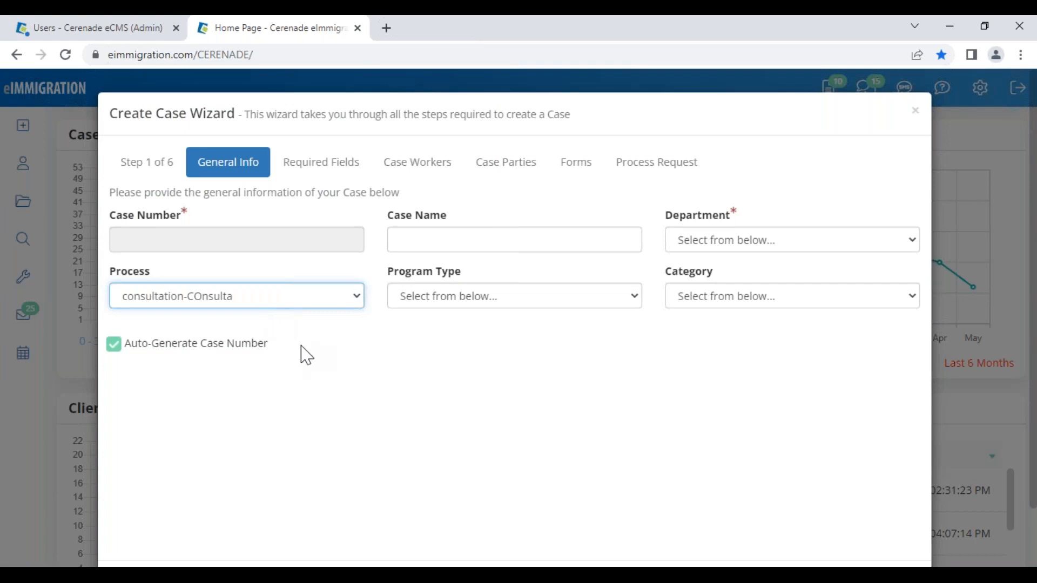
{"action": "left_click", "coordinate": [280, 304]}
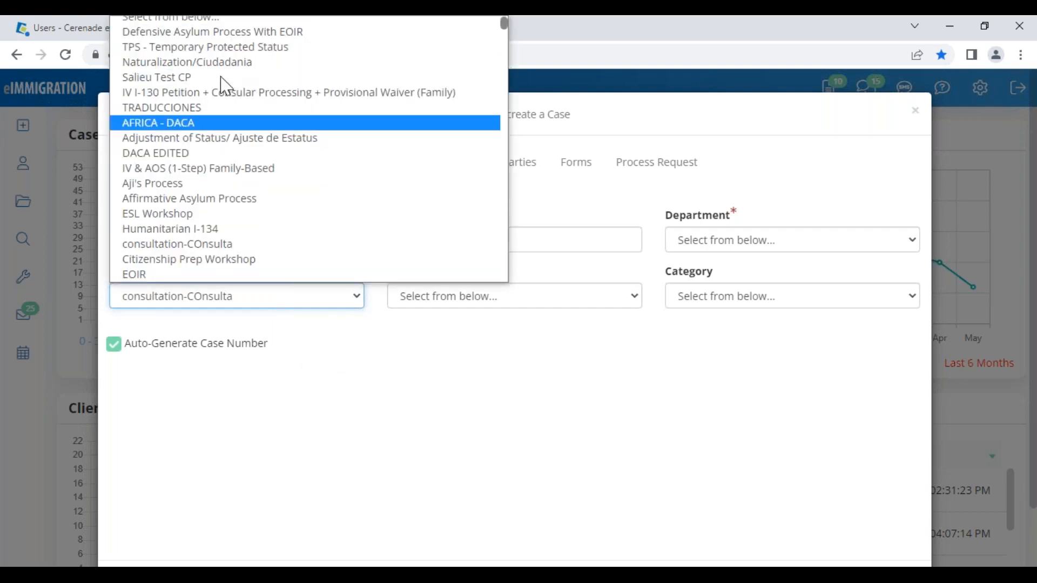
{"action": "left_click", "coordinate": [197, 244]}
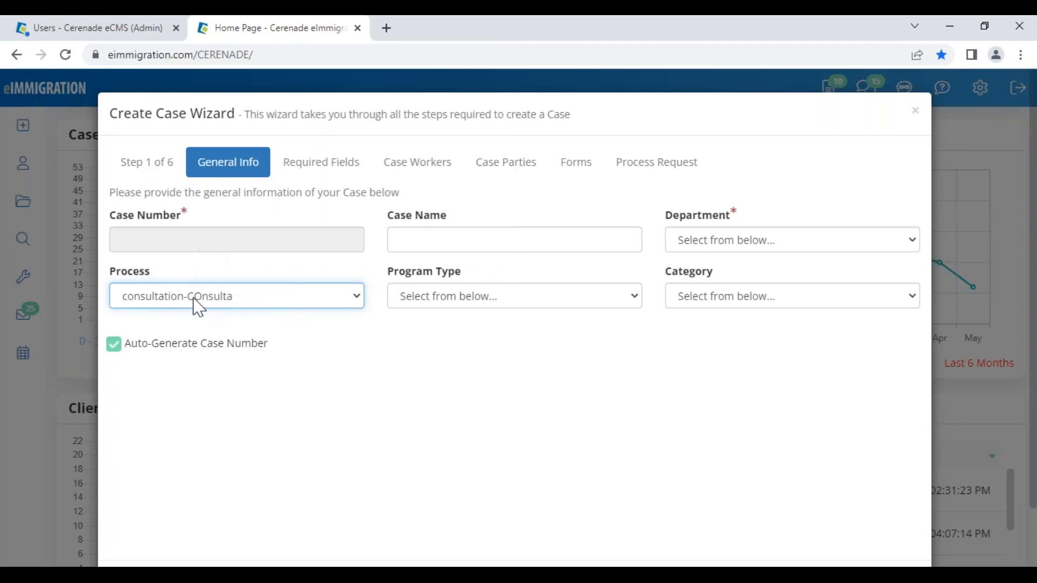
{"action": "left_click_drag", "start_coordinate": [108, 281], "coordinate": [161, 280]}
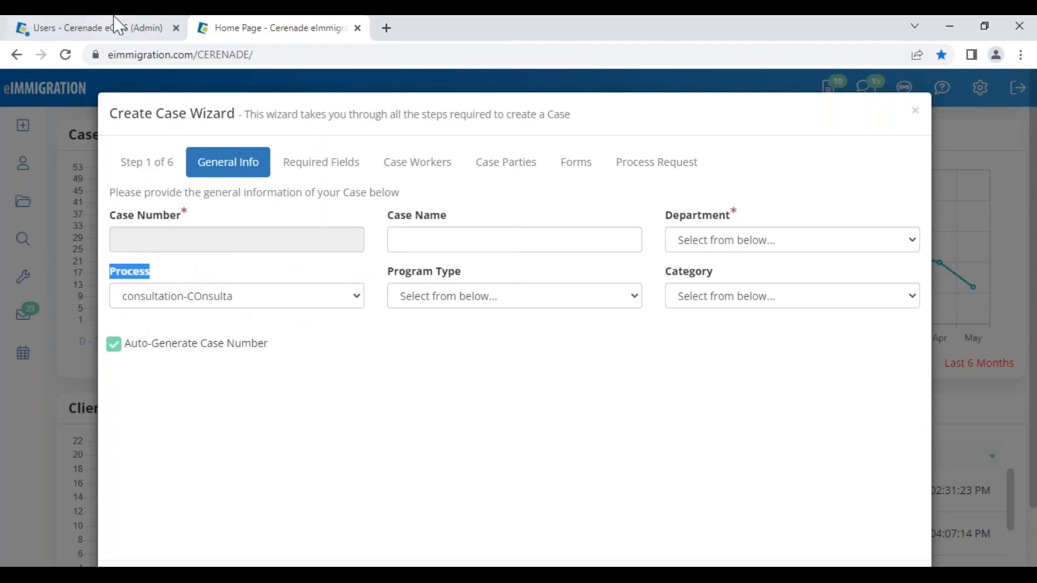
- Return to the admin tab and open the Case Processes settings
{"action": "left_click", "coordinate": [120, 32]}
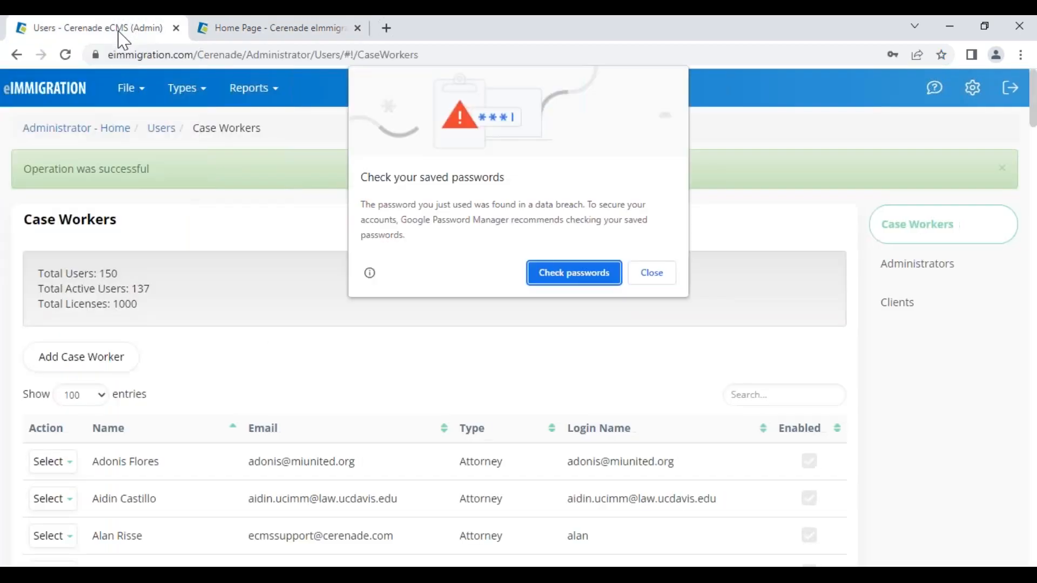
{"action": "left_click", "coordinate": [653, 270]}
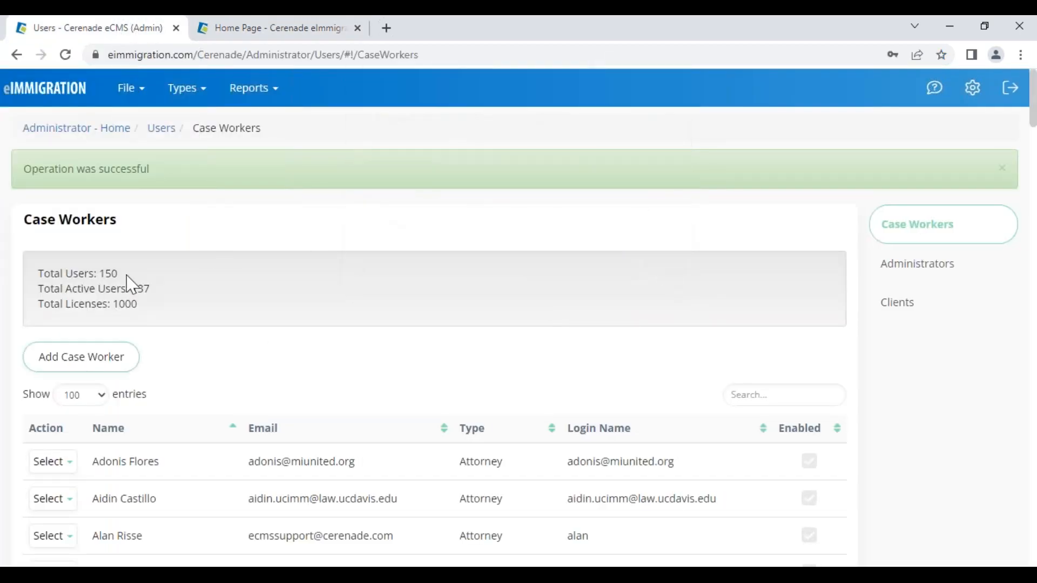
{"action": "left_click", "coordinate": [55, 128]}
{"action": "left_click", "coordinate": [237, 281]}
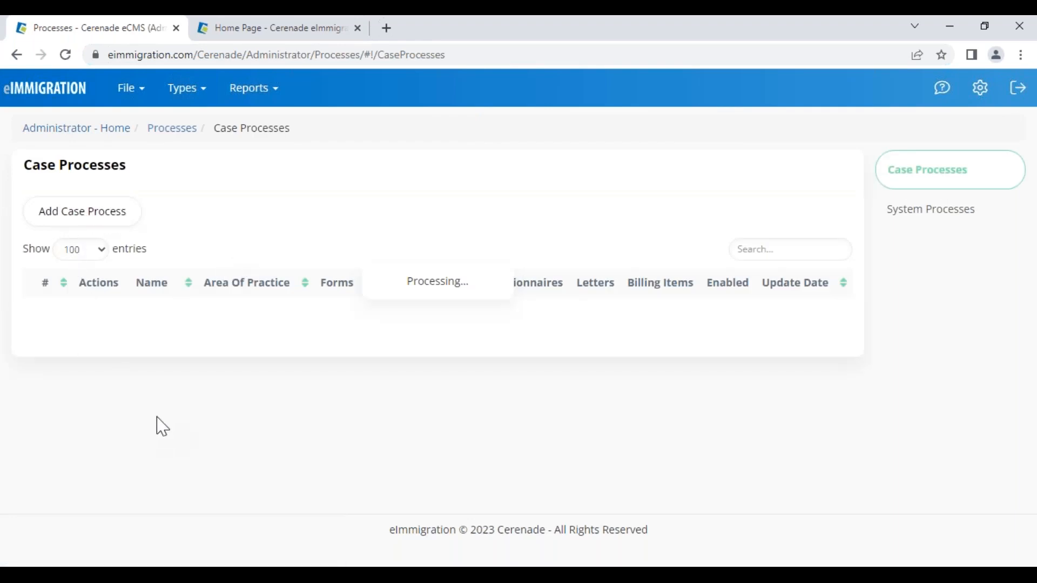
- Insert a case process named 'consult' below row 2, then close the dialog unsaved
{"action": "left_click", "coordinate": [138, 366]}
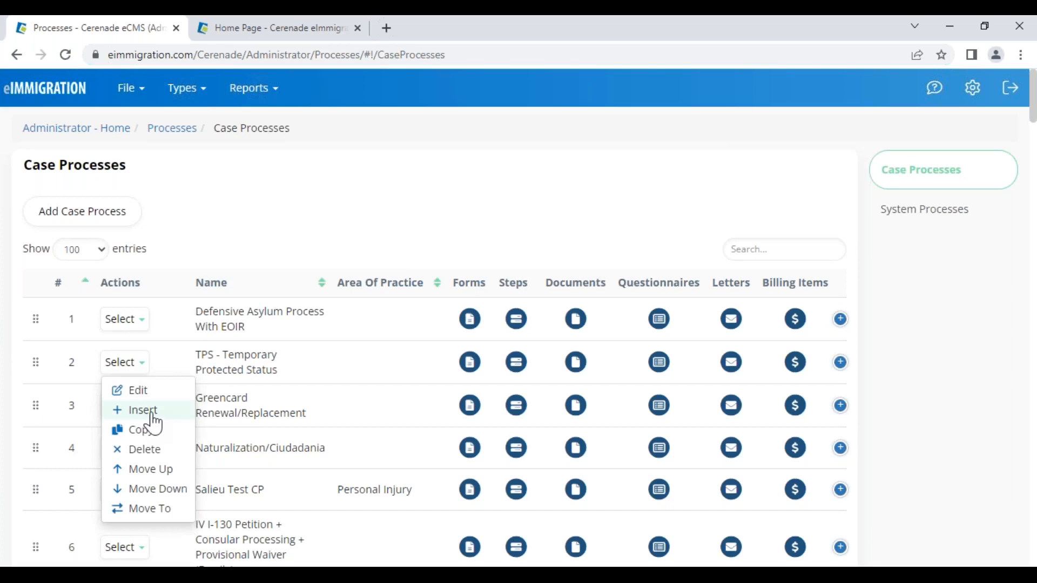
{"action": "left_click", "coordinate": [143, 411]}
{"action": "left_click", "coordinate": [336, 180]}
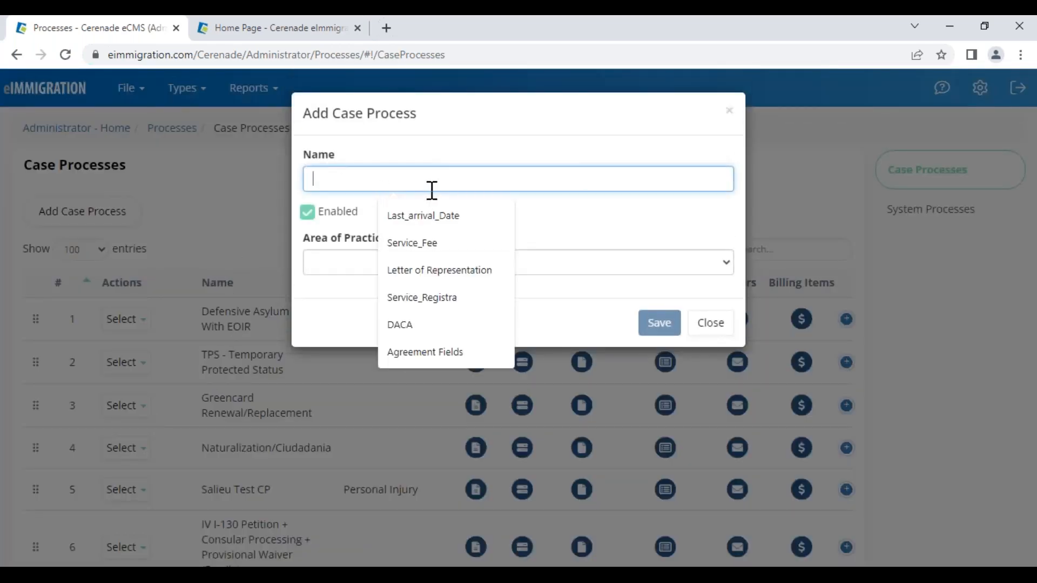
{"action": "type", "text": "consultation"}
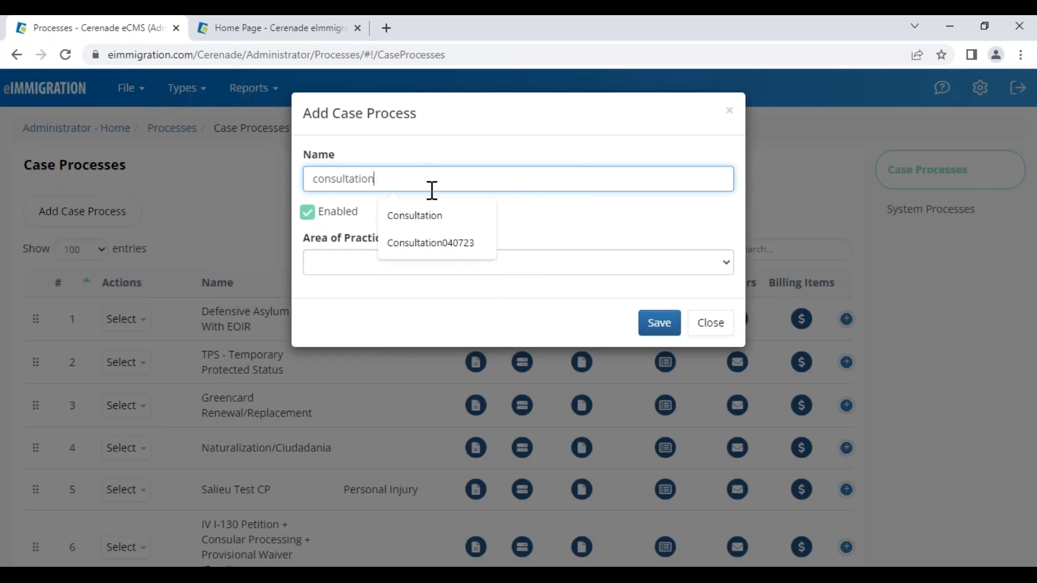
{"action": "left_click", "coordinate": [600, 243]}
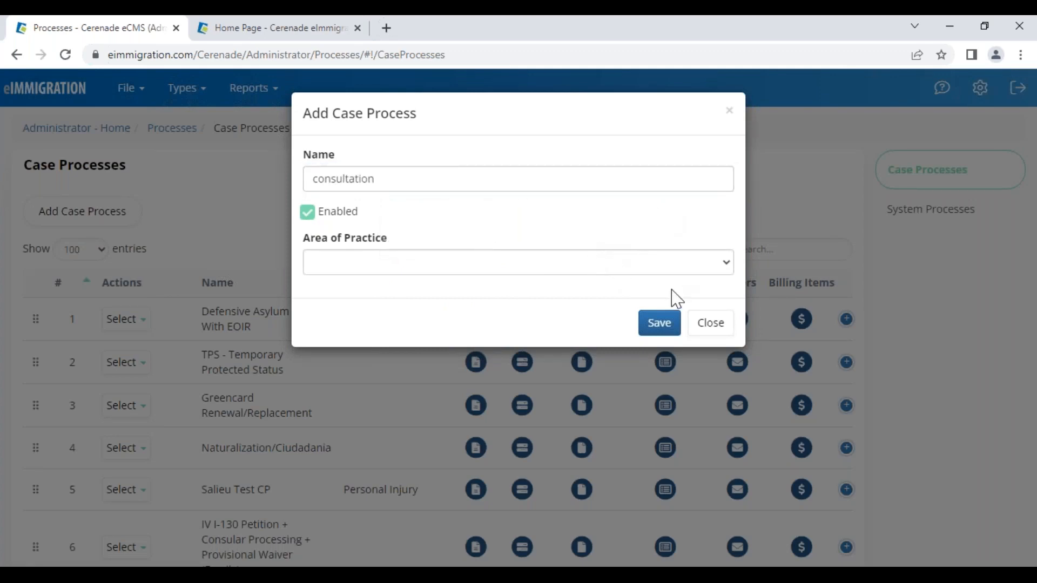
{"action": "left_click", "coordinate": [707, 328]}
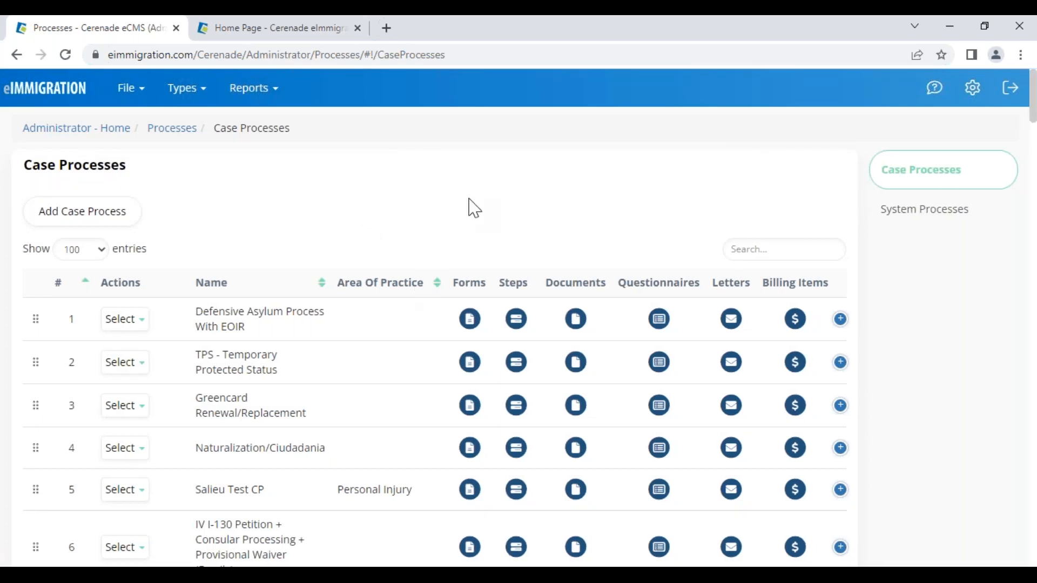
- Review Naturalization/Ciudadania's billing items, including the 5,000 fee
{"action": "left_click_drag", "start_coordinate": [199, 450], "coordinate": [290, 442]}
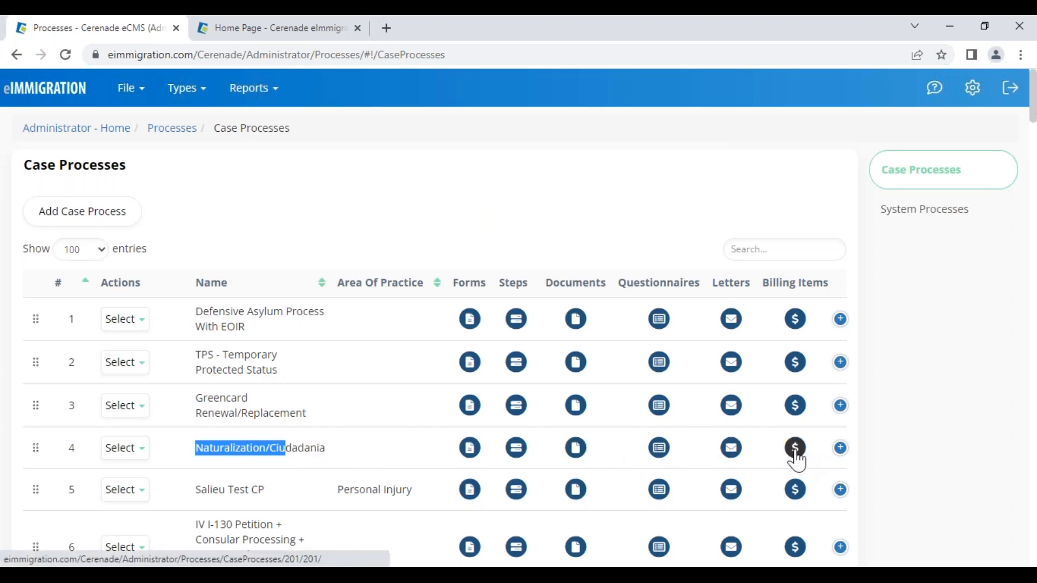
{"action": "left_click_drag", "start_coordinate": [770, 283], "coordinate": [820, 299]}
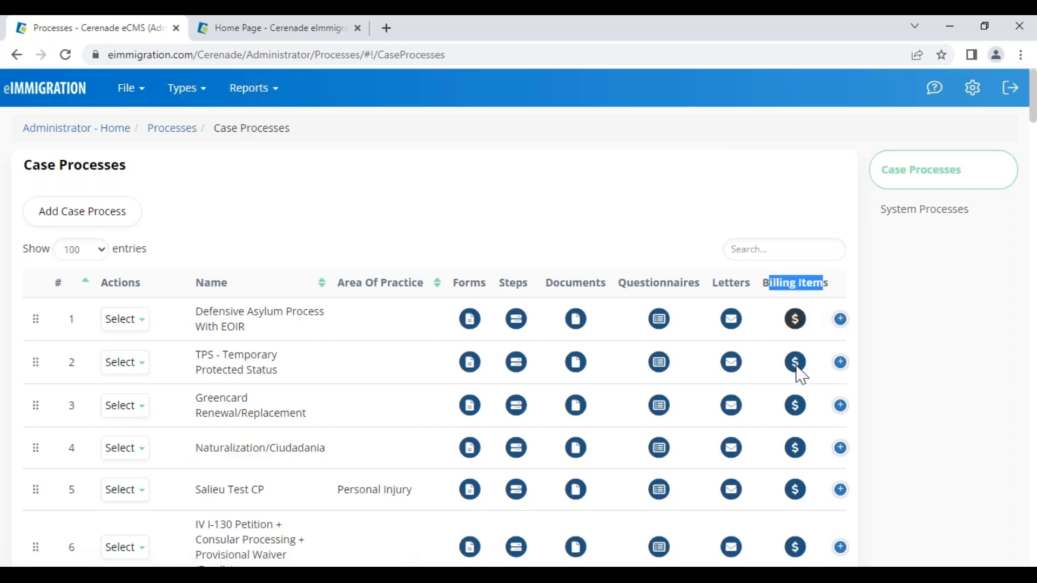
{"action": "left_click", "coordinate": [794, 451]}
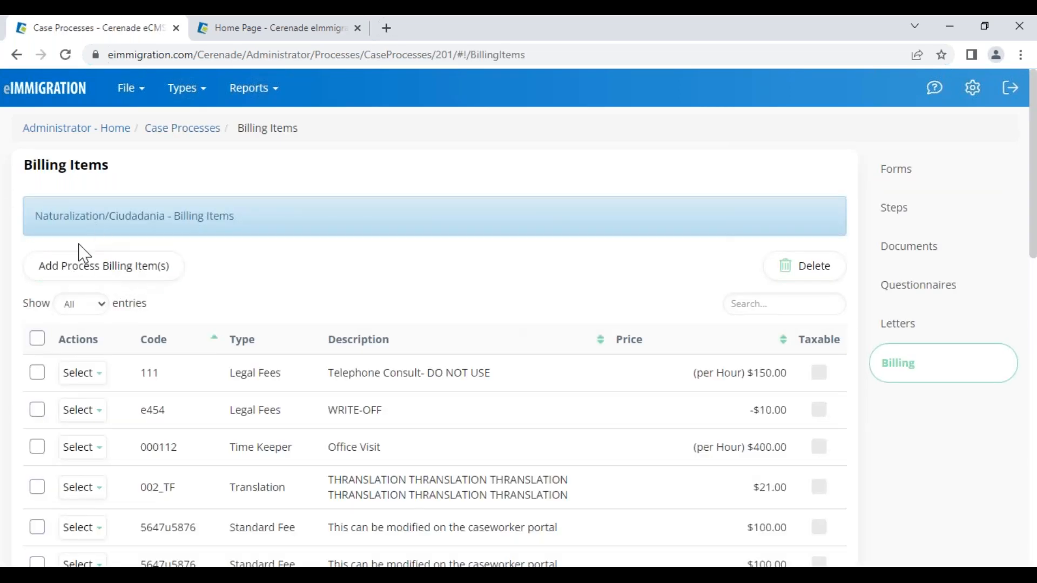
{"action": "left_click_drag", "start_coordinate": [39, 214], "coordinate": [182, 211]}
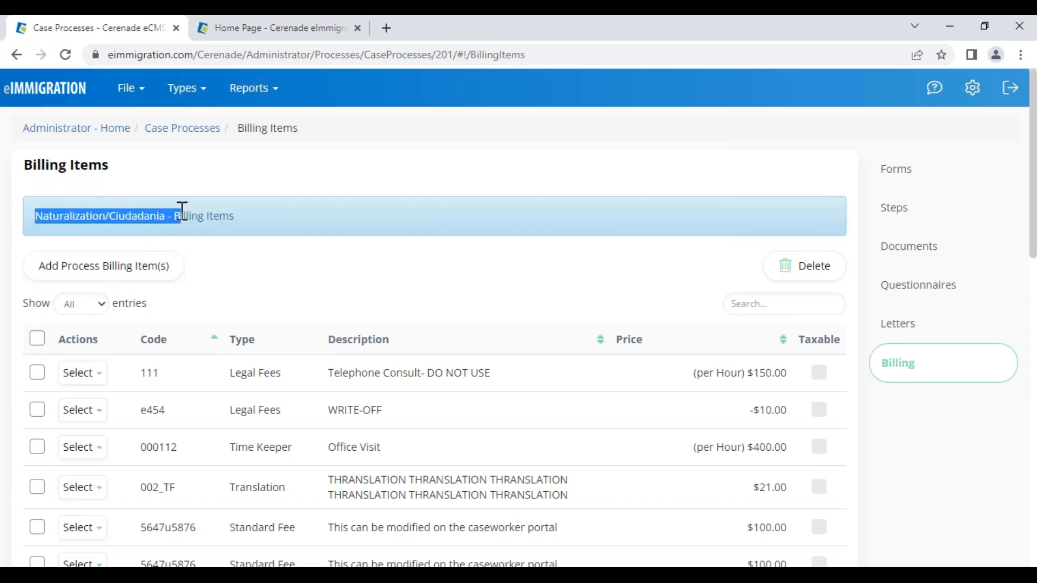
{"action": "scroll", "coordinate": [300, 449], "scroll_direction": "down", "scroll_amount": 8}
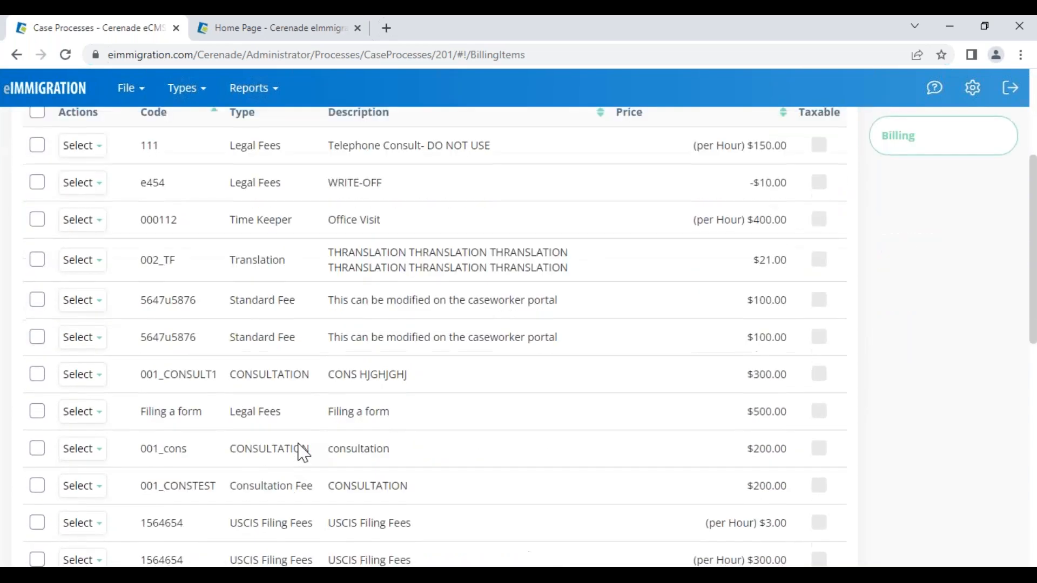
{"action": "scroll", "coordinate": [301, 446], "scroll_direction": "down", "scroll_amount": 4}
{"action": "left_click_drag", "start_coordinate": [336, 440], "coordinate": [468, 430]}
{"action": "scroll", "coordinate": [410, 439], "scroll_direction": "down", "scroll_amount": 3}
{"action": "left_click_drag", "start_coordinate": [746, 309], "coordinate": [771, 309]}
{"action": "scroll", "coordinate": [243, 309], "scroll_direction": "up", "scroll_amount": 8}
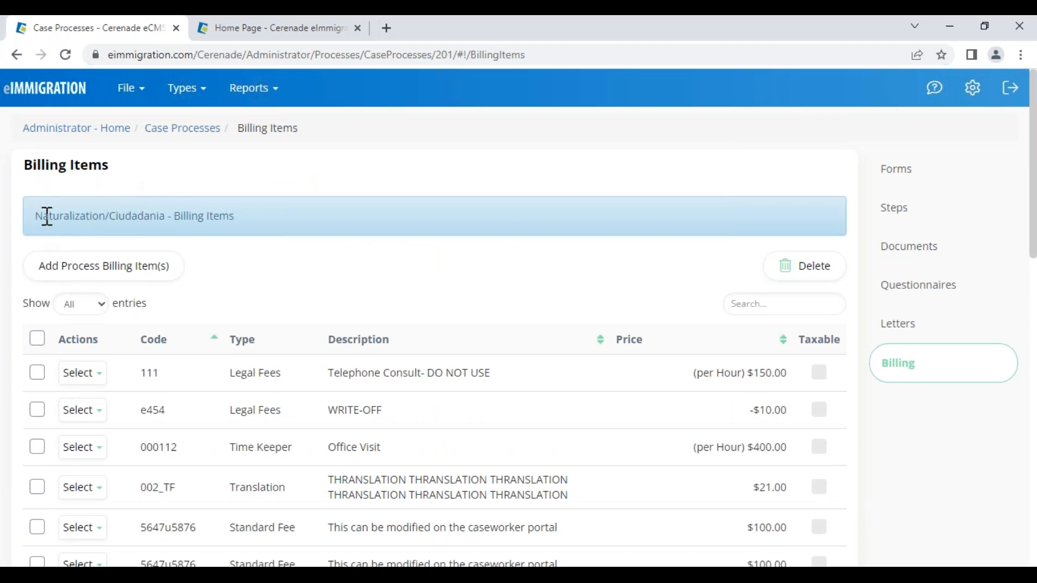
{"action": "double_click", "coordinate": [47, 216]}
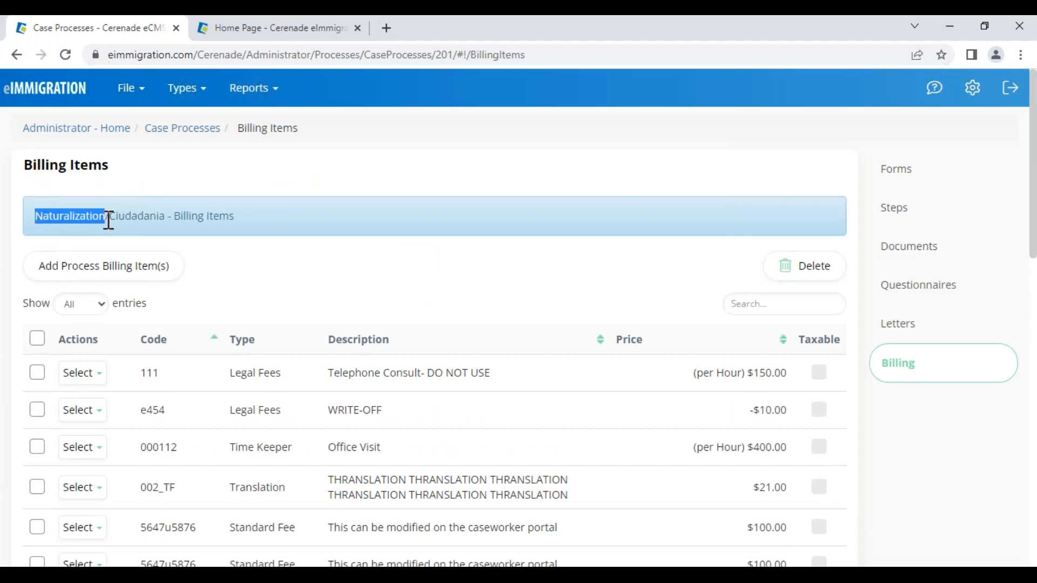
- Check the process's Forms and Steps, back to Billing, then return to Administrator Home
{"action": "left_click", "coordinate": [916, 171]}
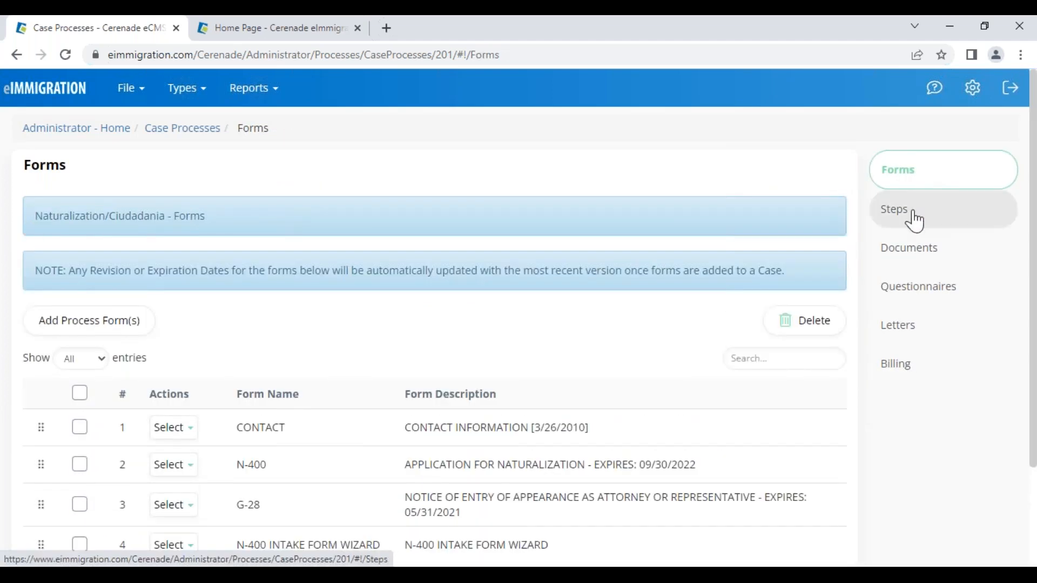
{"action": "left_click", "coordinate": [916, 219]}
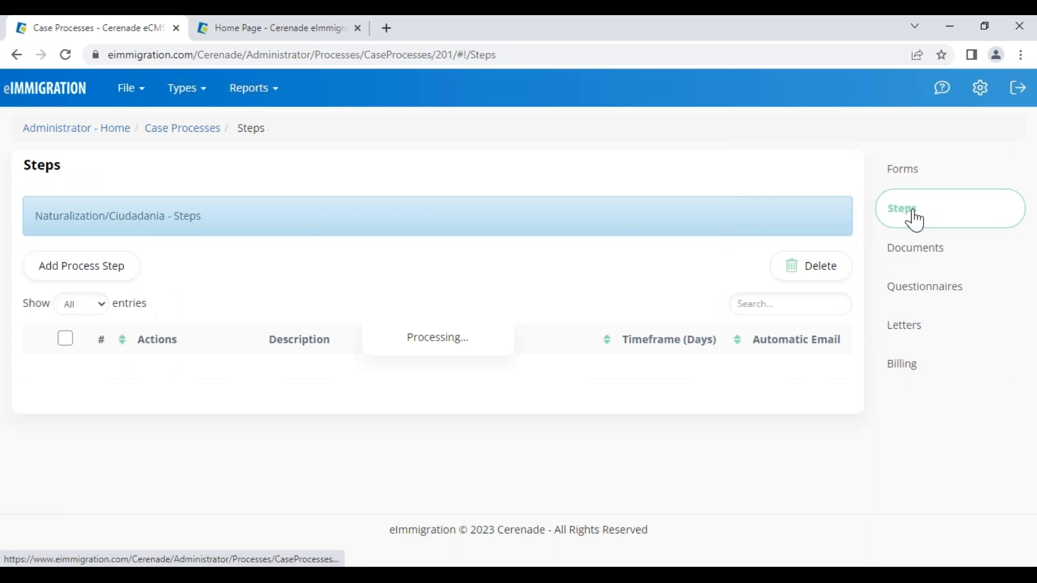
{"action": "left_click", "coordinate": [901, 370]}
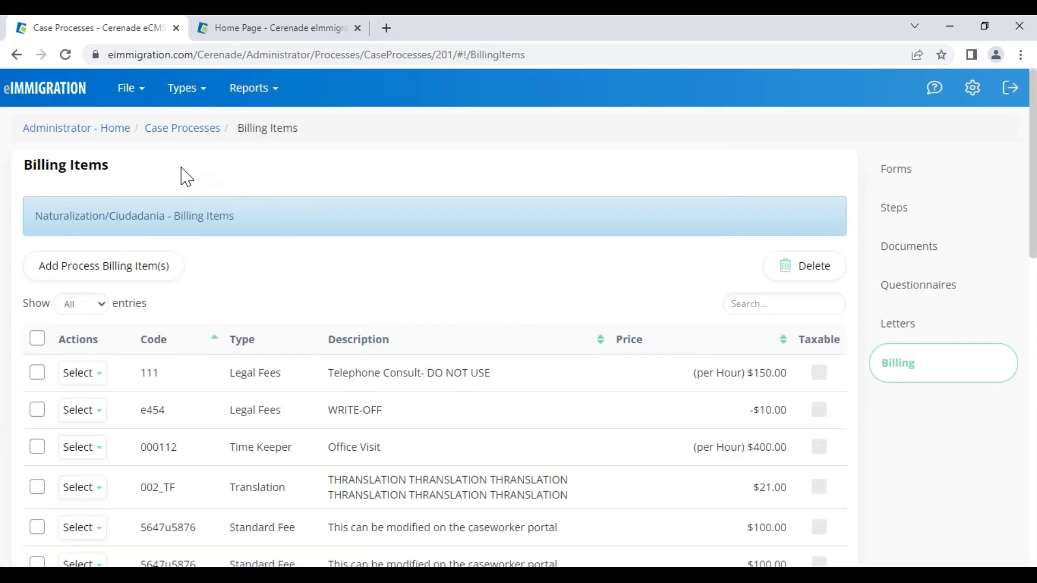
{"action": "left_click", "coordinate": [76, 129]}
- Close the Create Case Wizard and open the recently updated client's General Info record
{"action": "left_click", "coordinate": [255, 30]}
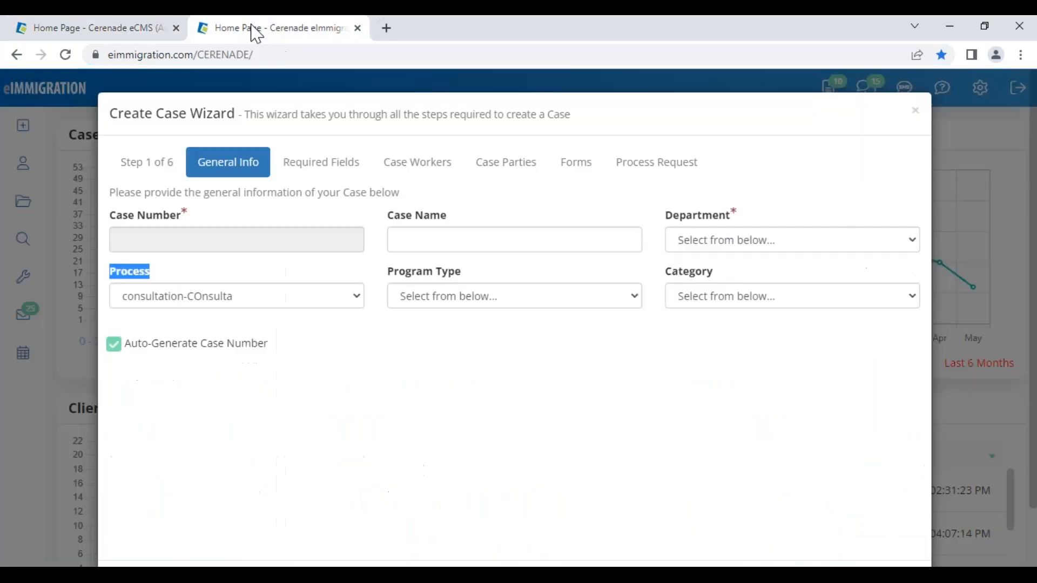
{"action": "left_click", "coordinate": [915, 111]}
{"action": "scroll", "coordinate": [447, 388], "scroll_direction": "up", "scroll_amount": 1}
{"action": "scroll", "coordinate": [447, 387], "scroll_direction": "up", "scroll_amount": 1}
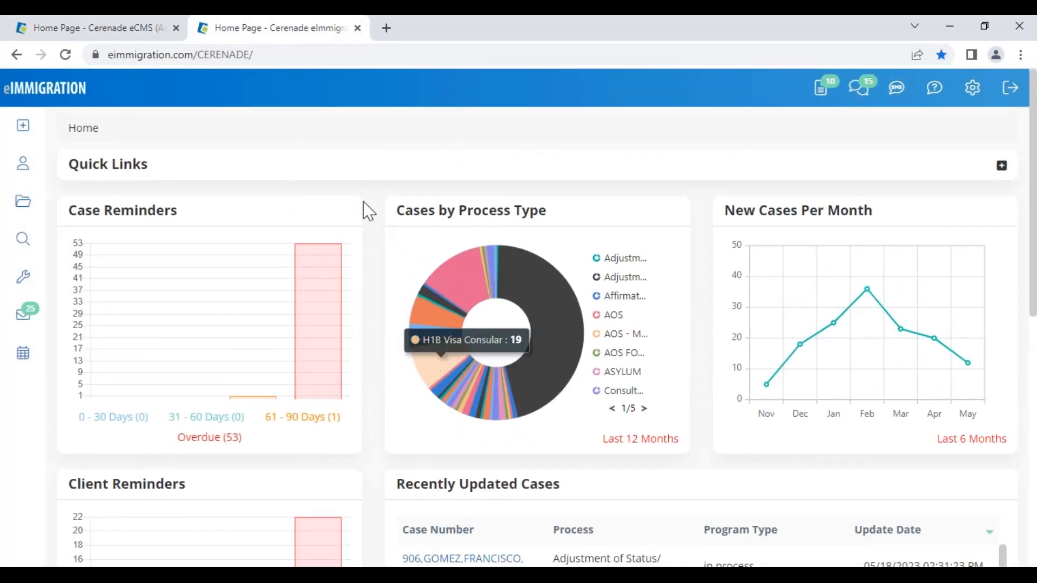
{"action": "left_click", "coordinate": [26, 135]}
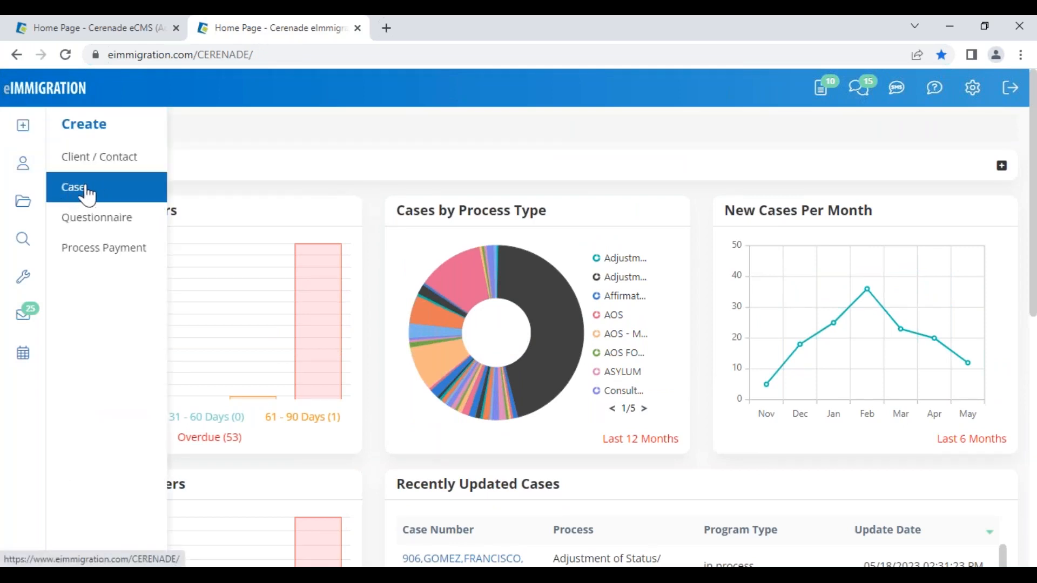
{"action": "scroll", "coordinate": [265, 458], "scroll_direction": "down", "scroll_amount": 7}
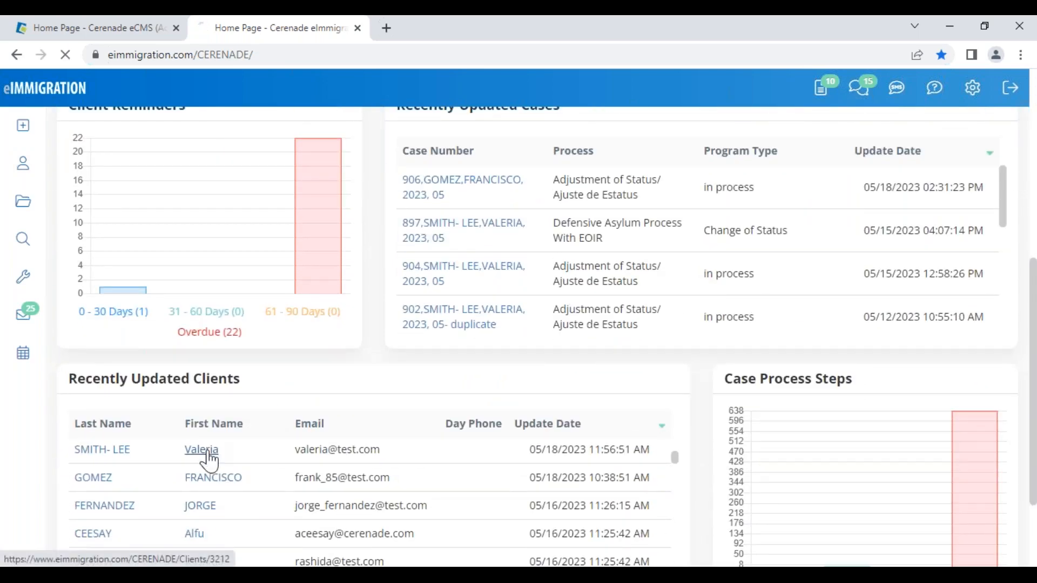
{"action": "left_click", "coordinate": [208, 455]}
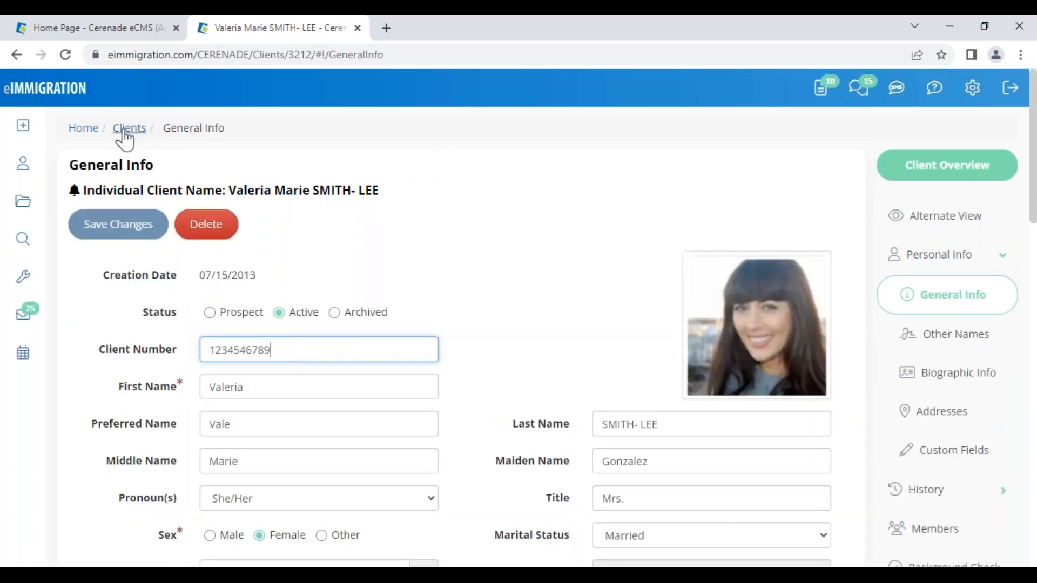
{"action": "mouse_move", "coordinate": [20, 134]}
- Start a Naturalization/Ciudadania case for Cerenade California, program type in process, category Family Based
{"action": "left_click", "coordinate": [83, 192]}
{"action": "left_click", "coordinate": [83, 191]}
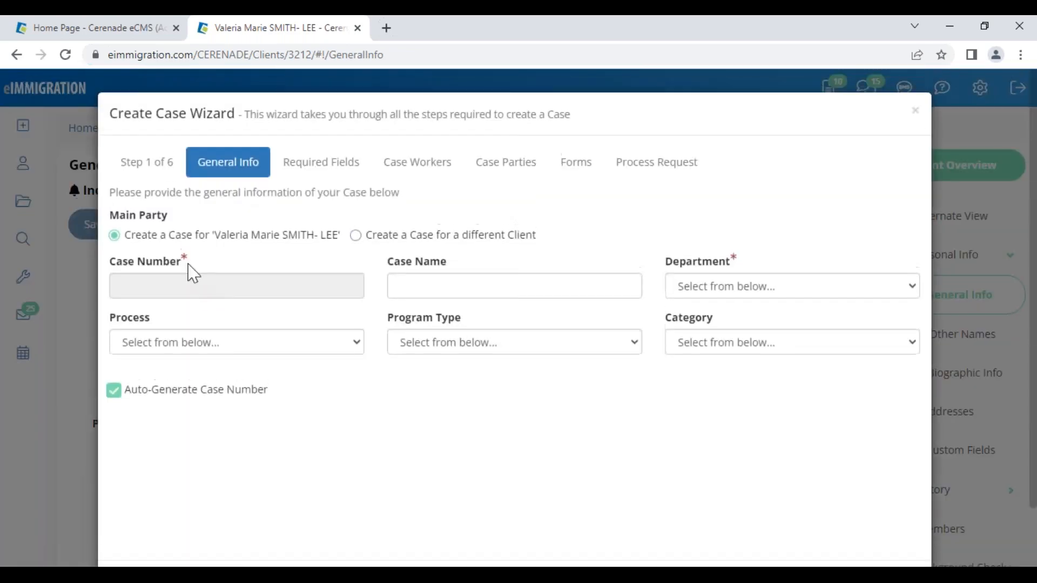
{"action": "left_click", "coordinate": [208, 343]}
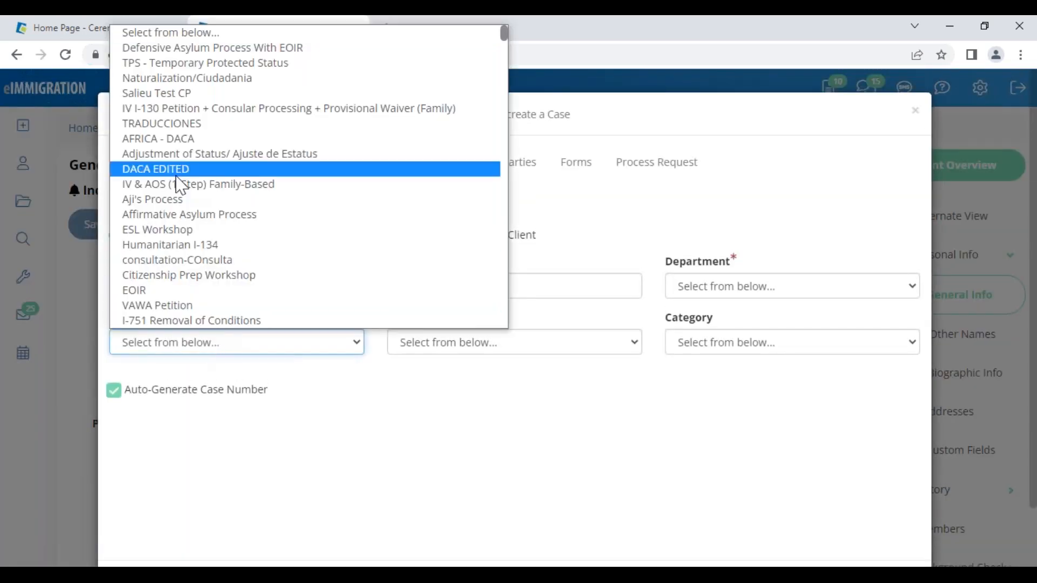
{"action": "left_click", "coordinate": [201, 78]}
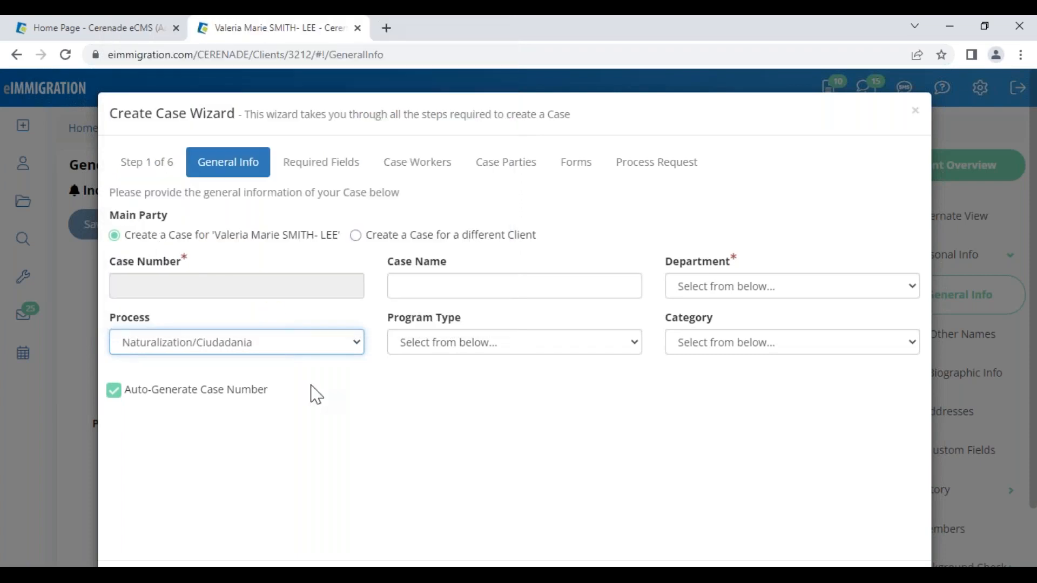
{"action": "left_click", "coordinate": [720, 289]}
{"action": "left_click", "coordinate": [722, 324]}
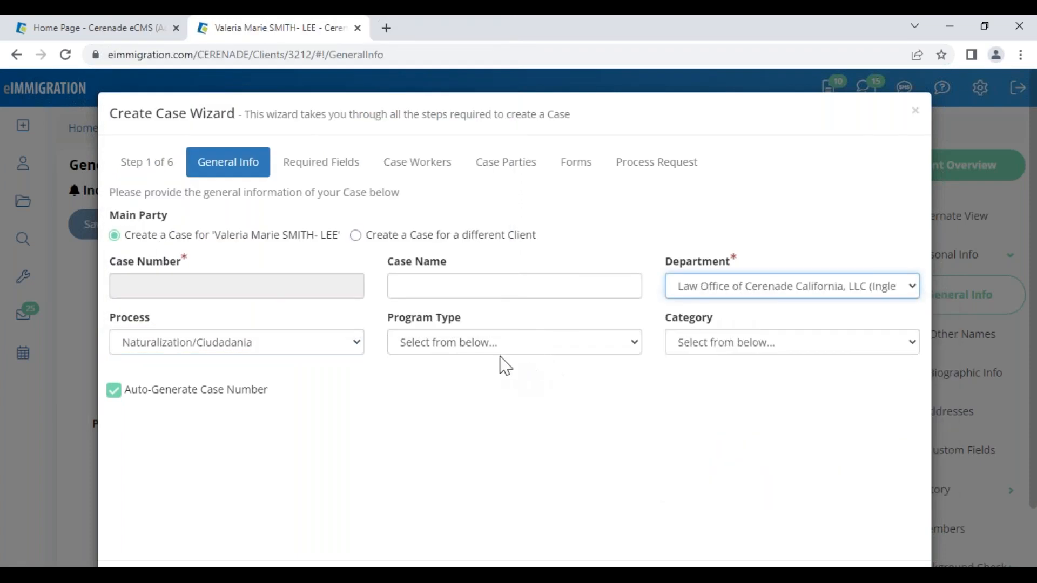
{"action": "left_click", "coordinate": [495, 346]}
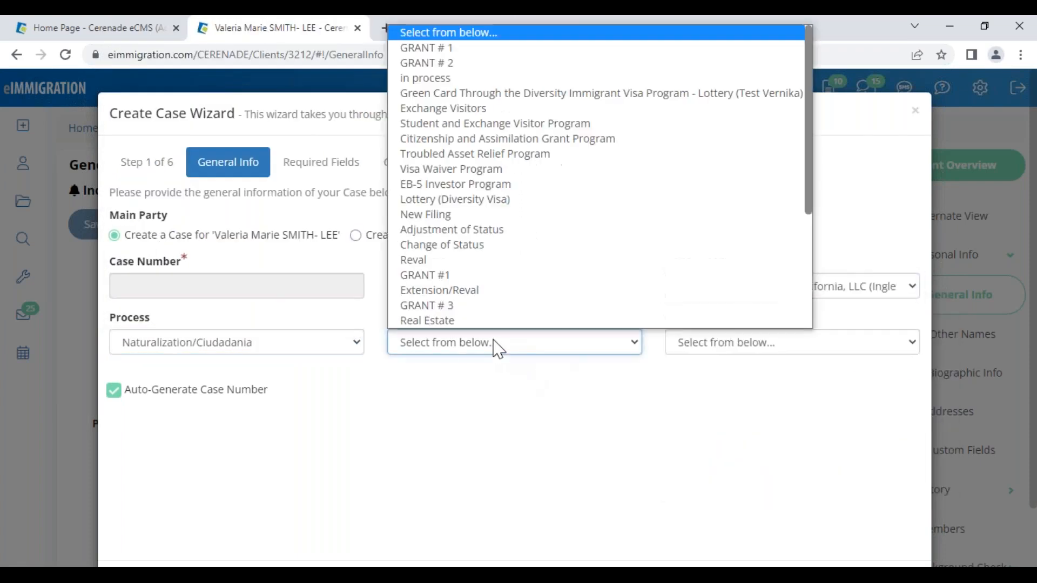
{"action": "left_click", "coordinate": [455, 80]}
{"action": "left_click", "coordinate": [694, 346]}
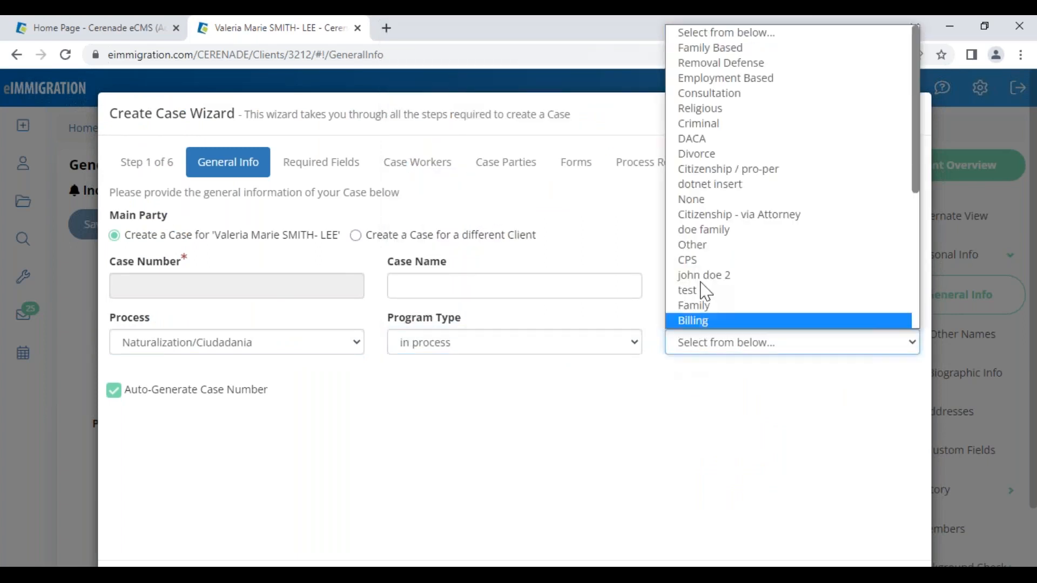
{"action": "left_click", "coordinate": [722, 102]}
{"action": "left_click", "coordinate": [723, 348]}
{"action": "left_click", "coordinate": [736, 52]}
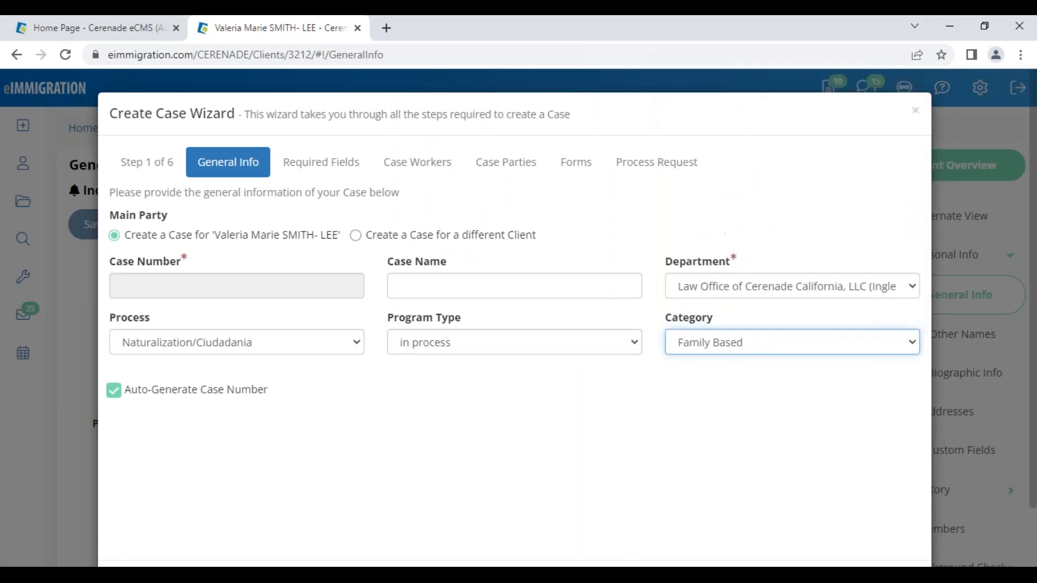
- Advance past the Required Fields and Case Workers steps to Case Parties
{"action": "scroll", "coordinate": [852, 504], "scroll_direction": "down", "scroll_amount": 2}
{"action": "left_click", "coordinate": [896, 520]}
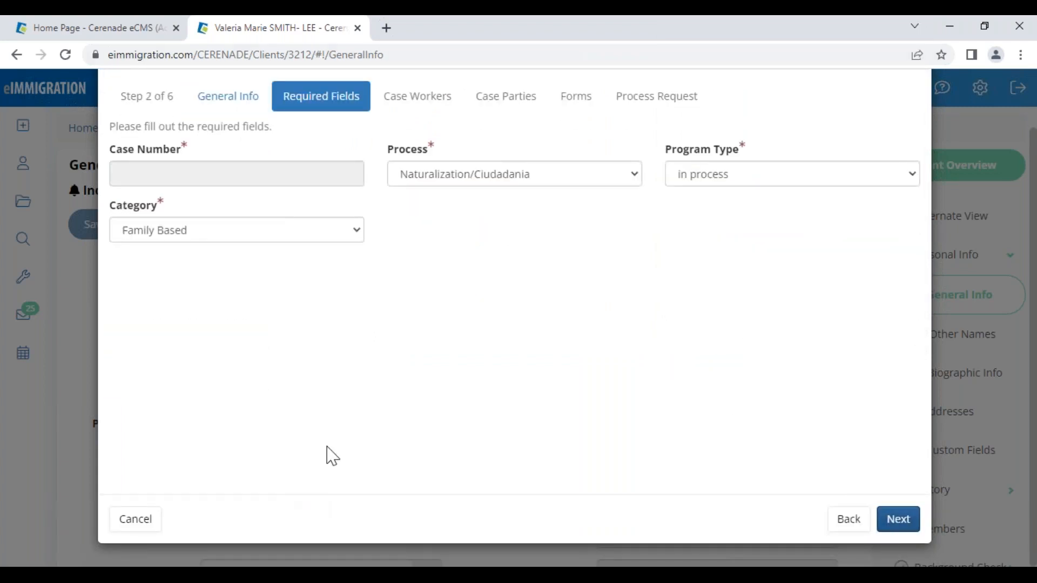
{"action": "left_click", "coordinate": [908, 520]}
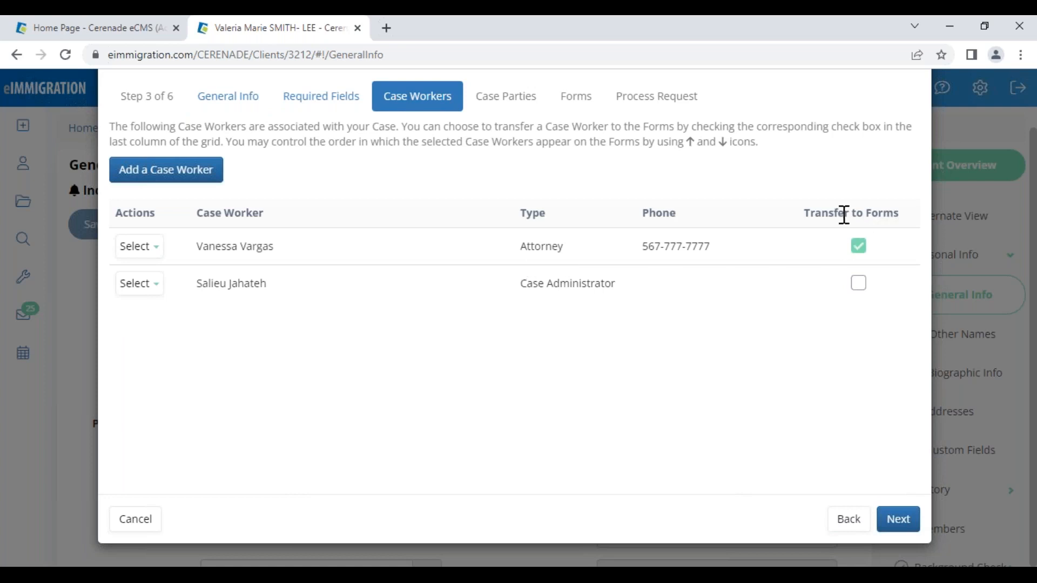
{"action": "left_click_drag", "start_coordinate": [810, 213], "coordinate": [902, 251]}
{"action": "left_click", "coordinate": [893, 520]}
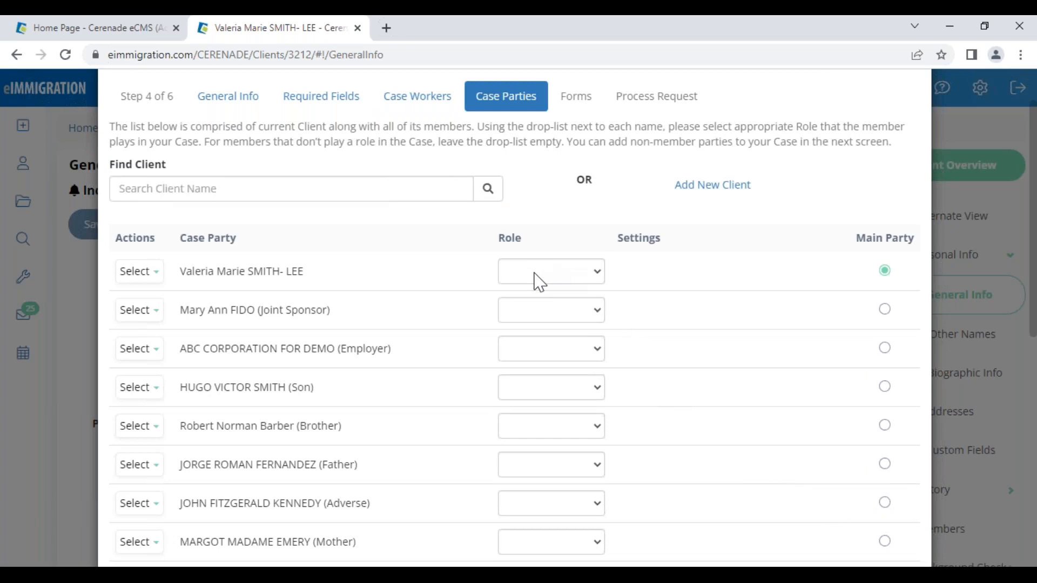
- Give the main party the Alien role and create the case with N-400 and G-28 forms
{"action": "left_click", "coordinate": [539, 272]}
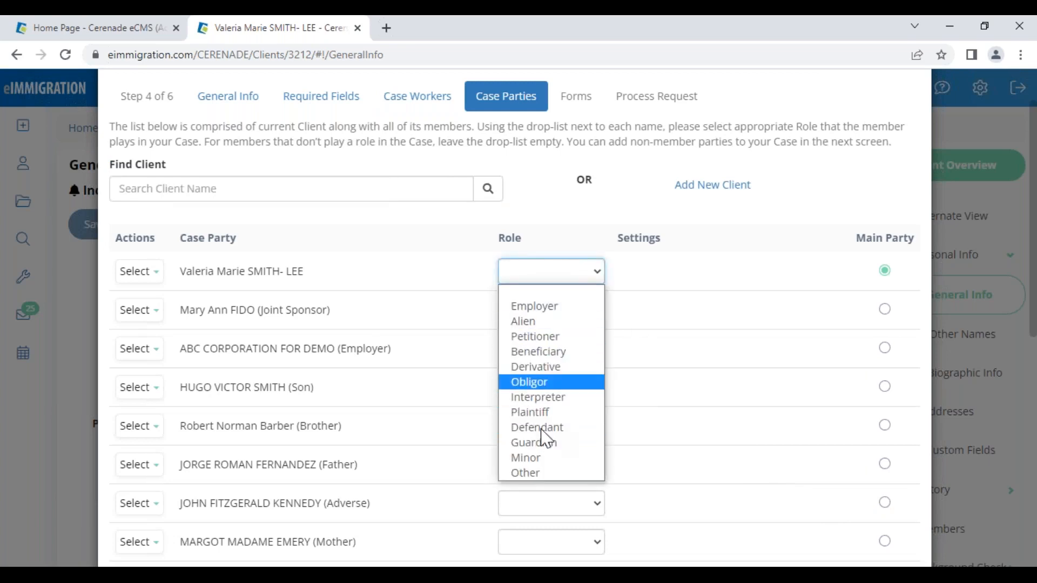
{"action": "left_click", "coordinate": [534, 321]}
{"action": "scroll", "coordinate": [819, 504], "scroll_direction": "down", "scroll_amount": 5}
{"action": "scroll", "coordinate": [818, 504], "scroll_direction": "down", "scroll_amount": 4}
{"action": "left_click", "coordinate": [896, 519]}
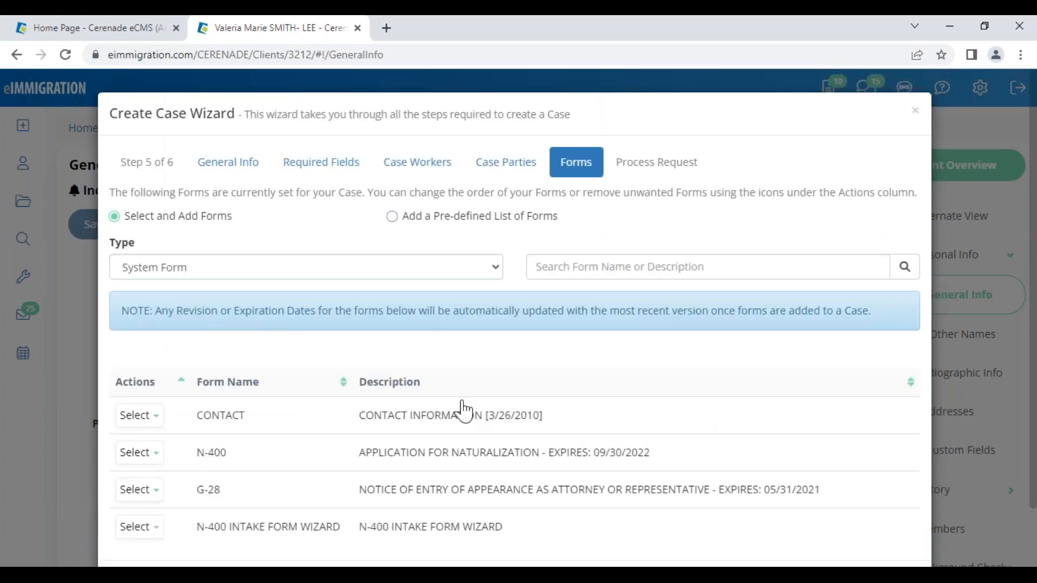
{"action": "scroll", "coordinate": [331, 435], "scroll_direction": "down", "scroll_amount": 2}
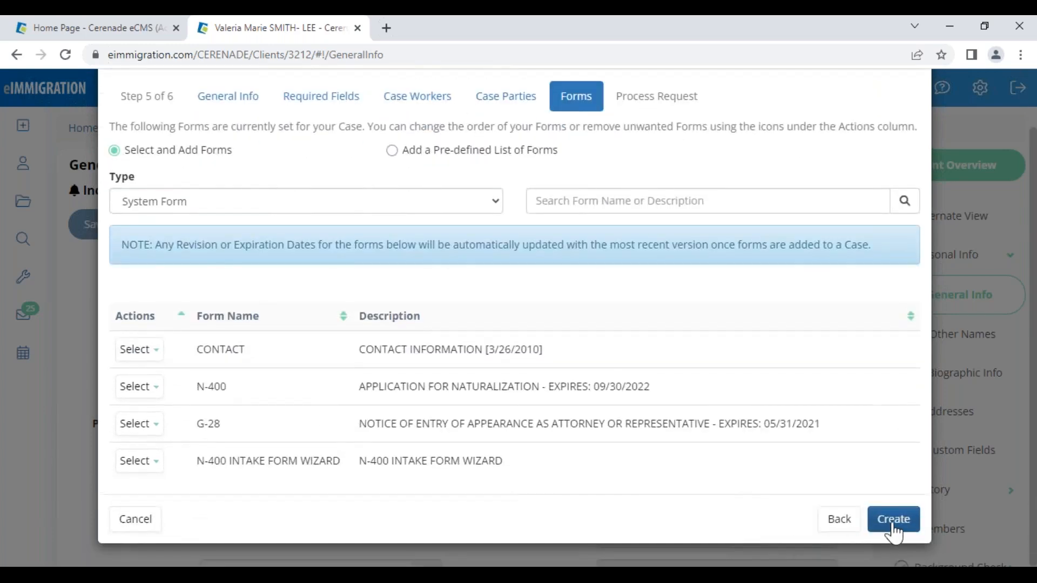
{"action": "left_click", "coordinate": [895, 520]}
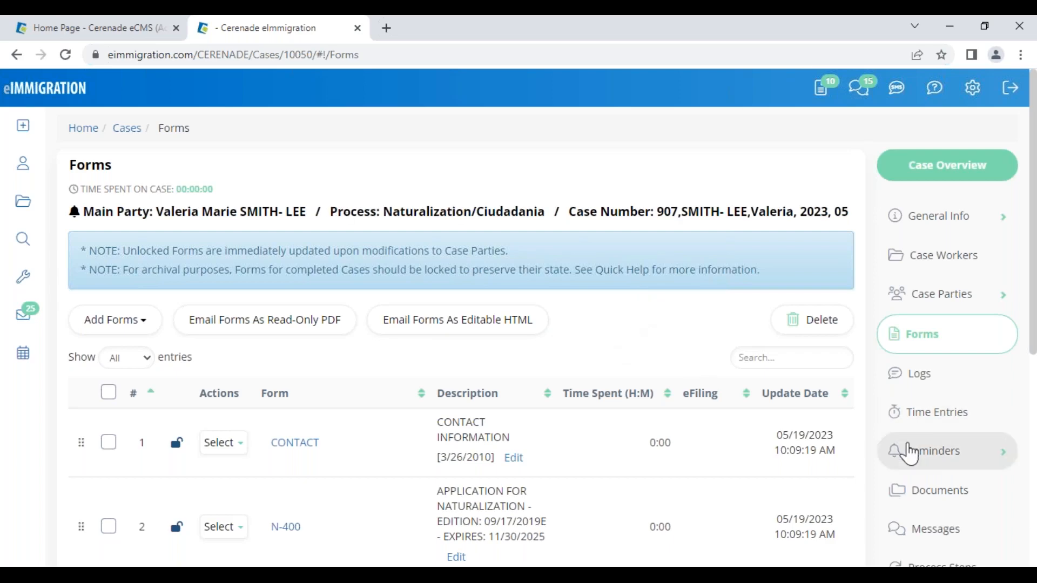
- Expand Billing in the case sidebar and show the case's Expenses / Charges page
{"action": "scroll", "coordinate": [913, 443], "scroll_direction": "down", "scroll_amount": 4}
{"action": "left_click", "coordinate": [932, 389]}
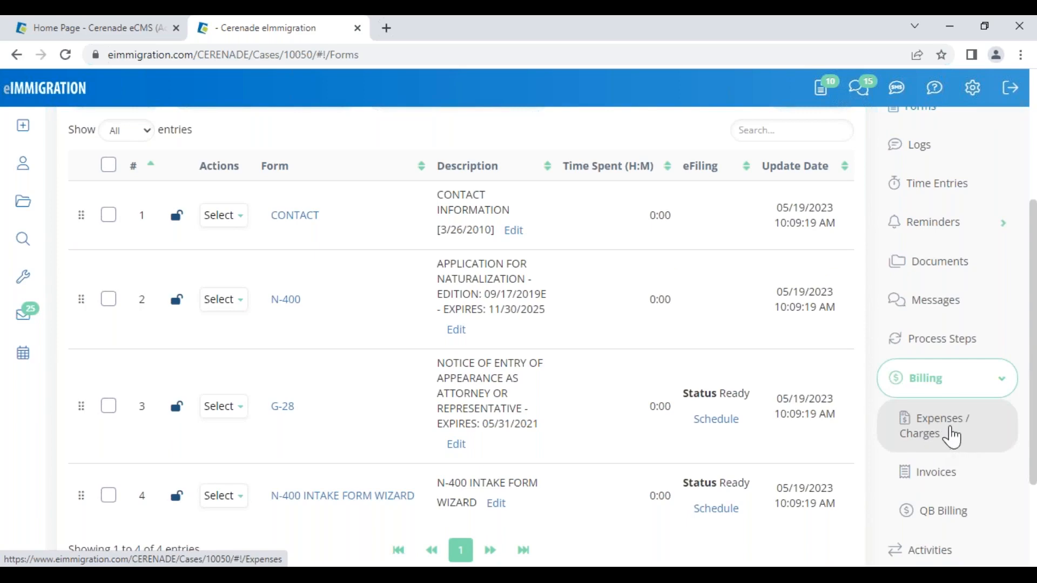
{"action": "left_click", "coordinate": [952, 437]}
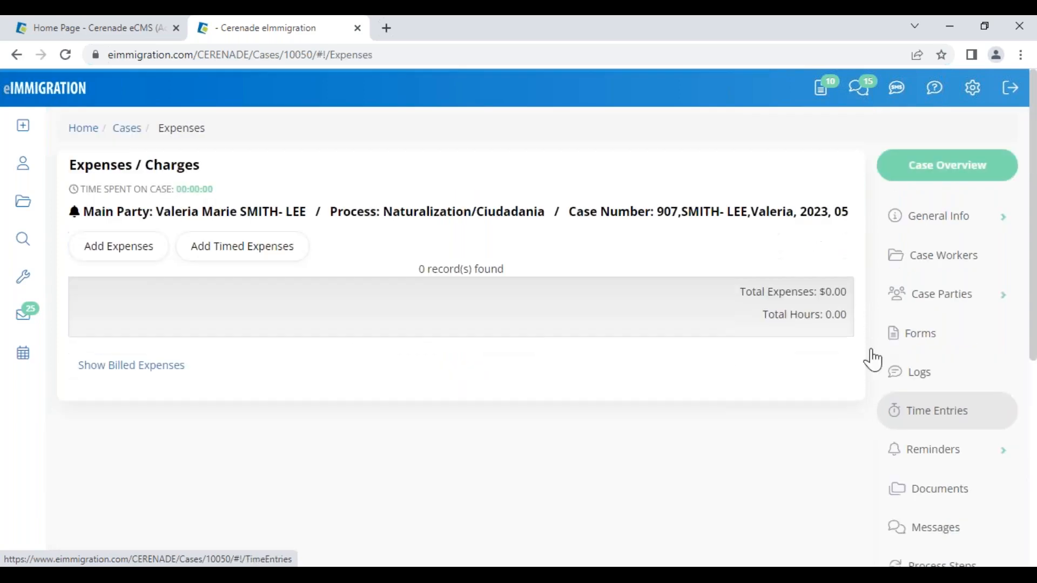
- Open the Add Expenses dialog for the naturalization case
{"action": "left_click", "coordinate": [120, 250]}
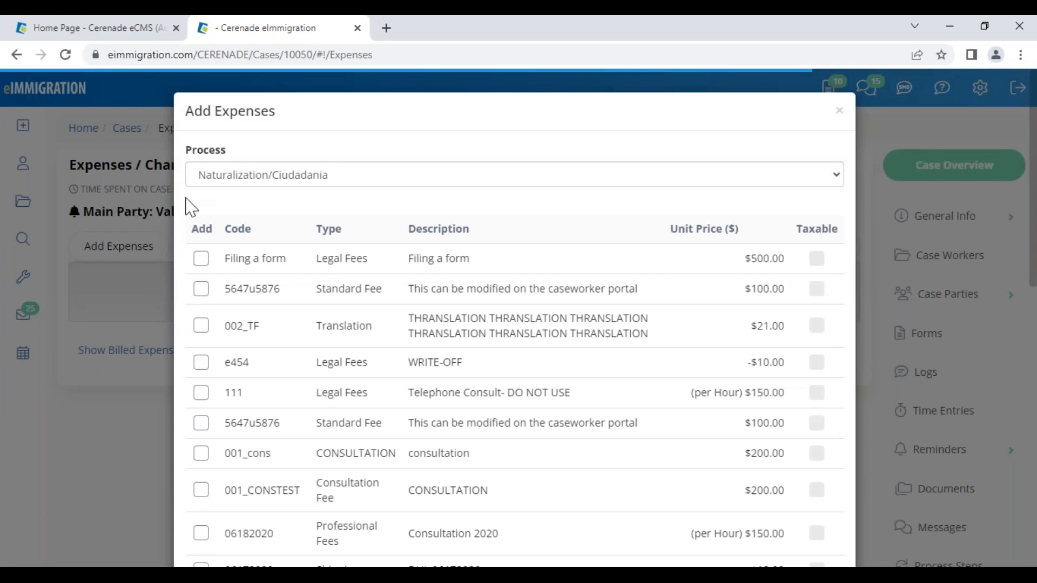
{"action": "left_click_drag", "start_coordinate": [186, 153], "coordinate": [234, 151]}
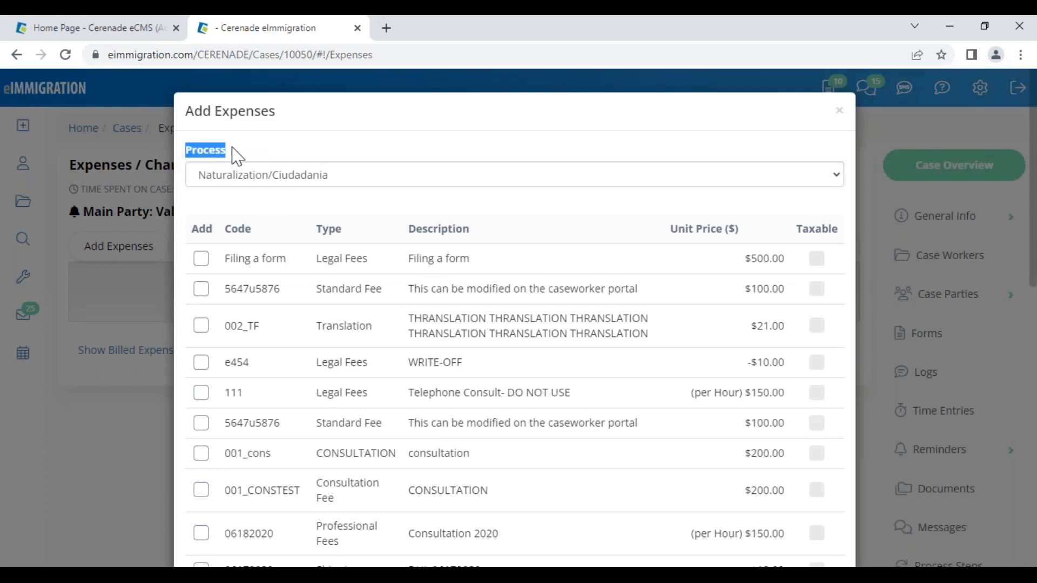
{"action": "scroll", "coordinate": [326, 356], "scroll_direction": "down", "scroll_amount": 2}
{"action": "scroll", "coordinate": [319, 399], "scroll_direction": "down", "scroll_amount": 3}
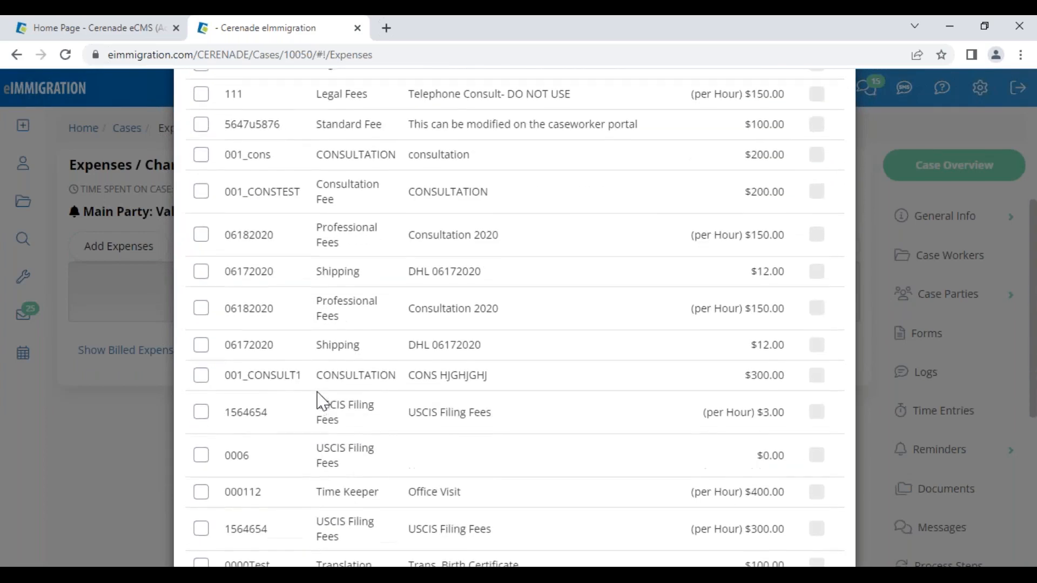
{"action": "scroll", "coordinate": [308, 377], "scroll_direction": "up", "scroll_amount": 5}
{"action": "left_click", "coordinate": [306, 209]}
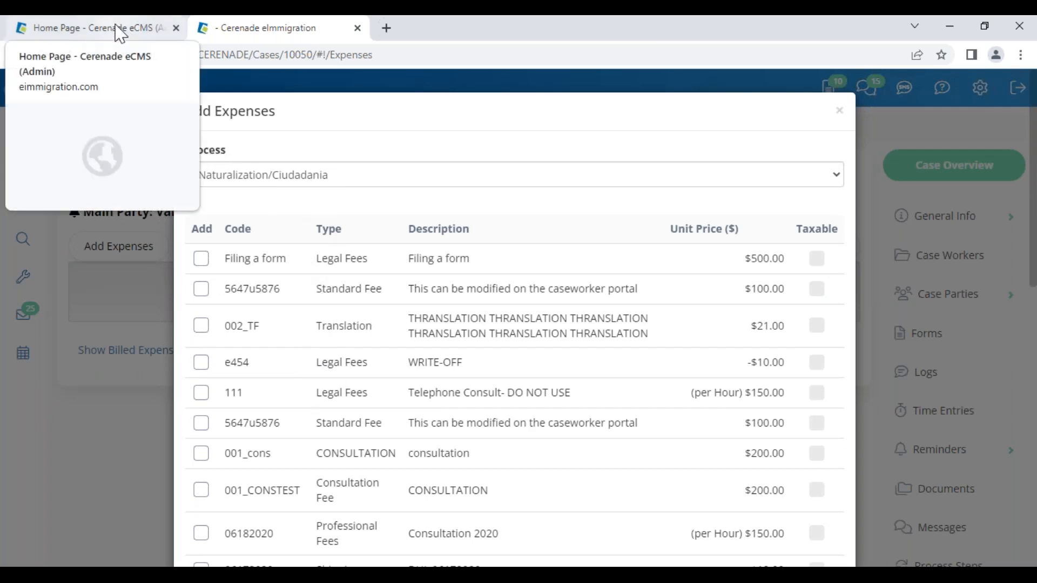
- Filter billing items by the TPS and test processes, then by No Process to list all items
{"action": "left_click", "coordinate": [269, 181]}
{"action": "left_click", "coordinate": [256, 226]}
{"action": "left_click", "coordinate": [274, 187]}
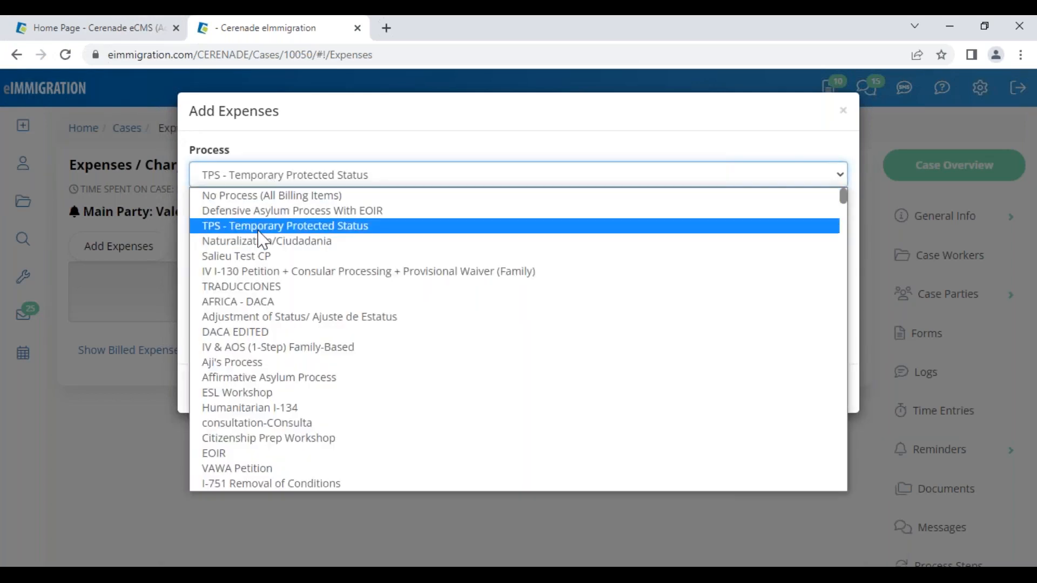
{"action": "left_click", "coordinate": [266, 257]}
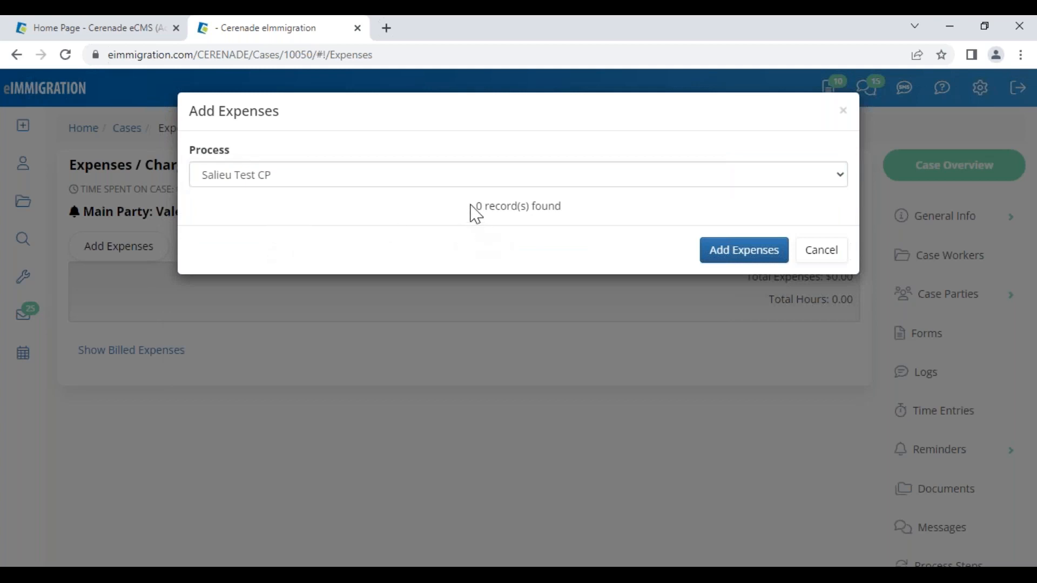
{"action": "left_click_drag", "start_coordinate": [475, 211], "coordinate": [594, 209]}
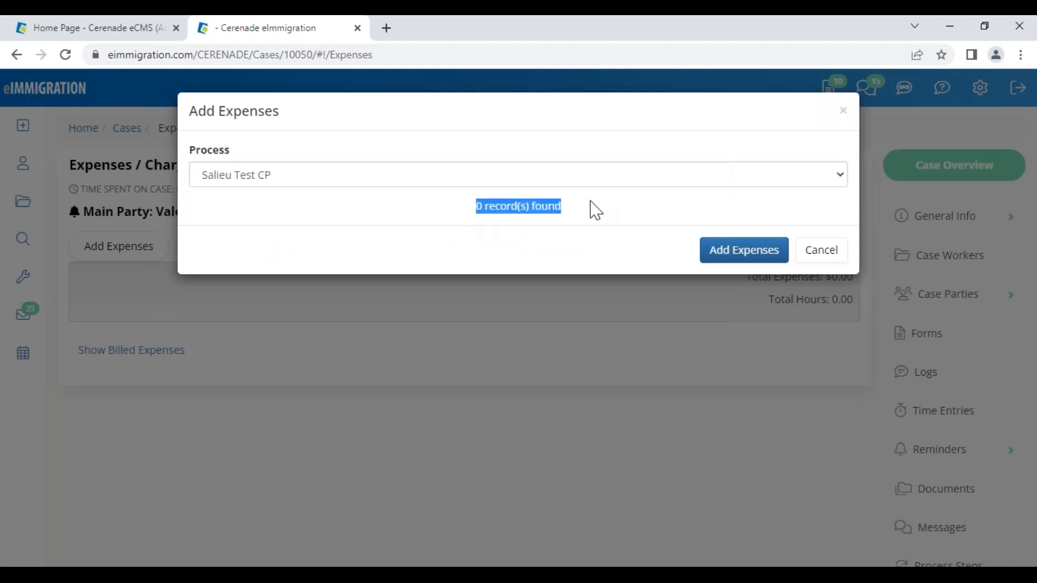
{"action": "left_click", "coordinate": [348, 179]}
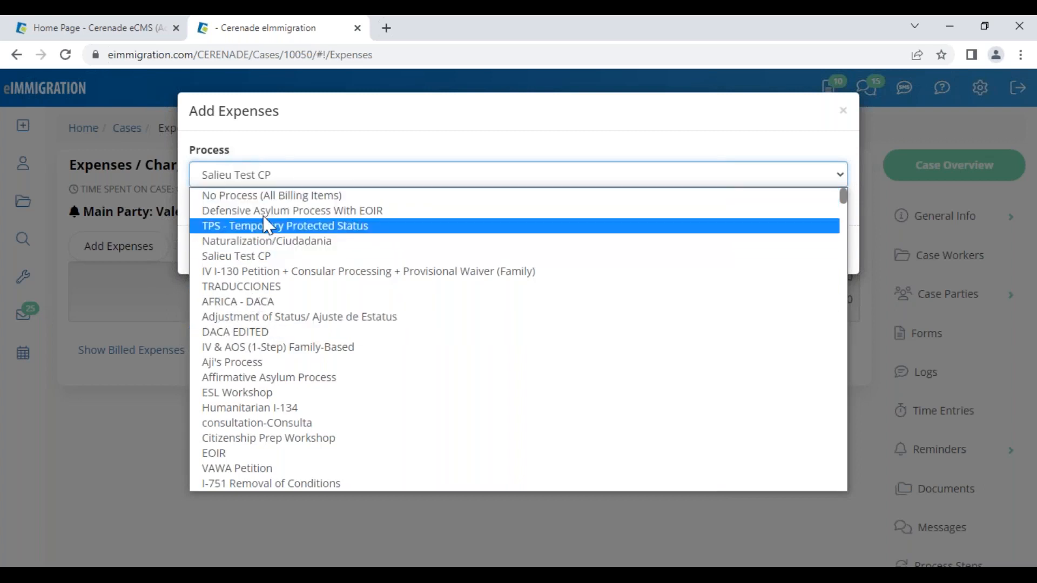
{"action": "left_click", "coordinate": [335, 200]}
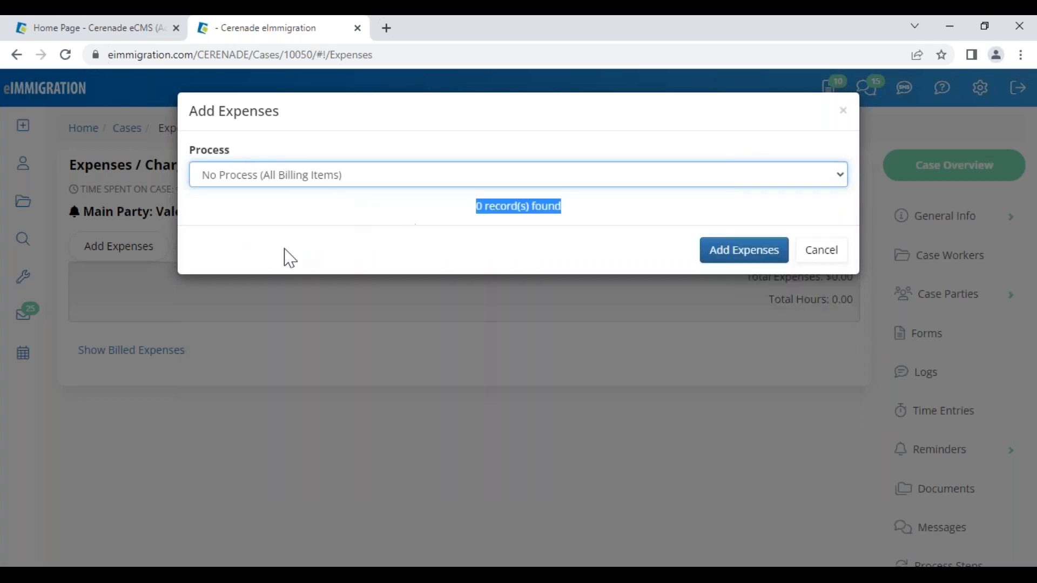
- Find the MASTER billing item in the full list and tick it for adding
{"action": "scroll", "coordinate": [274, 400], "scroll_direction": "down", "scroll_amount": 15}
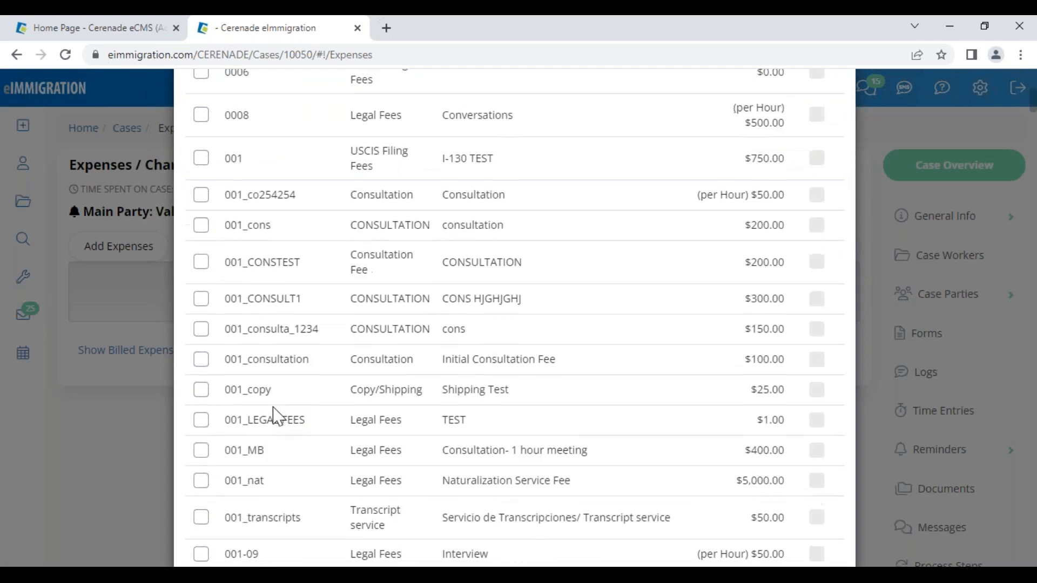
{"action": "scroll", "coordinate": [277, 416], "scroll_direction": "down", "scroll_amount": 20}
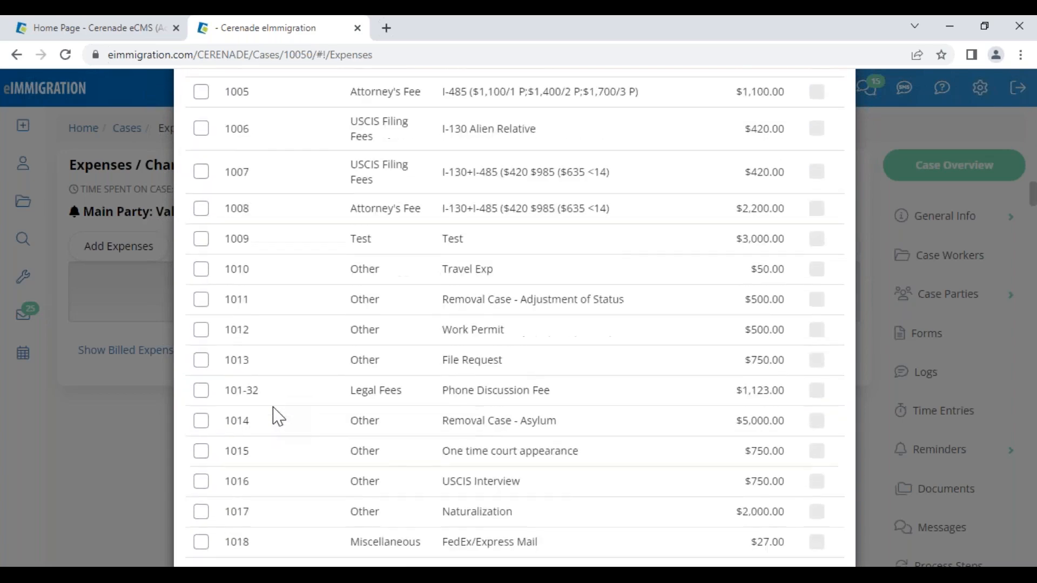
{"action": "scroll", "coordinate": [277, 420], "scroll_direction": "down", "scroll_amount": 20}
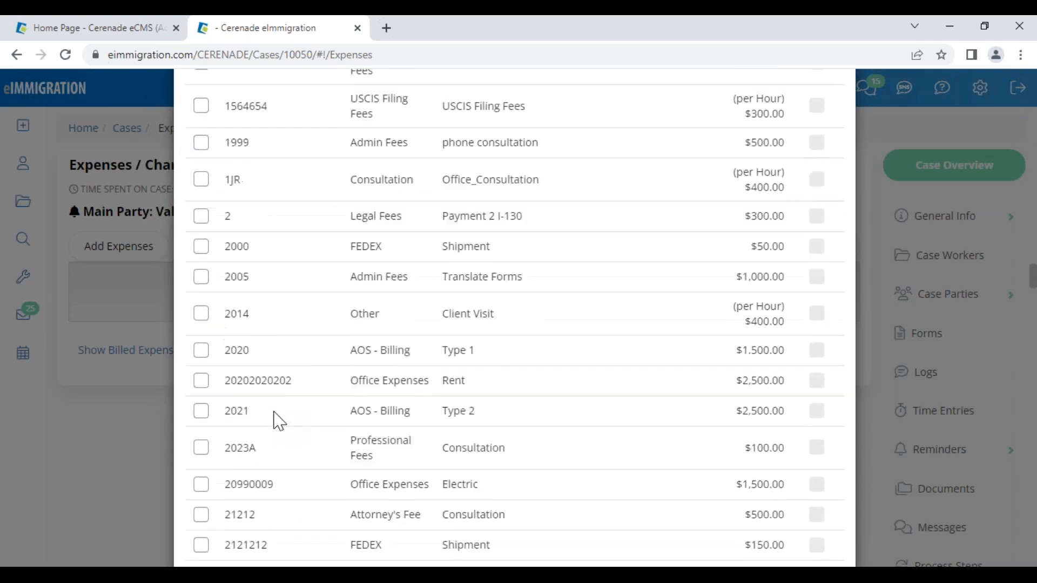
{"action": "scroll", "coordinate": [277, 420], "scroll_direction": "down", "scroll_amount": 20}
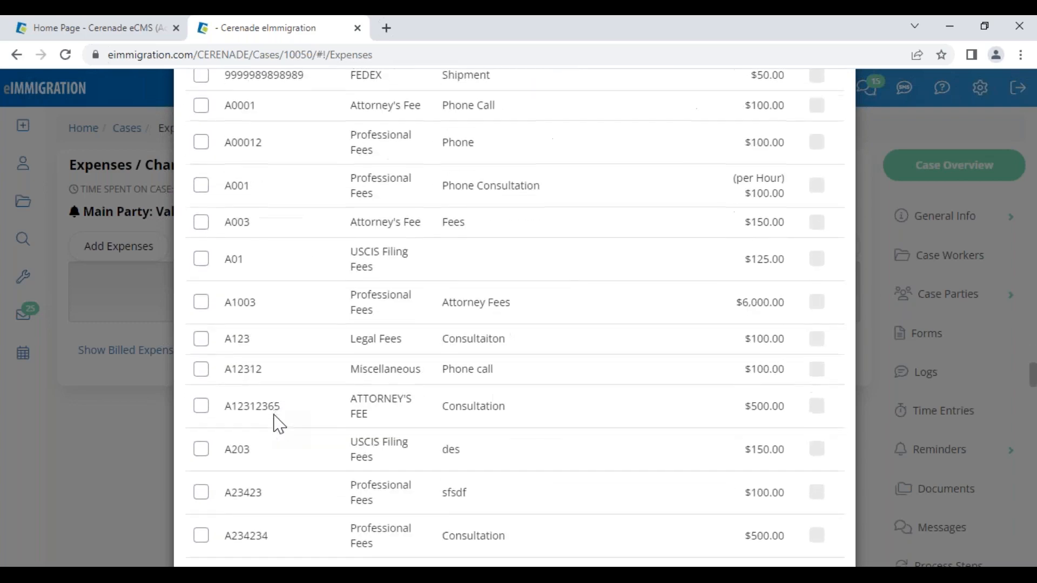
{"action": "scroll", "coordinate": [277, 424], "scroll_direction": "down", "scroll_amount": 20}
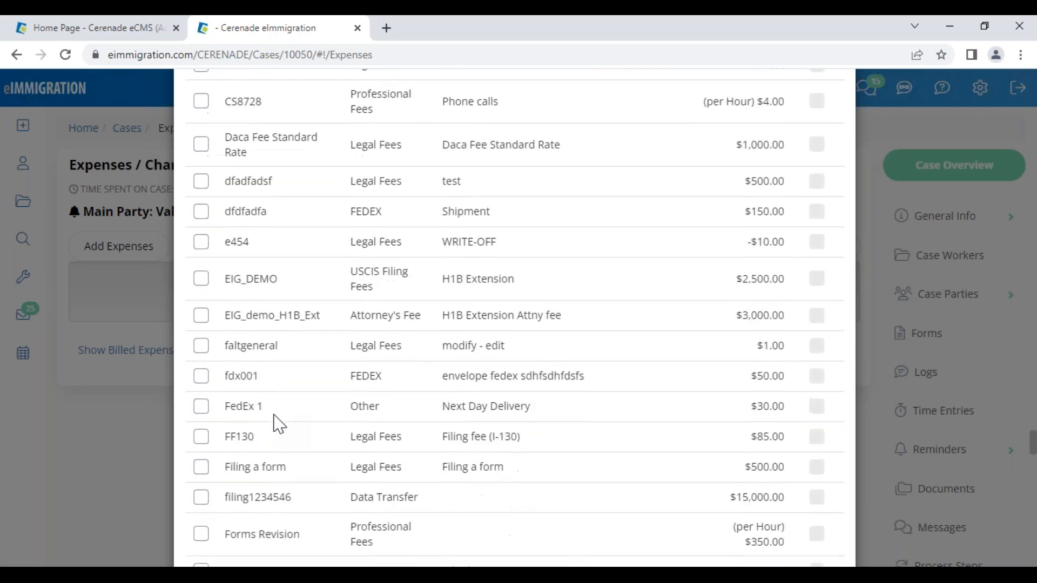
{"action": "scroll", "coordinate": [277, 424], "scroll_direction": "down", "scroll_amount": 15}
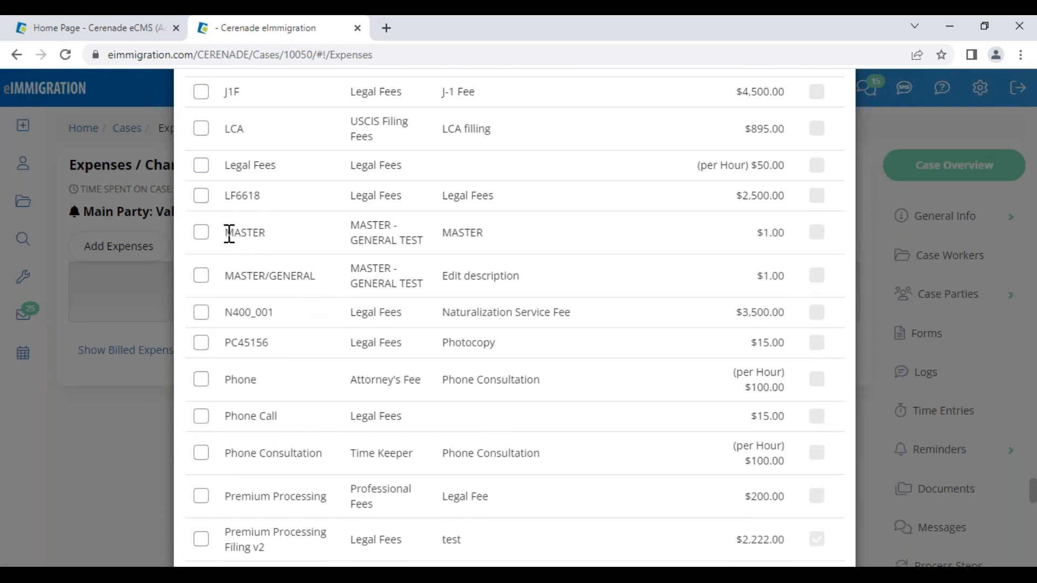
{"action": "double_click", "coordinate": [229, 233]}
{"action": "left_click_drag", "start_coordinate": [350, 223], "coordinate": [509, 227]}
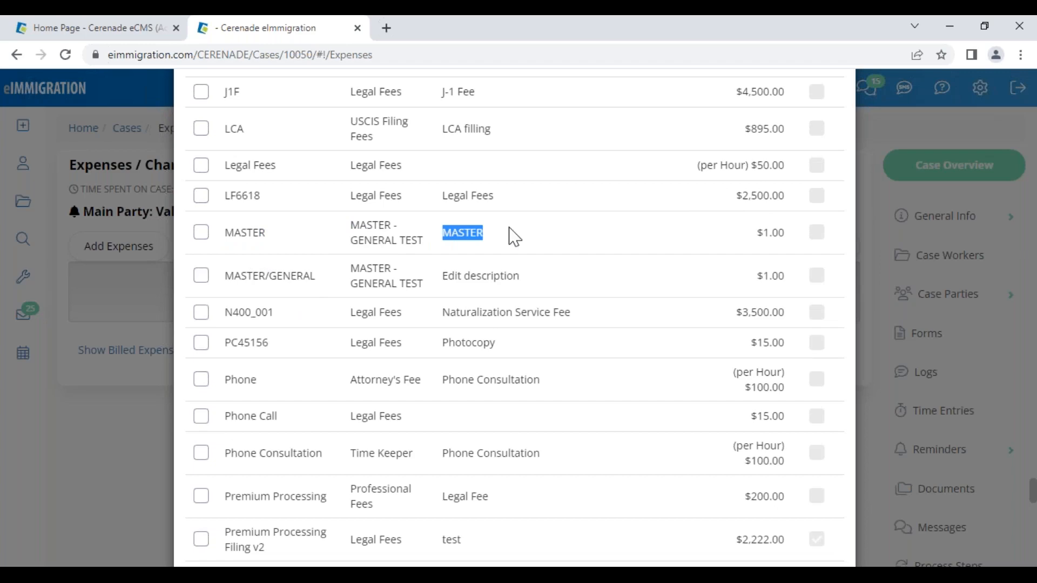
{"action": "left_click", "coordinate": [201, 234]}
{"action": "scroll", "coordinate": [721, 432], "scroll_direction": "down", "scroll_amount": 20}
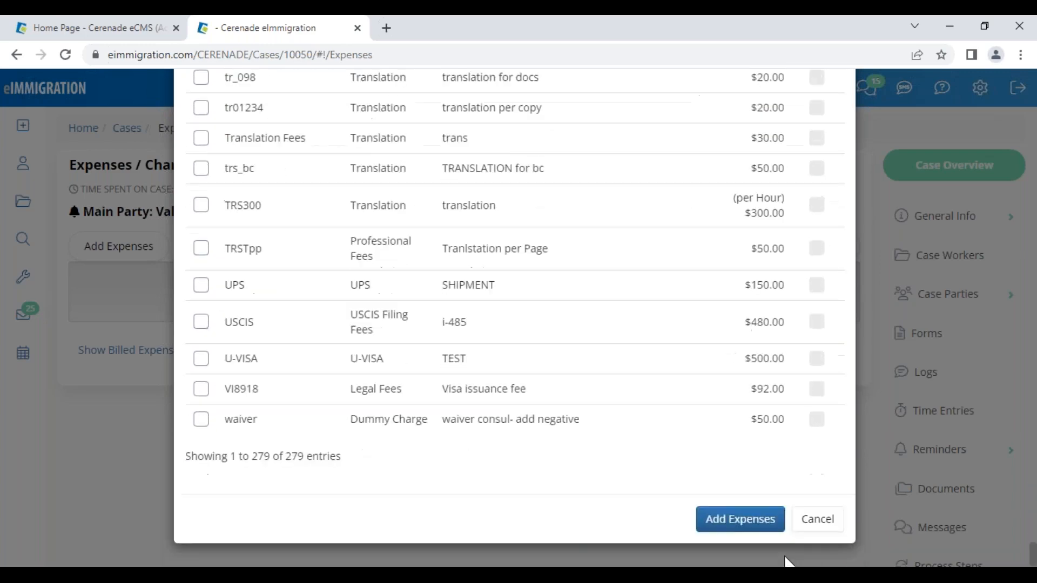
- Add the MASTER expense, describe it as NATURALIZATION/ CIUDADANIA and date it 05/09/2023
{"action": "left_click", "coordinate": [746, 522]}
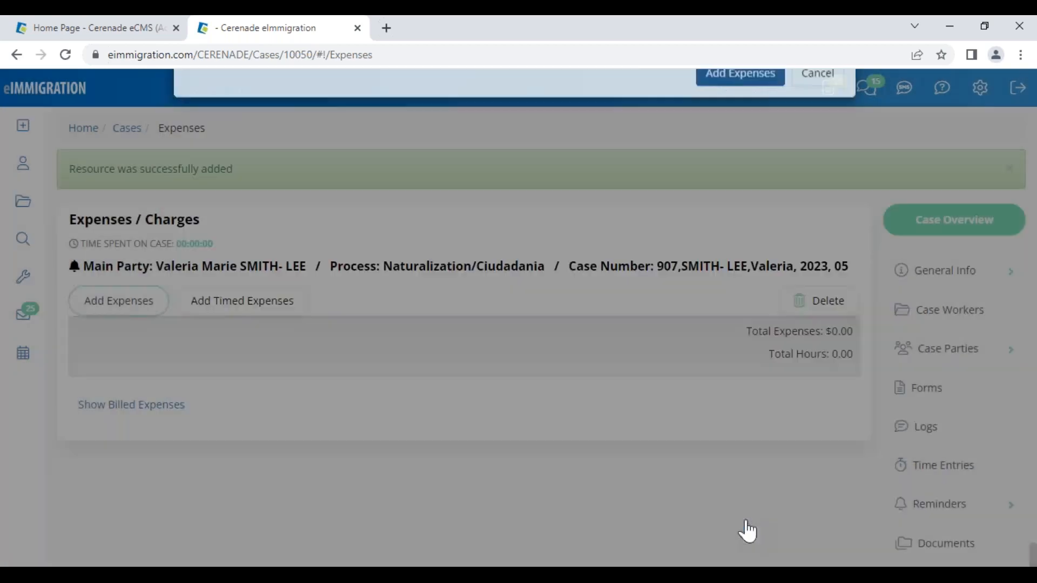
{"action": "left_click", "coordinate": [123, 409]}
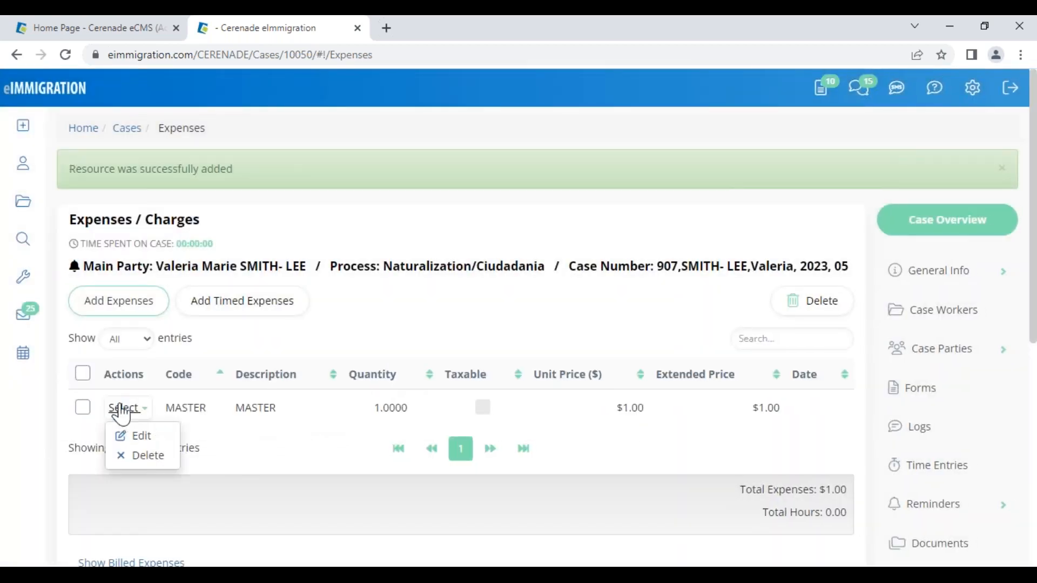
{"action": "left_click", "coordinate": [142, 437]}
{"action": "left_click_drag", "start_coordinate": [423, 177], "coordinate": [213, 163]}
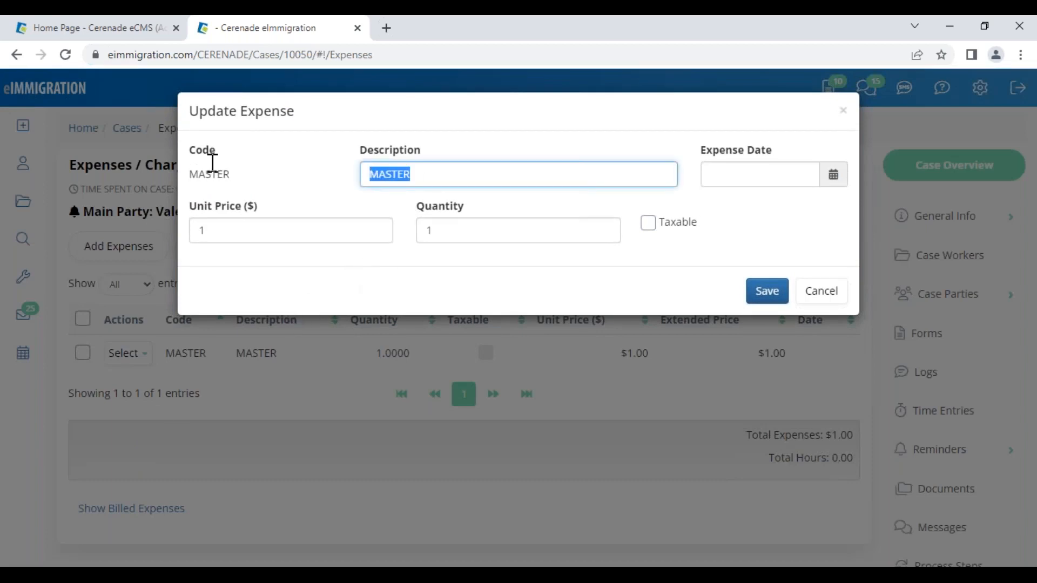
{"action": "type", "text": "NATURALIZATION/ CIUDADANIA"}
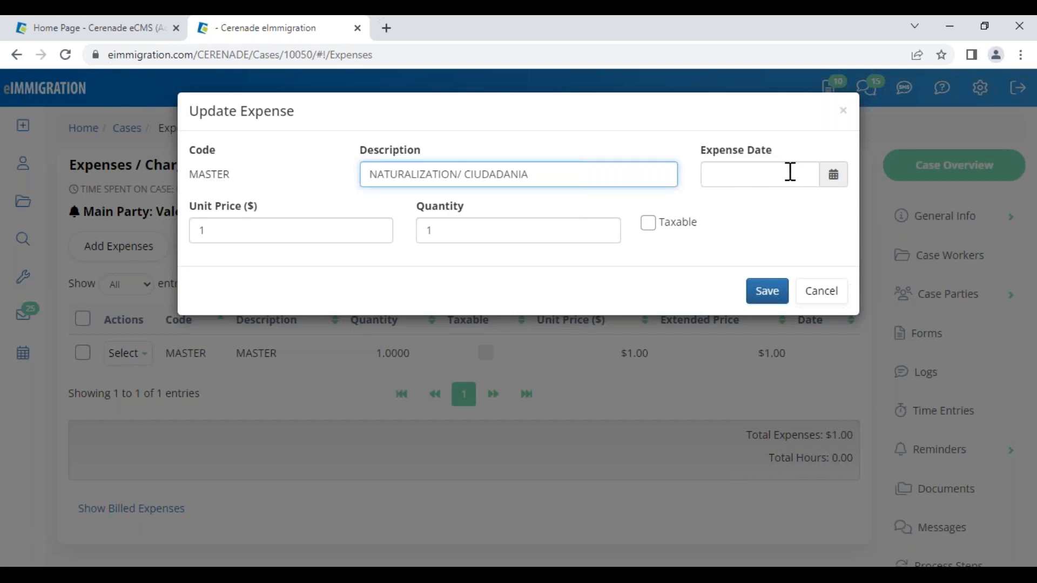
{"action": "left_click", "coordinate": [835, 179]}
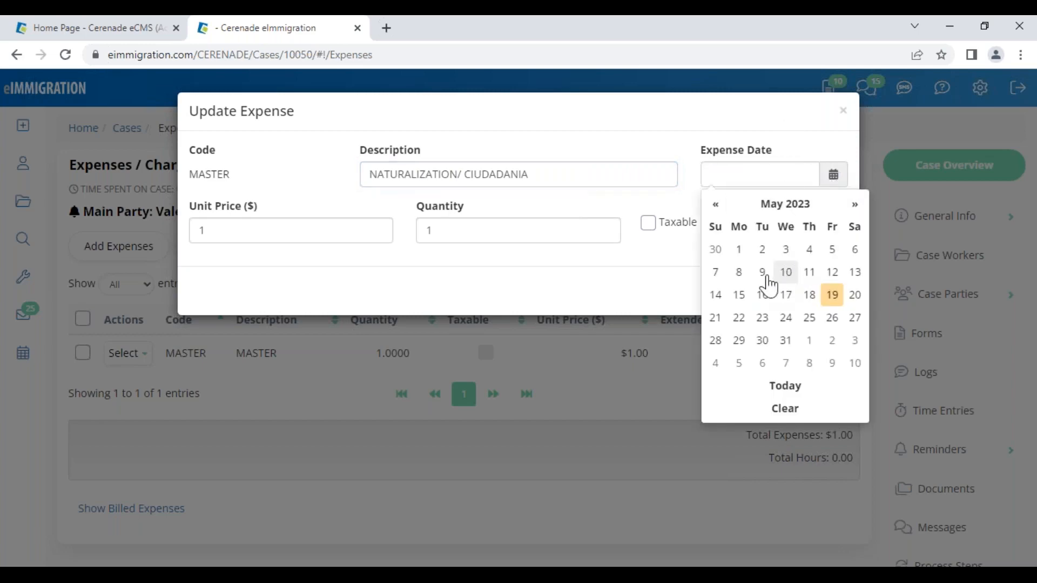
{"action": "left_click", "coordinate": [762, 273]}
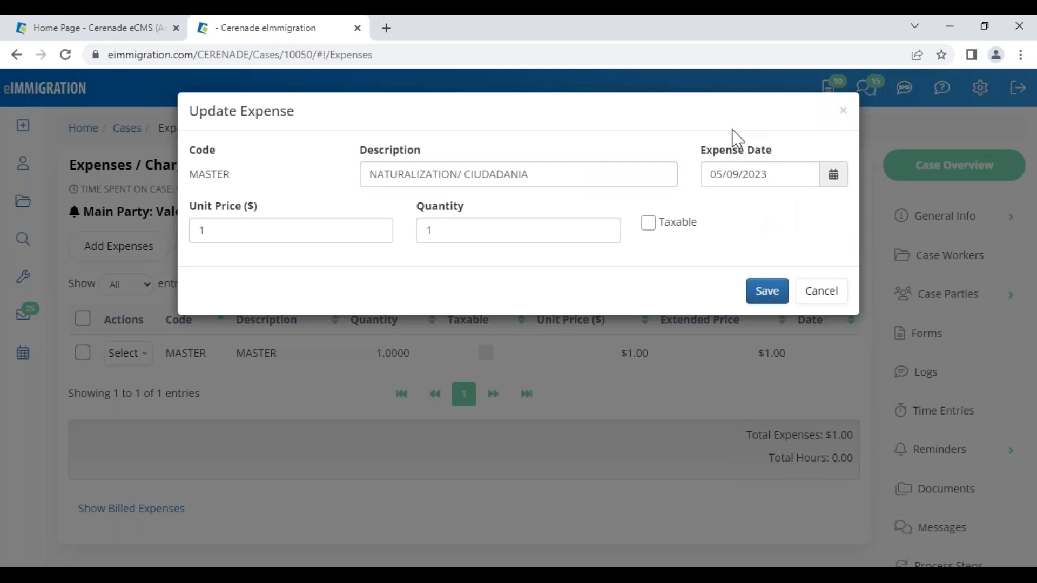
- Set unit price 7000 and quantity 0.90 and save, giving a $6,300.00 extended price
{"action": "double_click", "coordinate": [210, 230]}
{"action": "type", "text": "7000"}
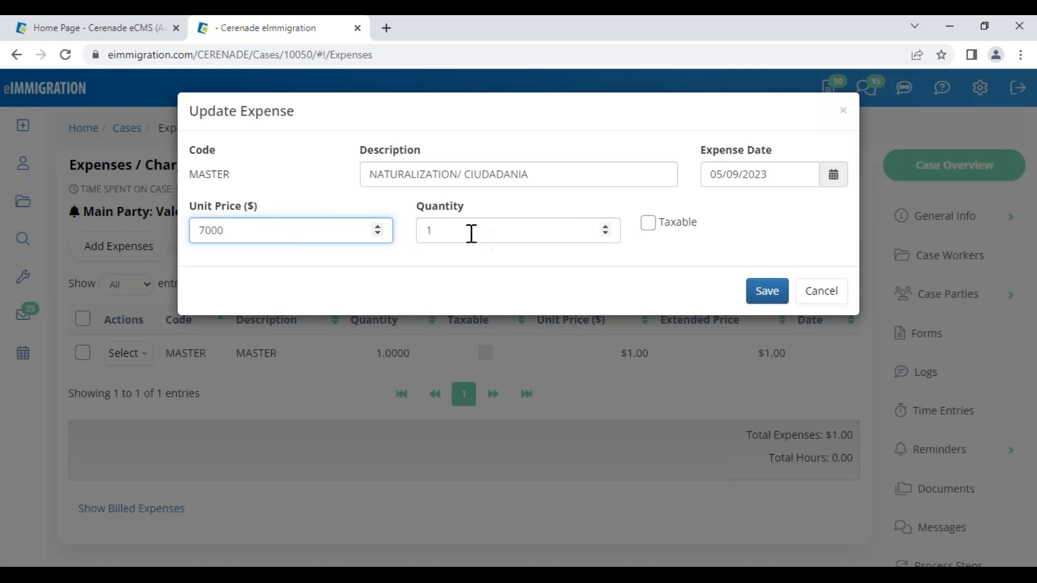
{"action": "double_click", "coordinate": [448, 208]}
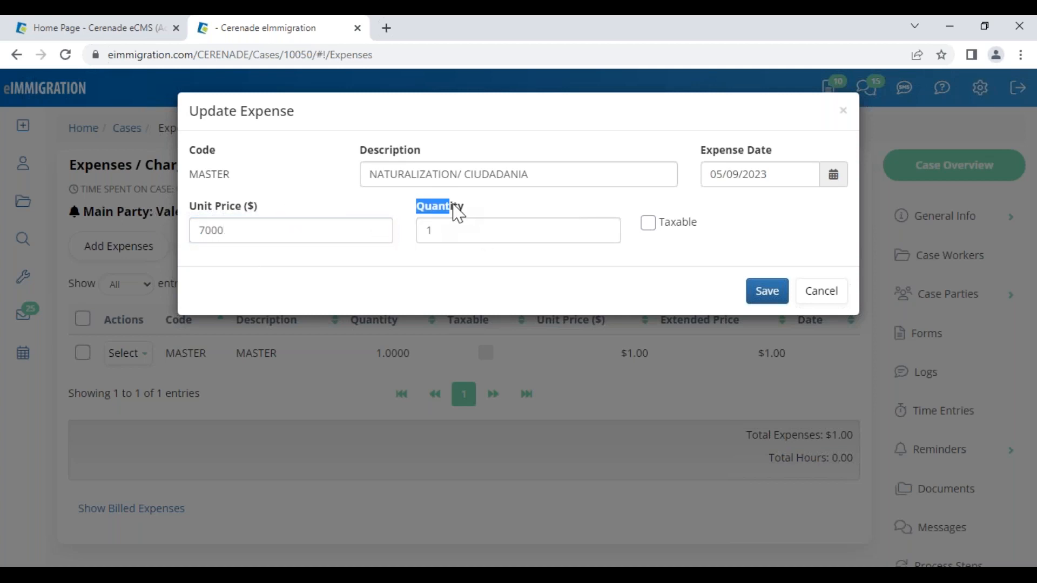
{"action": "left_click", "coordinate": [443, 235]}
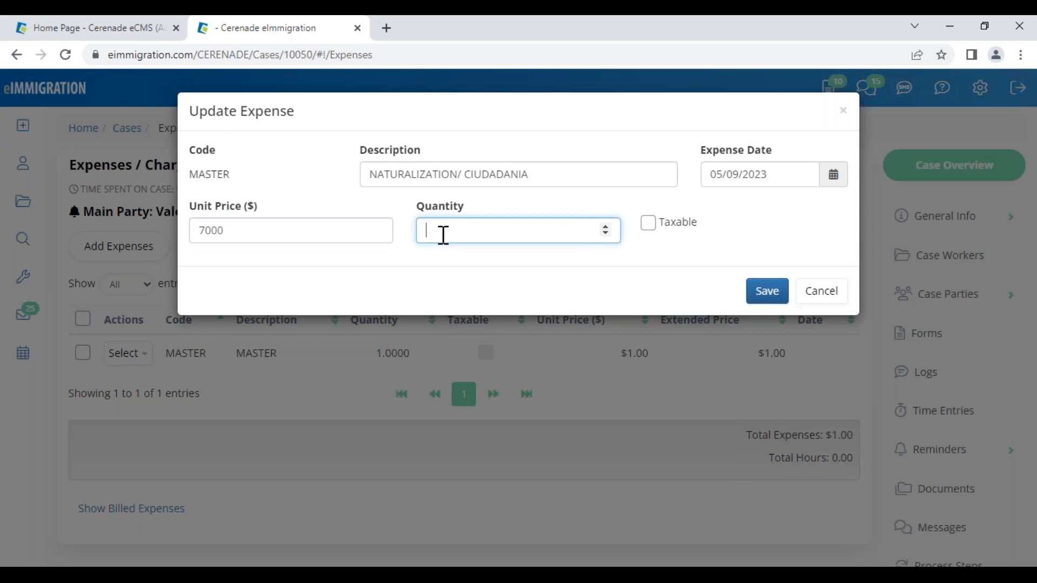
{"action": "type", "text": ".90"}
{"action": "left_click", "coordinate": [768, 294]}
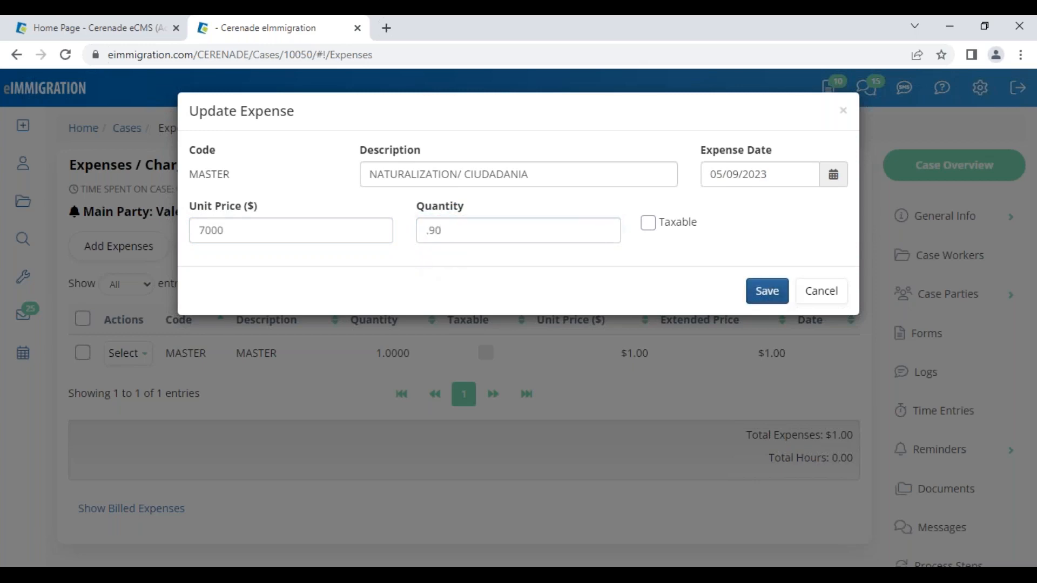
{"action": "left_click_drag", "start_coordinate": [726, 409], "coordinate": [790, 410]}
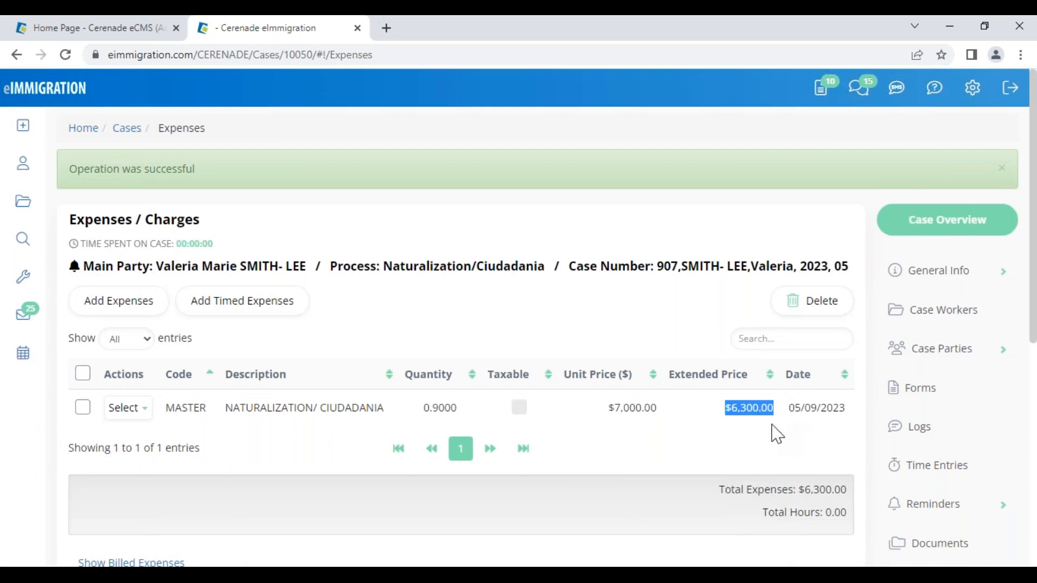
- Check the $7,000.00 unit price on the expense list, then show the case's Invoices page
{"action": "left_click", "coordinate": [766, 434]}
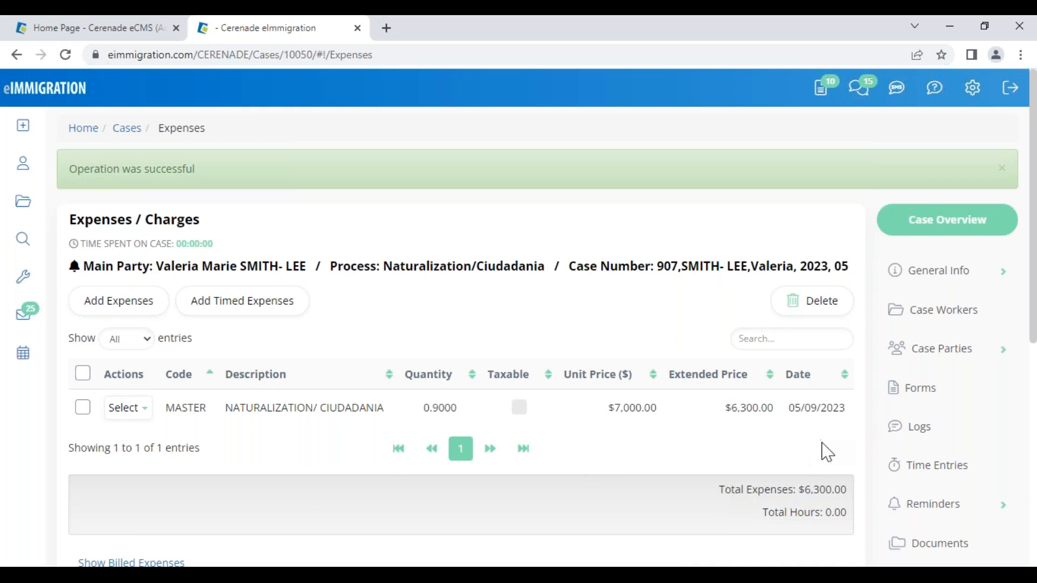
{"action": "scroll", "coordinate": [864, 459], "scroll_direction": "down", "scroll_amount": 5}
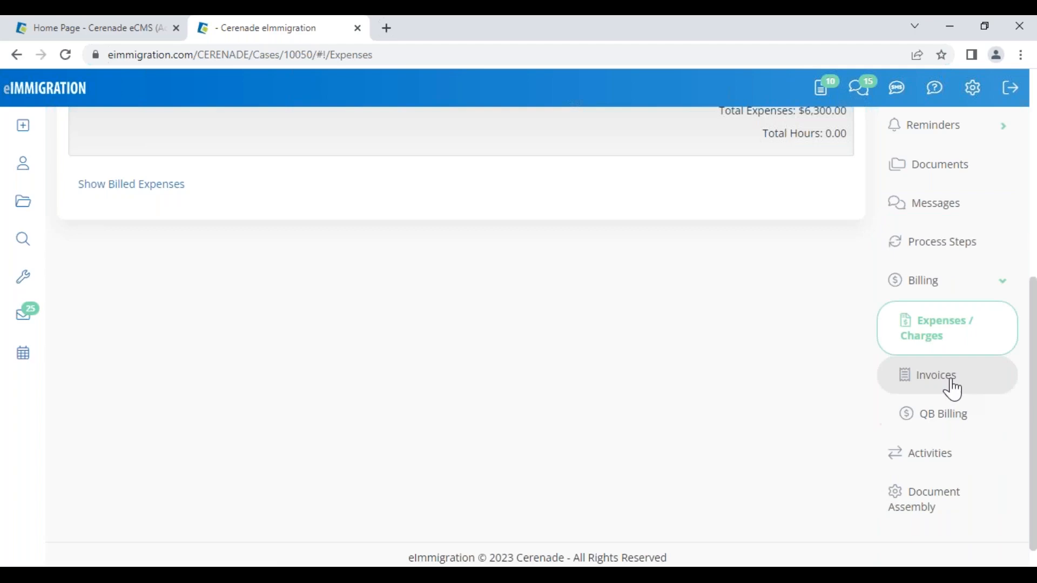
{"action": "scroll", "coordinate": [604, 484], "scroll_direction": "up", "scroll_amount": 5}
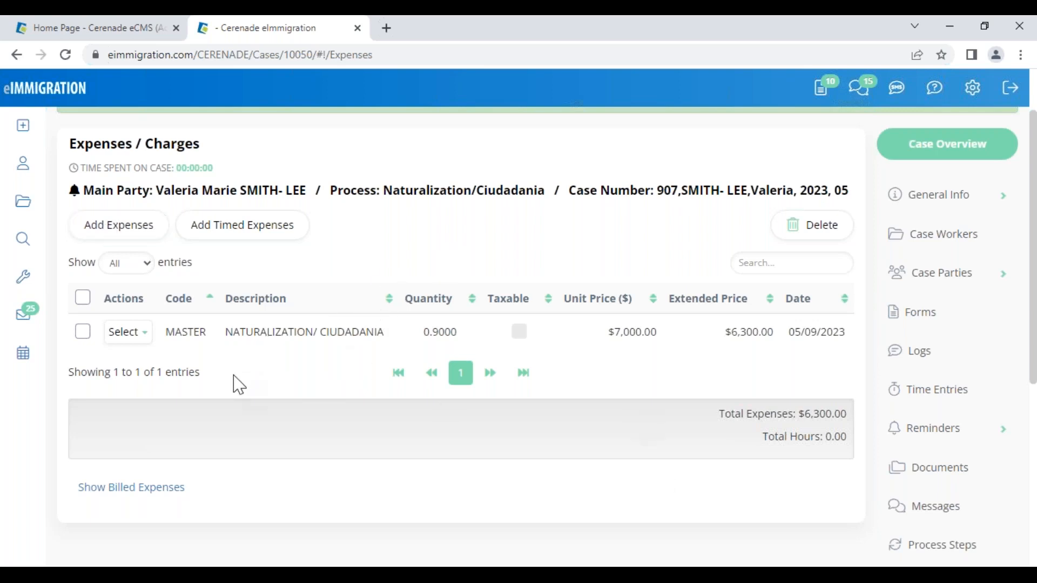
{"action": "left_click_drag", "start_coordinate": [609, 332], "coordinate": [658, 333]}
{"action": "left_click", "coordinate": [668, 411]}
{"action": "scroll", "coordinate": [913, 504], "scroll_direction": "down", "scroll_amount": 4}
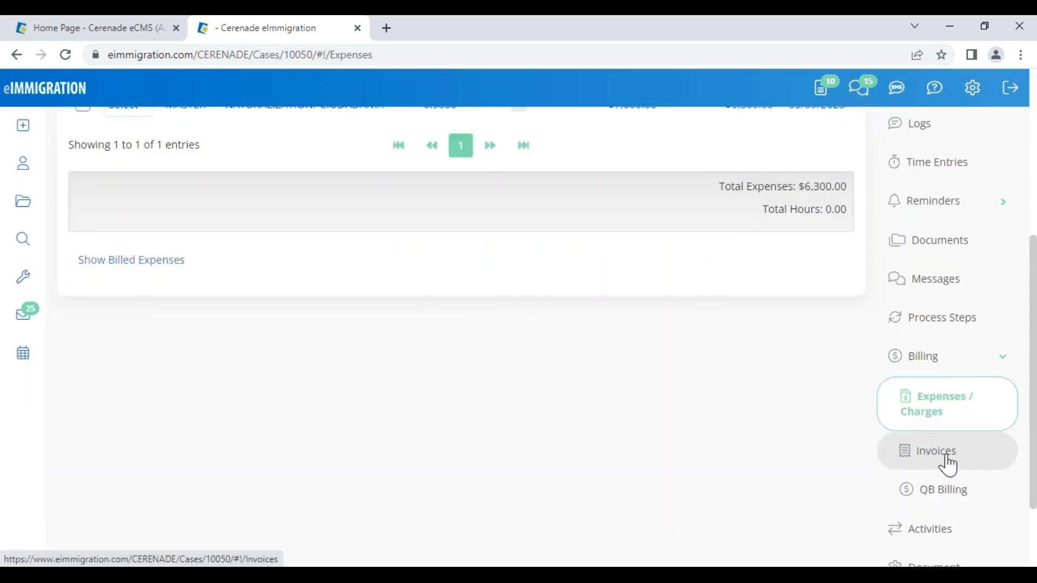
{"action": "left_click", "coordinate": [943, 457]}
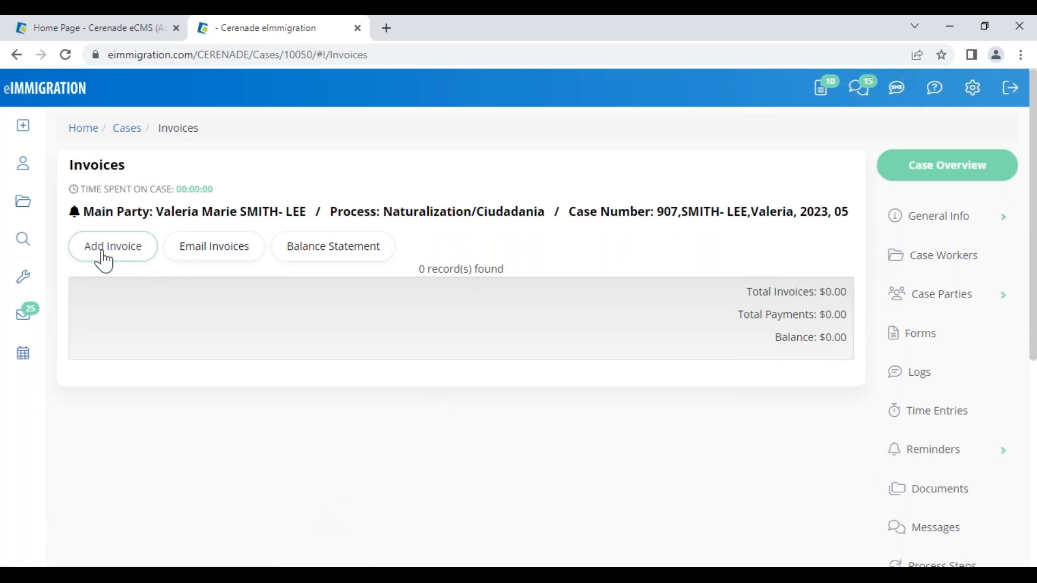
- Add an invoice billed to the main client for the MASTER expense using the Default Invoice template
{"action": "left_click", "coordinate": [113, 265]}
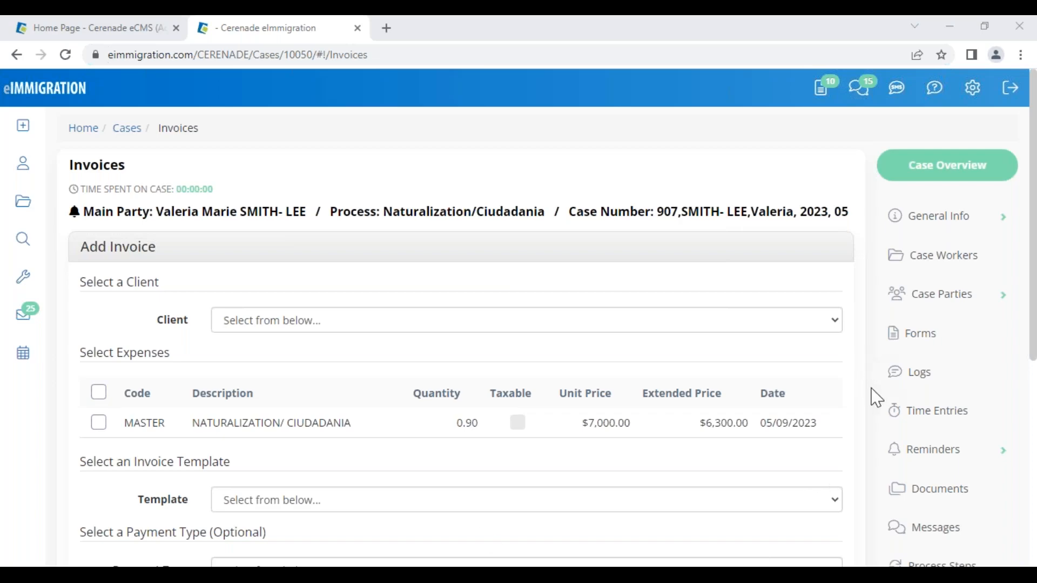
{"action": "scroll", "coordinate": [908, 507], "scroll_direction": "down", "scroll_amount": 3}
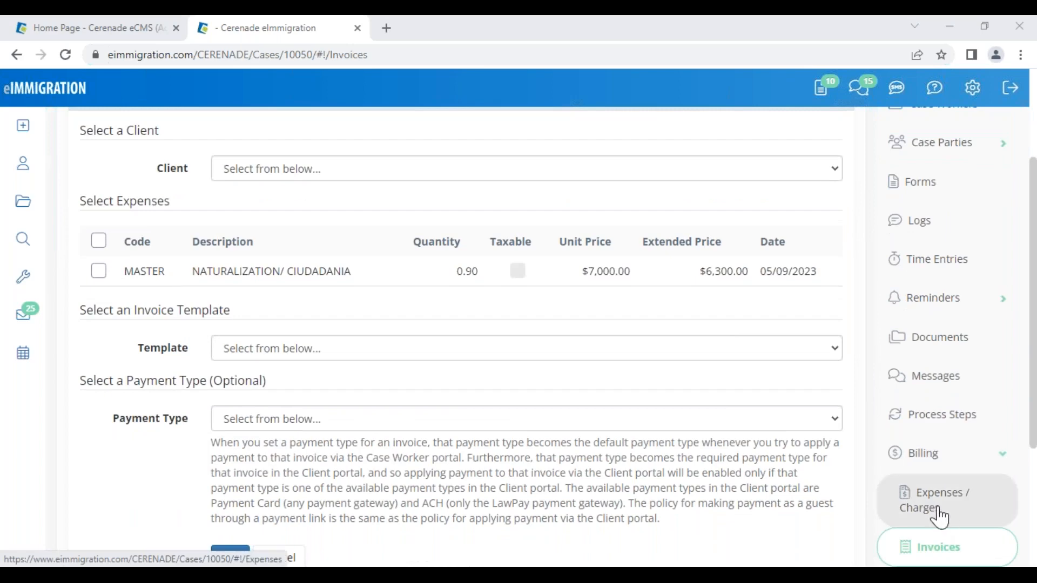
{"action": "scroll", "coordinate": [950, 521], "scroll_direction": "down", "scroll_amount": 3}
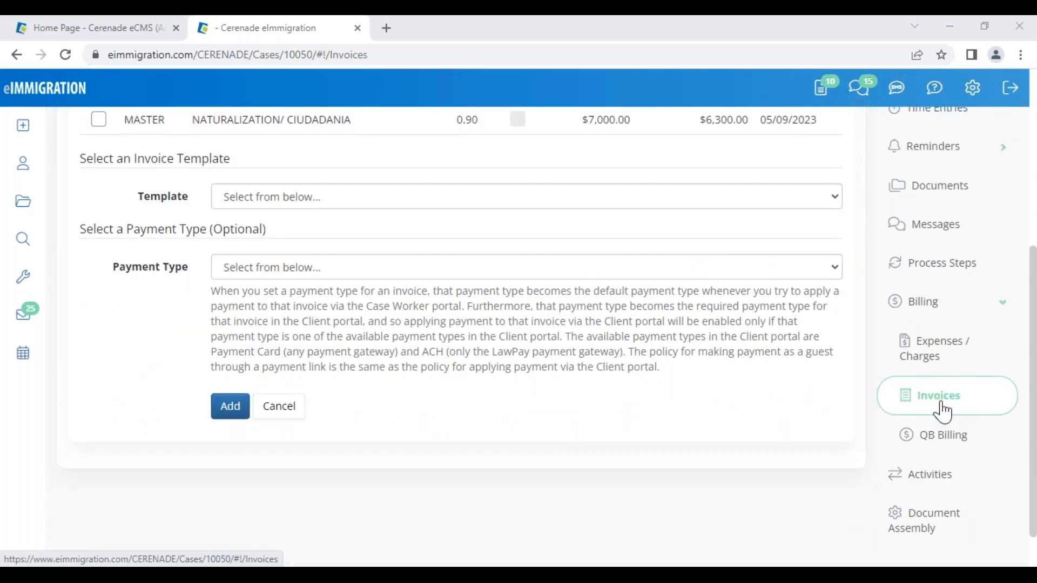
{"action": "scroll", "coordinate": [943, 411], "scroll_direction": "up", "scroll_amount": 6}
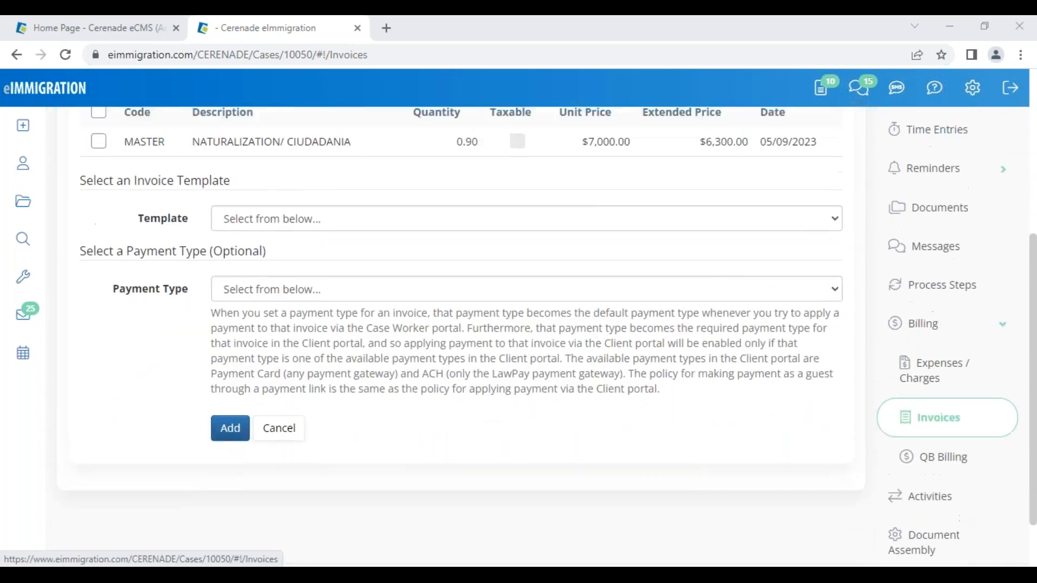
{"action": "left_click", "coordinate": [244, 323]}
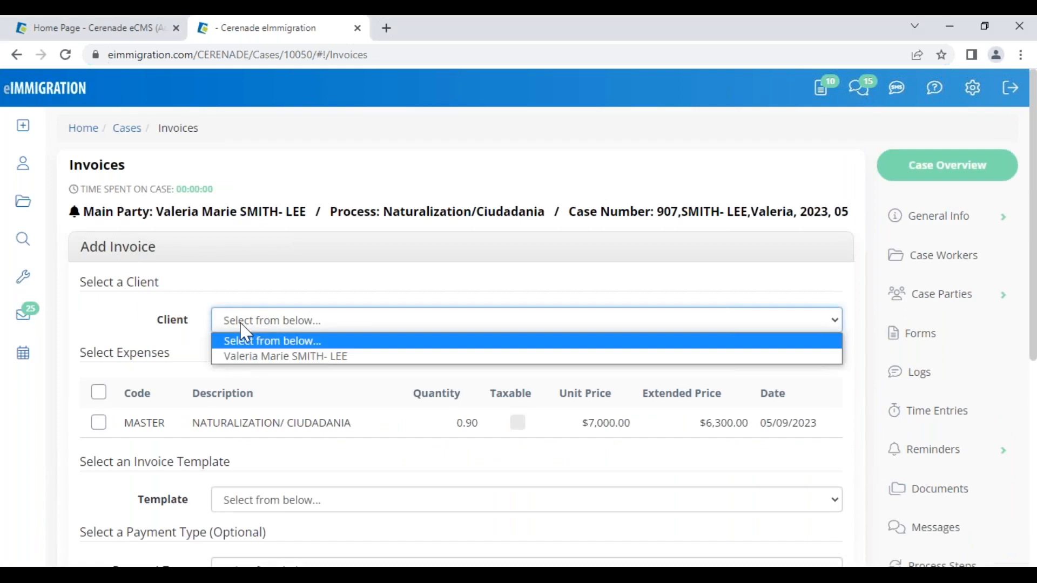
{"action": "left_click", "coordinate": [245, 357]}
{"action": "left_click", "coordinate": [99, 423]}
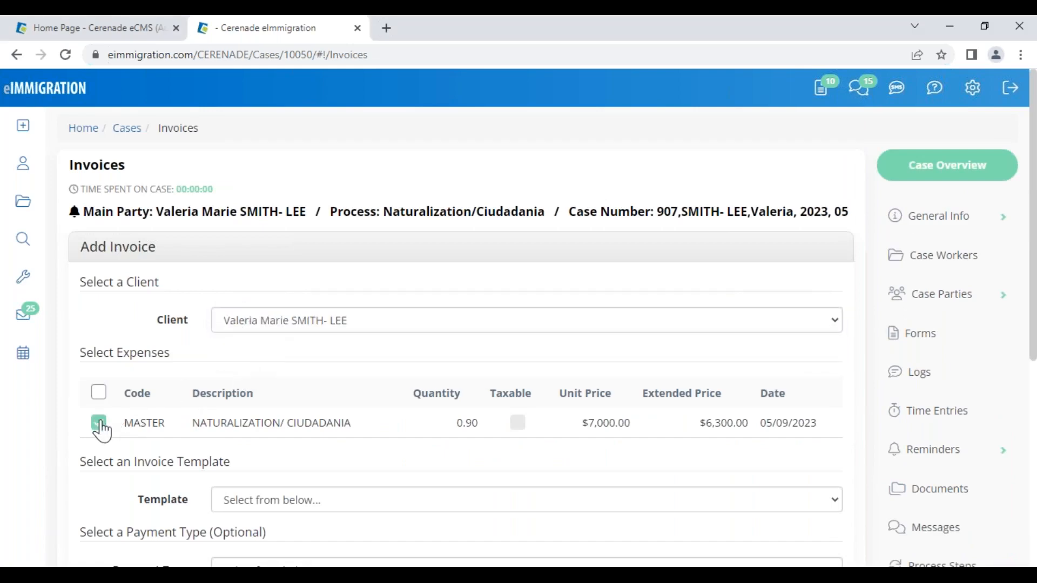
{"action": "scroll", "coordinate": [132, 412], "scroll_direction": "down", "scroll_amount": 4}
{"action": "left_click", "coordinate": [275, 273]}
{"action": "left_click", "coordinate": [265, 311]}
{"action": "left_click", "coordinate": [231, 483]}
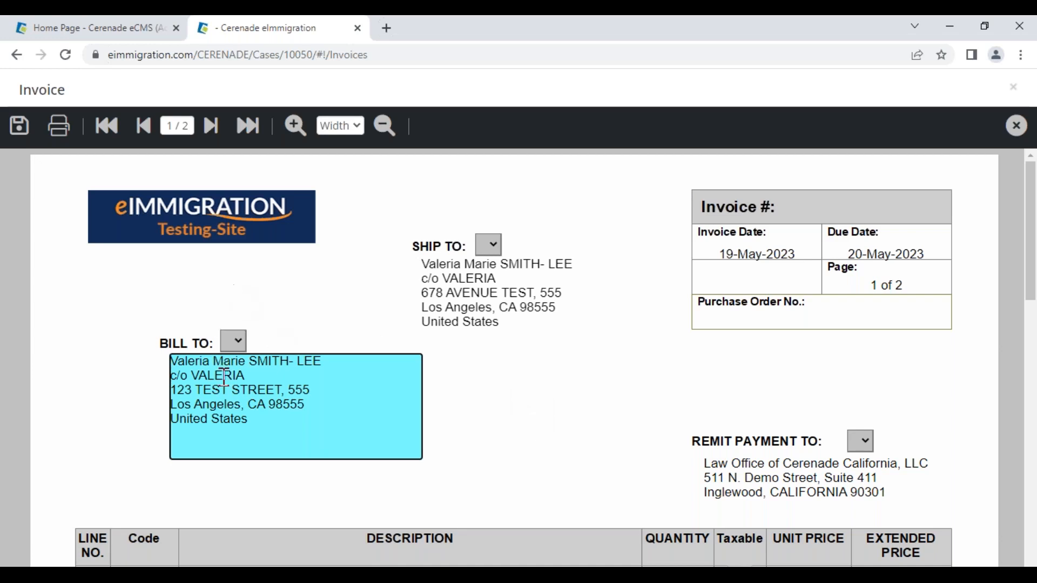
- Clear the Bill To address, discard the invoice preview without saving, and open the main client's record
{"action": "left_click_drag", "start_coordinate": [271, 426], "coordinate": [153, 350]}
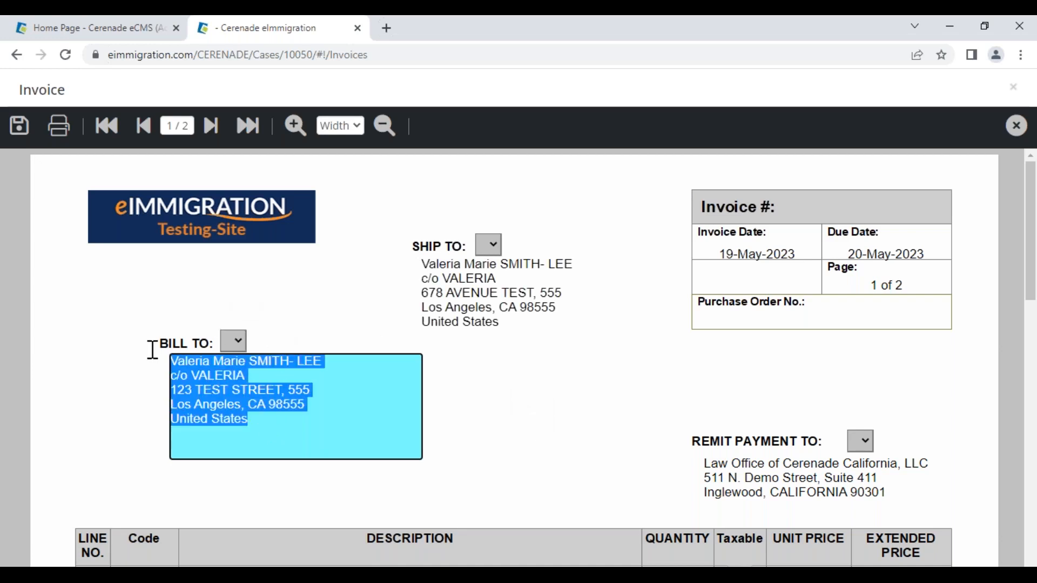
{"action": "key", "text": "BackSpace"}
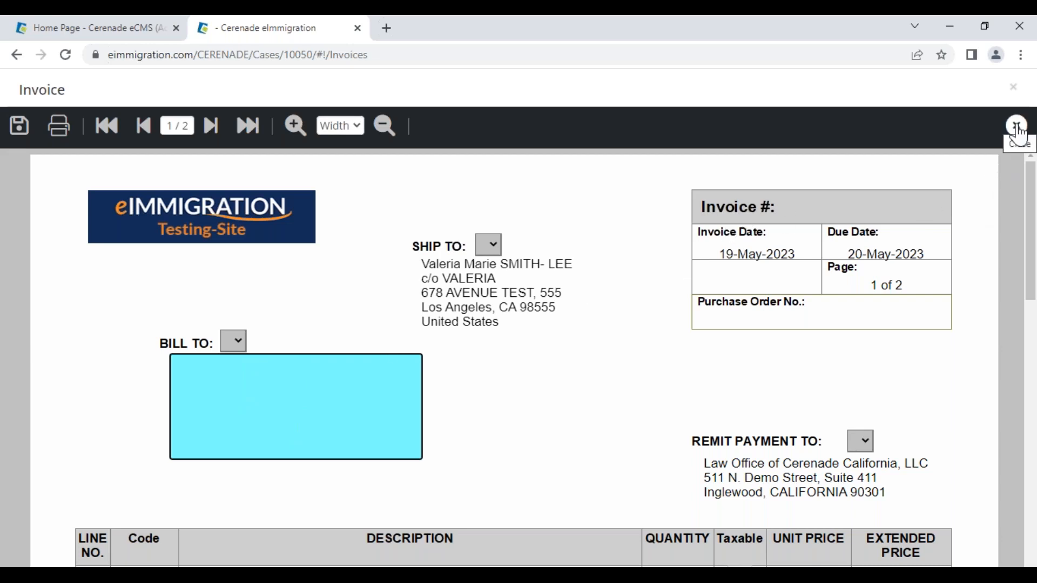
{"action": "left_click", "coordinate": [1018, 132]}
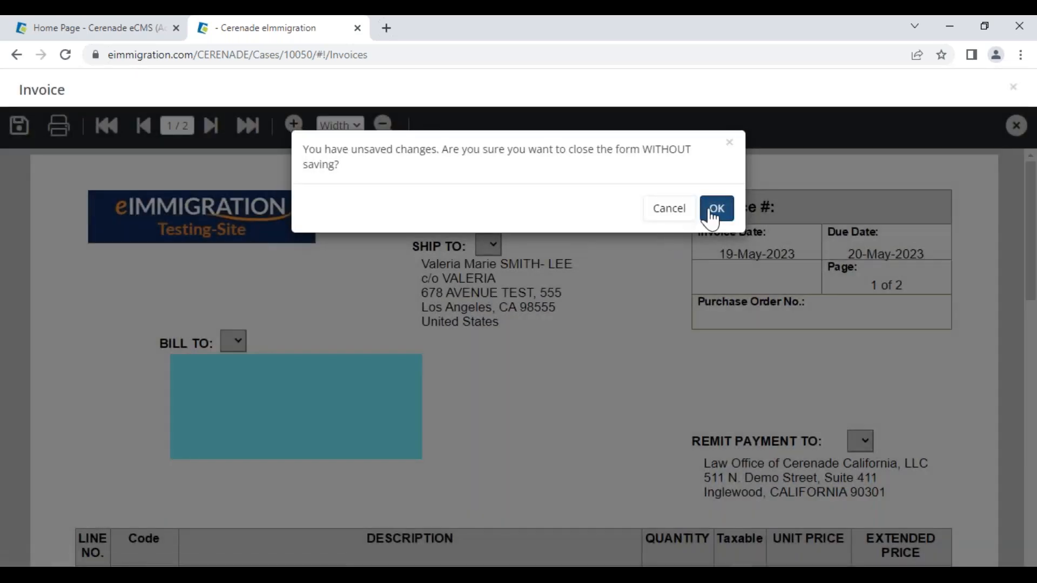
{"action": "left_click", "coordinate": [716, 210]}
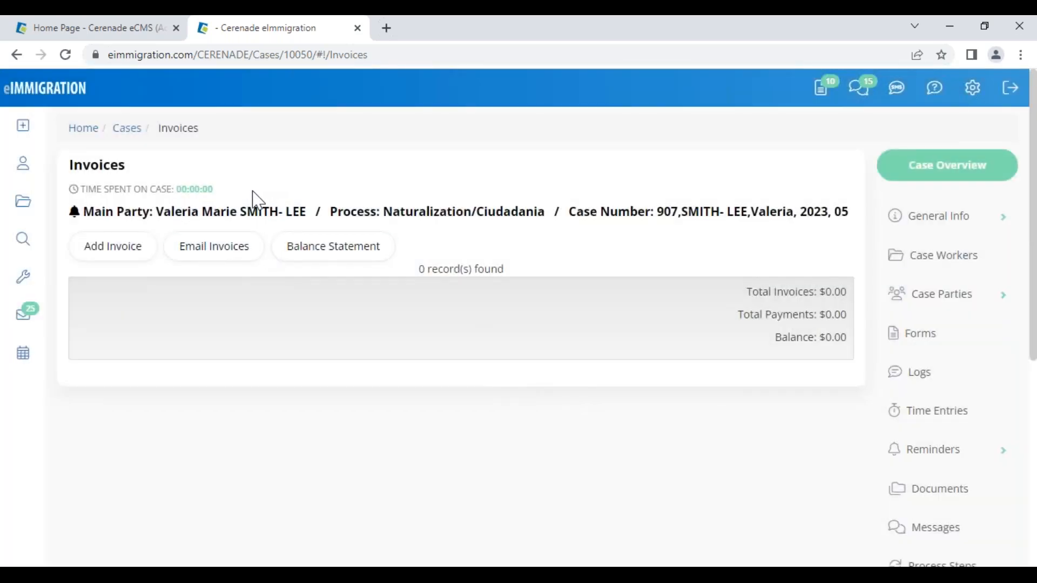
{"action": "left_click", "coordinate": [238, 212]}
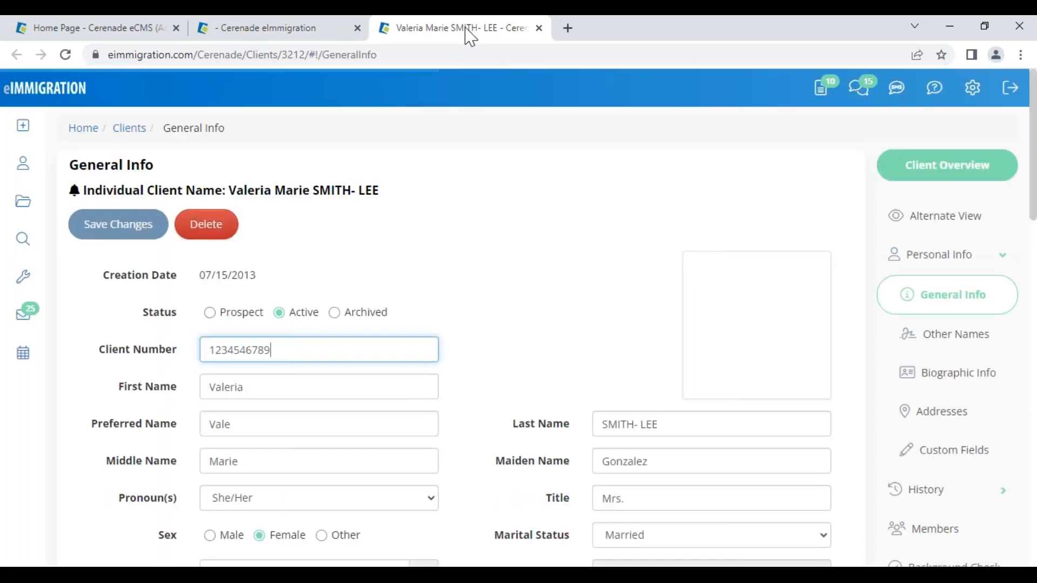
- Replace the client's US street with '.', undo it back to 678 AVENUE TEST, and return to the case tab
{"action": "left_click", "coordinate": [926, 420]}
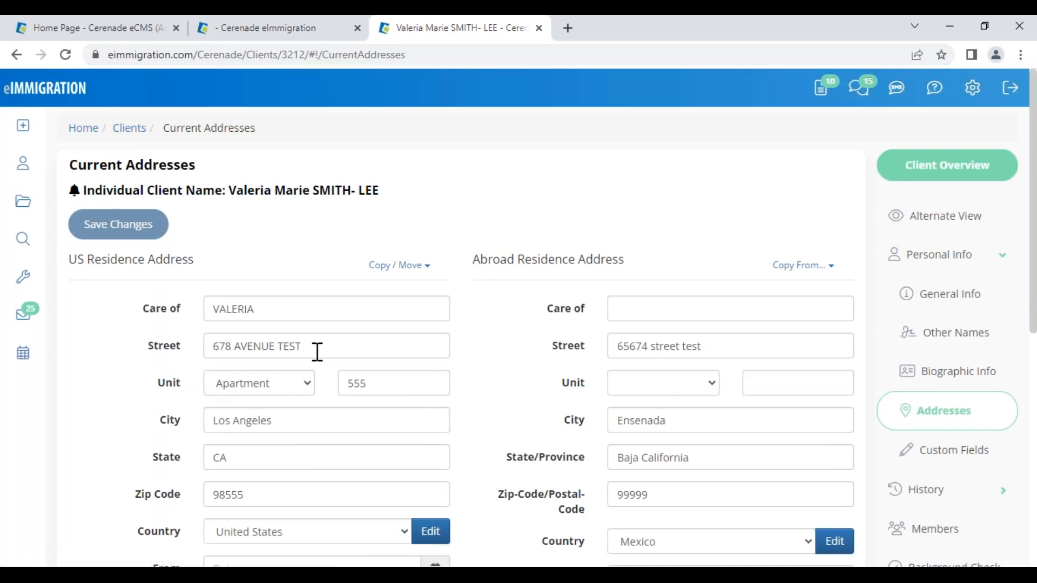
{"action": "left_click_drag", "start_coordinate": [304, 349], "coordinate": [51, 338]}
{"action": "type", "text": "."}
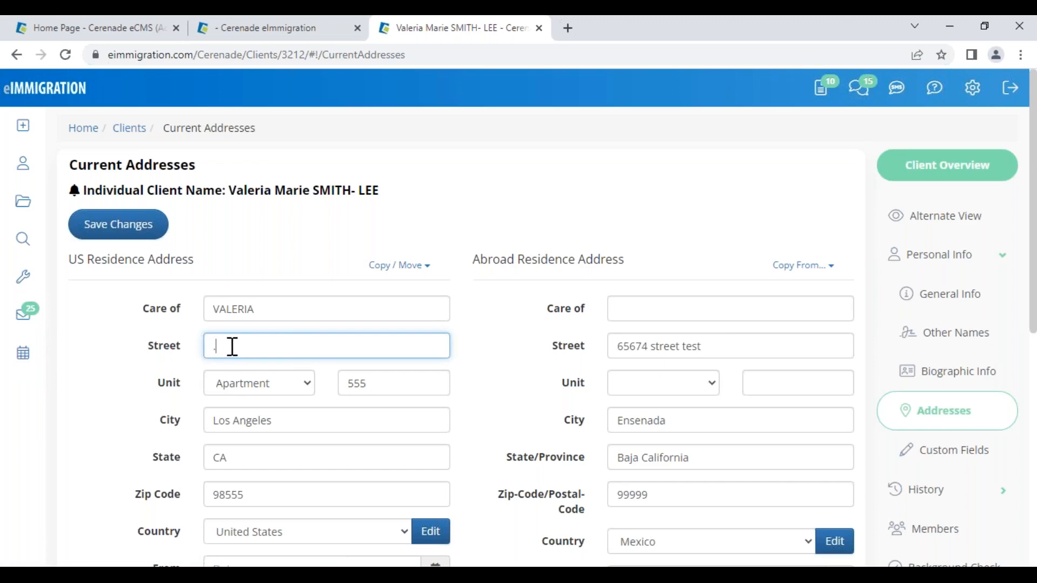
{"action": "left_click_drag", "start_coordinate": [226, 190], "coordinate": [405, 186]}
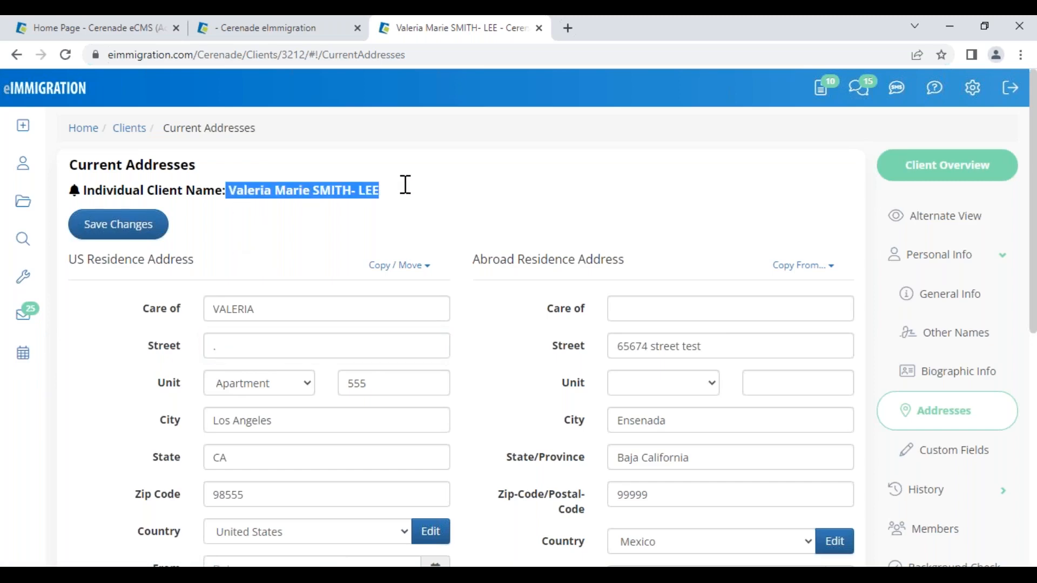
{"action": "left_click", "coordinate": [340, 244]}
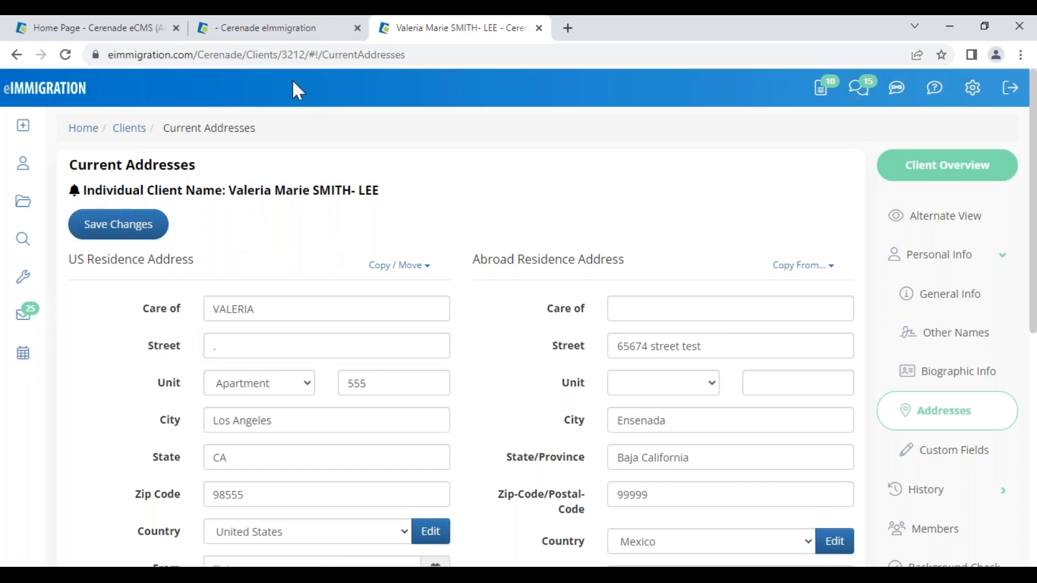
{"action": "left_click", "coordinate": [260, 348]}
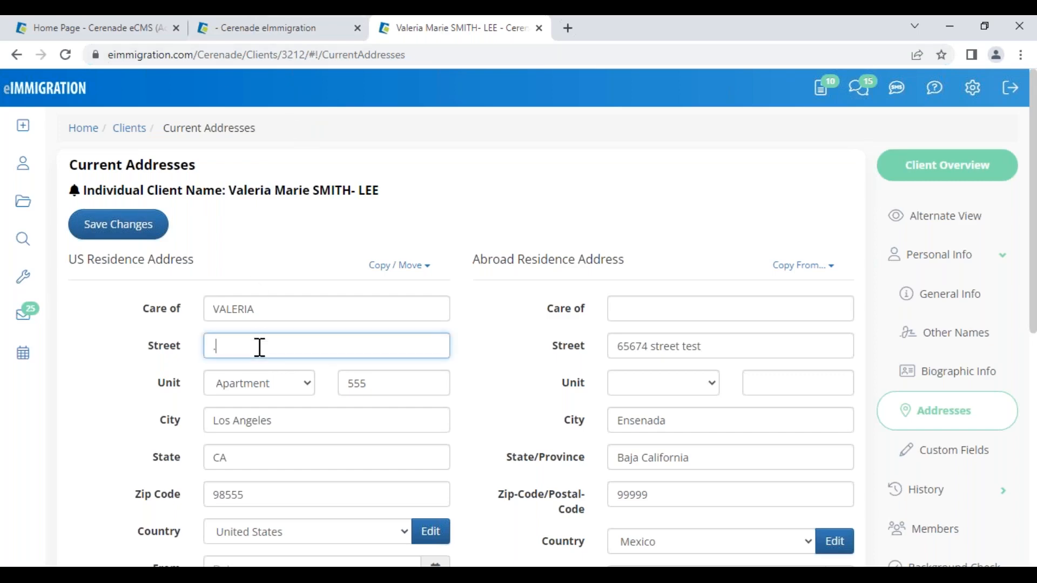
{"action": "key", "text": "ctrl+z"}
{"action": "left_click", "coordinate": [335, 223]}
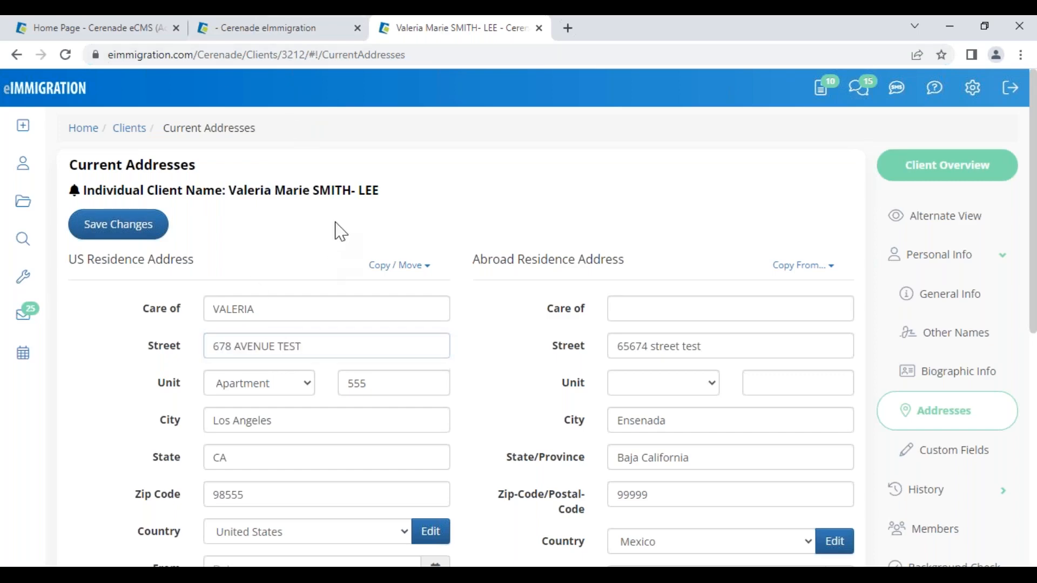
{"action": "left_click", "coordinate": [297, 34]}
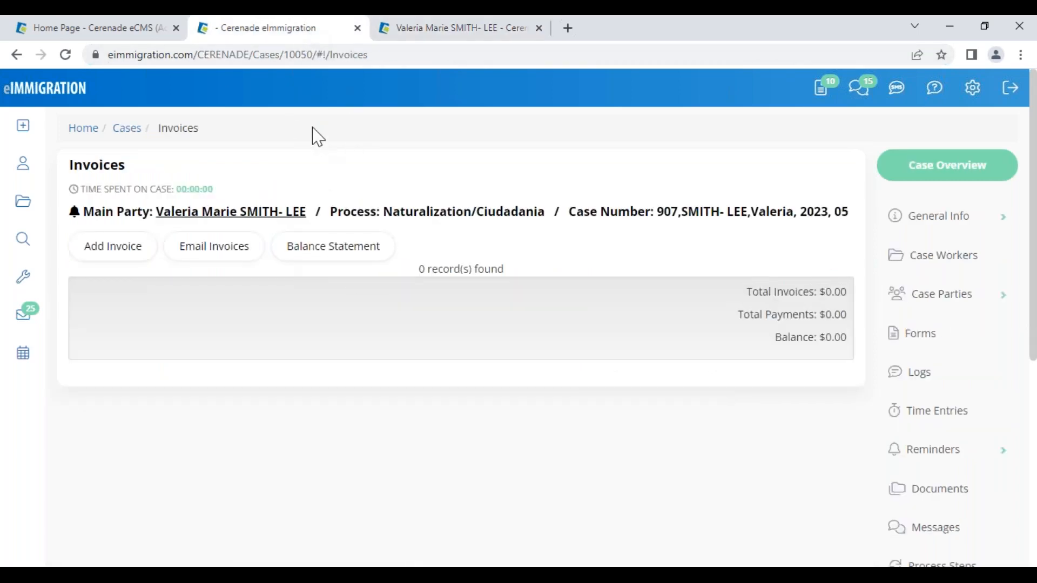
- Create a new Default Invoice for the main client covering the MASTER naturalization expense
{"action": "left_click", "coordinate": [122, 254]}
{"action": "left_click", "coordinate": [289, 326]}
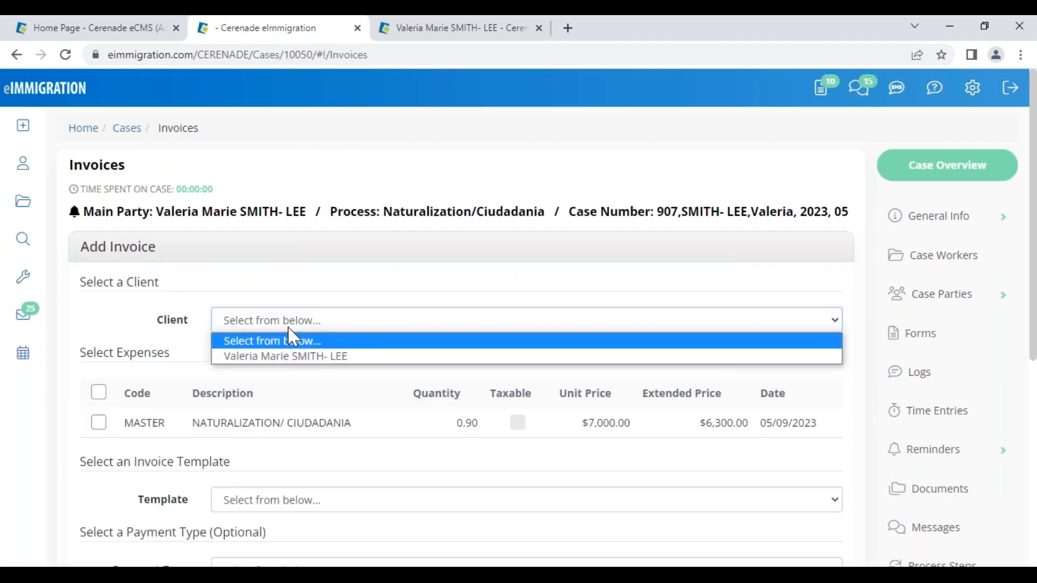
{"action": "left_click", "coordinate": [287, 358]}
{"action": "left_click", "coordinate": [99, 423]}
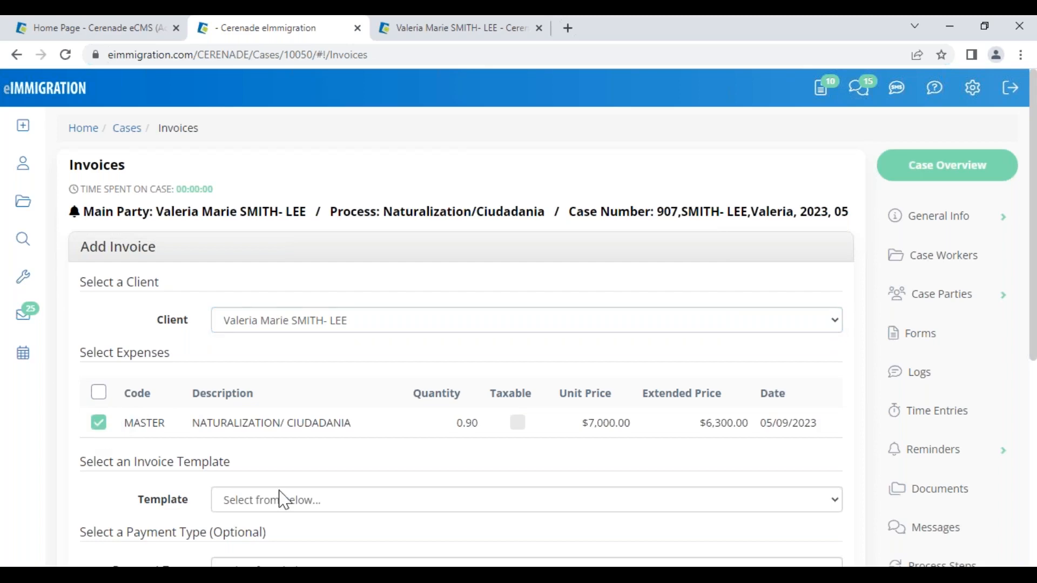
{"action": "scroll", "coordinate": [292, 373], "scroll_direction": "down", "scroll_amount": 3}
{"action": "left_click", "coordinate": [289, 350]}
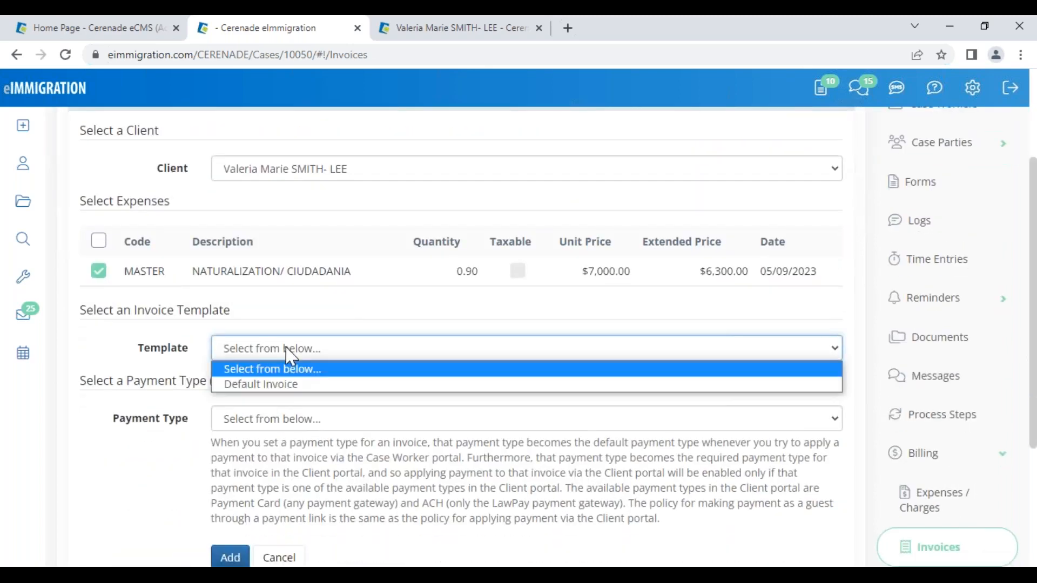
{"action": "left_click", "coordinate": [275, 384]}
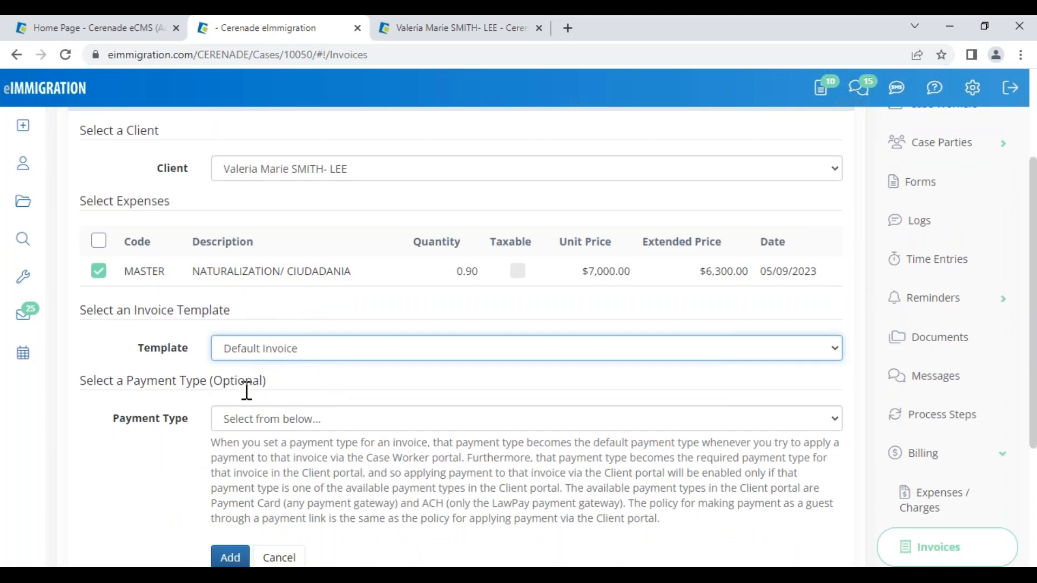
{"action": "left_click", "coordinate": [231, 556]}
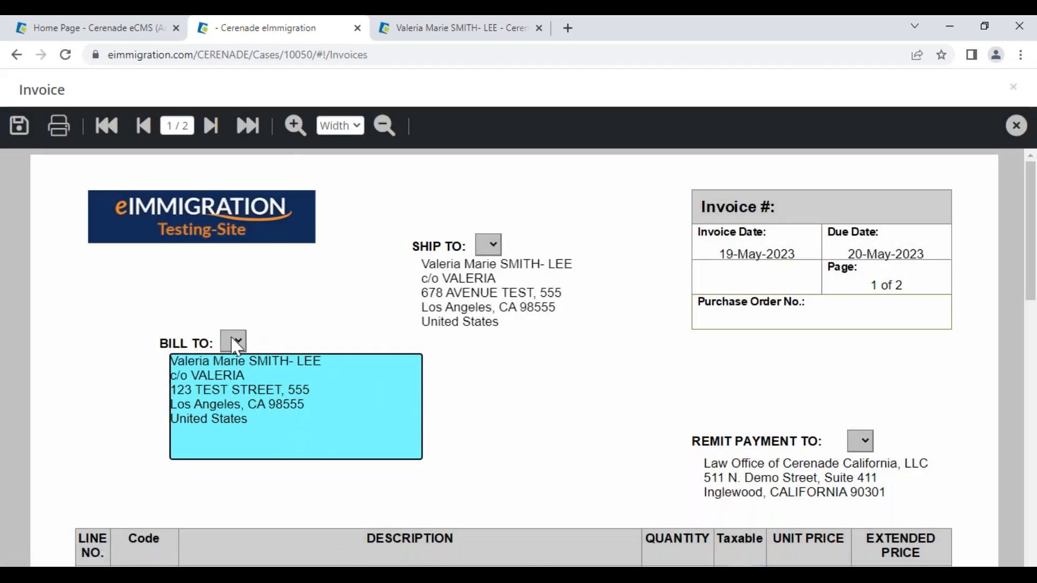
- Switch the invoice's Bill To to the client's c/o TEST address
{"action": "left_click", "coordinate": [235, 340]}
{"action": "left_click", "coordinate": [274, 196]}
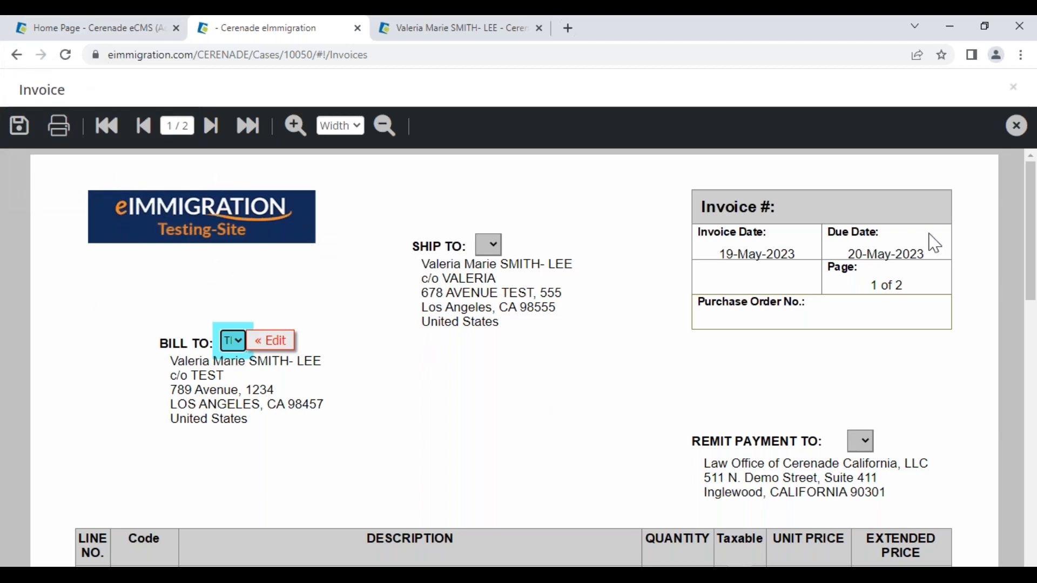
{"action": "left_click", "coordinate": [135, 30]}
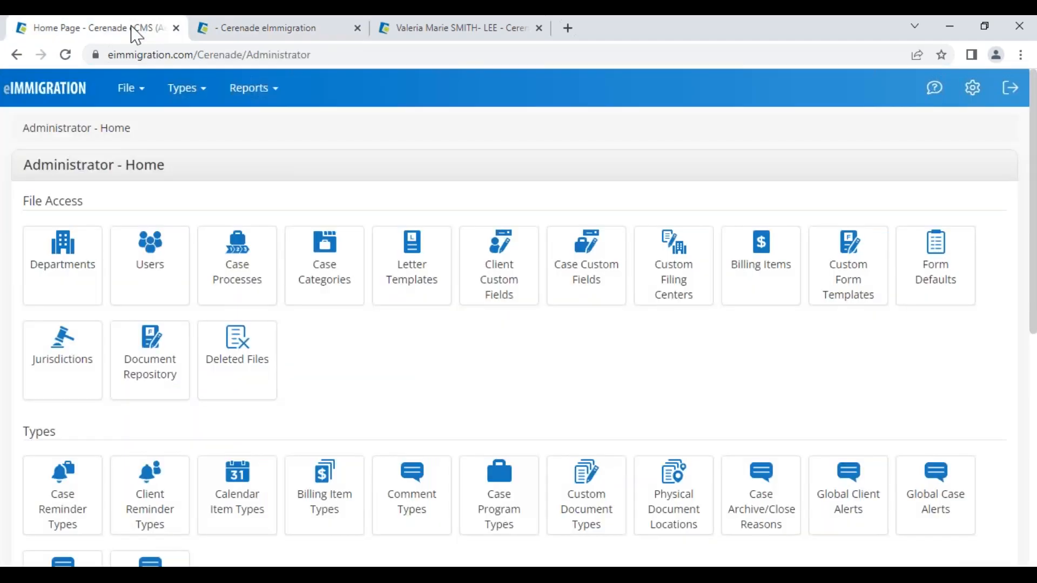
{"action": "scroll", "coordinate": [121, 444], "scroll_direction": "down", "scroll_amount": 5}
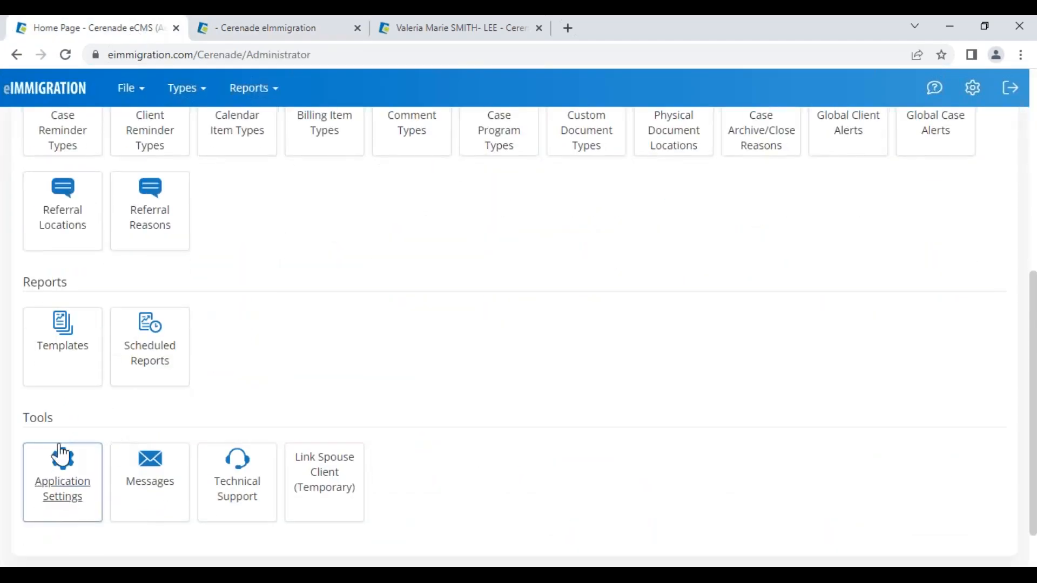
{"action": "left_click", "coordinate": [69, 517]}
{"action": "left_click", "coordinate": [900, 292]}
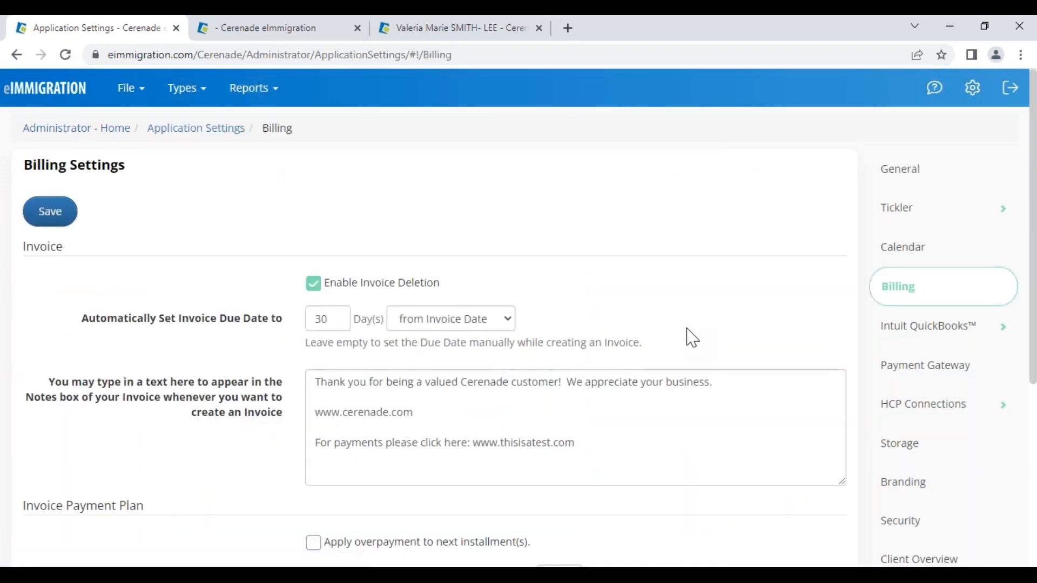
{"action": "scroll", "coordinate": [688, 351], "scroll_direction": "down", "scroll_amount": 5}
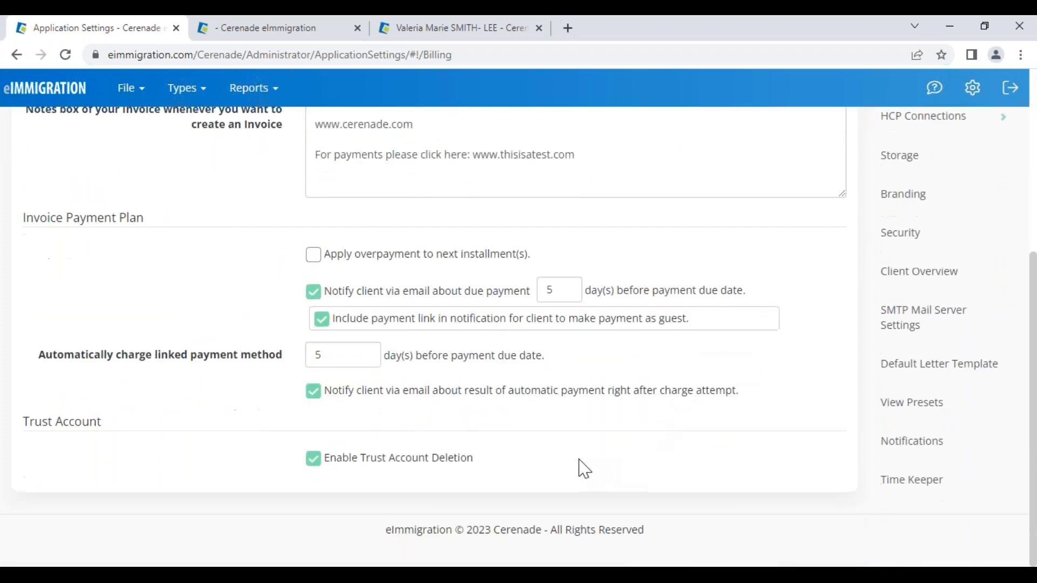
{"action": "scroll", "coordinate": [317, 324], "scroll_direction": "up", "scroll_amount": 4}
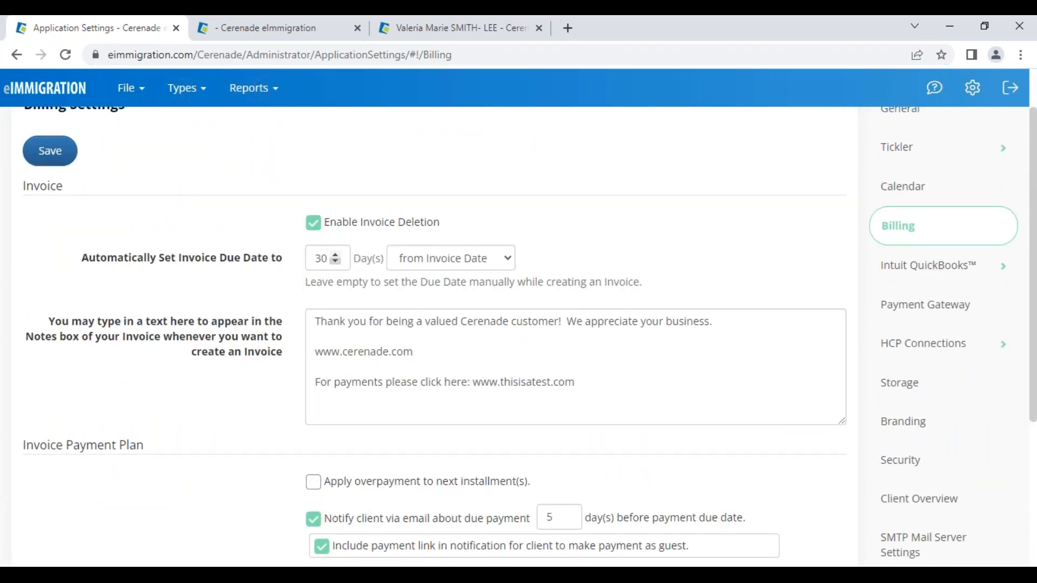
{"action": "left_click_drag", "start_coordinate": [188, 258], "coordinate": [269, 260]}
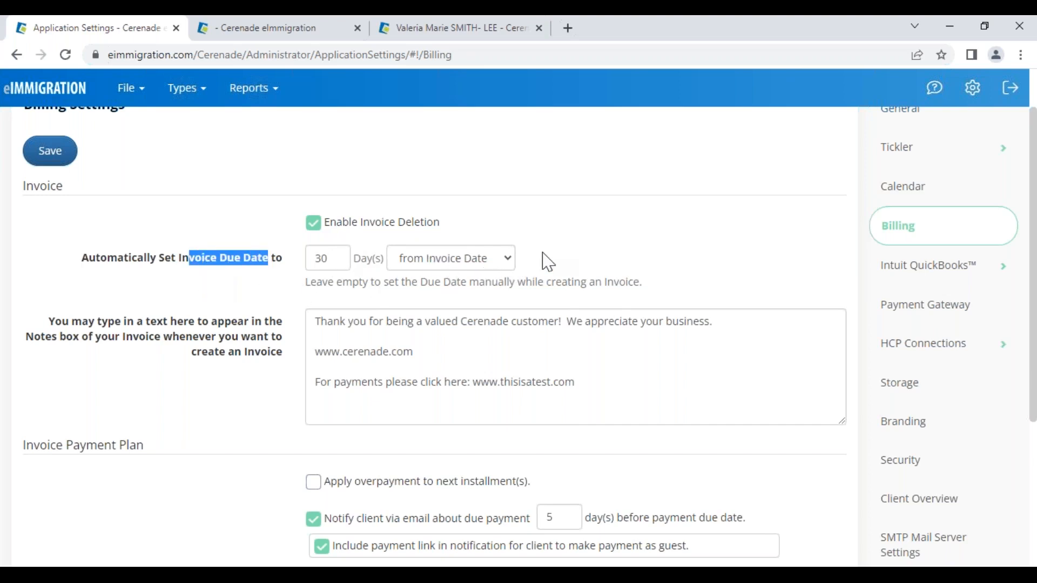
{"action": "left_click", "coordinate": [308, 31]}
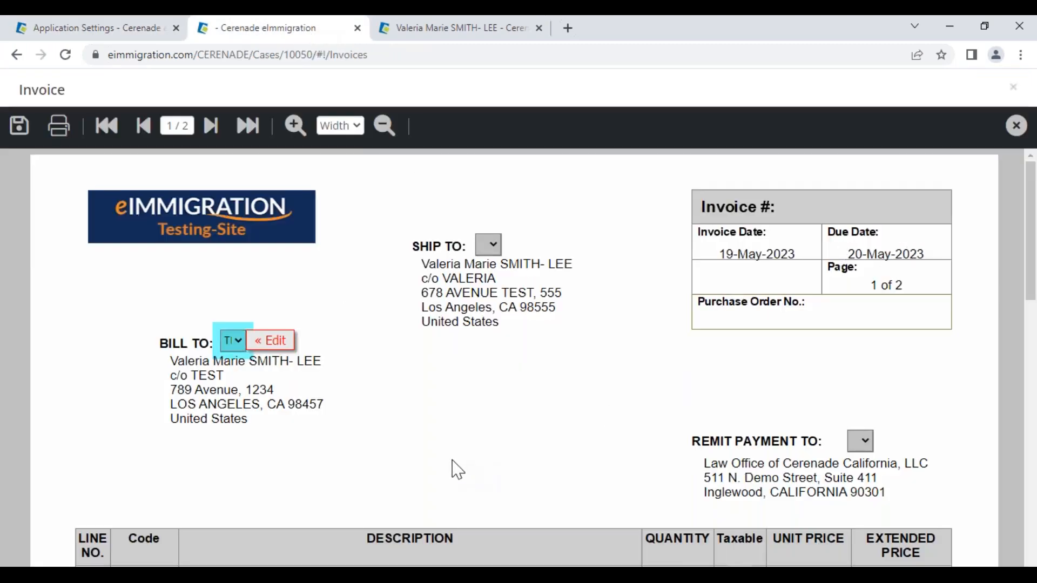
- Append ' - 10 % OFF' to the line description and confirm the 6,300.00 extended price and balance
{"action": "scroll", "coordinate": [456, 470], "scroll_direction": "down", "scroll_amount": 4}
{"action": "scroll", "coordinate": [385, 318], "scroll_direction": "down", "scroll_amount": 2}
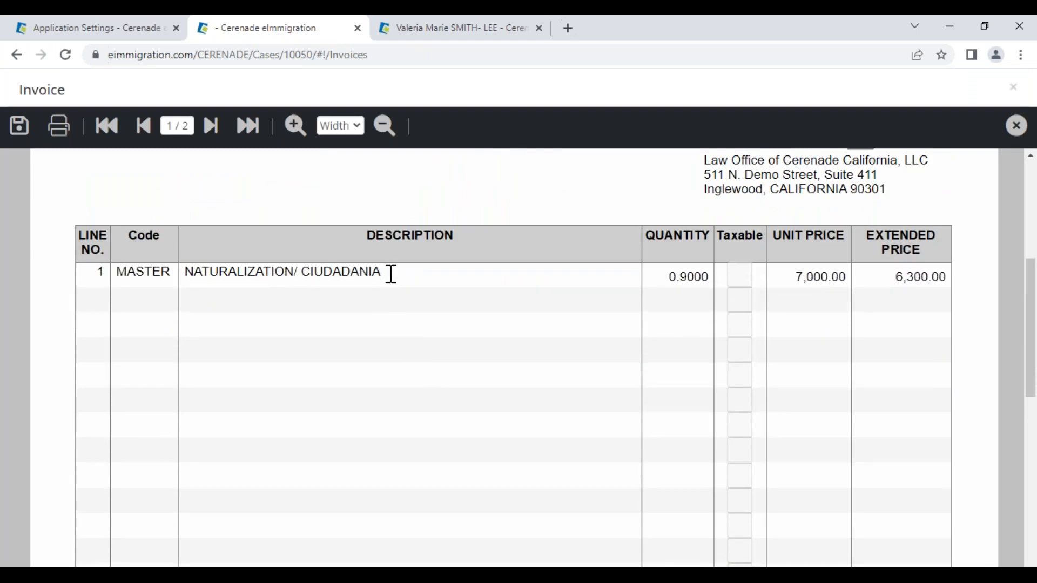
{"action": "left_click", "coordinate": [391, 273]}
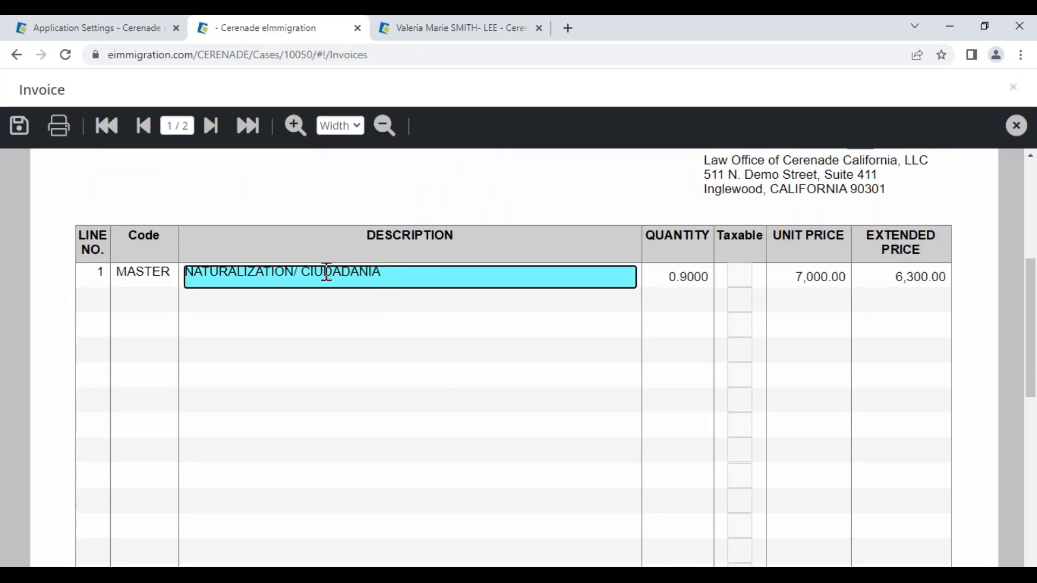
{"action": "type", "text": "-"}
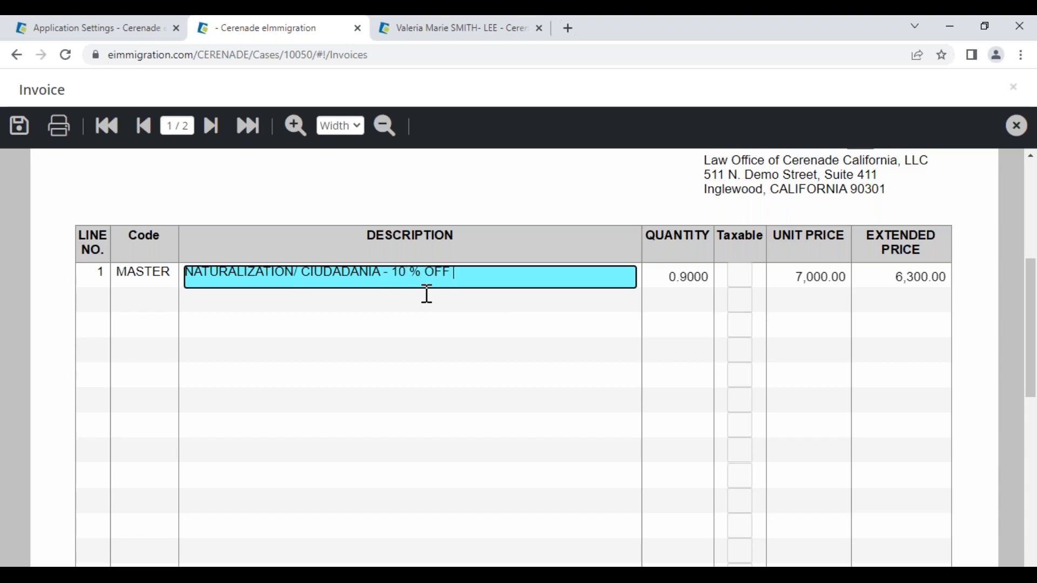
{"action": "left_click_drag", "start_coordinate": [394, 273], "coordinate": [187, 272]}
{"action": "left_click", "coordinate": [460, 277]}
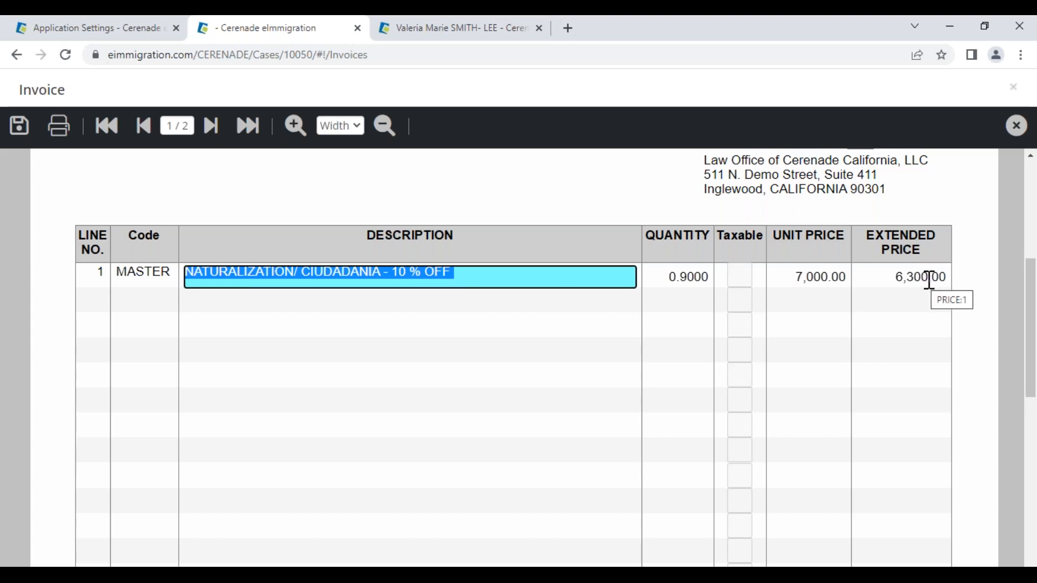
{"action": "left_click", "coordinate": [924, 277]}
{"action": "key", "text": "ctrl+a"}
{"action": "left_click", "coordinate": [921, 275]}
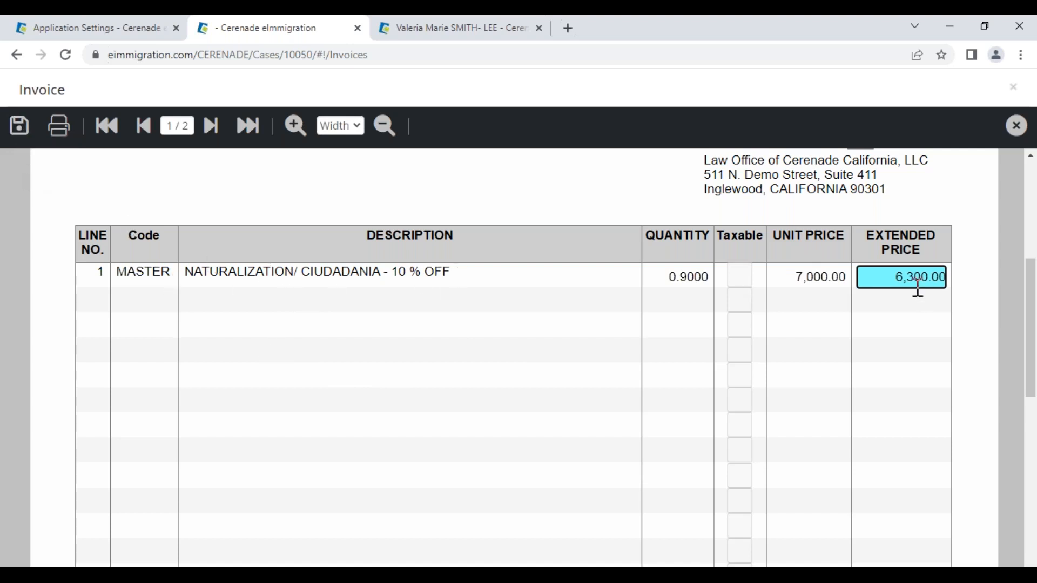
{"action": "scroll", "coordinate": [490, 431], "scroll_direction": "down", "scroll_amount": 10}
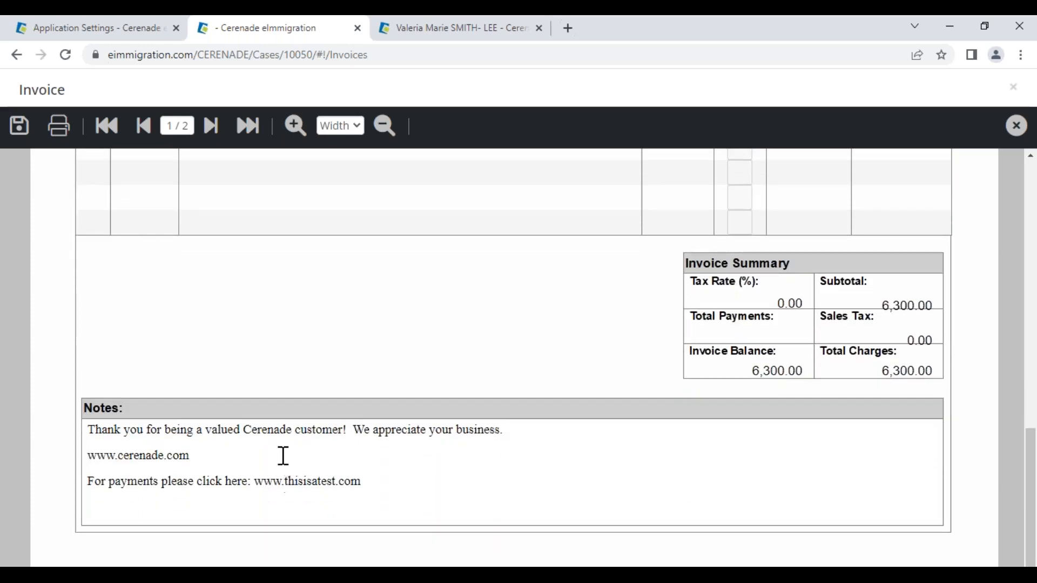
{"action": "left_click", "coordinate": [73, 25]}
{"action": "scroll", "coordinate": [572, 303], "scroll_direction": "down", "scroll_amount": 1}
{"action": "left_click_drag", "start_coordinate": [572, 303], "coordinate": [308, 238]}
{"action": "left_click_drag", "start_coordinate": [583, 315], "coordinate": [311, 242]}
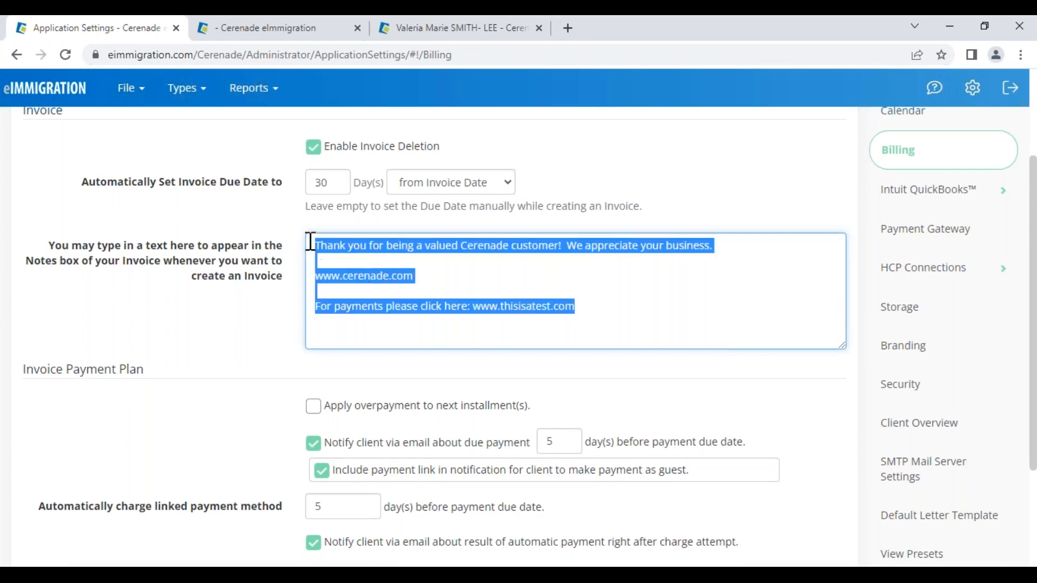
{"action": "left_click", "coordinate": [497, 286]}
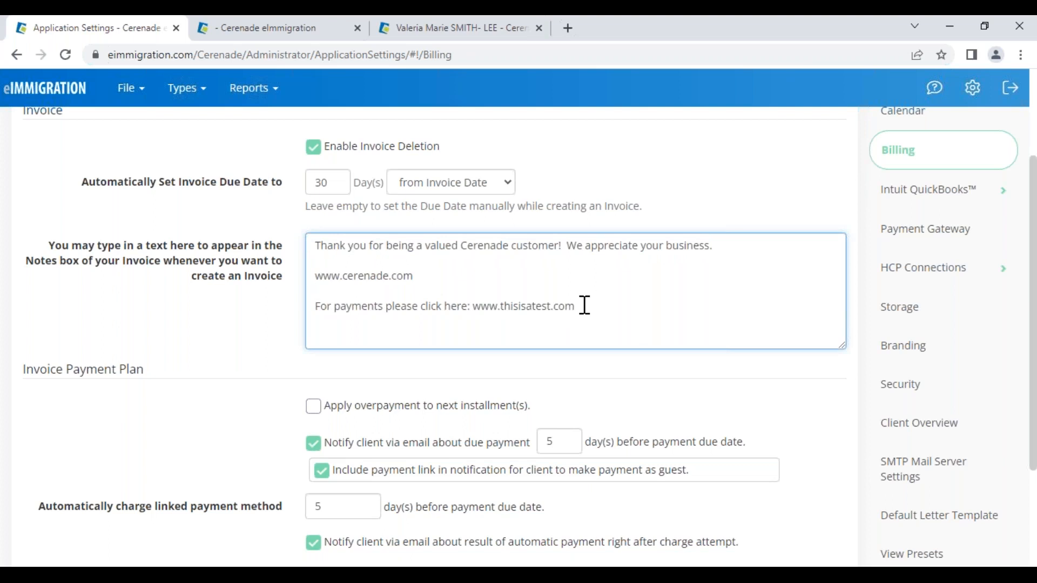
{"action": "left_click_drag", "start_coordinate": [580, 308], "coordinate": [317, 313]}
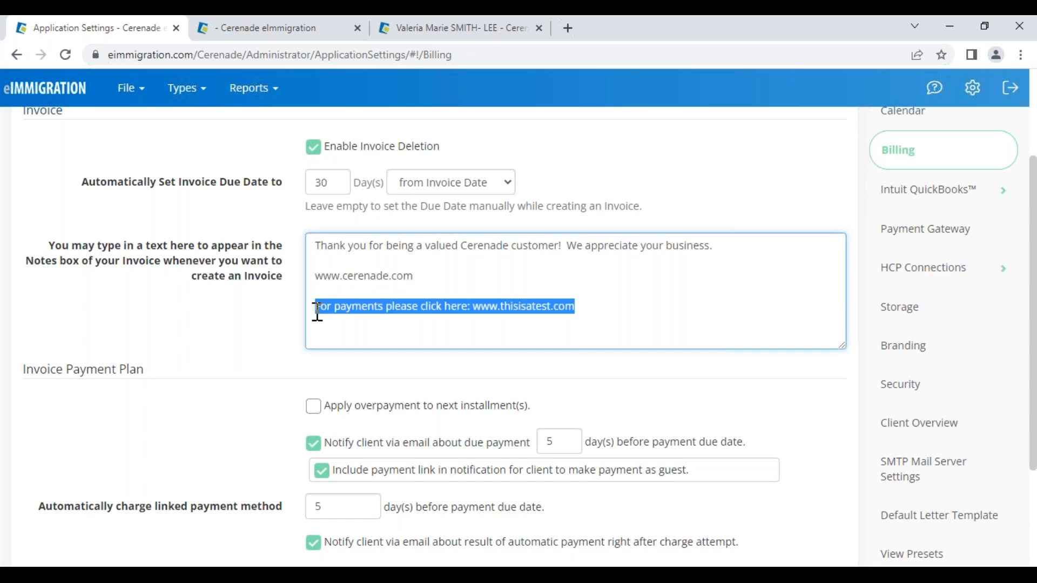
{"action": "left_click", "coordinate": [600, 314]}
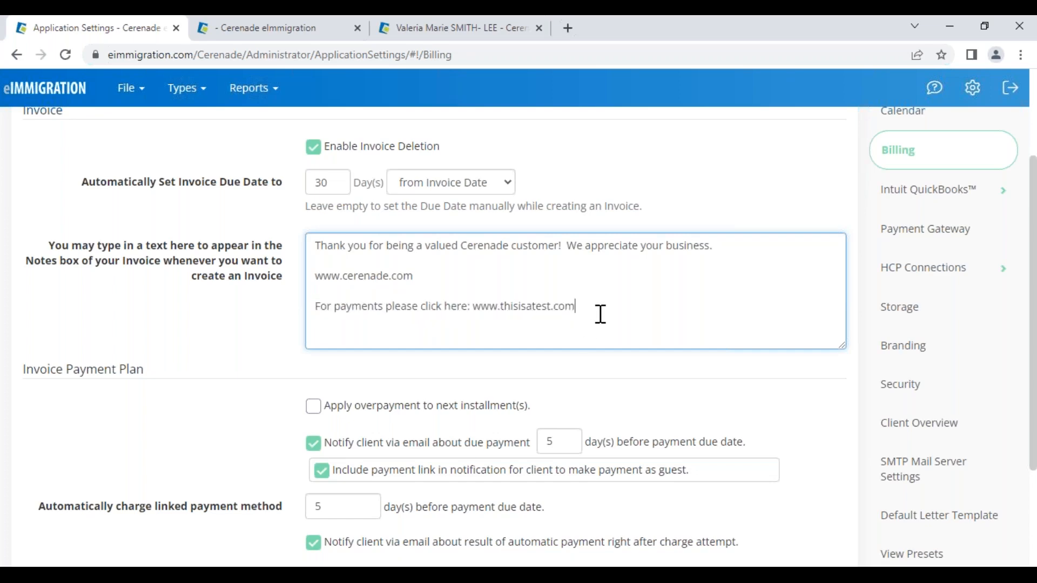
{"action": "left_click", "coordinate": [321, 33]}
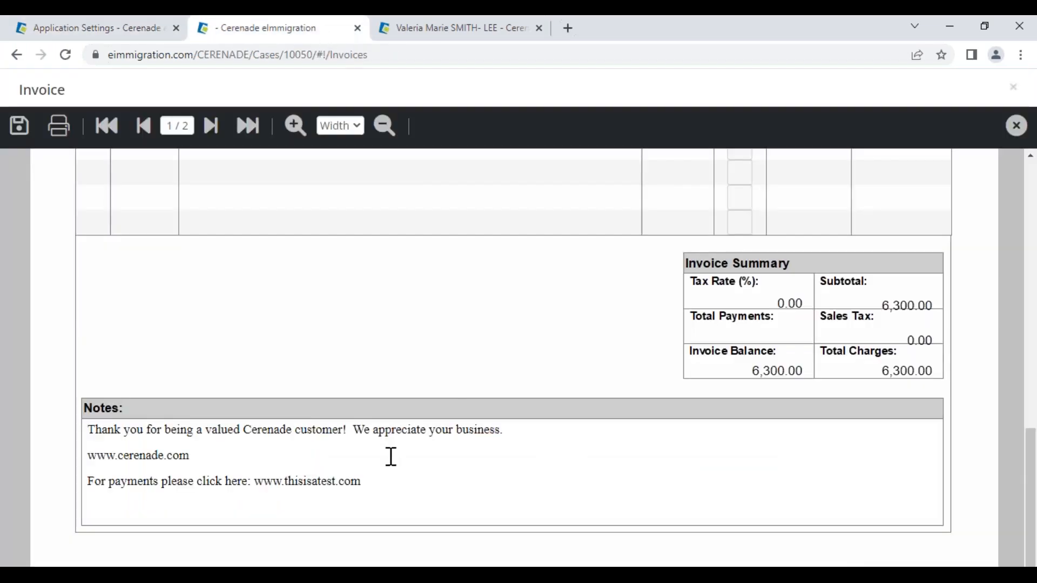
- Save the $6,300.00 invoice and its notes to the server, then close the invoice viewer
{"action": "left_click", "coordinate": [387, 477]}
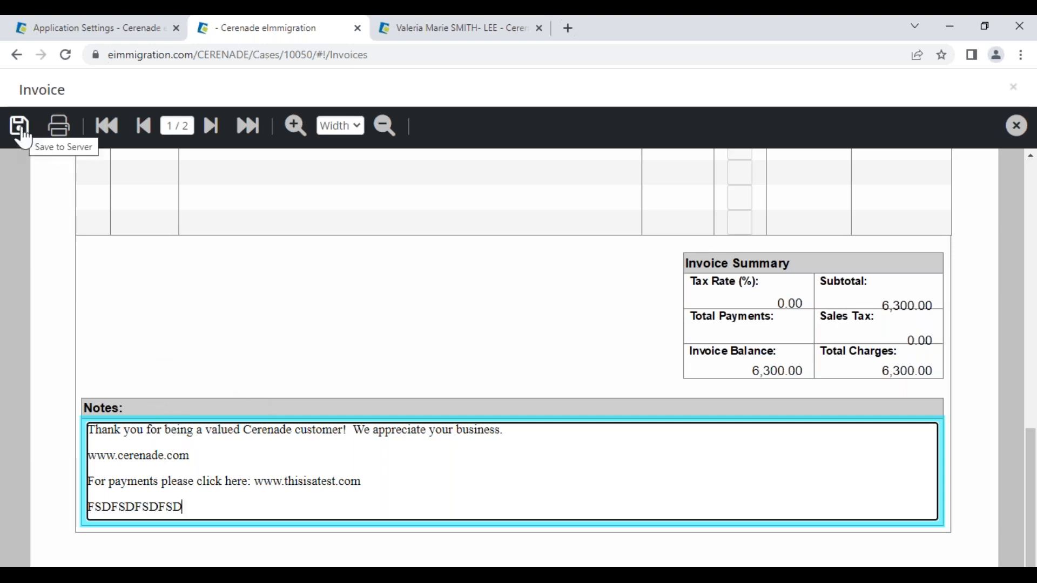
{"action": "left_click", "coordinate": [19, 127]}
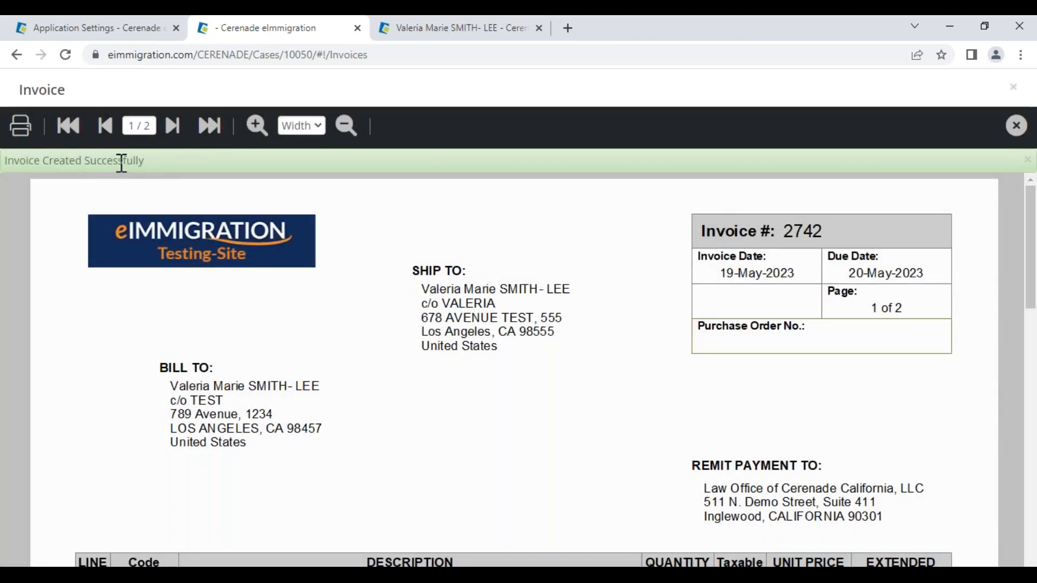
{"action": "left_click", "coordinate": [1015, 127]}
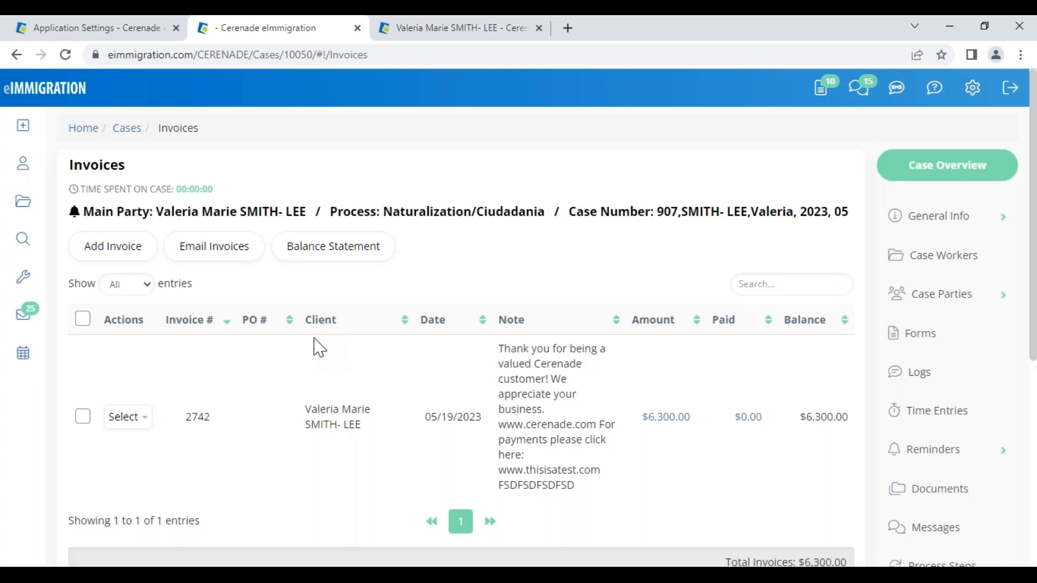
- Record a $1,500 cash payment on the new invoice, reference BROTHER PAID, dated 05/11/2023
{"action": "left_click", "coordinate": [132, 419]}
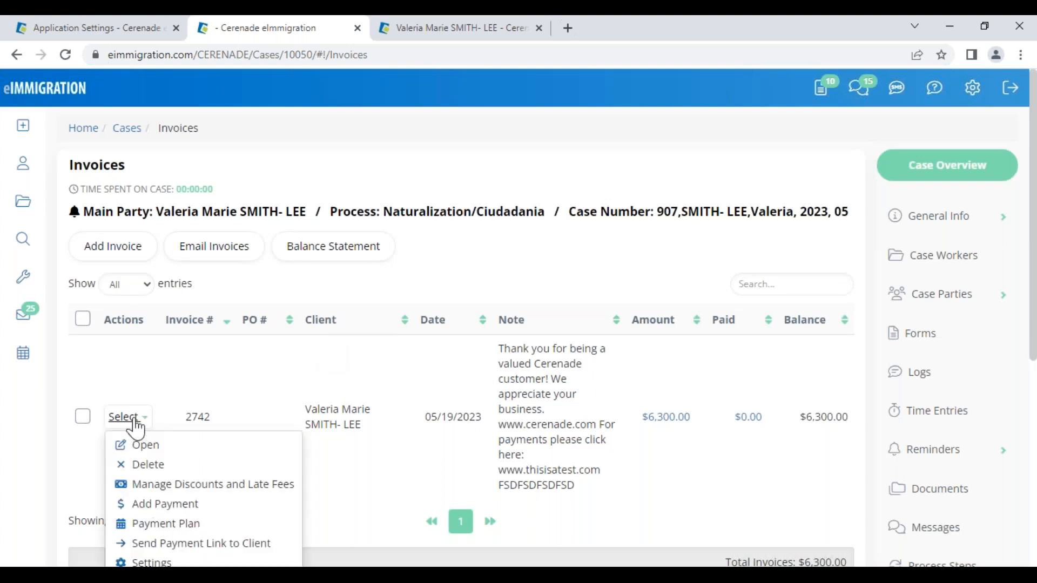
{"action": "left_click", "coordinate": [178, 507]}
{"action": "left_click", "coordinate": [284, 183]}
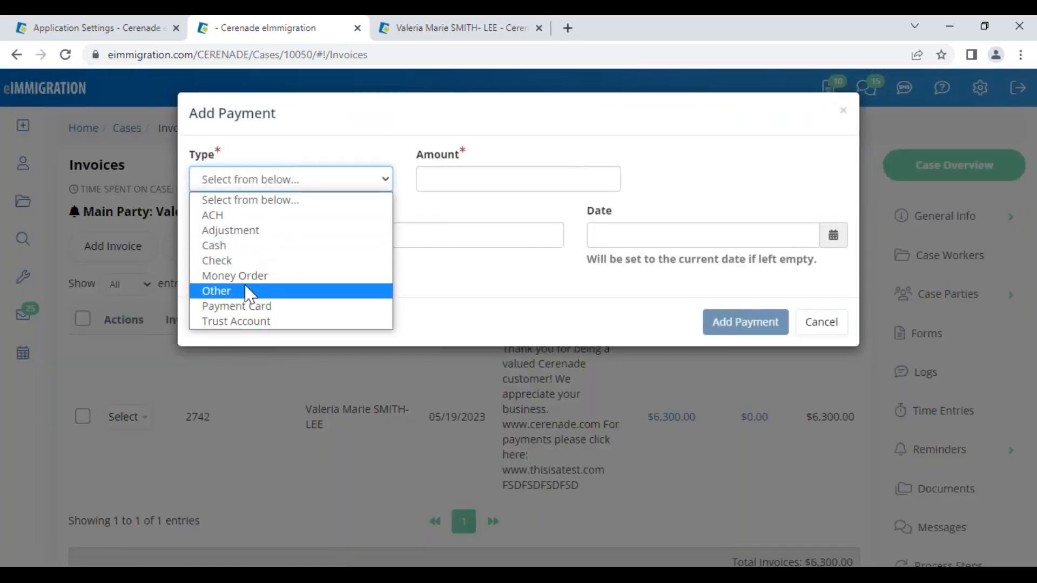
{"action": "left_click", "coordinate": [236, 246]}
{"action": "left_click", "coordinate": [432, 175]}
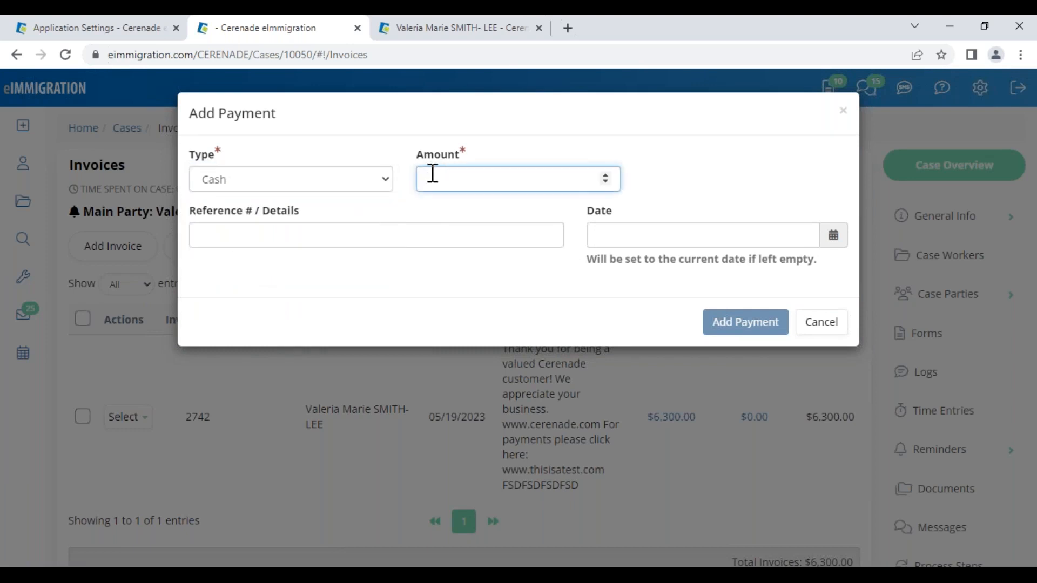
{"action": "type", "text": "1500"}
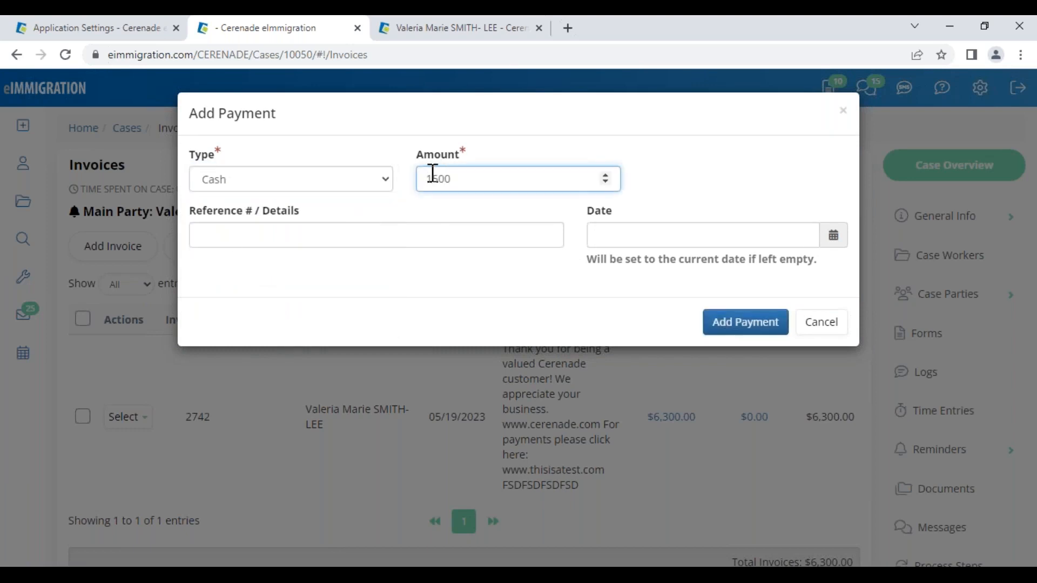
{"action": "left_click", "coordinate": [352, 236]}
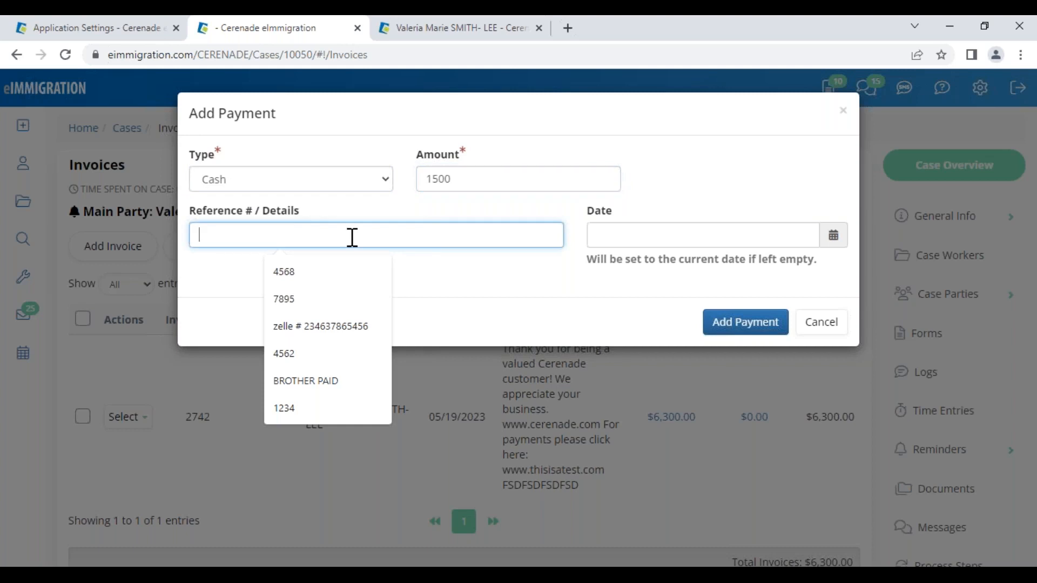
{"action": "left_click", "coordinate": [329, 381]}
{"action": "left_click", "coordinate": [676, 239]}
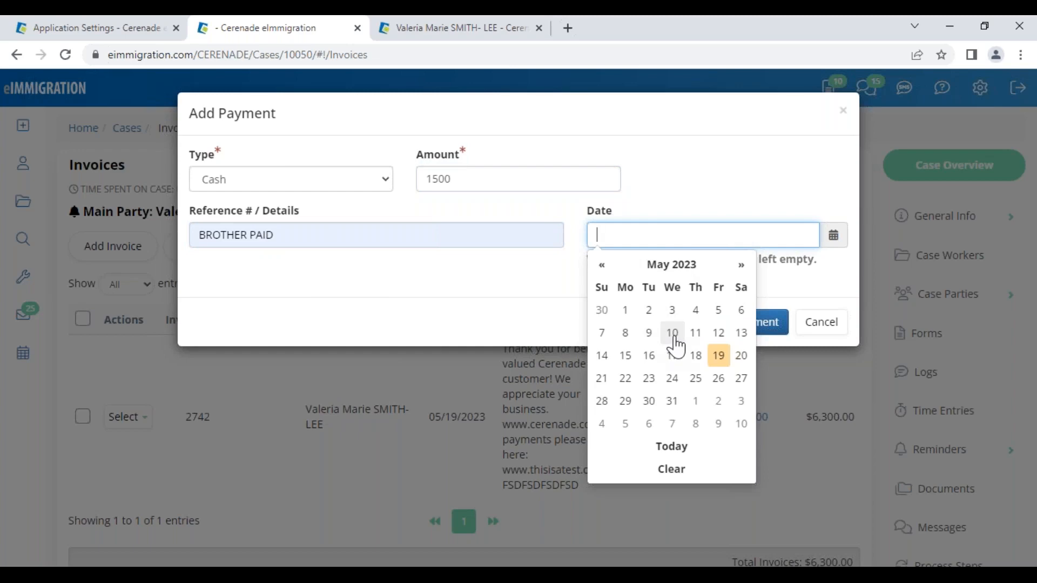
{"action": "left_click", "coordinate": [697, 333]}
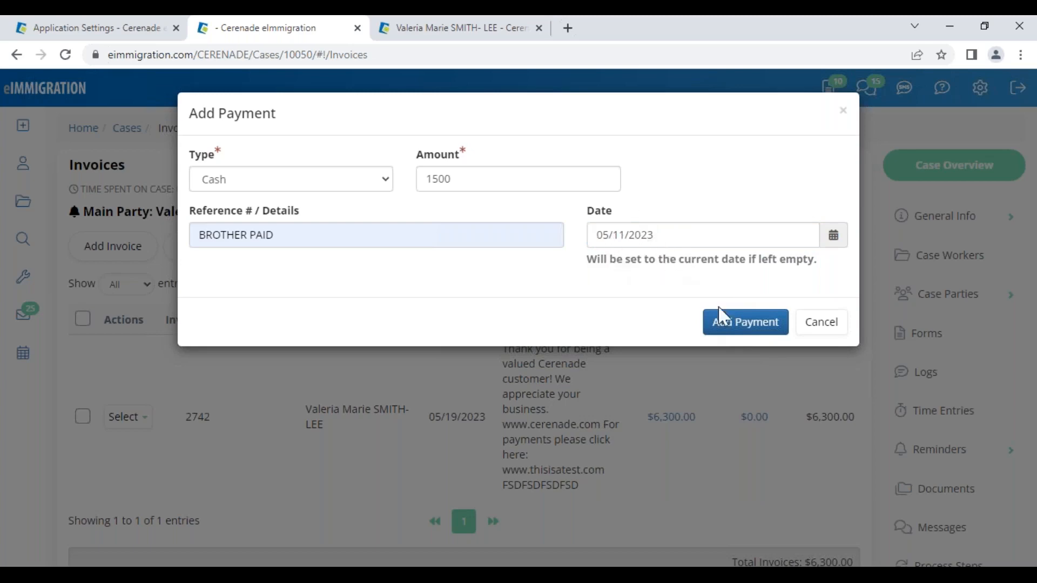
{"action": "left_click", "coordinate": [741, 325]}
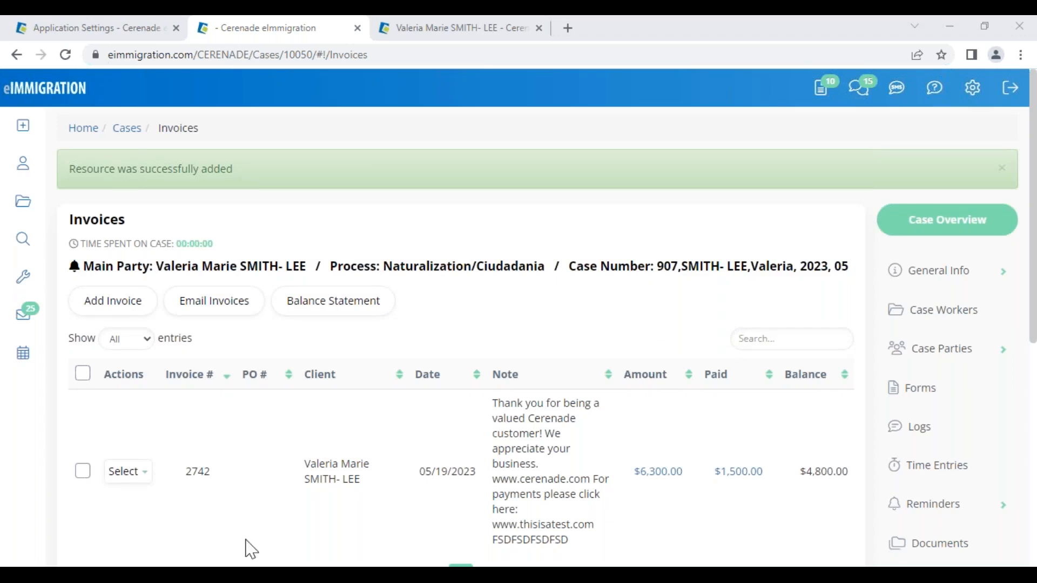
- Select invoice 2742 and start an email for it
{"action": "scroll", "coordinate": [324, 475], "scroll_direction": "down", "scroll_amount": 1}
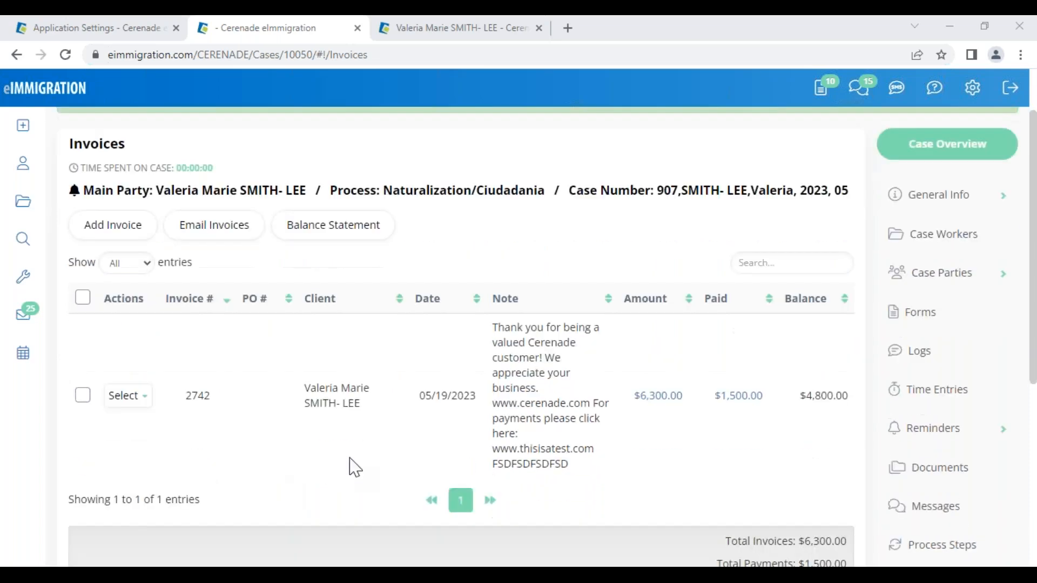
{"action": "left_click", "coordinate": [127, 396]}
{"action": "left_click", "coordinate": [120, 422]}
{"action": "left_click", "coordinate": [83, 398]}
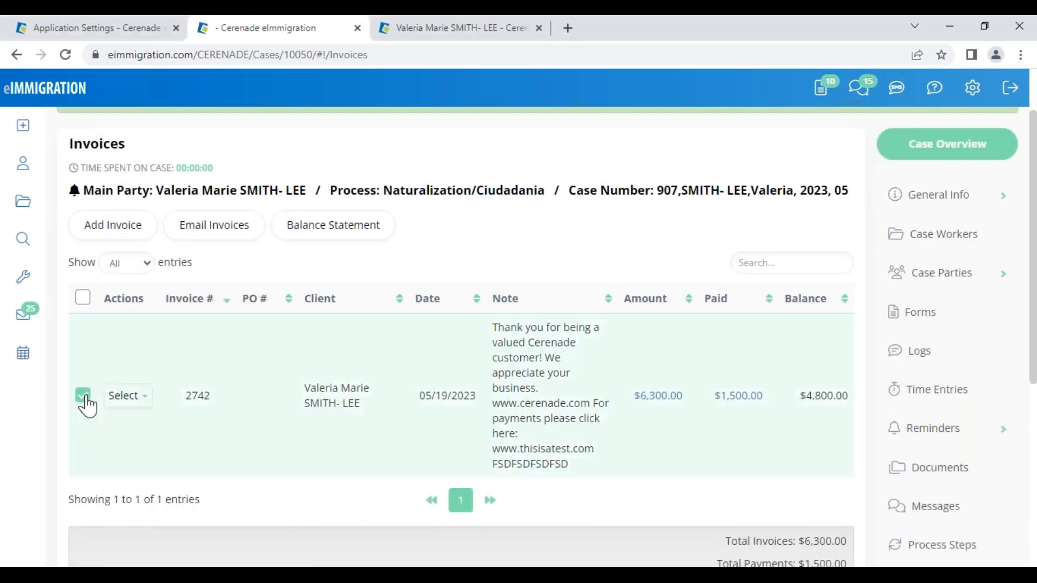
{"action": "left_click", "coordinate": [220, 238]}
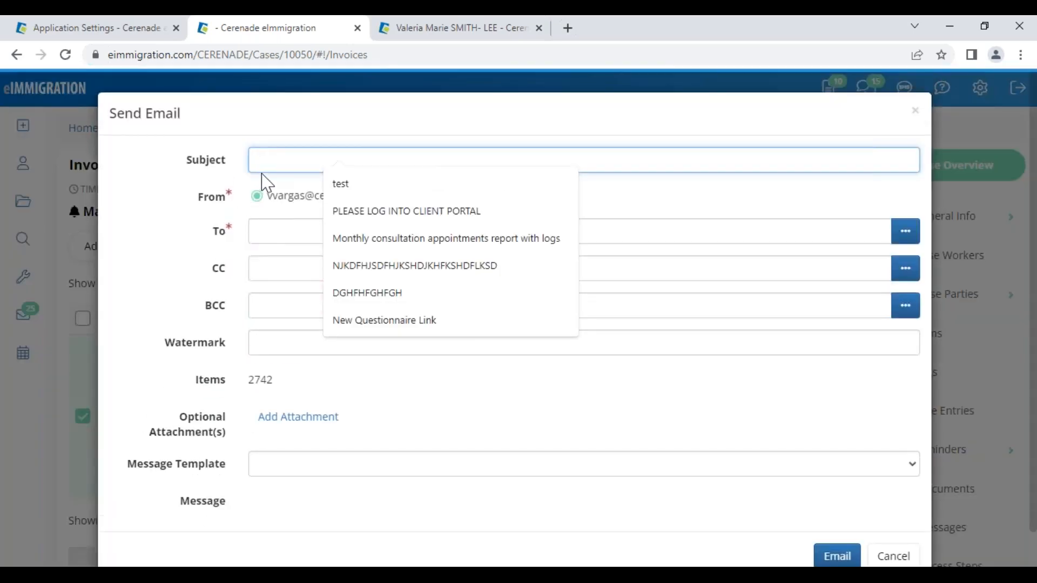
- Load the billing thank-you template into the message and review it
{"action": "left_click_drag", "start_coordinate": [129, 471], "coordinate": [232, 479]}
{"action": "scroll", "coordinate": [241, 539], "scroll_direction": "down", "scroll_amount": 3}
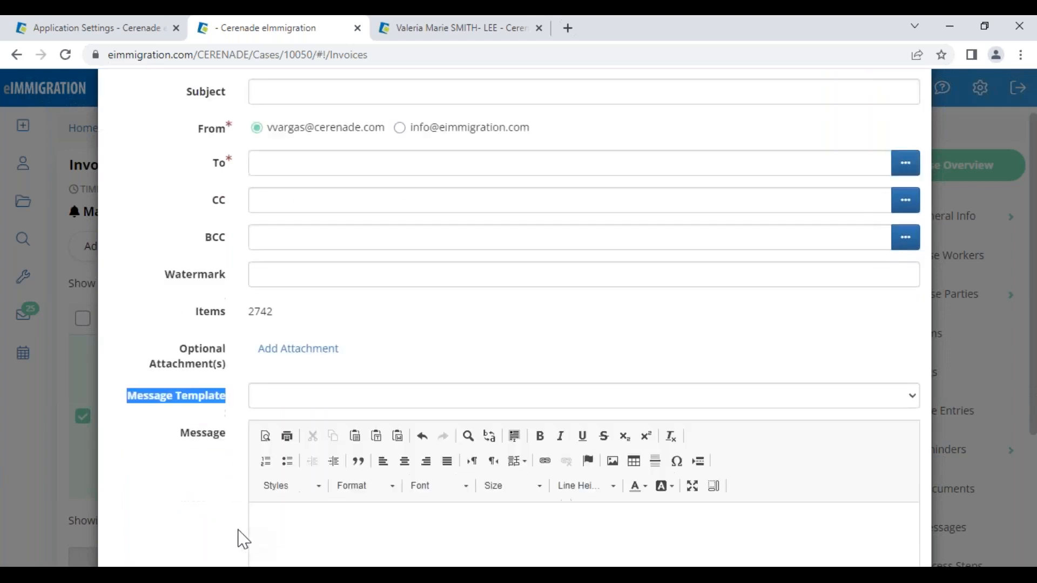
{"action": "scroll", "coordinate": [414, 491], "scroll_direction": "down", "scroll_amount": 3}
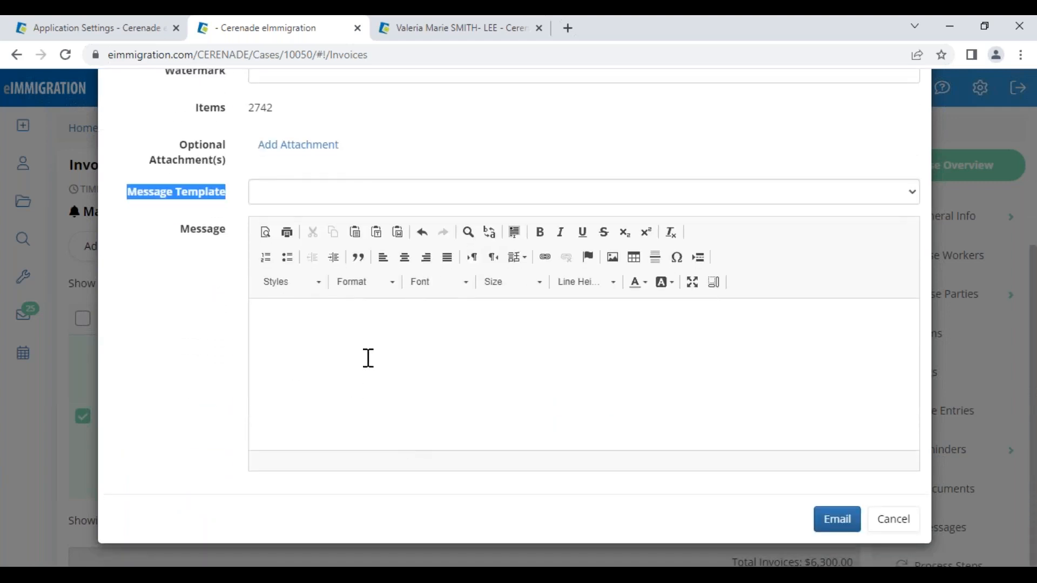
{"action": "left_click", "coordinate": [295, 193]}
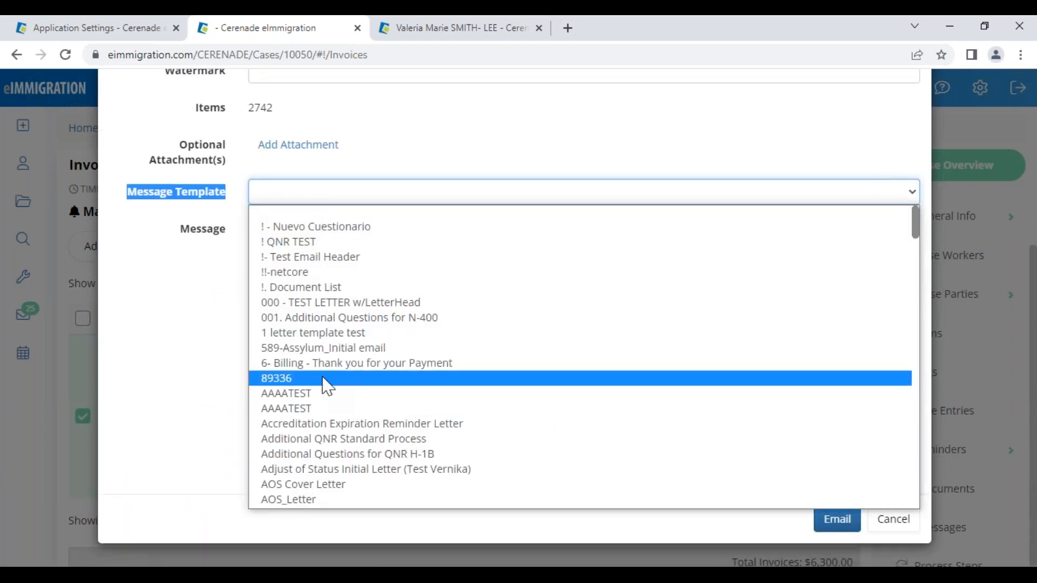
{"action": "left_click", "coordinate": [324, 363]}
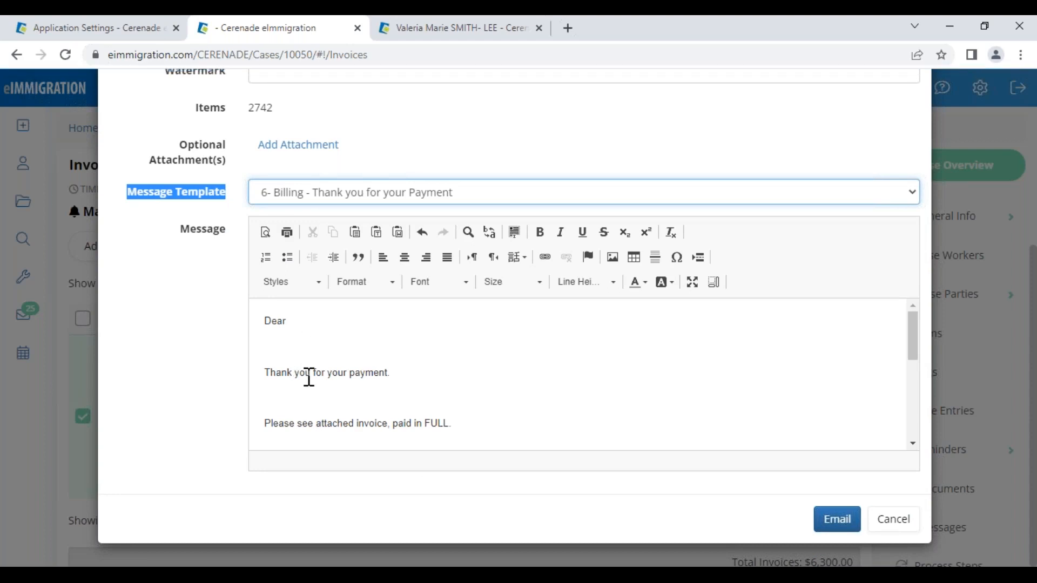
{"action": "left_click", "coordinate": [318, 369]}
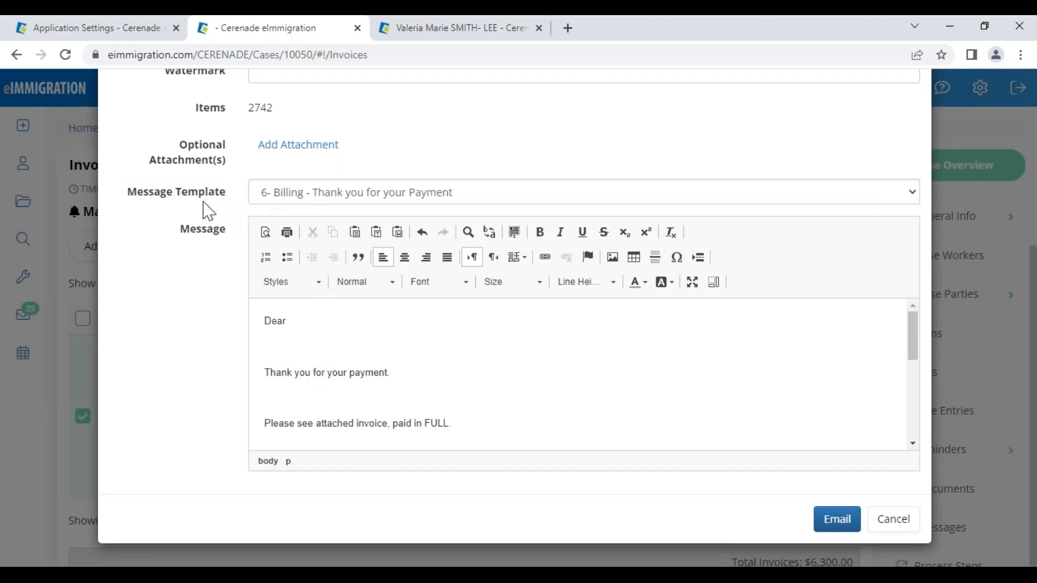
{"action": "left_click_drag", "start_coordinate": [175, 191], "coordinate": [229, 203]}
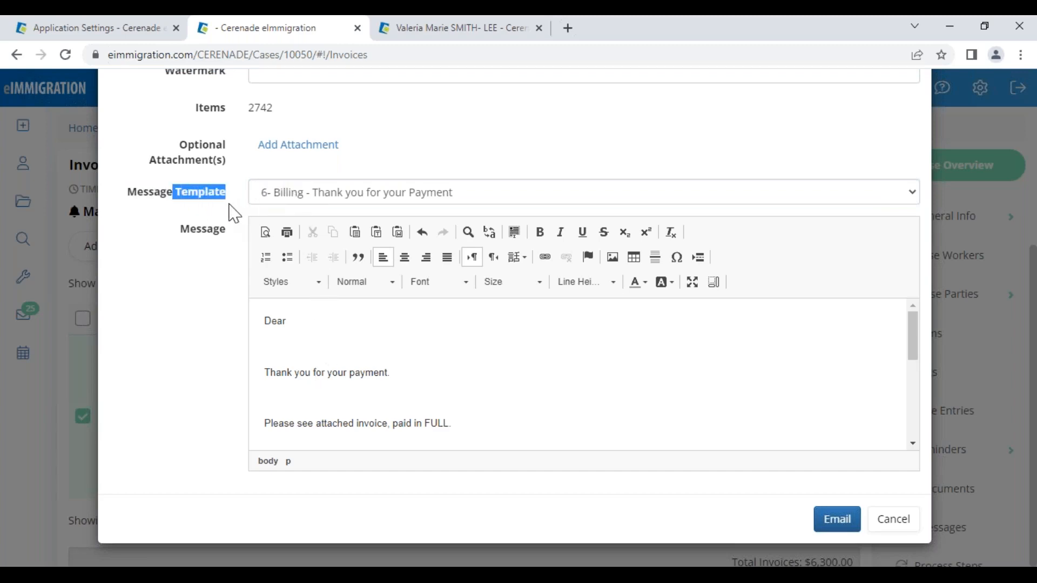
- After briefly visiting the settings page, switch the message template to Invoice Template
{"action": "left_click", "coordinate": [128, 33]}
{"action": "left_click", "coordinate": [90, 94]}
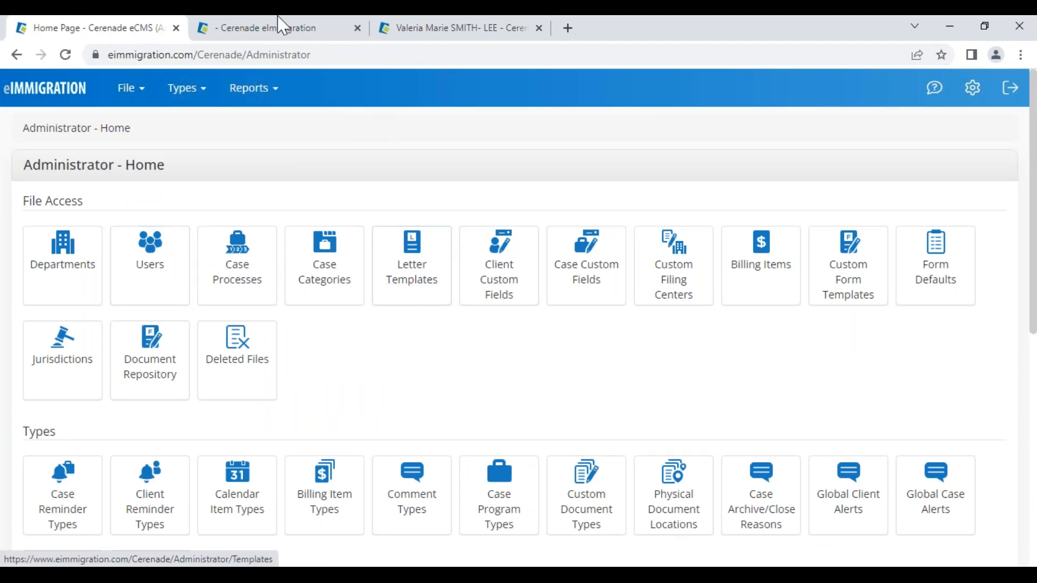
{"action": "left_click", "coordinate": [279, 30]}
{"action": "left_click", "coordinate": [316, 199]}
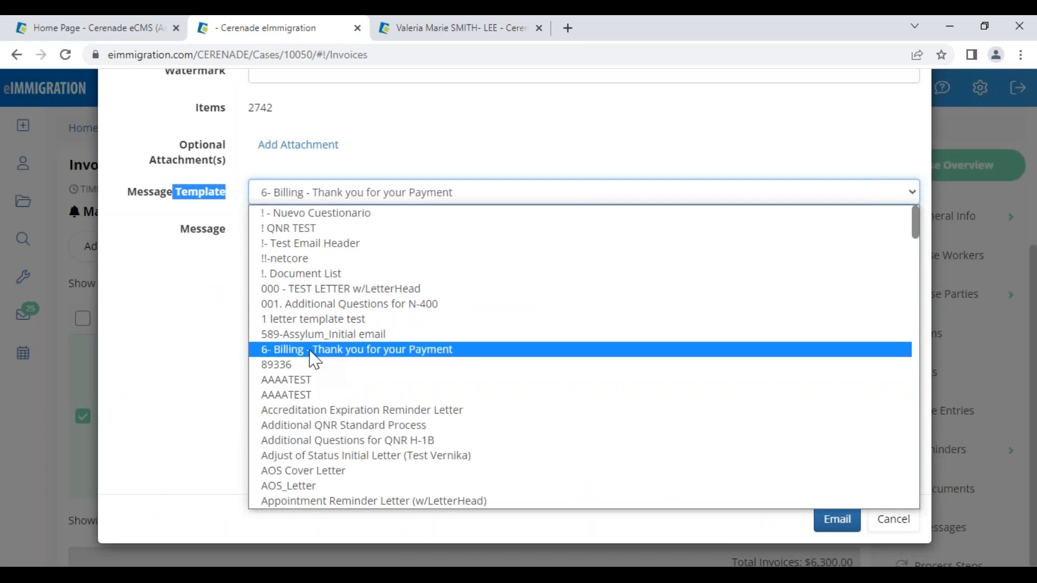
{"action": "key", "text": "b"}
{"action": "key", "text": "b"}
{"action": "key", "text": "b"}
{"action": "key", "text": "b"}
{"action": "key", "text": "b"}
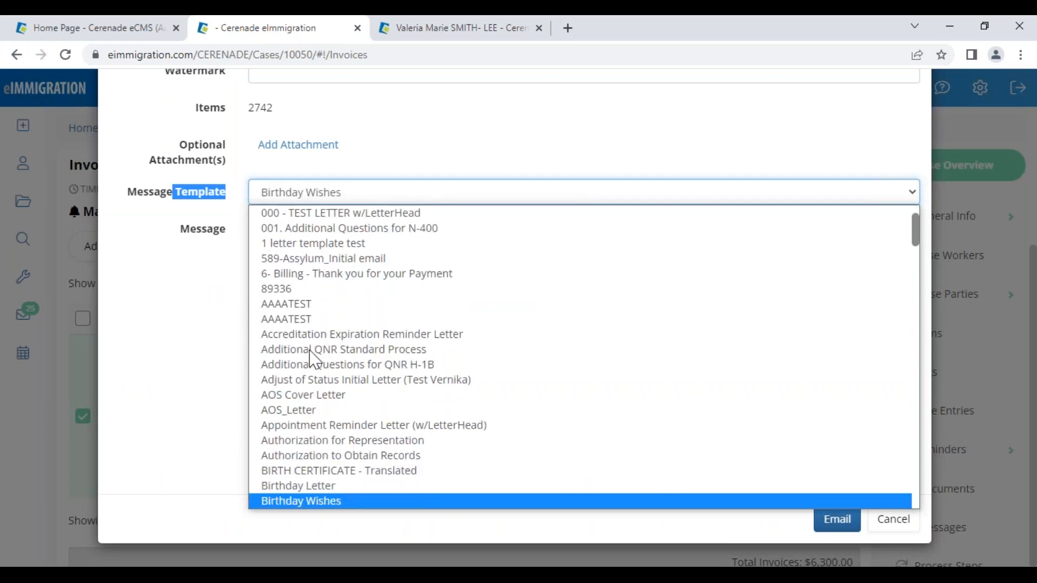
{"action": "scroll", "coordinate": [310, 351], "scroll_direction": "up", "scroll_amount": 1}
{"action": "scroll", "coordinate": [310, 352], "scroll_direction": "up", "scroll_amount": 2}
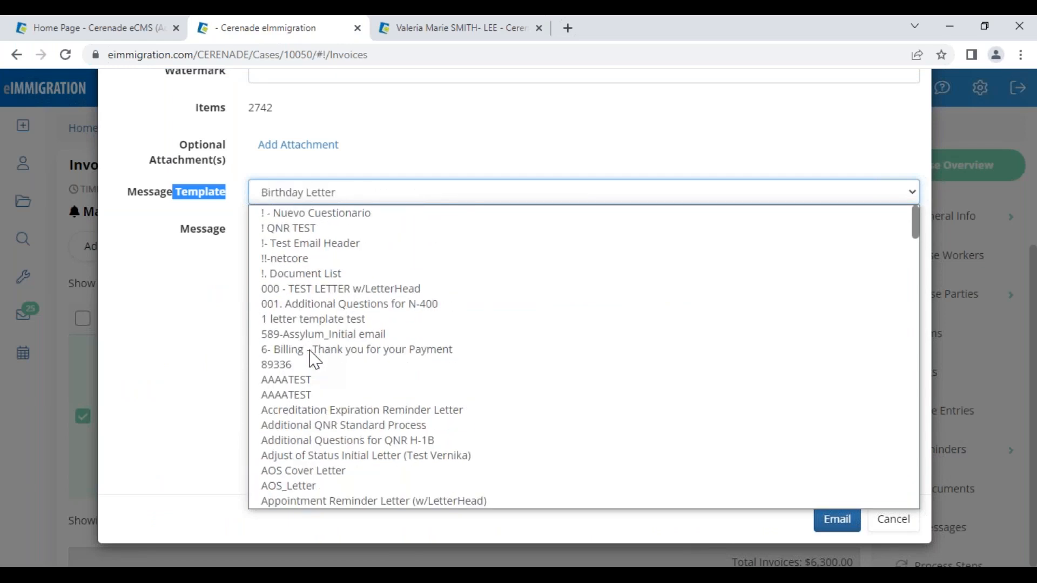
{"action": "key", "text": "p"}
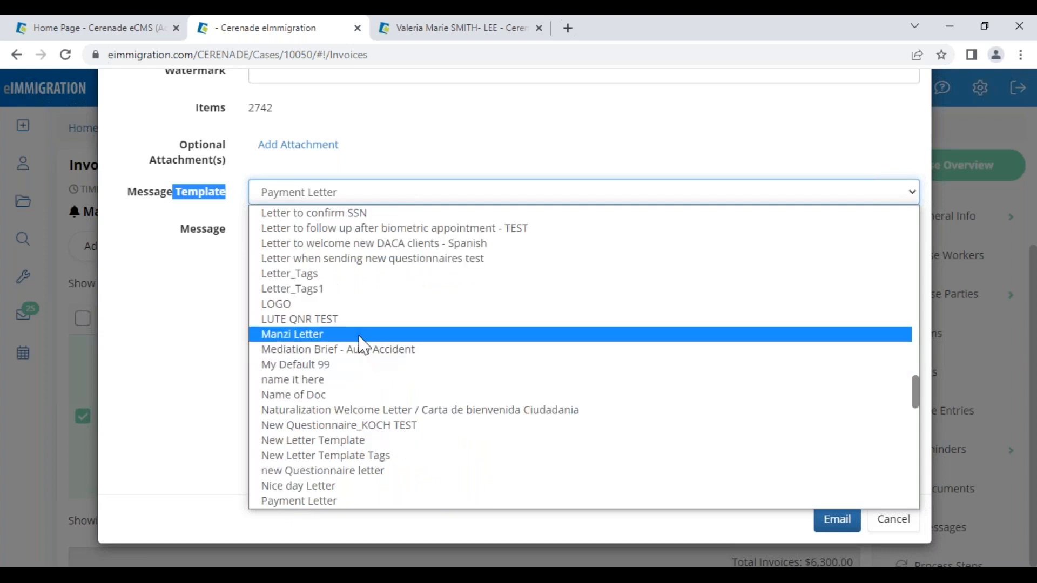
{"action": "key", "text": "i"}
{"action": "key", "text": "n"}
{"action": "left_click", "coordinate": [336, 248]}
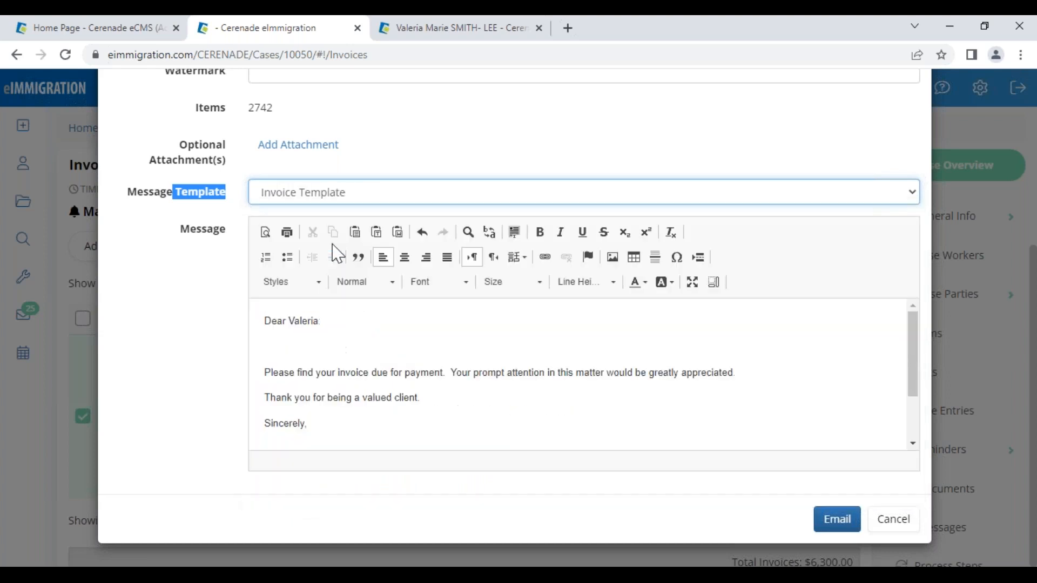
- Review the Invoice Template letter's greeting and main paragraph
{"action": "left_click_drag", "start_coordinate": [286, 324], "coordinate": [316, 330]}
{"action": "left_click_drag", "start_coordinate": [299, 374], "coordinate": [595, 391]}
{"action": "left_click", "coordinate": [533, 420]}
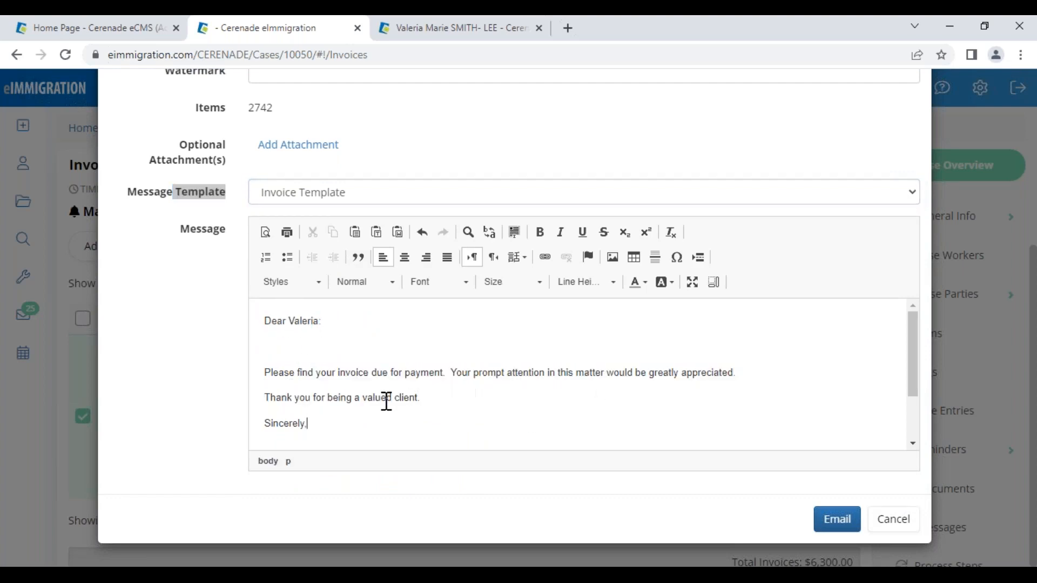
{"action": "scroll", "coordinate": [386, 404], "scroll_direction": "down", "scroll_amount": 2}
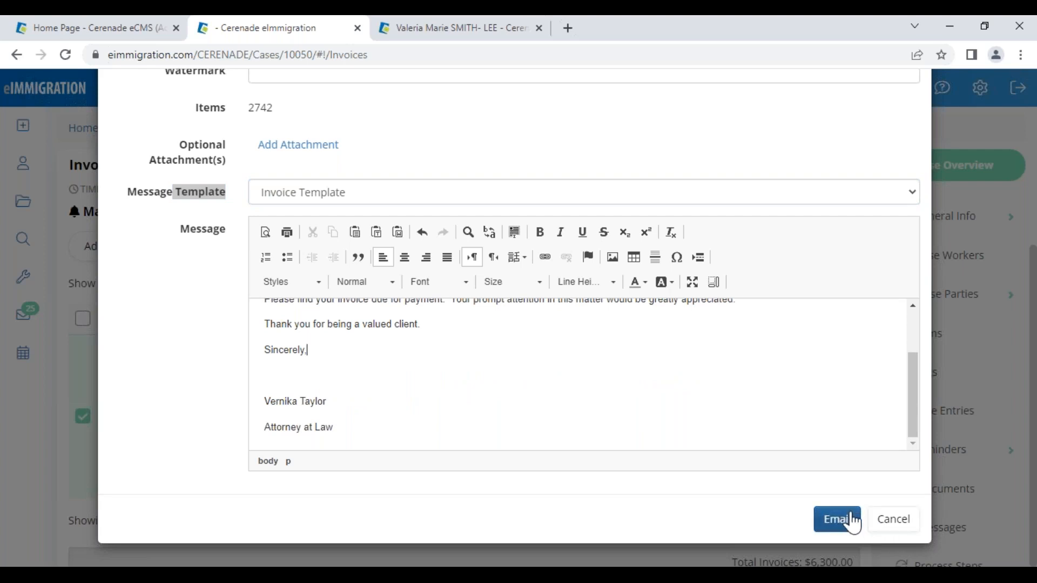
{"action": "scroll", "coordinate": [504, 366], "scroll_direction": "up", "scroll_amount": 3}
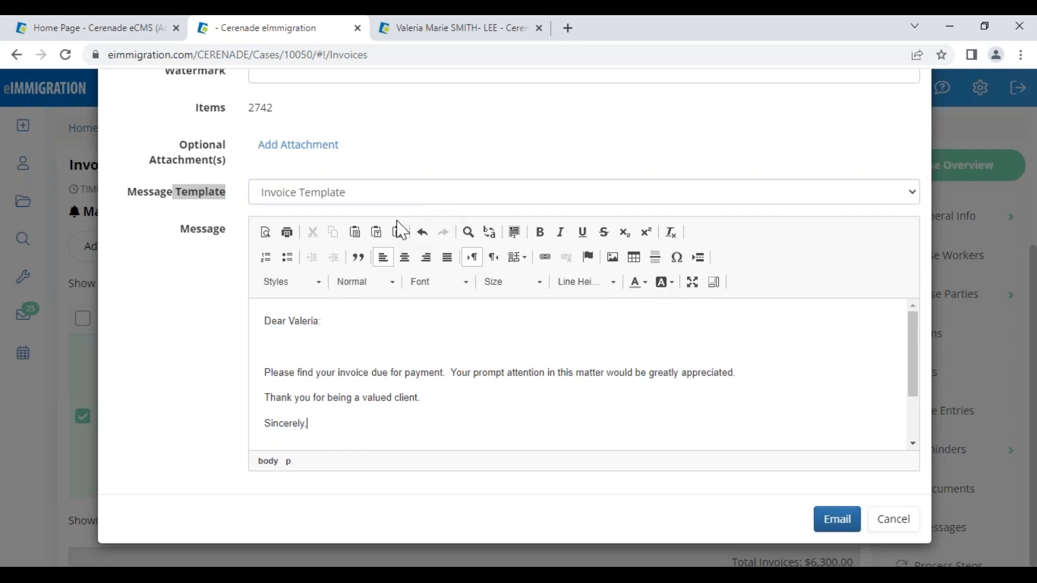
{"action": "scroll", "coordinate": [398, 227], "scroll_direction": "up", "scroll_amount": 5}
{"action": "left_click", "coordinate": [285, 167]}
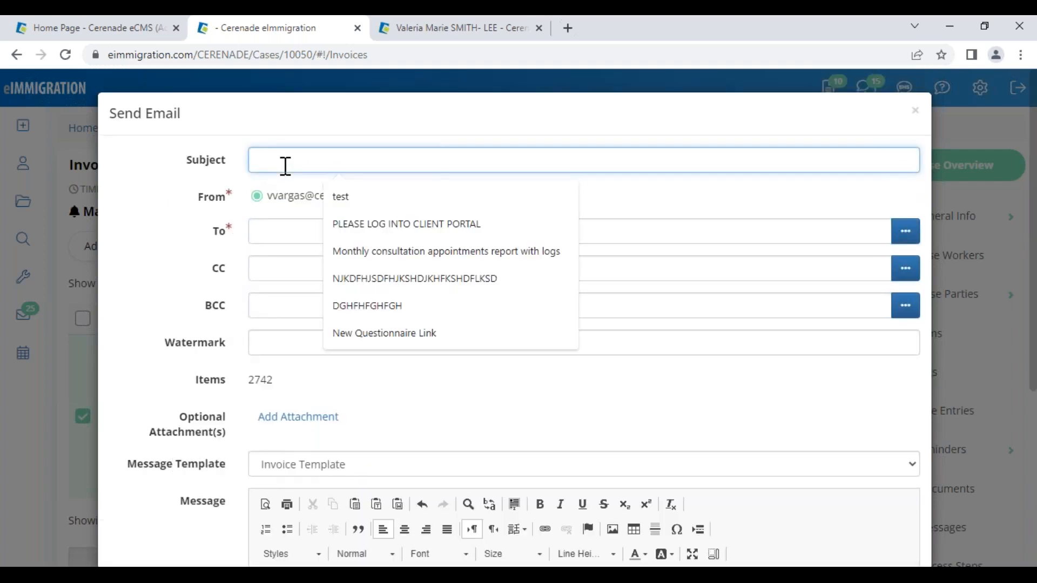
- Fill in the email subject and choose the invoice's client as the recipient
{"action": "type", "text": "SEE INVOICE ATTACHED"}
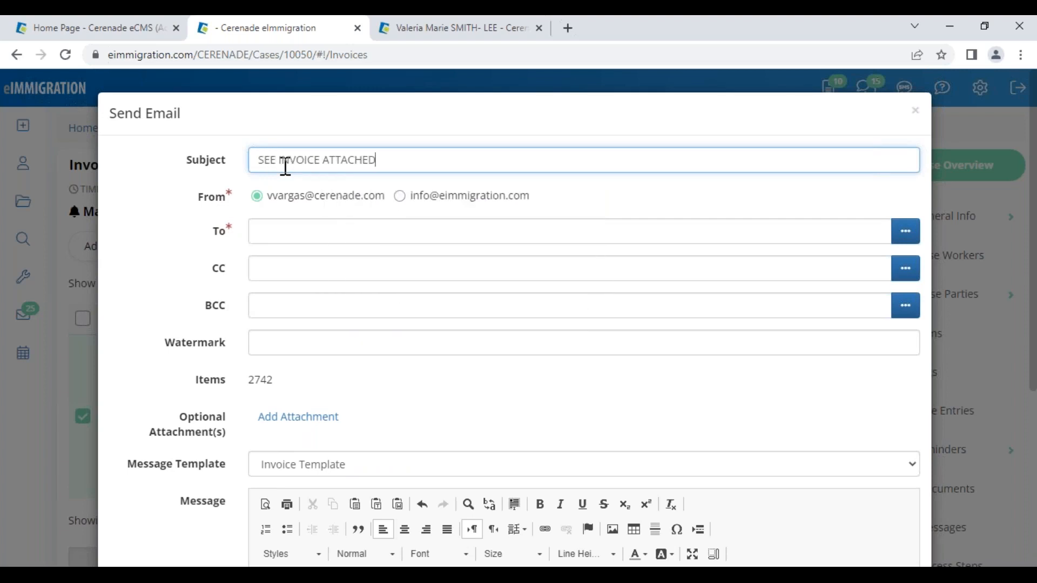
{"action": "double_click", "coordinate": [295, 161]}
{"action": "key", "text": "BackSpace"}
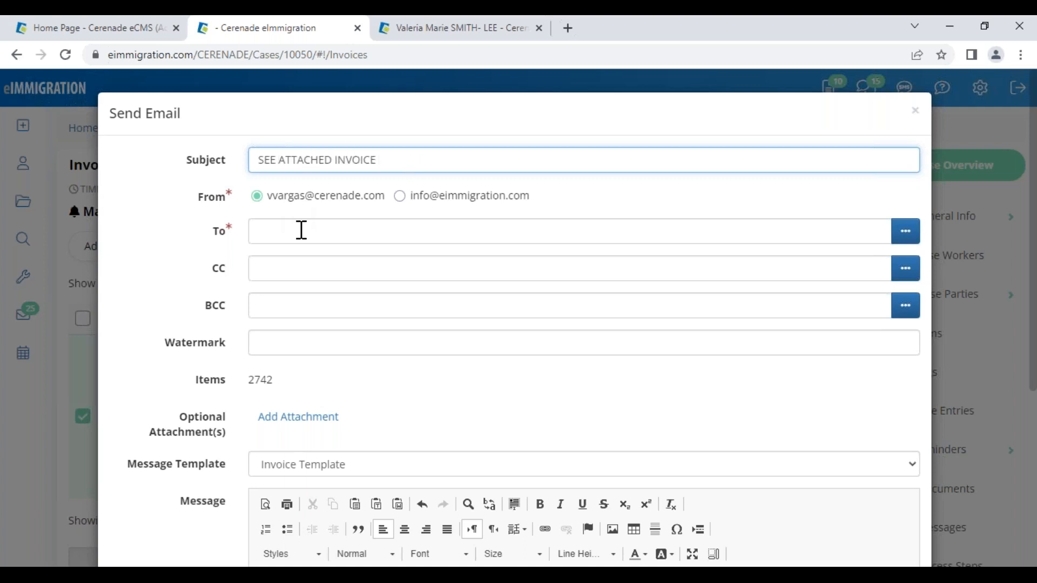
{"action": "left_click", "coordinate": [301, 230]}
{"action": "left_click", "coordinate": [912, 237]}
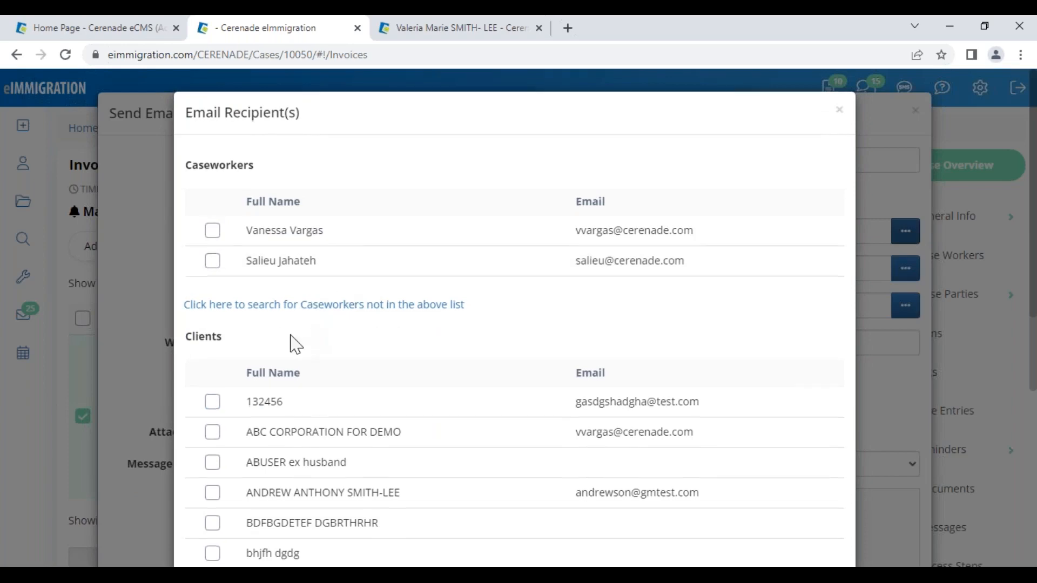
{"action": "scroll", "coordinate": [295, 344], "scroll_direction": "down", "scroll_amount": 10}
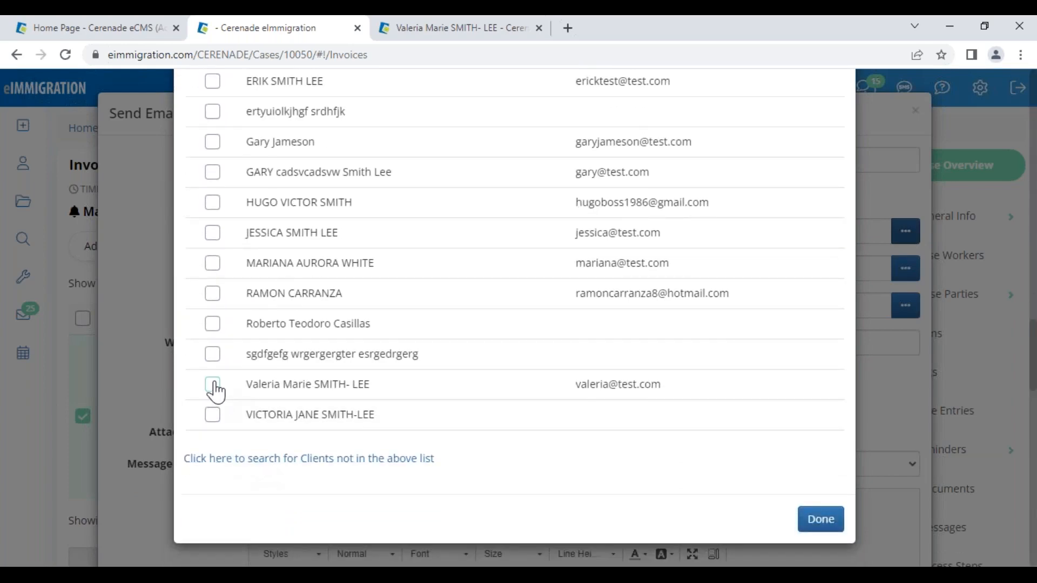
{"action": "left_click", "coordinate": [214, 386]}
{"action": "left_click", "coordinate": [813, 526]}
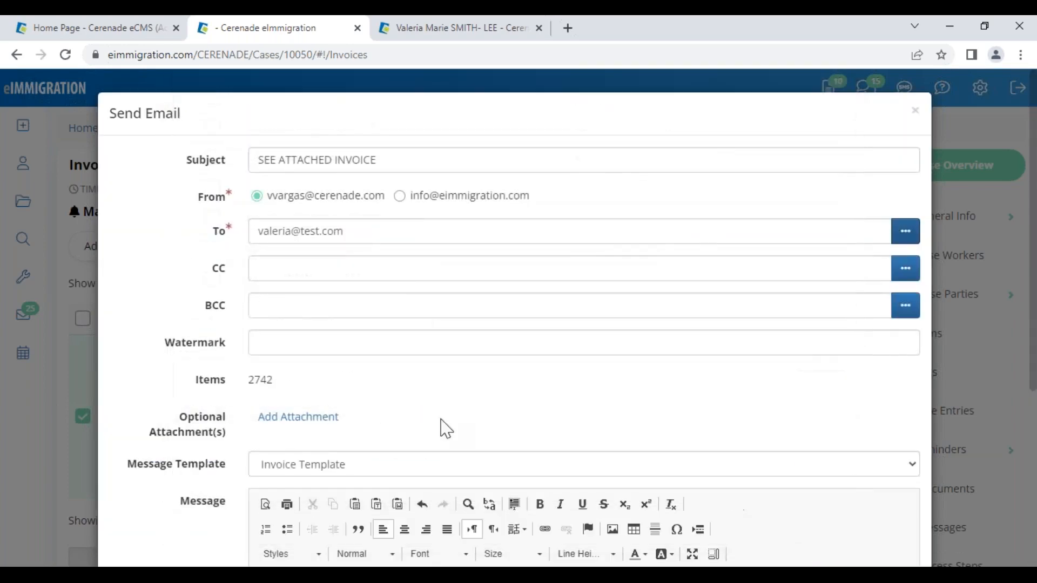
- Check invoice number 2742 in the message and send the email
{"action": "scroll", "coordinate": [400, 427], "scroll_direction": "down", "scroll_amount": 5}
{"action": "scroll", "coordinate": [509, 410], "scroll_direction": "down", "scroll_amount": 2}
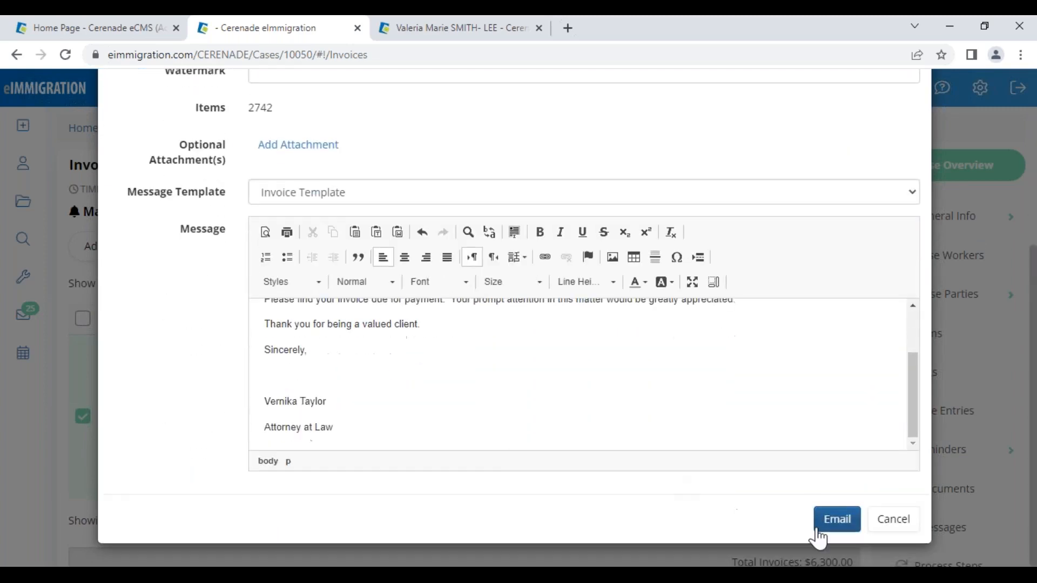
{"action": "left_click_drag", "start_coordinate": [248, 108], "coordinate": [281, 110]}
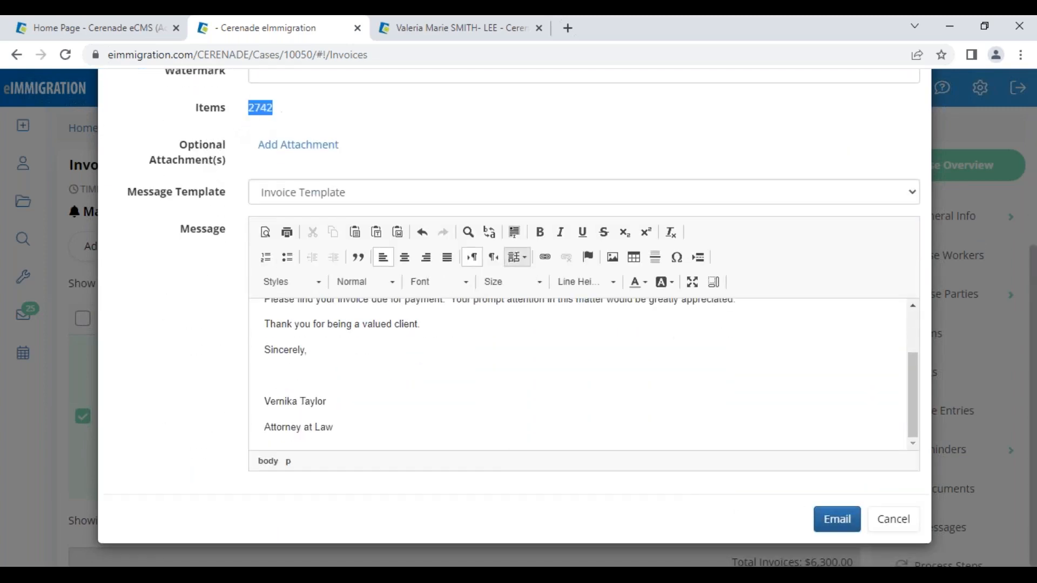
{"action": "left_click", "coordinate": [844, 525]}
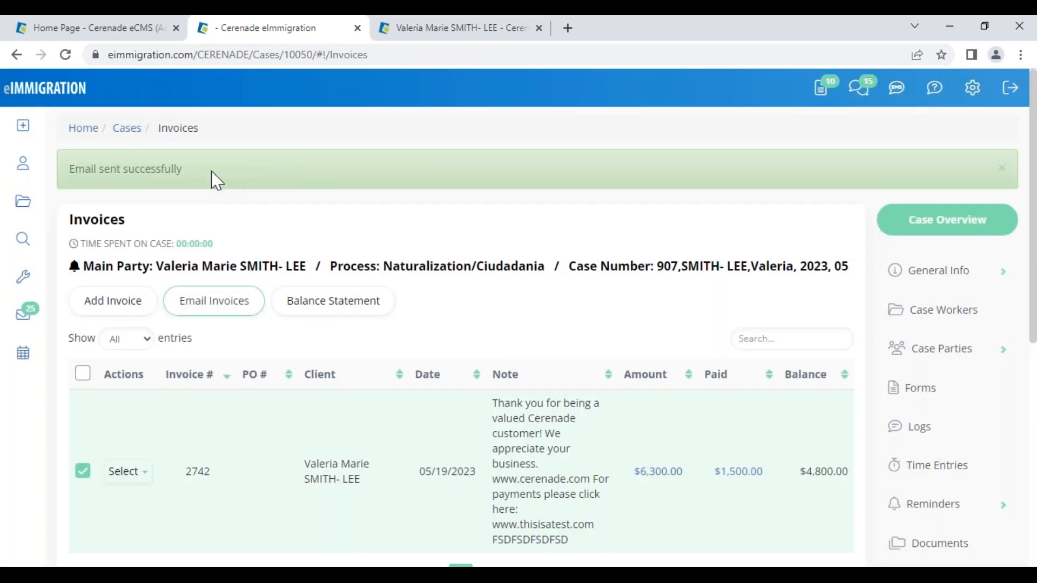
{"action": "left_click", "coordinate": [18, 89]}
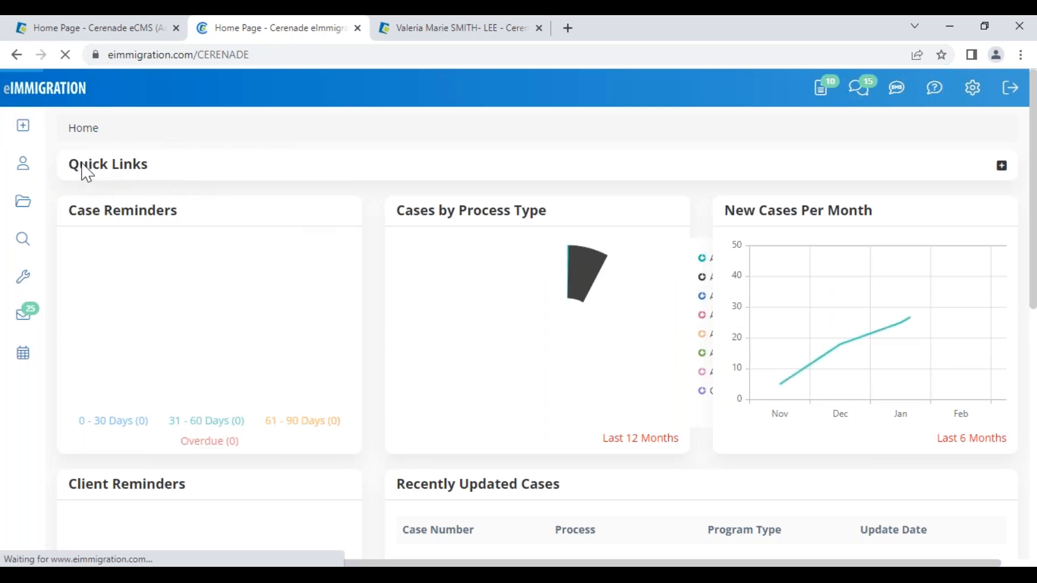
{"action": "left_click", "coordinate": [1002, 165]}
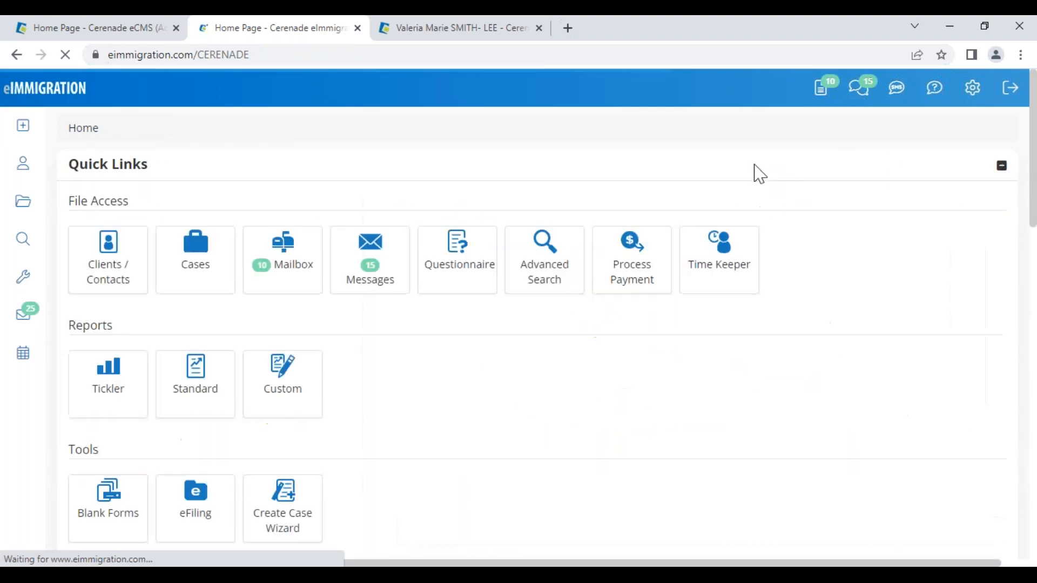
{"action": "left_click", "coordinate": [632, 288]}
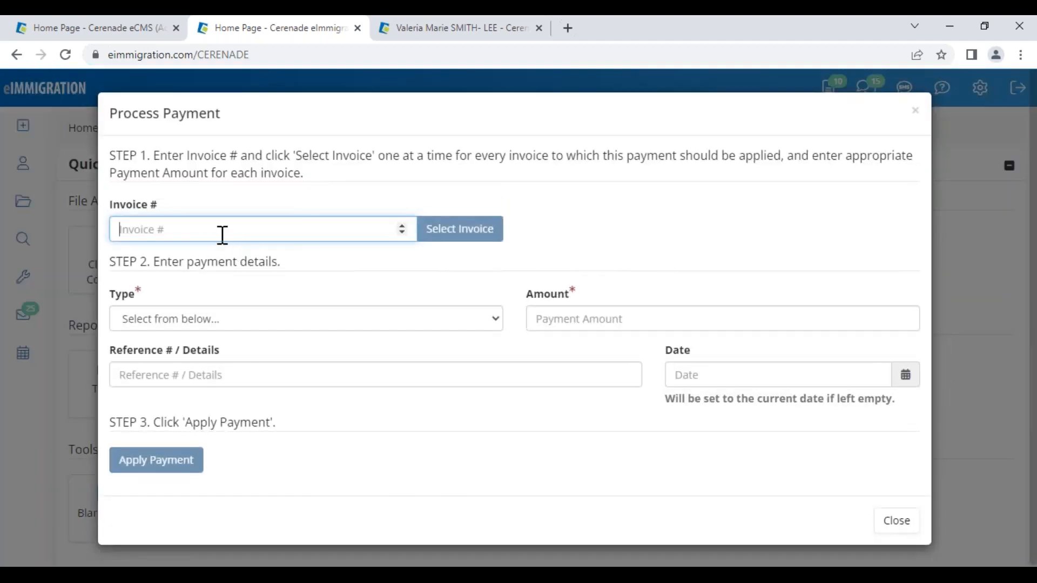
{"action": "type", "text": "2747"}
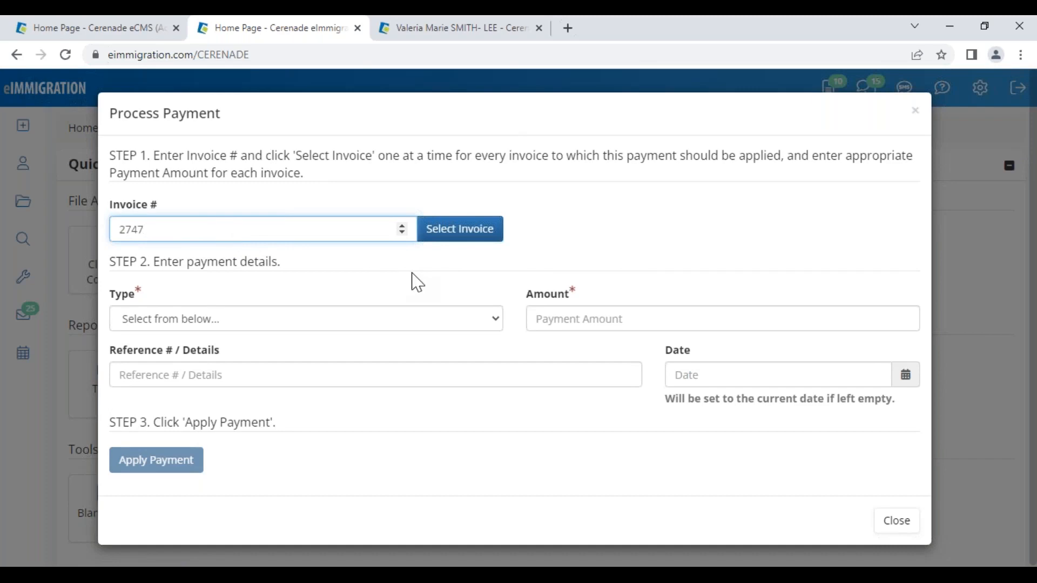
{"action": "left_click", "coordinate": [445, 232]}
{"action": "left_click", "coordinate": [155, 283]}
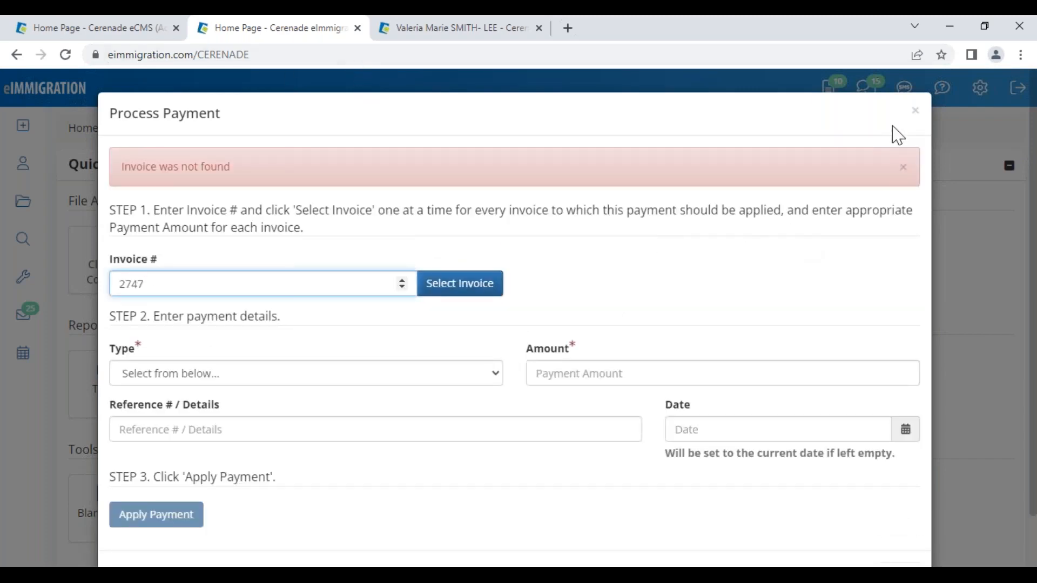
{"action": "left_click", "coordinate": [915, 111]}
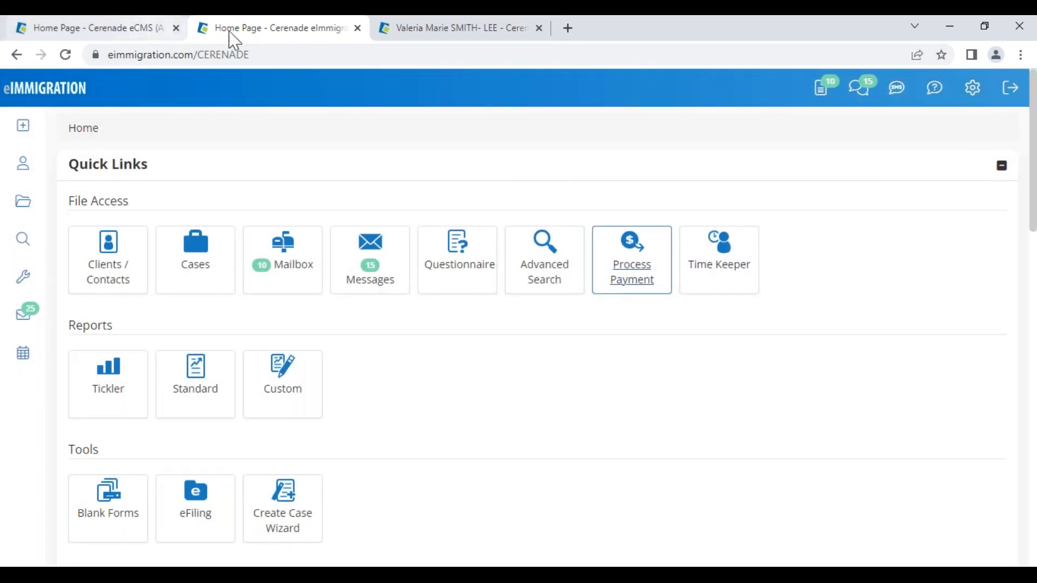
{"action": "left_click", "coordinate": [18, 55]}
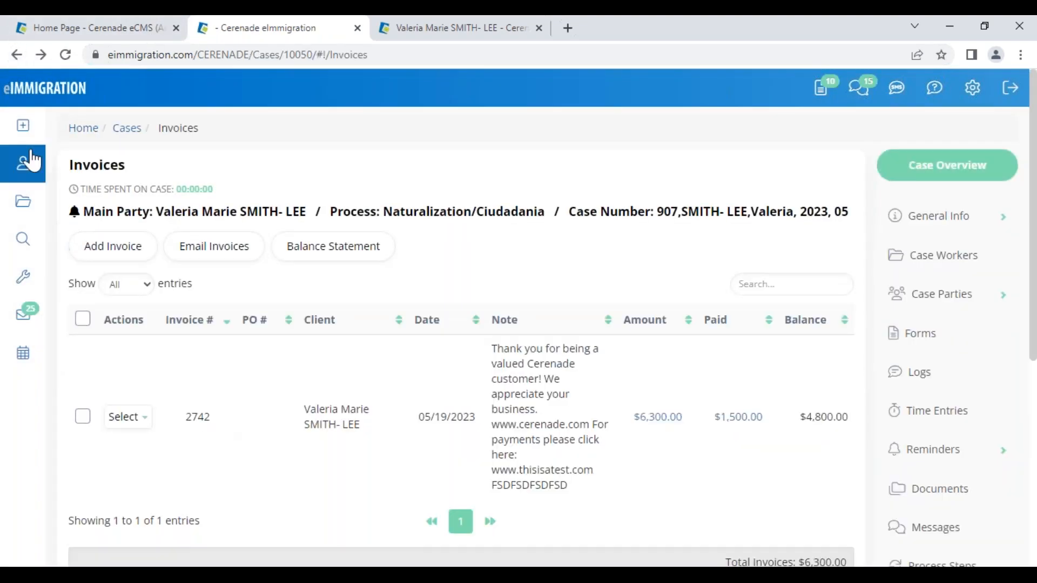
- From the home page, add invoice 2742 to a new payment, applying 500 to it
{"action": "left_click", "coordinate": [38, 89]}
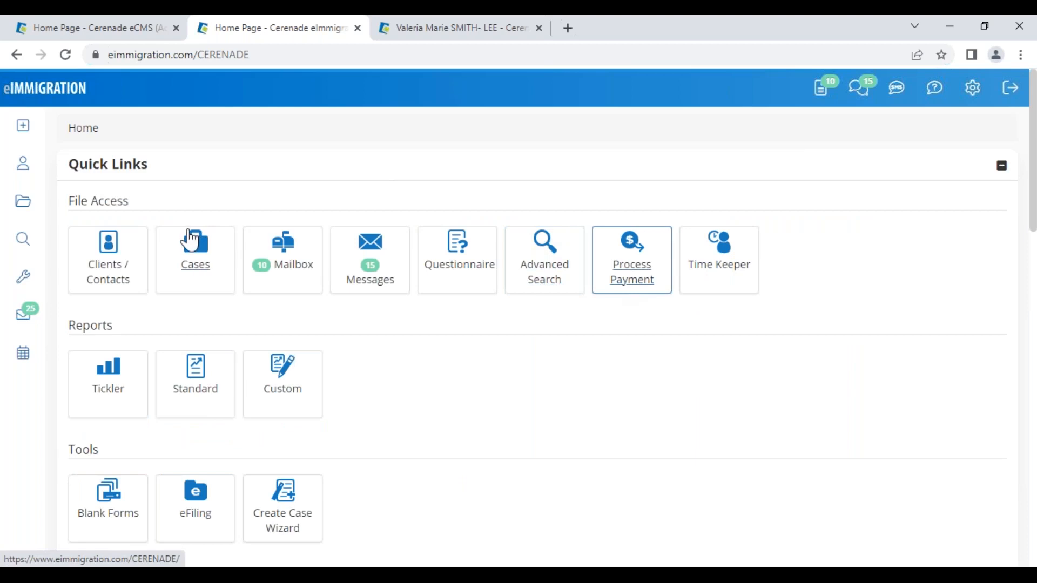
{"action": "type", "text": "2742"}
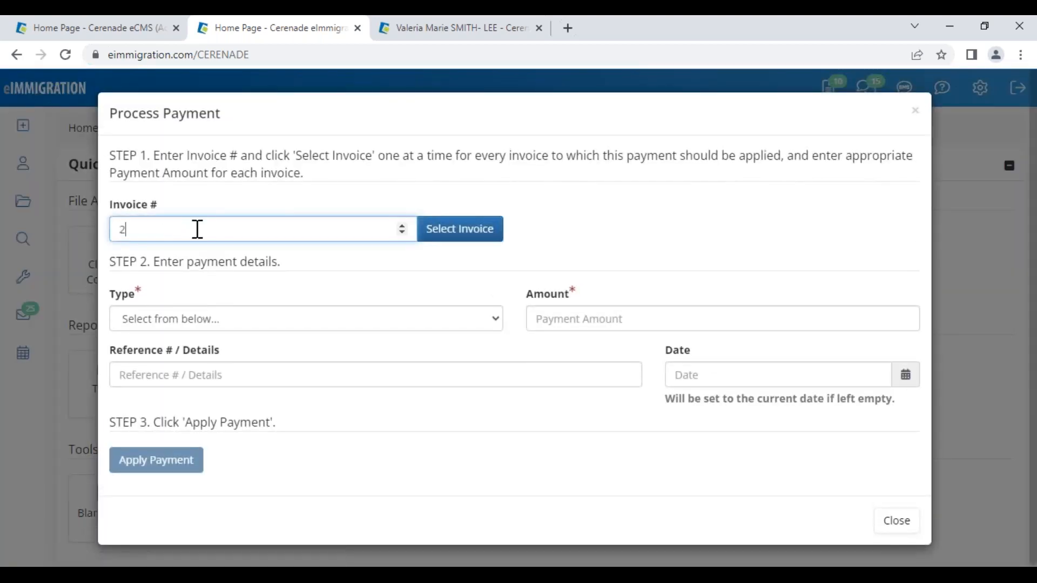
{"action": "left_click", "coordinate": [466, 236]}
{"action": "left_click", "coordinate": [813, 304]}
{"action": "type", "text": "500"}
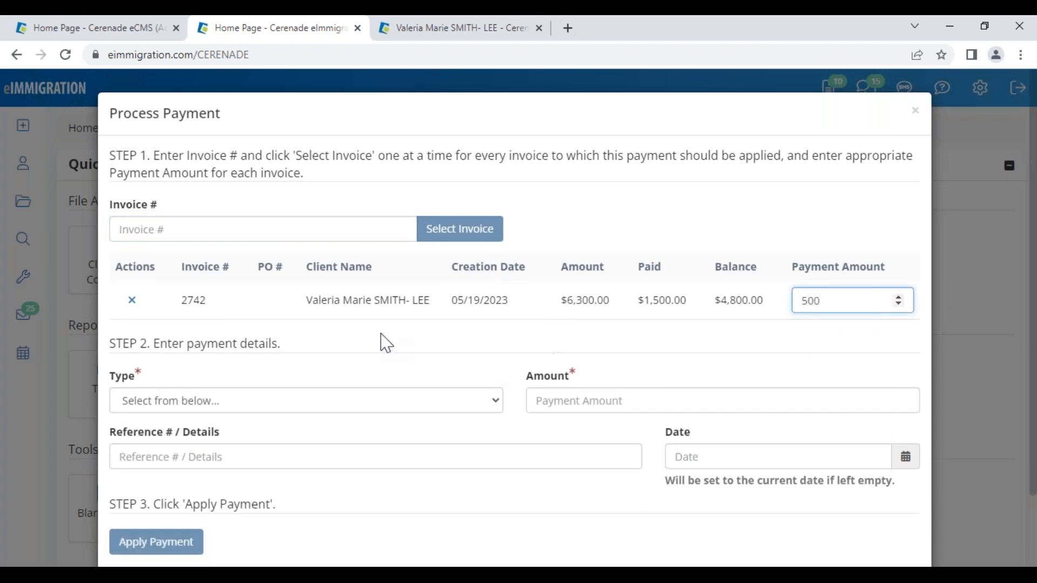
- Apply a 500 check payment, reference 5954, dated 05/18/2023, and close the dialog
{"action": "left_click", "coordinate": [251, 400]}
{"action": "left_click", "coordinate": [255, 484]}
{"action": "left_click", "coordinate": [562, 400]}
{"action": "type", "text": "500"}
{"action": "left_click", "coordinate": [484, 453]}
{"action": "type", "text": "5954"}
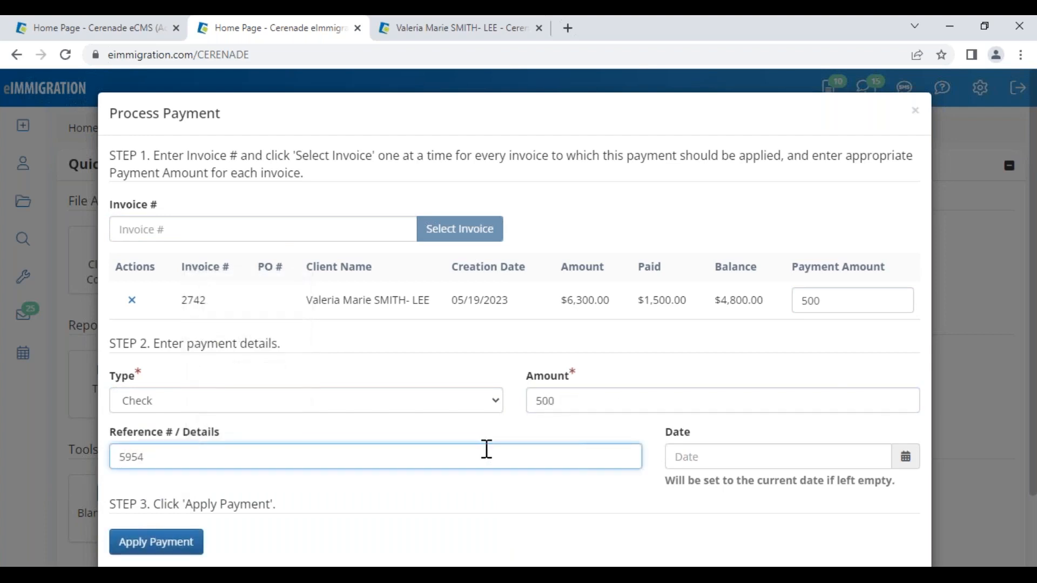
{"action": "left_click", "coordinate": [790, 452]}
{"action": "left_click", "coordinate": [777, 312]}
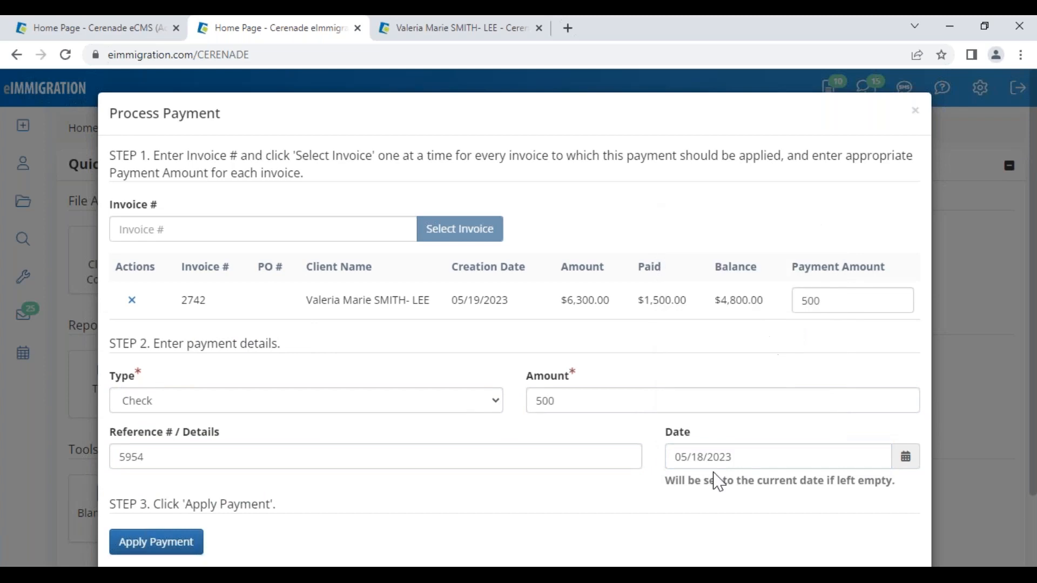
{"action": "left_click", "coordinate": [191, 545]}
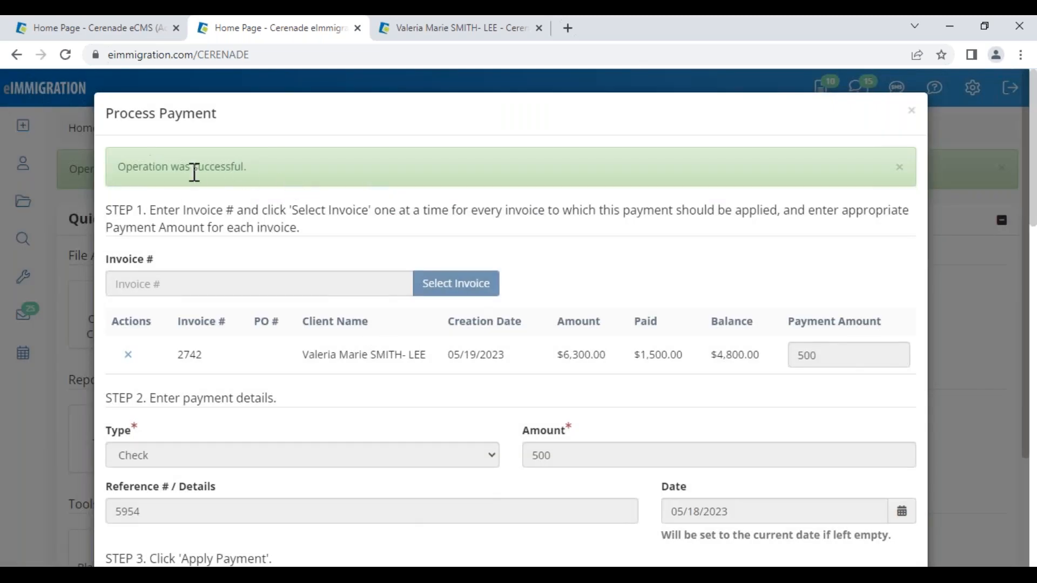
{"action": "left_click", "coordinate": [912, 110]}
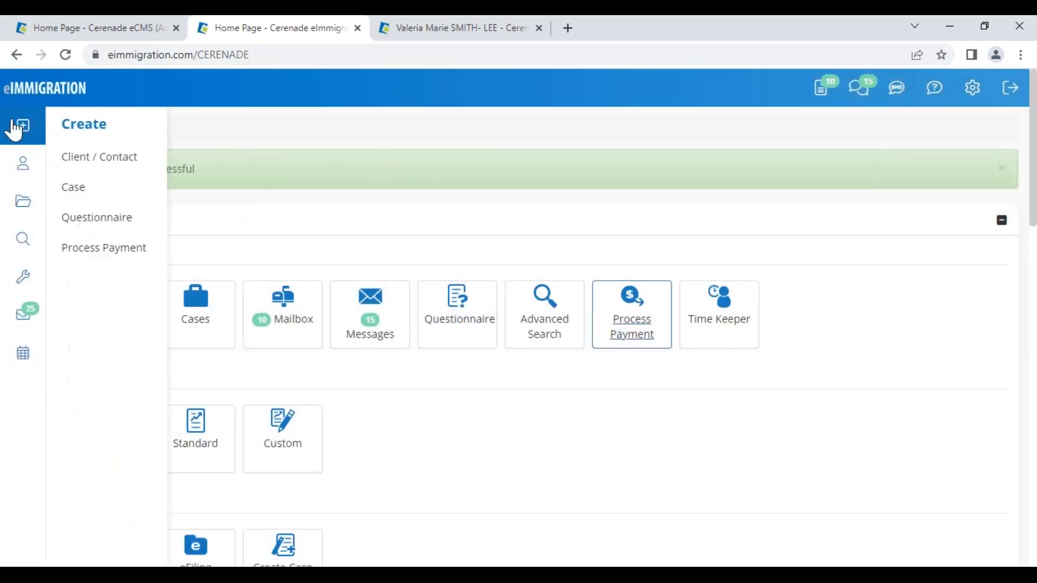
{"action": "mouse_move", "coordinate": [21, 128]}
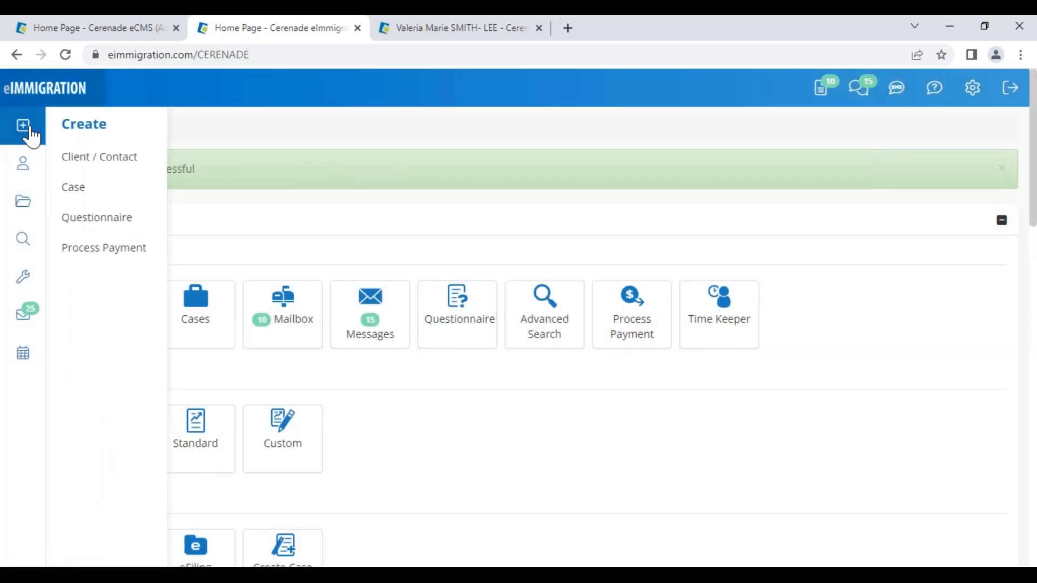
- Collapse Quick Links, open case 907 and switch to the client's record
{"action": "left_click", "coordinate": [1001, 221]}
{"action": "scroll", "coordinate": [351, 356], "scroll_direction": "down", "scroll_amount": 5}
{"action": "scroll", "coordinate": [430, 312], "scroll_direction": "down", "scroll_amount": 2}
{"action": "scroll", "coordinate": [449, 346], "scroll_direction": "up", "scroll_amount": 2}
{"action": "left_click", "coordinate": [434, 323]}
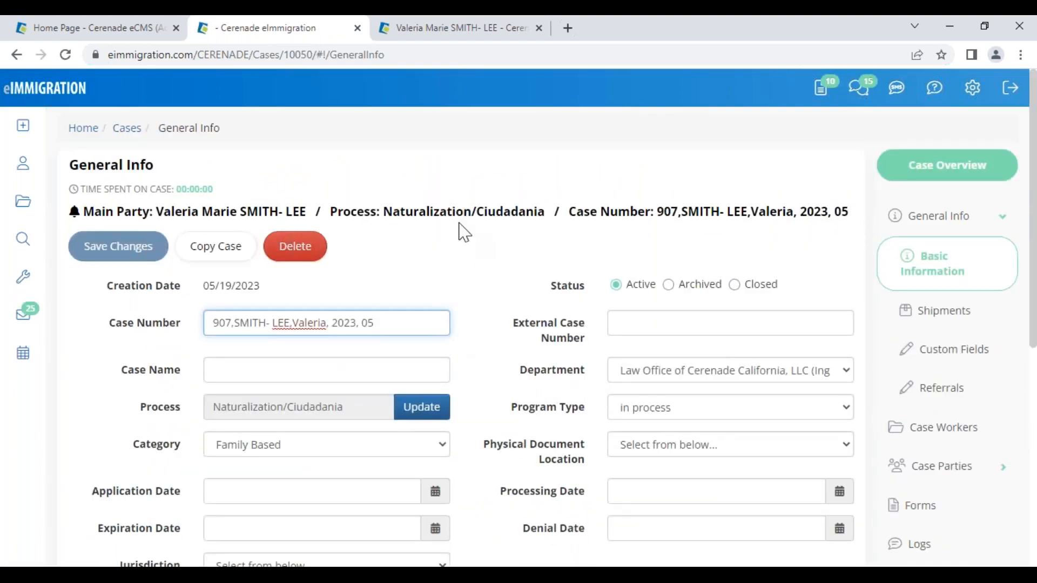
{"action": "mouse_move", "coordinate": [446, 31]}
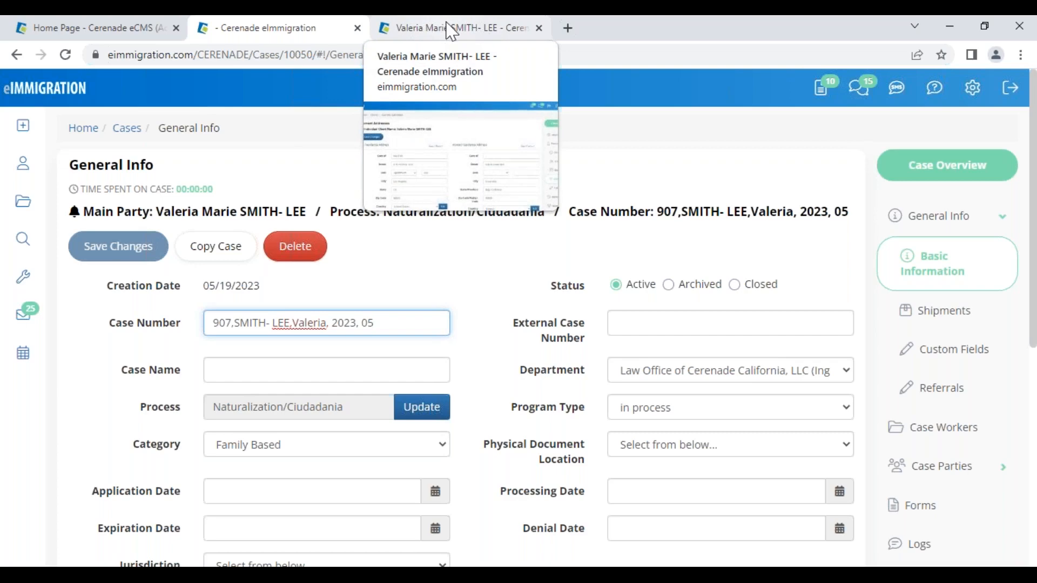
{"action": "left_click", "coordinate": [435, 32]}
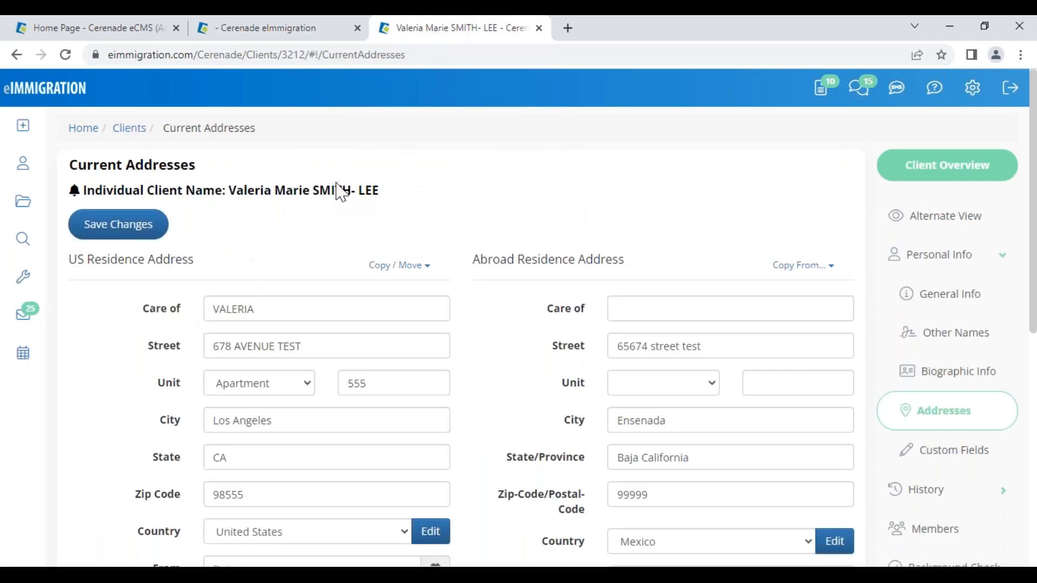
- Open the client's invoice list under Billing and bring up invoice 2742's actions
{"action": "scroll", "coordinate": [967, 443], "scroll_direction": "down", "scroll_amount": 4}
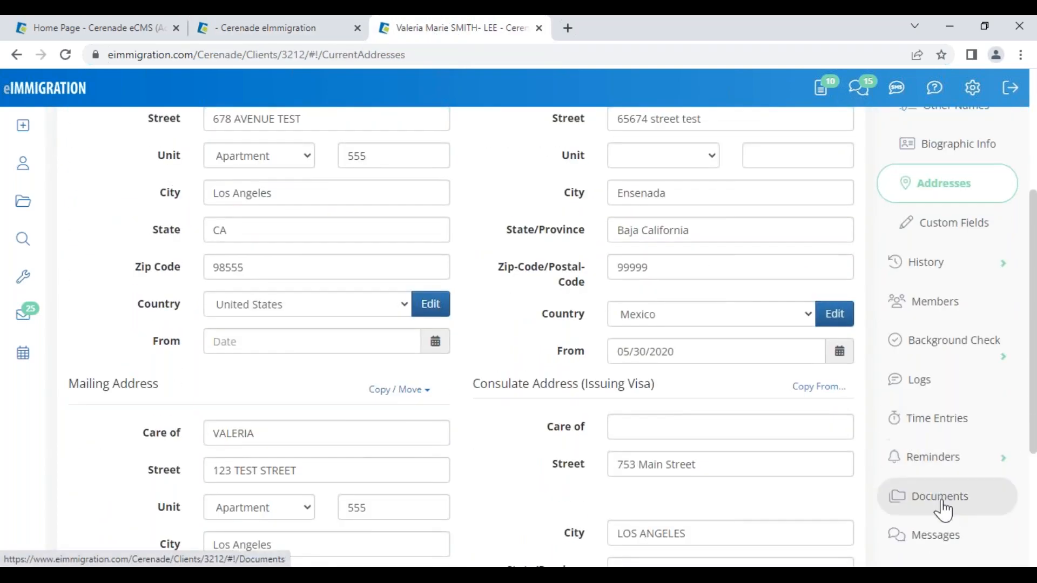
{"action": "scroll", "coordinate": [943, 486], "scroll_direction": "down", "scroll_amount": 3}
{"action": "left_click", "coordinate": [945, 462]}
{"action": "scroll", "coordinate": [945, 449], "scroll_direction": "down", "scroll_amount": 3}
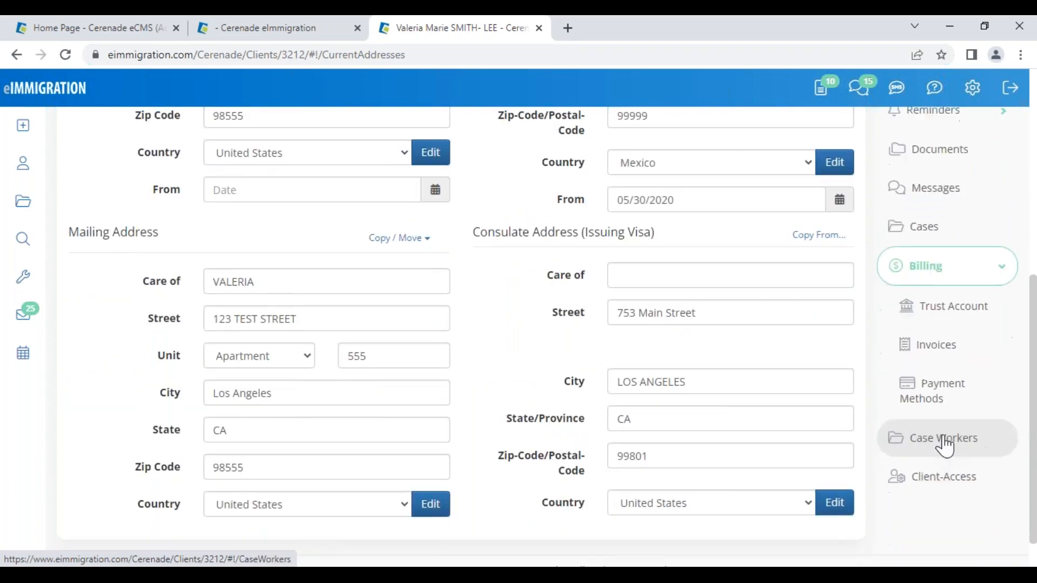
{"action": "left_click", "coordinate": [938, 356]}
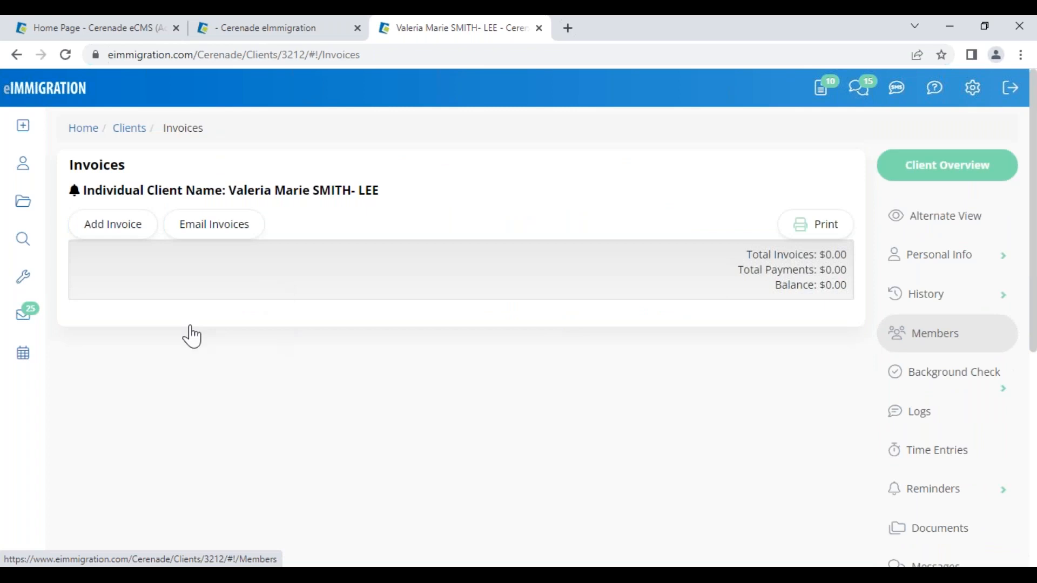
{"action": "double_click", "coordinate": [205, 340]}
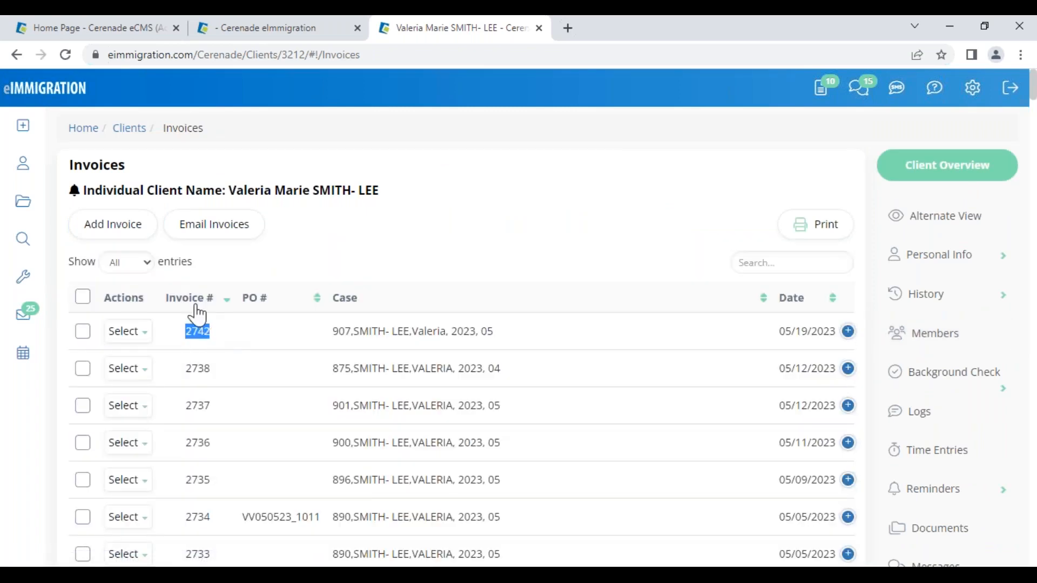
{"action": "left_click", "coordinate": [130, 331]}
{"action": "left_click", "coordinate": [151, 362]}
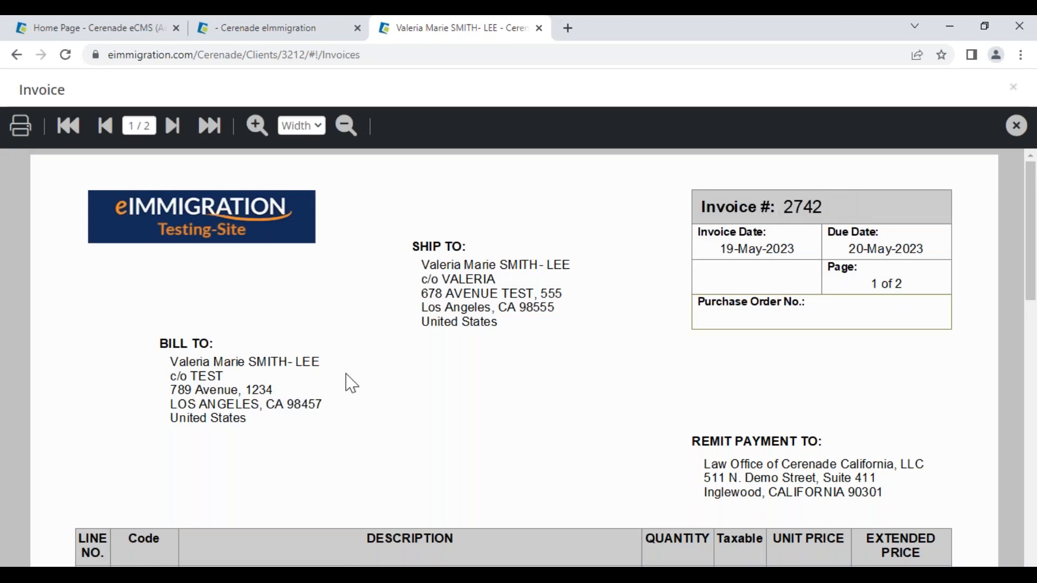
{"action": "scroll", "coordinate": [348, 381], "scroll_direction": "down", "scroll_amount": 5}
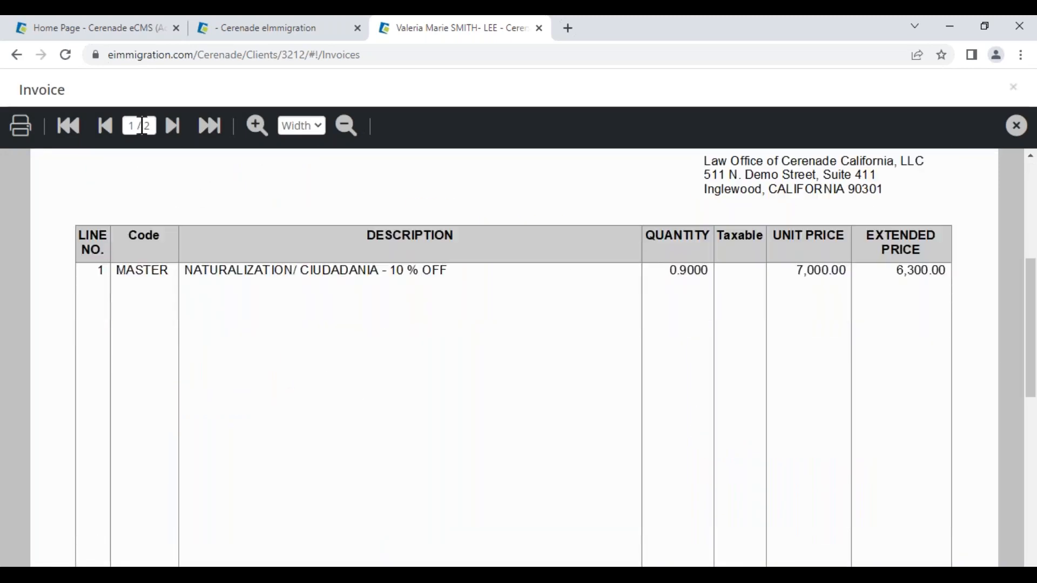
{"action": "left_click", "coordinate": [141, 126]}
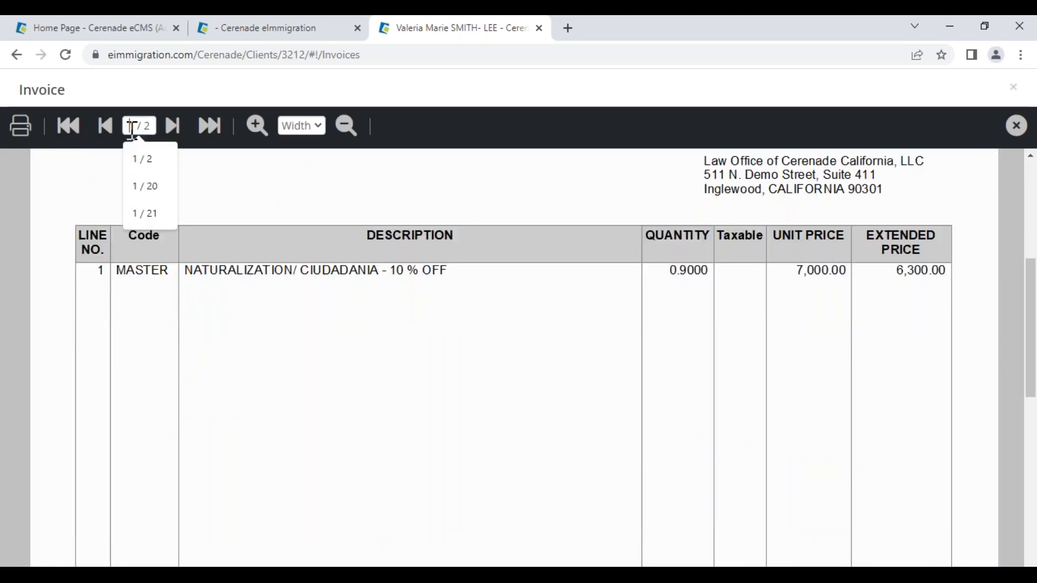
{"action": "left_click", "coordinate": [172, 130]}
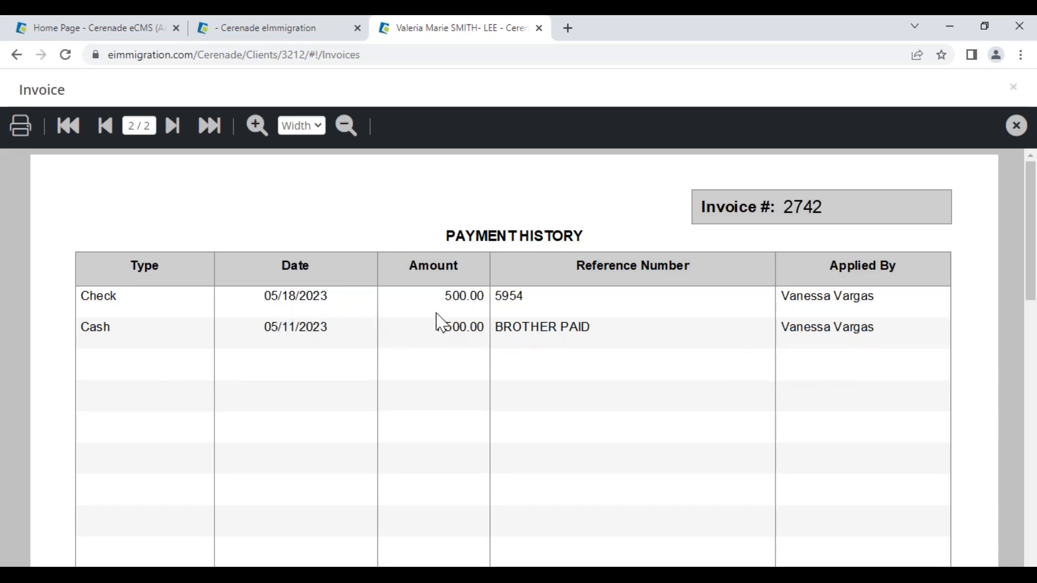
{"action": "scroll", "coordinate": [870, 351], "scroll_direction": "down", "scroll_amount": 10}
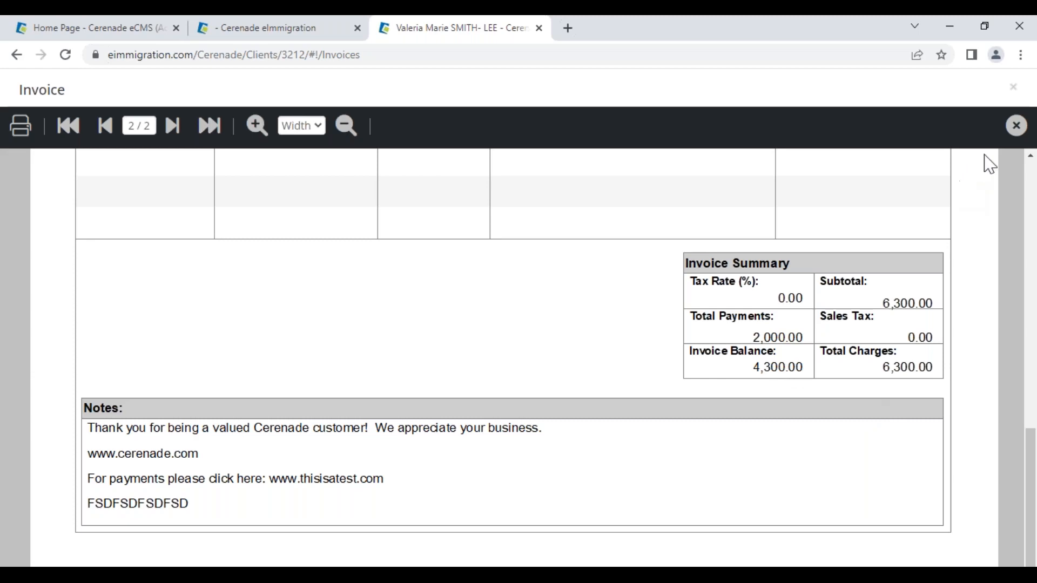
{"action": "left_click", "coordinate": [1017, 126]}
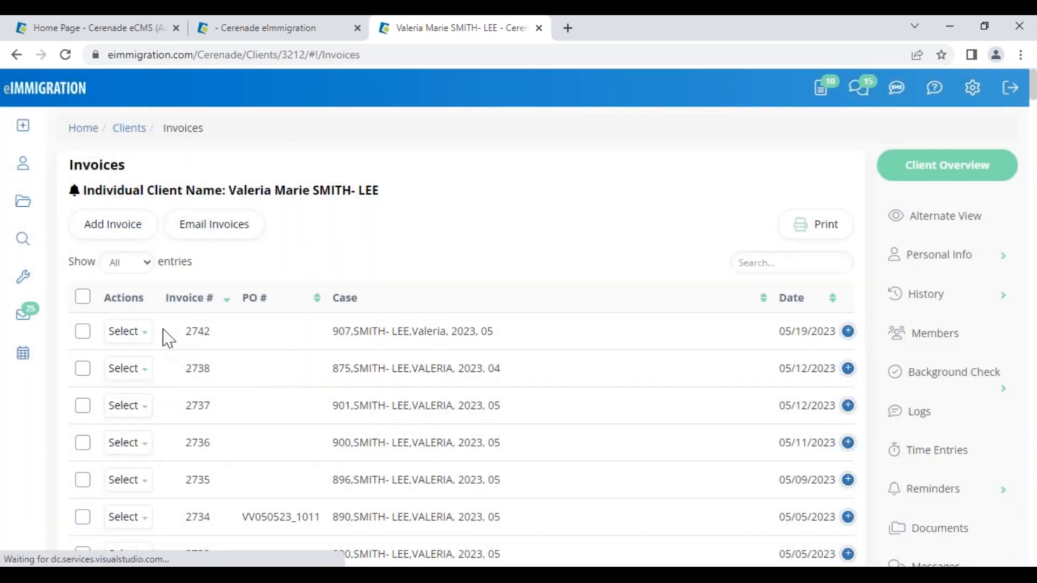
- Choose Payment Plan from invoice 2742's actions, showing the $4,300.00 balance
{"action": "left_click", "coordinate": [131, 334]}
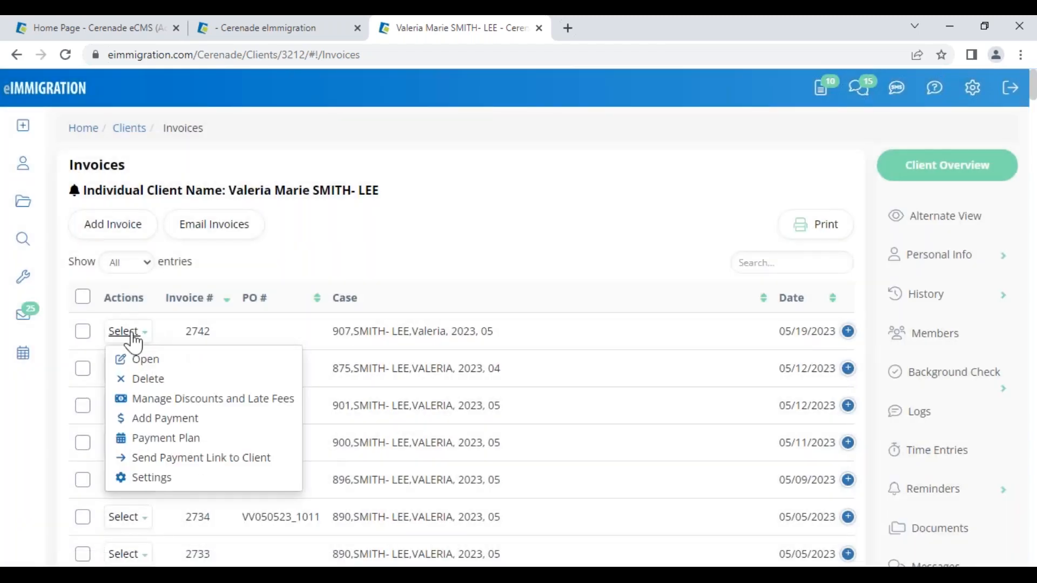
{"action": "left_click", "coordinate": [172, 447]}
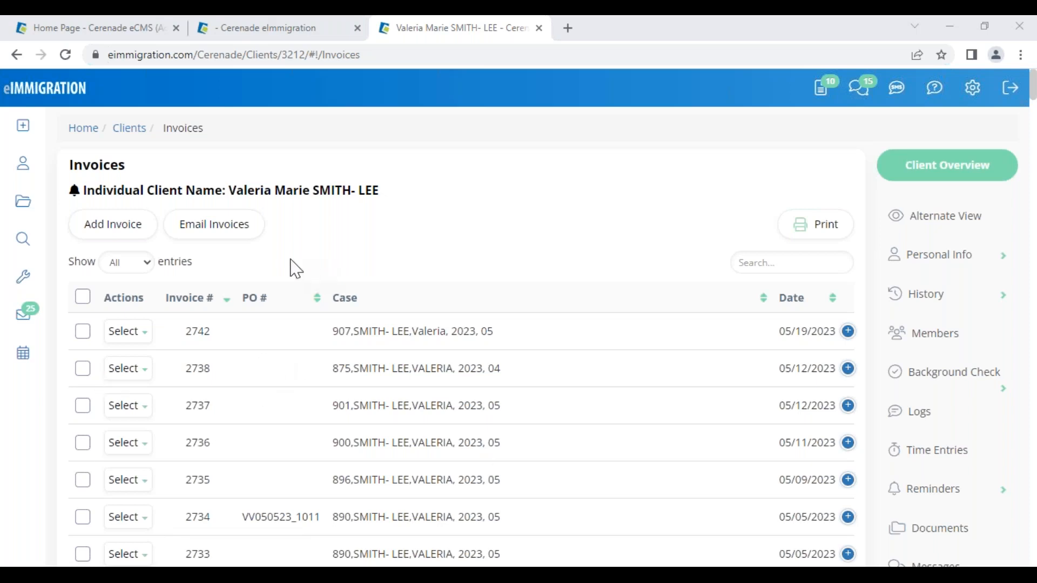
{"action": "left_click", "coordinate": [144, 339]}
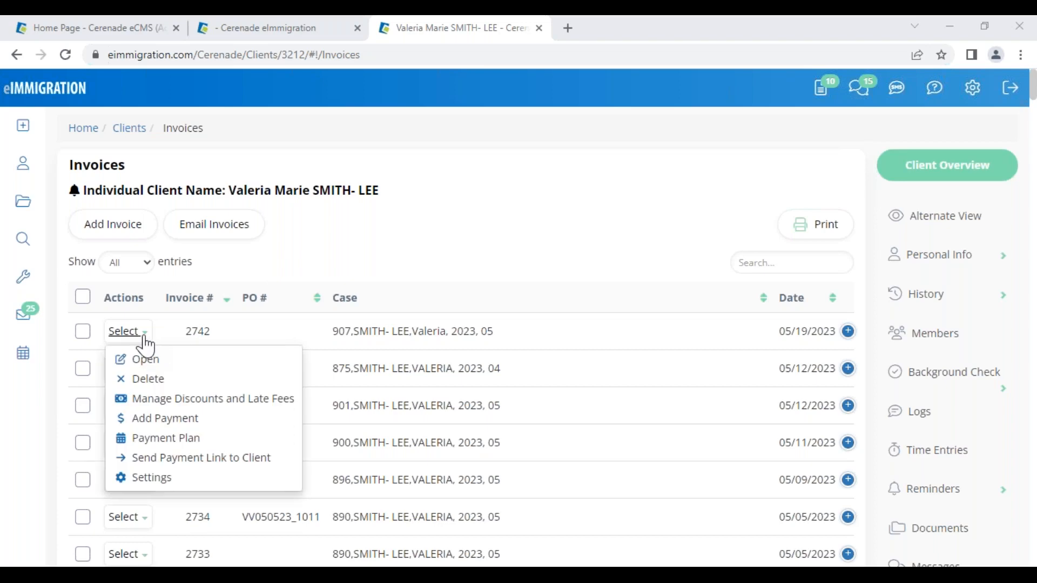
{"action": "left_click", "coordinate": [161, 440]}
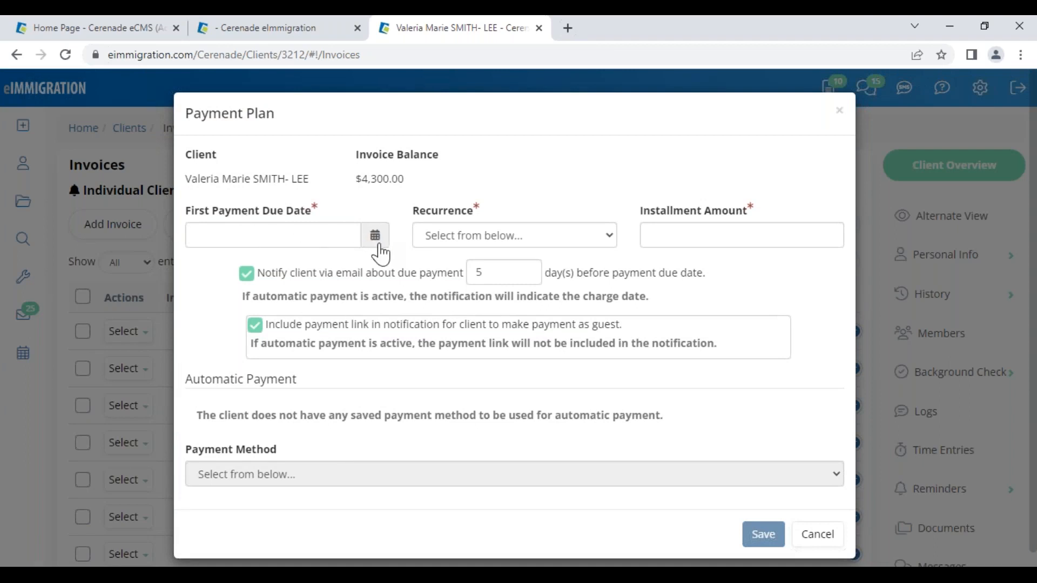
- Save a monthly plan of 1000 per installment from 06/23/2023, with reminders 3 days before
{"action": "left_click", "coordinate": [377, 242]}
{"action": "left_click", "coordinate": [340, 265]}
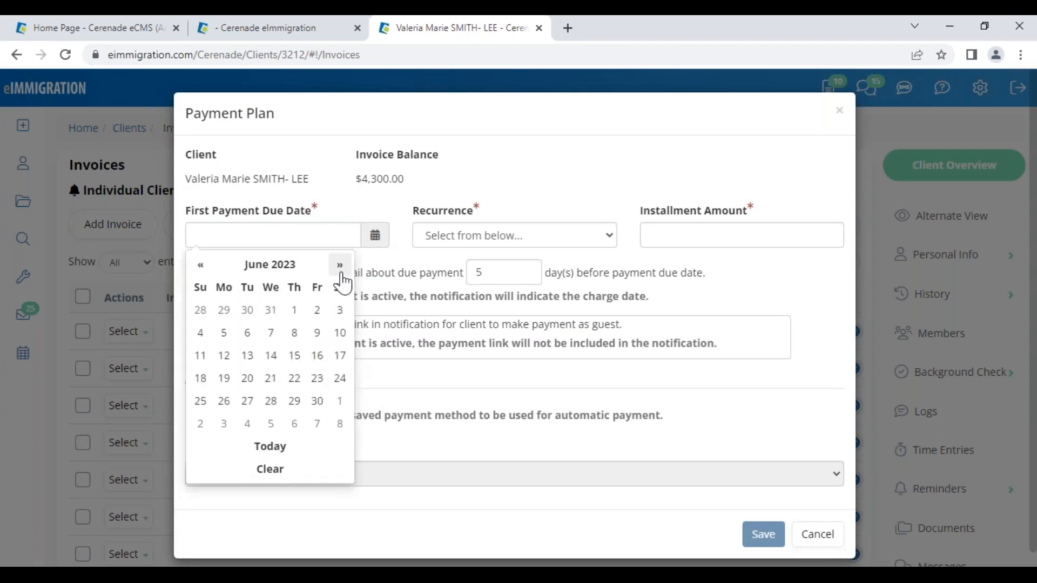
{"action": "left_click", "coordinate": [318, 379]}
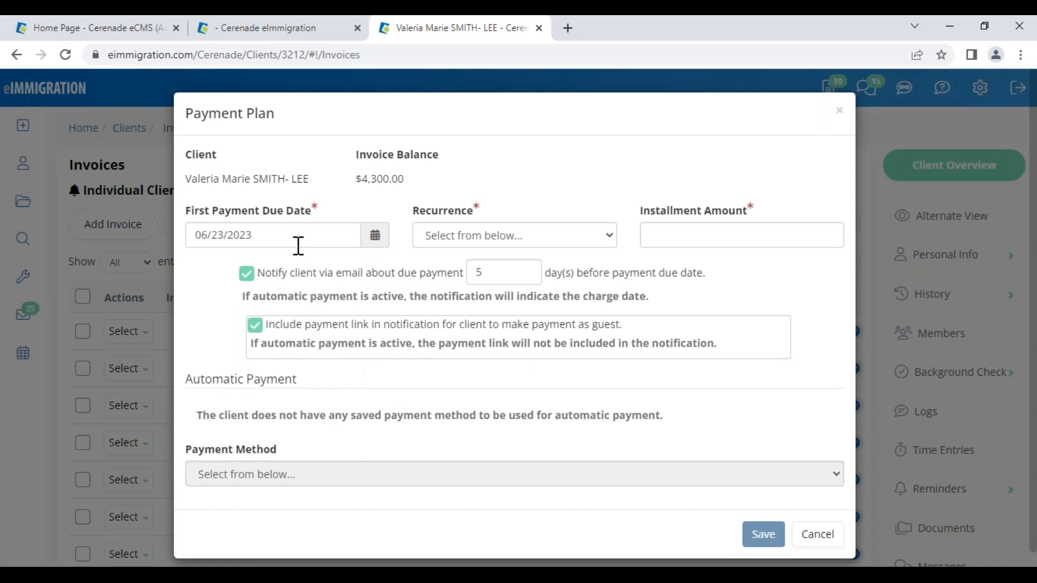
{"action": "left_click", "coordinate": [447, 238]}
{"action": "left_click", "coordinate": [514, 267]}
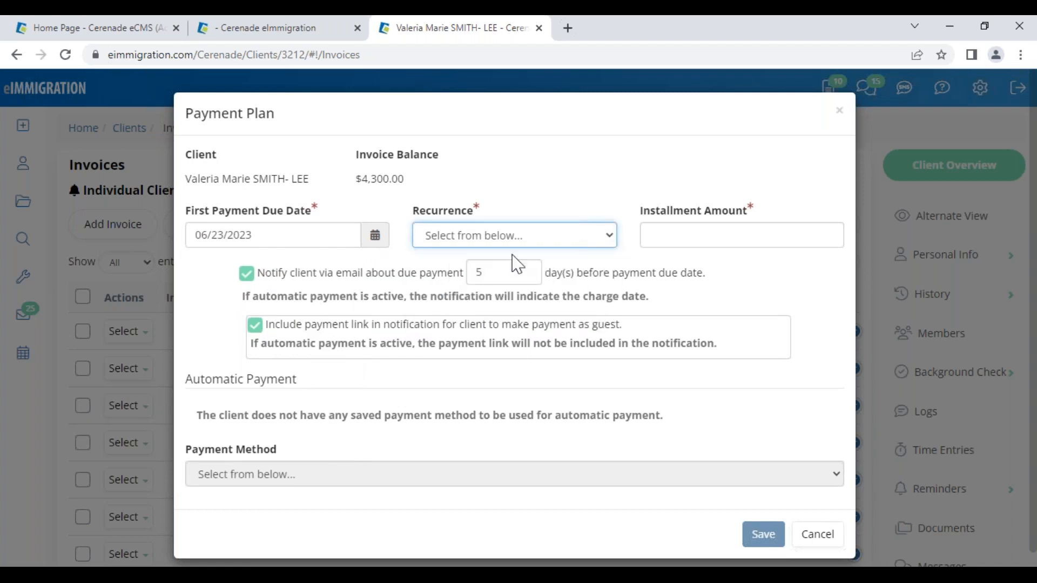
{"action": "left_click", "coordinate": [673, 234]}
{"action": "type", "text": "1000"}
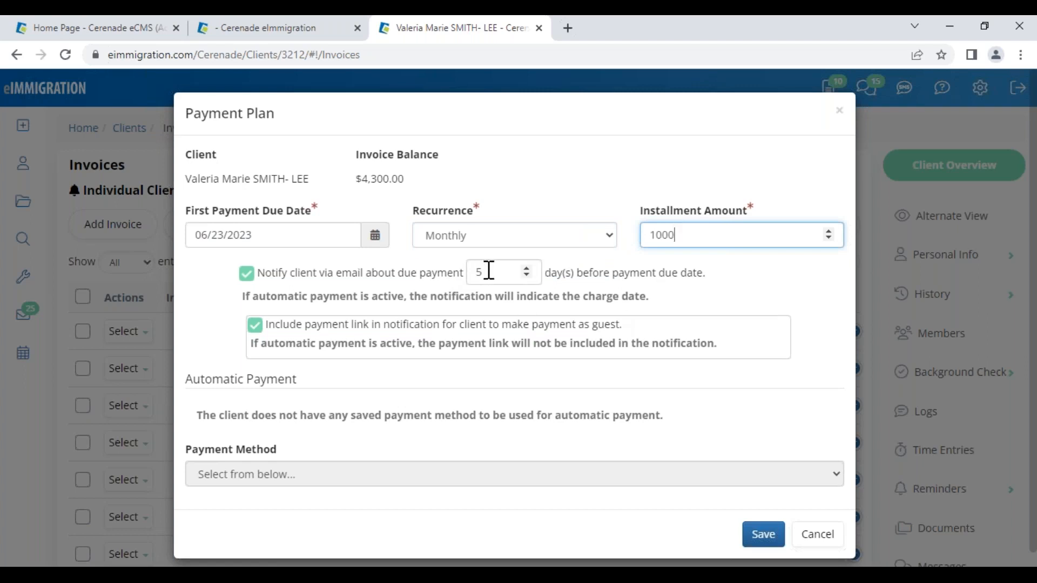
{"action": "left_click_drag", "start_coordinate": [492, 276], "coordinate": [466, 268]}
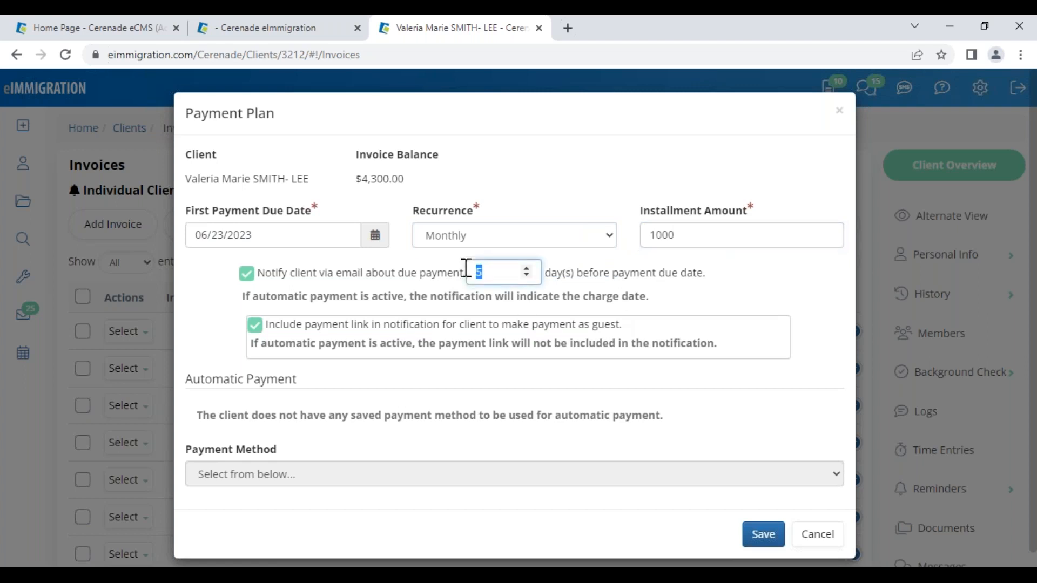
{"action": "type", "text": "3"}
{"action": "left_click_drag", "start_coordinate": [641, 272], "coordinate": [702, 276]}
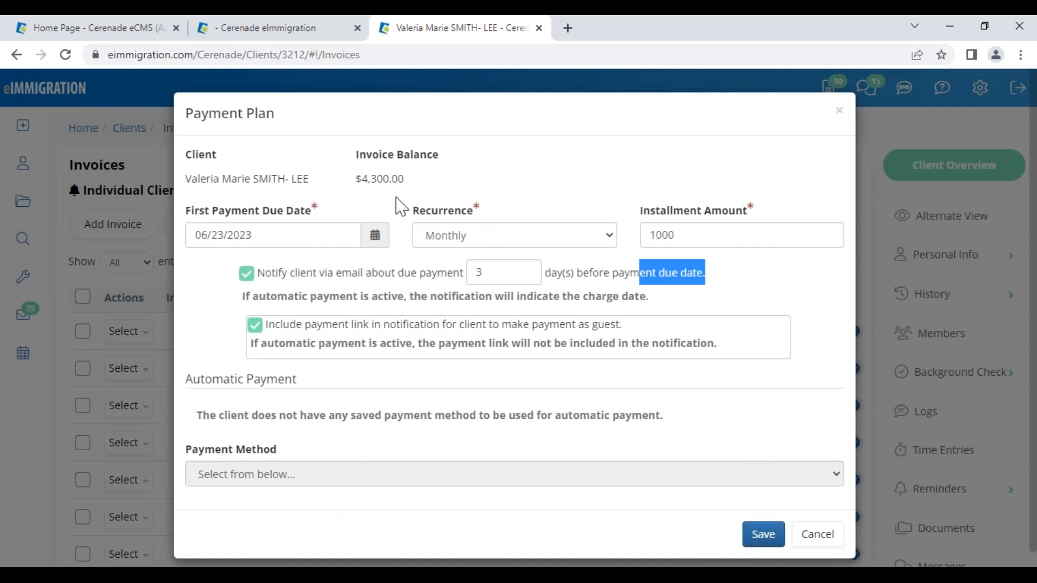
{"action": "left_click_drag", "start_coordinate": [186, 111], "coordinate": [277, 120]}
{"action": "left_click", "coordinate": [767, 536]}
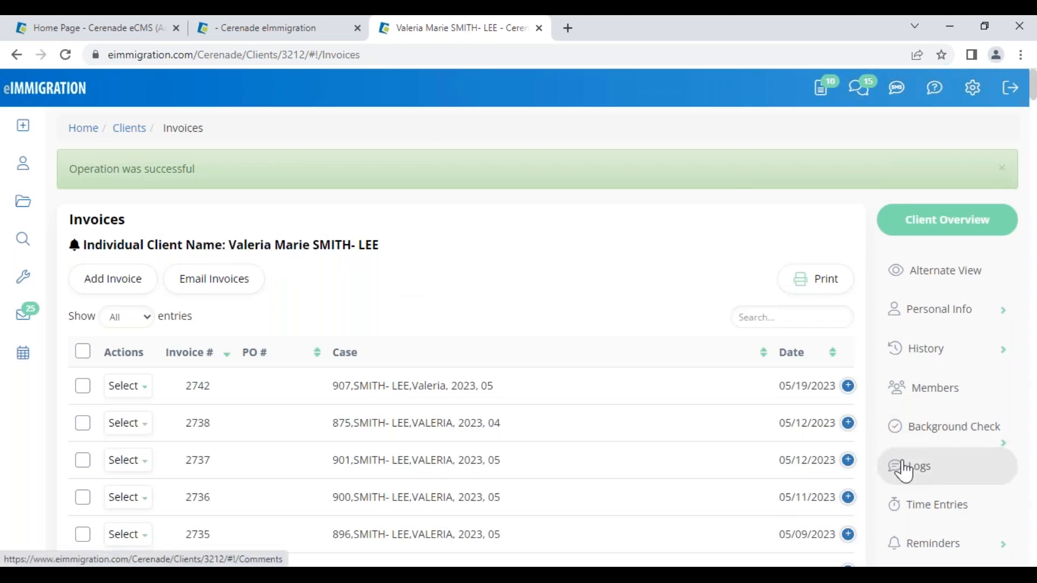
{"action": "scroll", "coordinate": [905, 470], "scroll_direction": "down", "scroll_amount": 6}
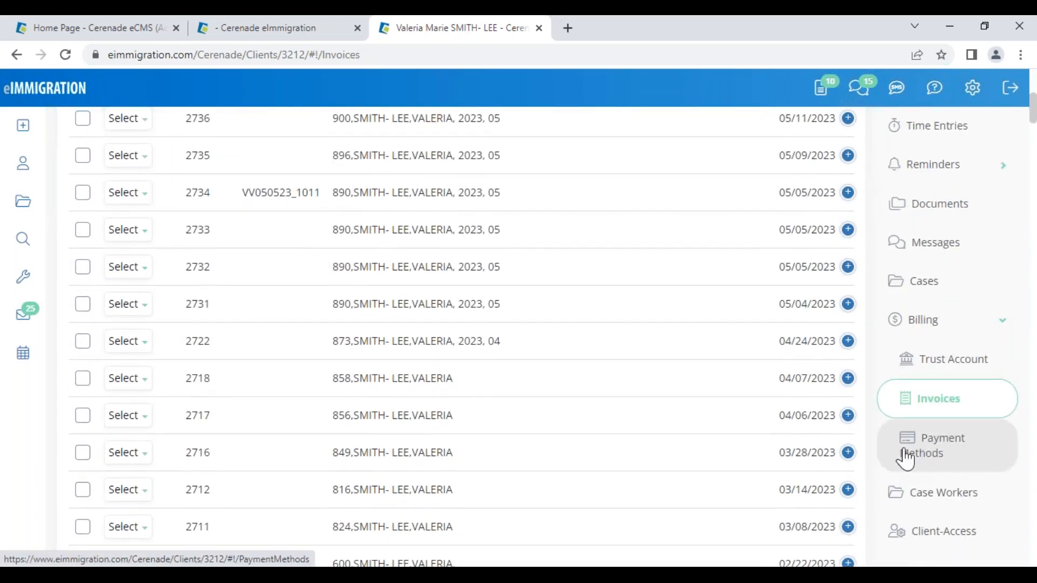
{"action": "left_click", "coordinate": [913, 454]}
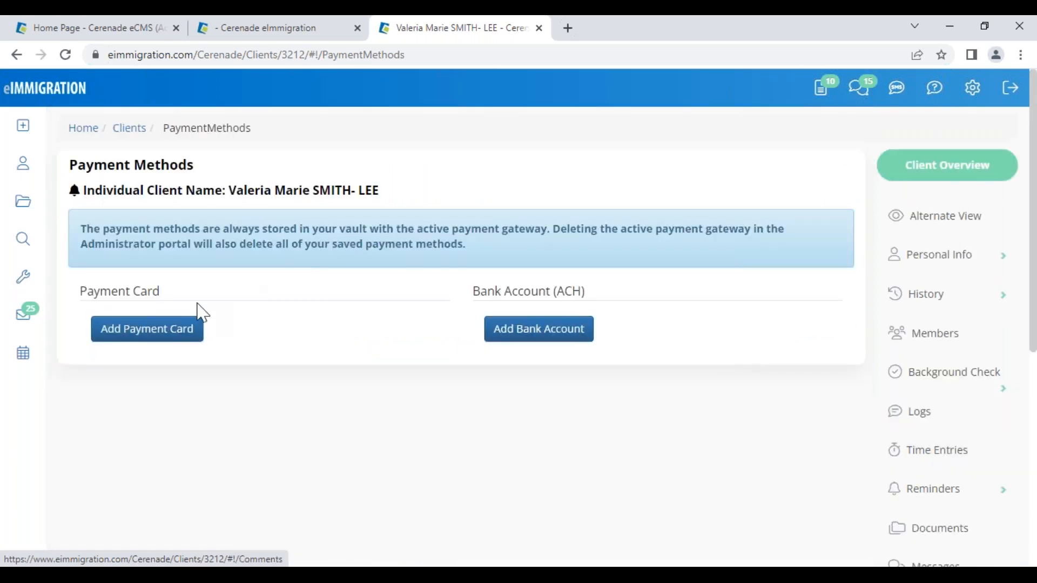
{"action": "left_click_drag", "start_coordinate": [112, 292], "coordinate": [215, 313]}
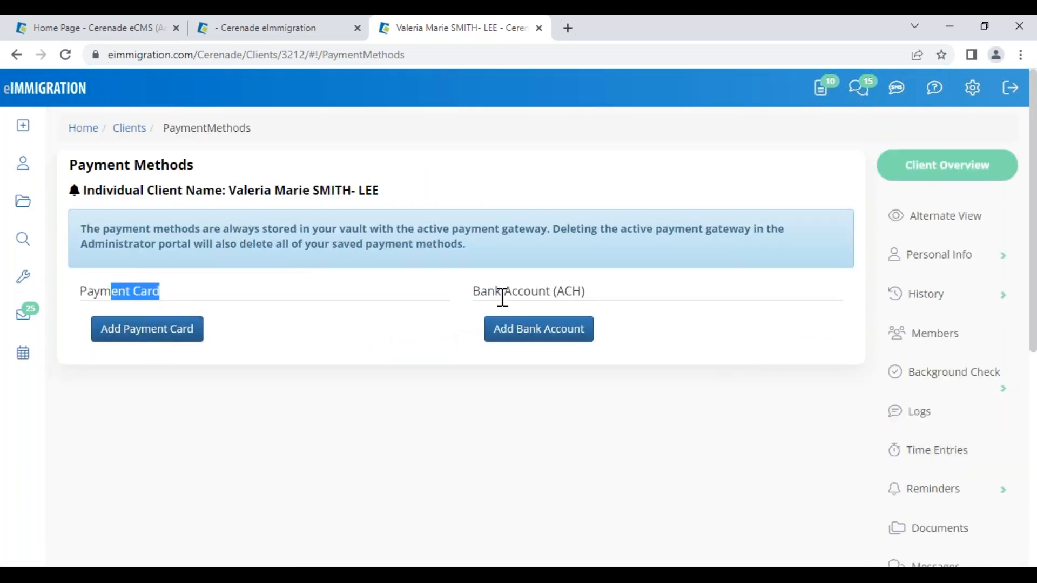
{"action": "left_click_drag", "start_coordinate": [502, 297], "coordinate": [612, 299]}
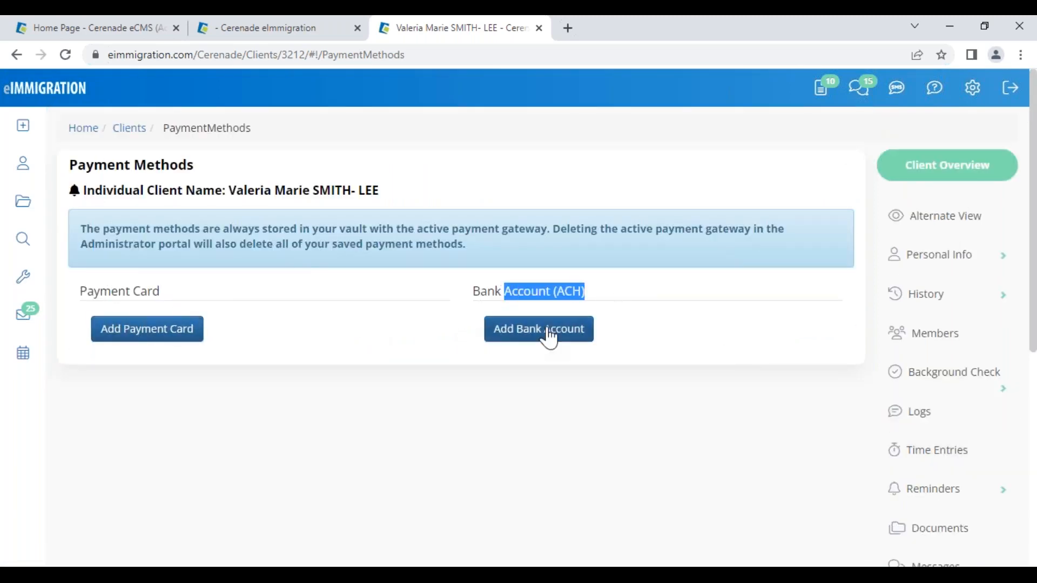
{"action": "left_click", "coordinate": [574, 326]}
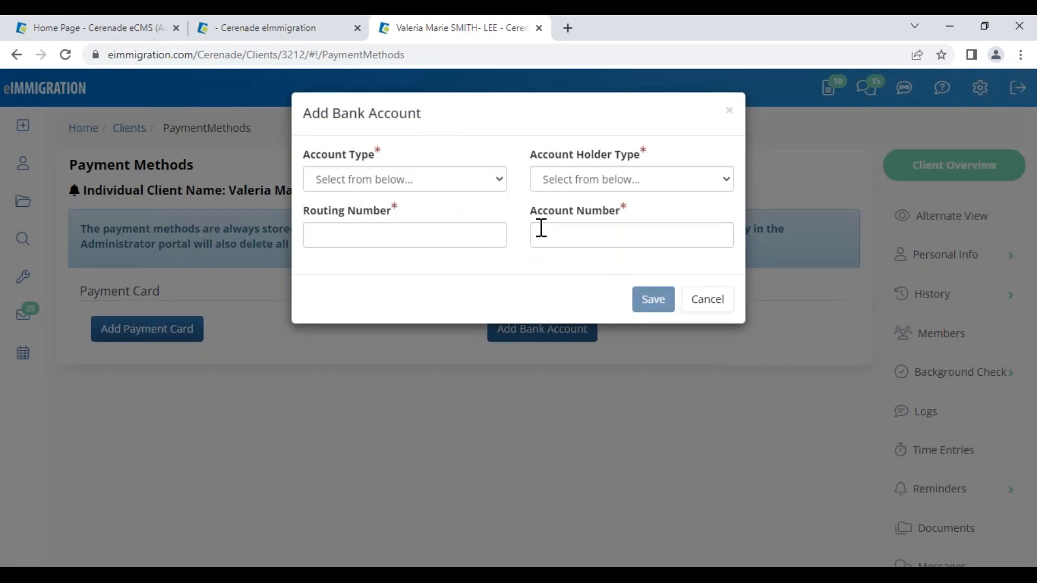
{"action": "left_click", "coordinate": [709, 307]}
{"action": "left_click", "coordinate": [402, 389]}
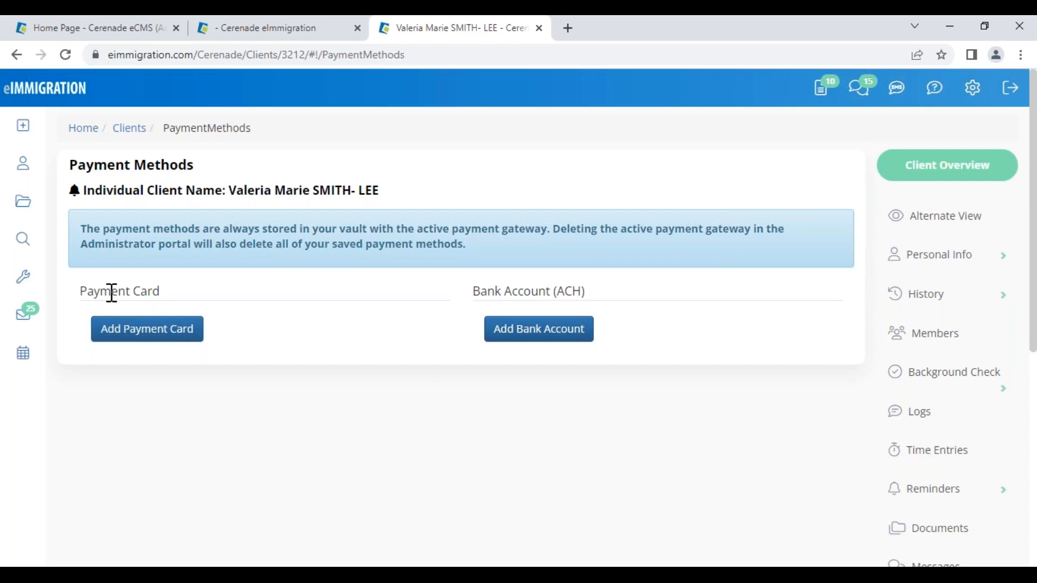
{"action": "left_click", "coordinate": [139, 341]}
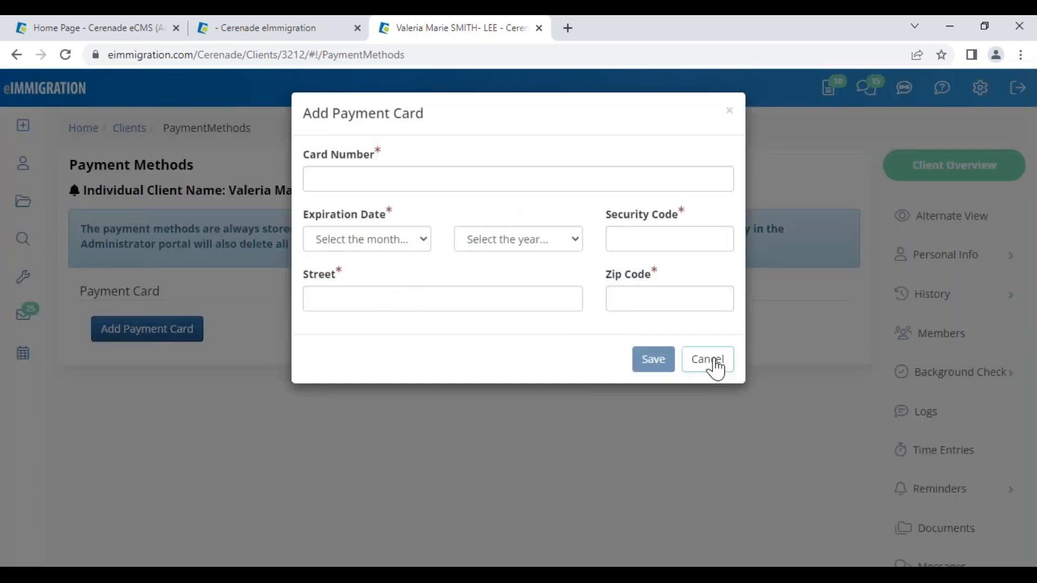
{"action": "left_click", "coordinate": [712, 363]}
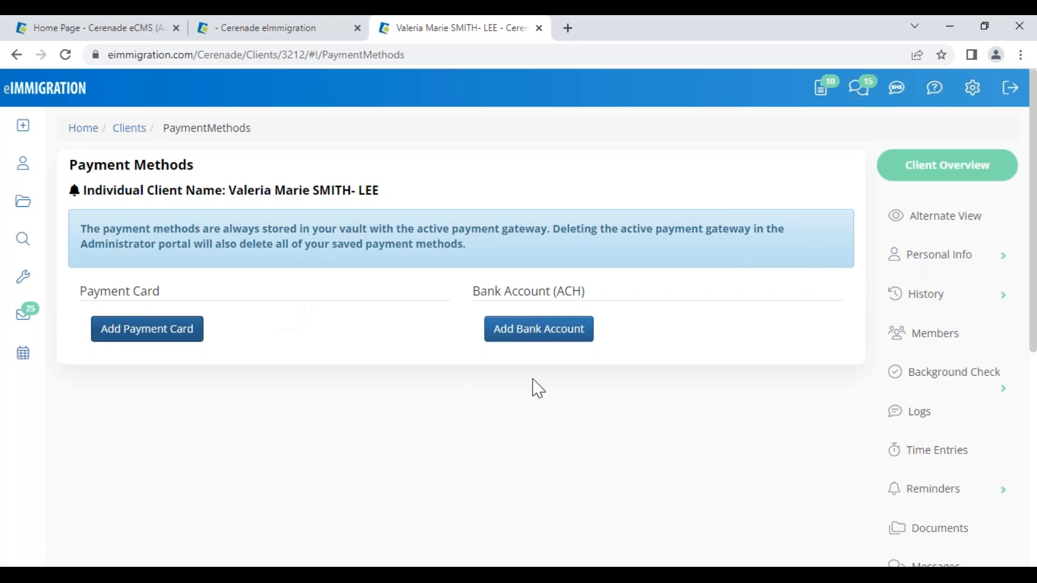
{"action": "scroll", "coordinate": [967, 498], "scroll_direction": "down", "scroll_amount": 3}
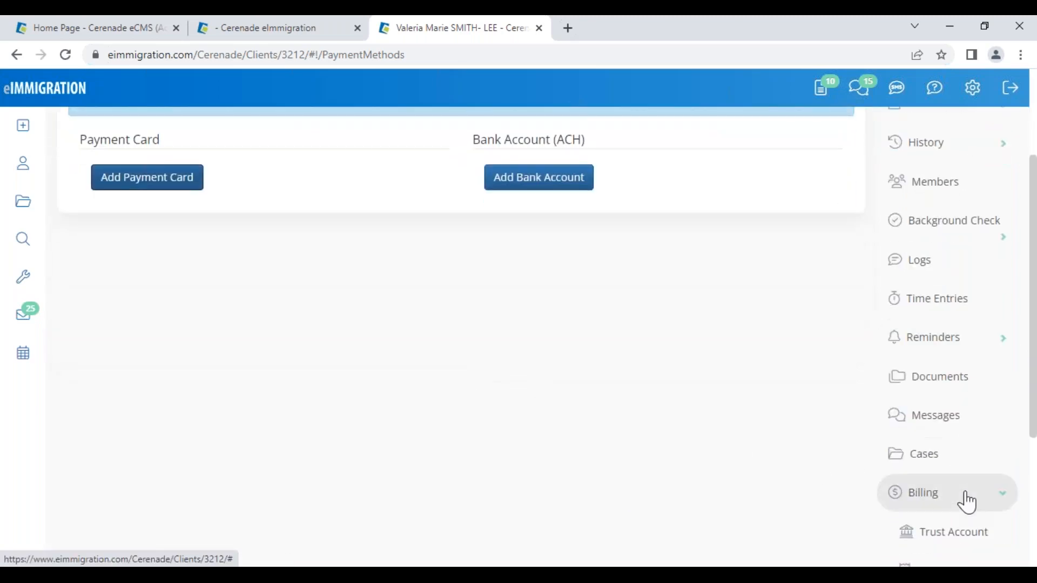
{"action": "left_click_drag", "start_coordinate": [94, 141], "coordinate": [198, 156]}
{"action": "left_click", "coordinate": [283, 277]}
{"action": "left_click_drag", "start_coordinate": [488, 139], "coordinate": [616, 146]}
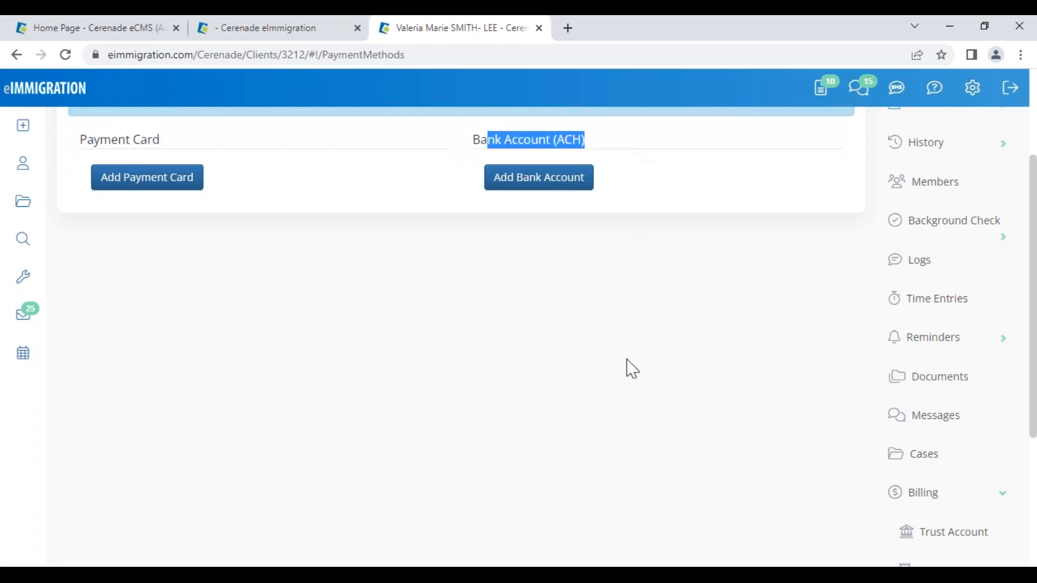
{"action": "left_click", "coordinate": [732, 377]}
{"action": "scroll", "coordinate": [976, 533], "scroll_direction": "down", "scroll_amount": 3}
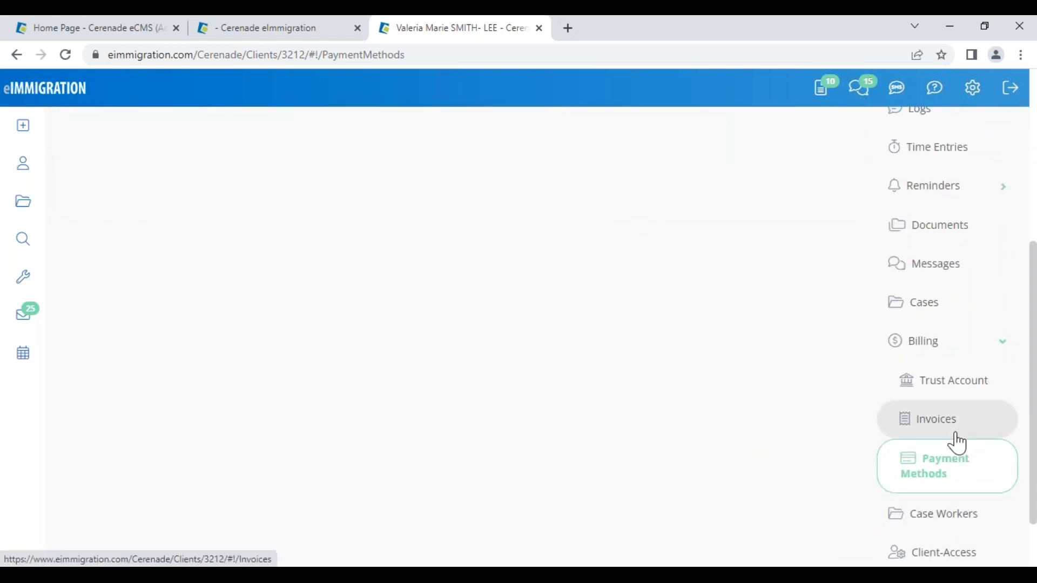
{"action": "left_click", "coordinate": [949, 431]}
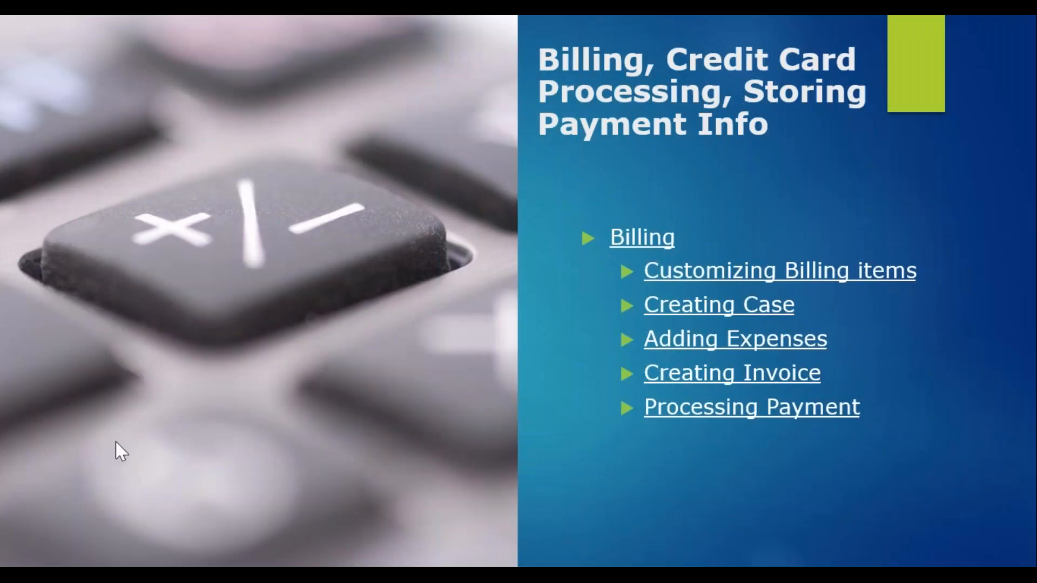
- Advance the presentation to the 'Billing - continued' slide
{"action": "key", "text": "Right"}
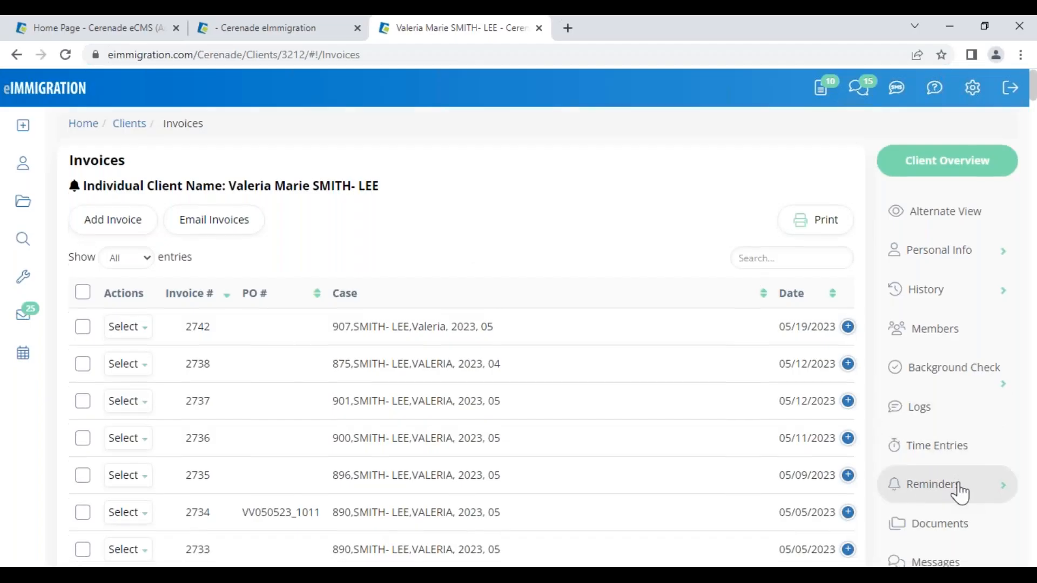
- Open the client's Trust Account under Billing and point out the $4,010.00 available balance
{"action": "scroll", "coordinate": [962, 493], "scroll_direction": "down", "scroll_amount": 3}
{"action": "left_click", "coordinate": [975, 486]}
{"action": "scroll", "coordinate": [967, 465], "scroll_direction": "down", "scroll_amount": 3}
{"action": "left_click", "coordinate": [949, 393]}
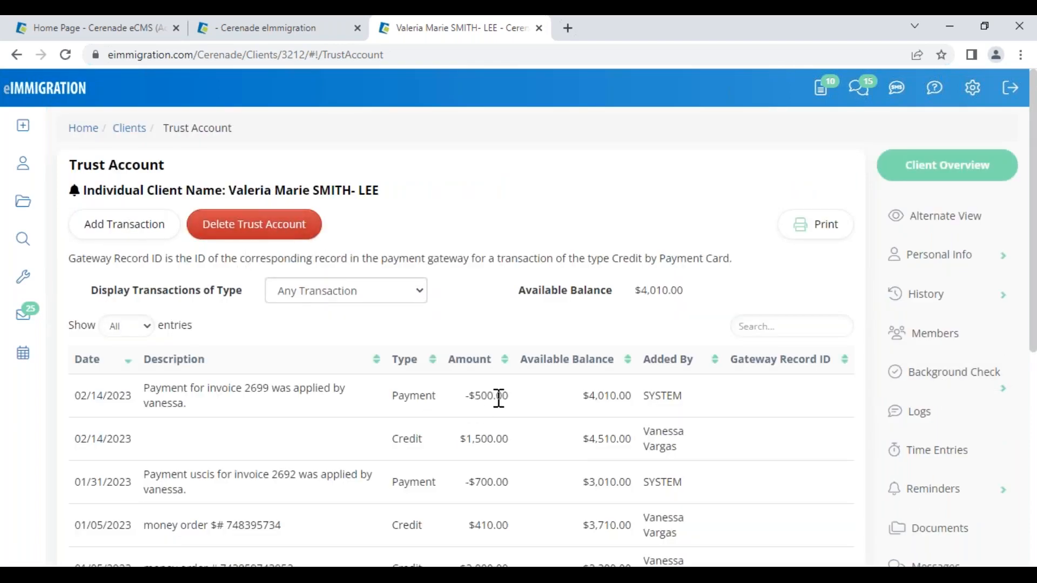
{"action": "left_click_drag", "start_coordinate": [635, 290], "coordinate": [683, 290]}
{"action": "left_click", "coordinate": [710, 294]}
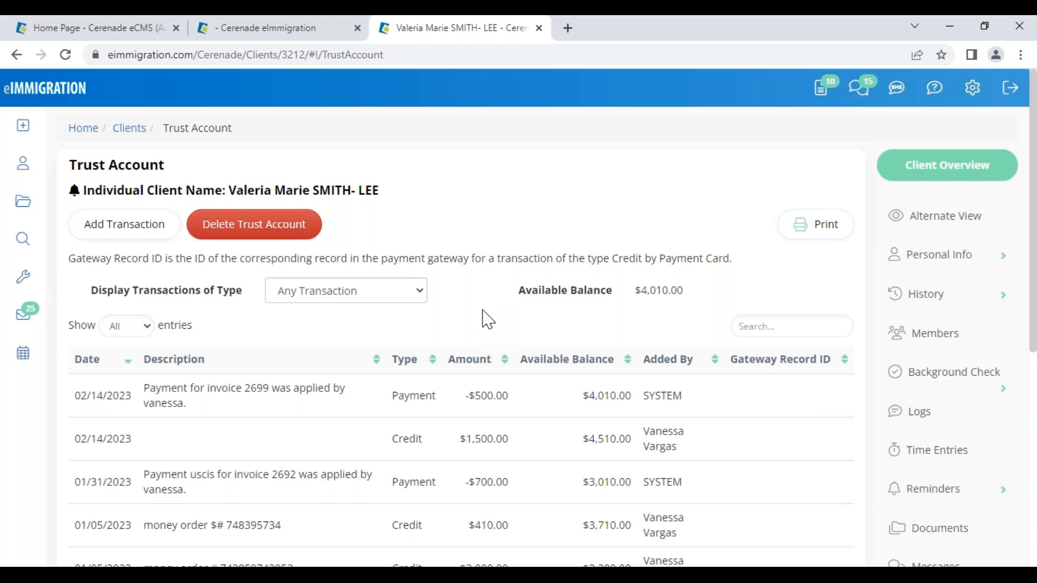
- Scroll the Trust Account page and open the client's Invoices list under Billing
{"action": "scroll", "coordinate": [882, 491], "scroll_direction": "down", "scroll_amount": 4}
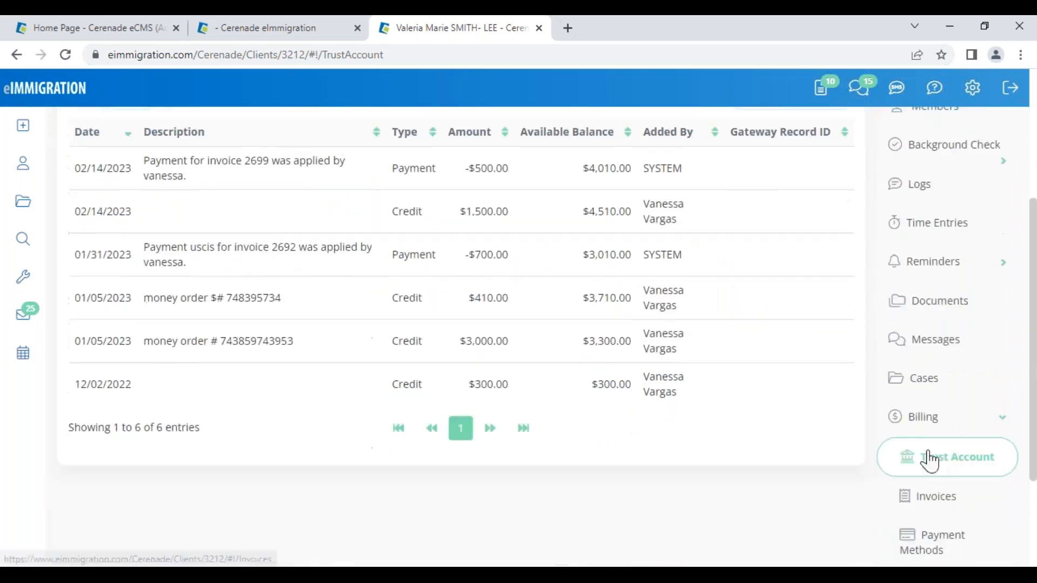
{"action": "left_click", "coordinate": [939, 500]}
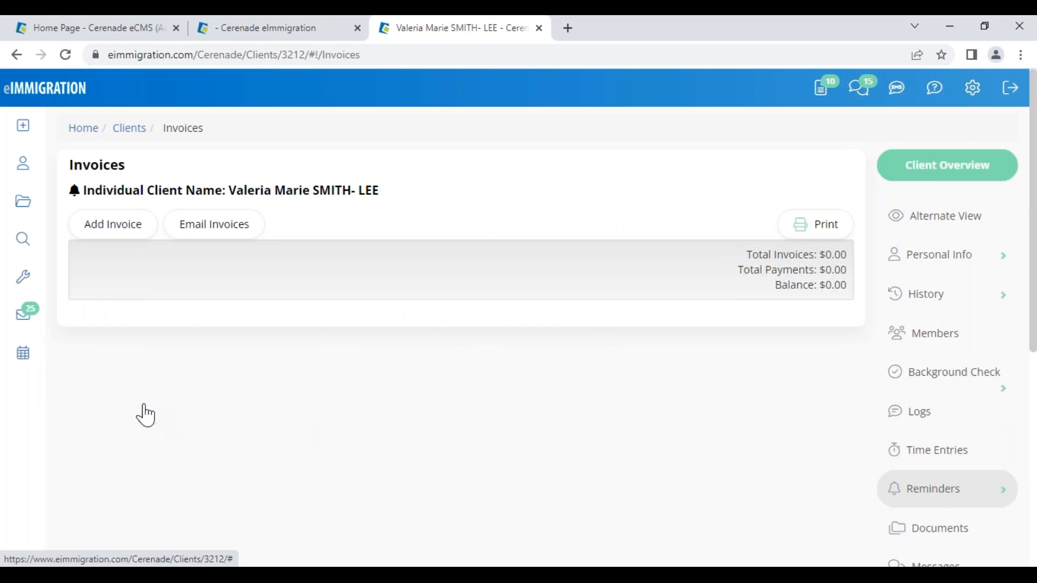
{"action": "mouse_move", "coordinate": [147, 334]}
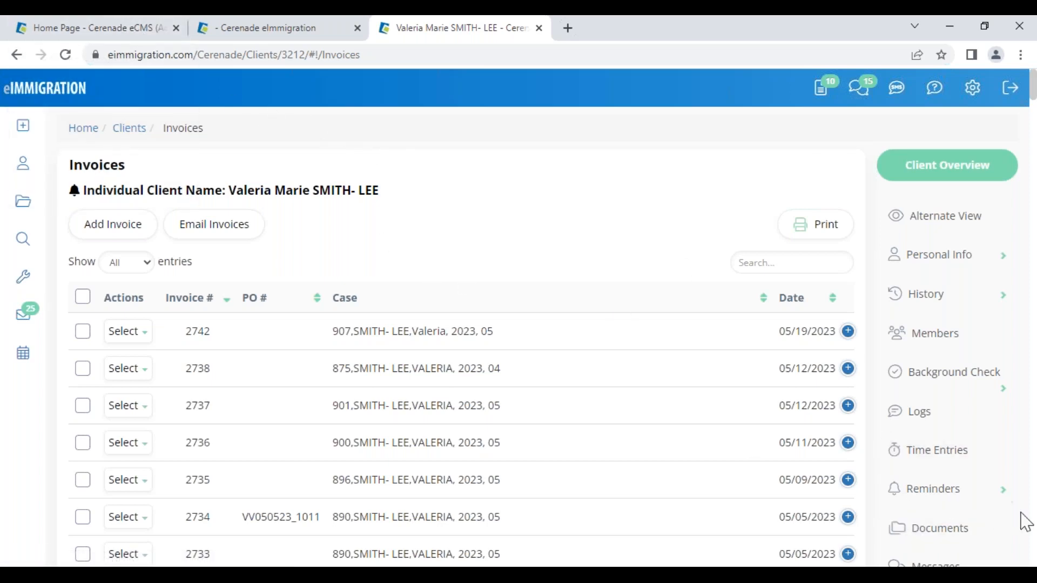
- In invoice 2742's Settings, pick a different saved Bill To address and save
{"action": "left_click", "coordinate": [128, 332]}
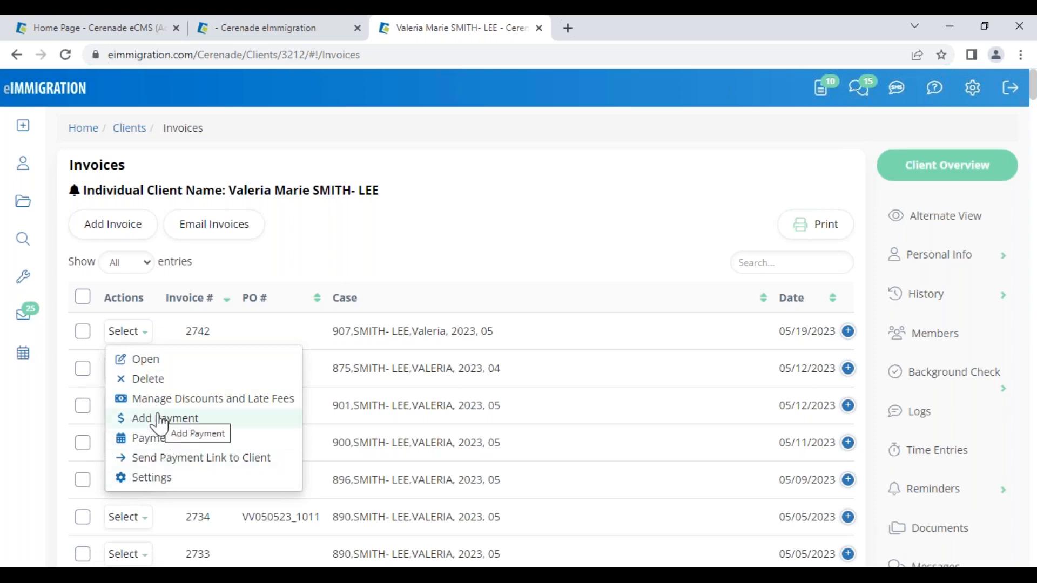
{"action": "left_click", "coordinate": [129, 332]}
{"action": "left_click", "coordinate": [151, 480]}
{"action": "scroll", "coordinate": [157, 470], "scroll_direction": "down", "scroll_amount": 3}
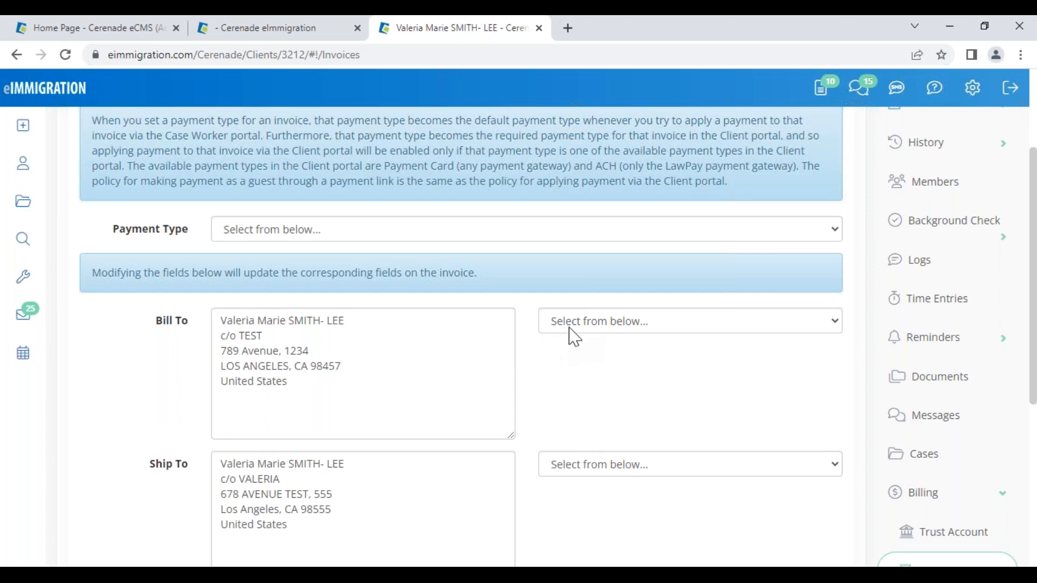
{"action": "left_click", "coordinate": [587, 324]}
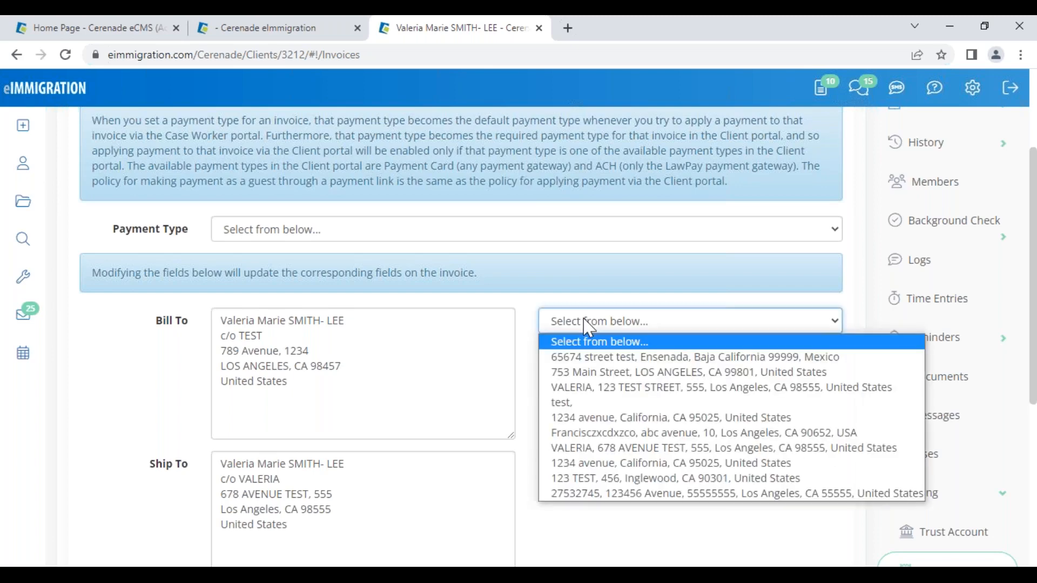
{"action": "left_click", "coordinate": [580, 386]}
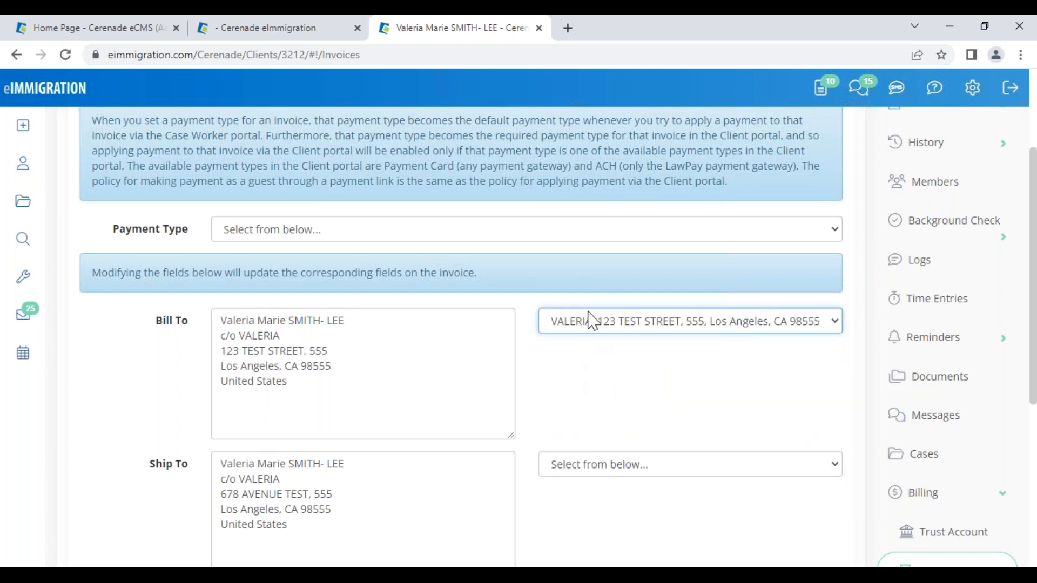
{"action": "scroll", "coordinate": [592, 371], "scroll_direction": "down", "scroll_amount": 6}
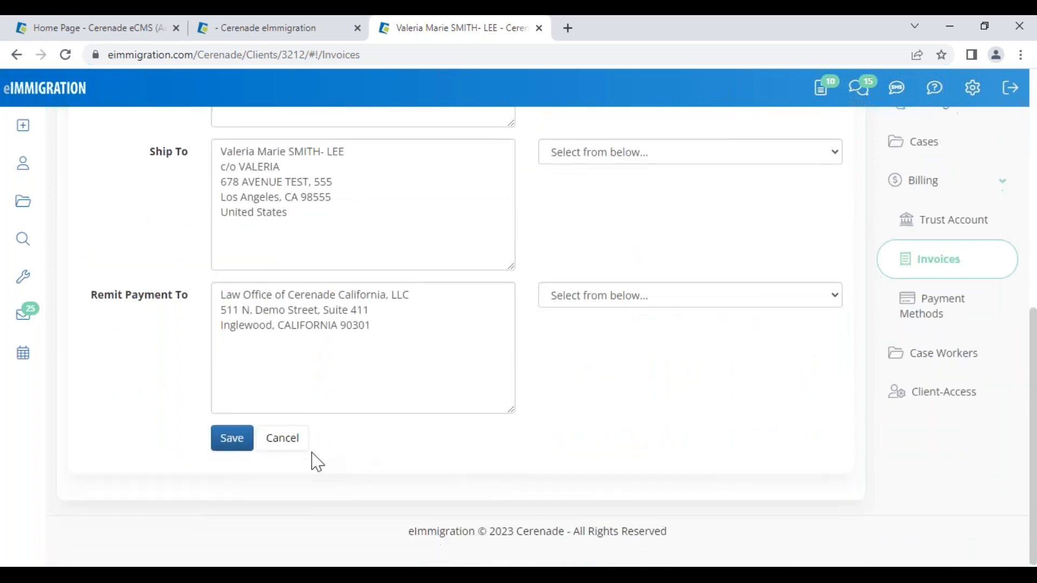
{"action": "left_click", "coordinate": [233, 437]}
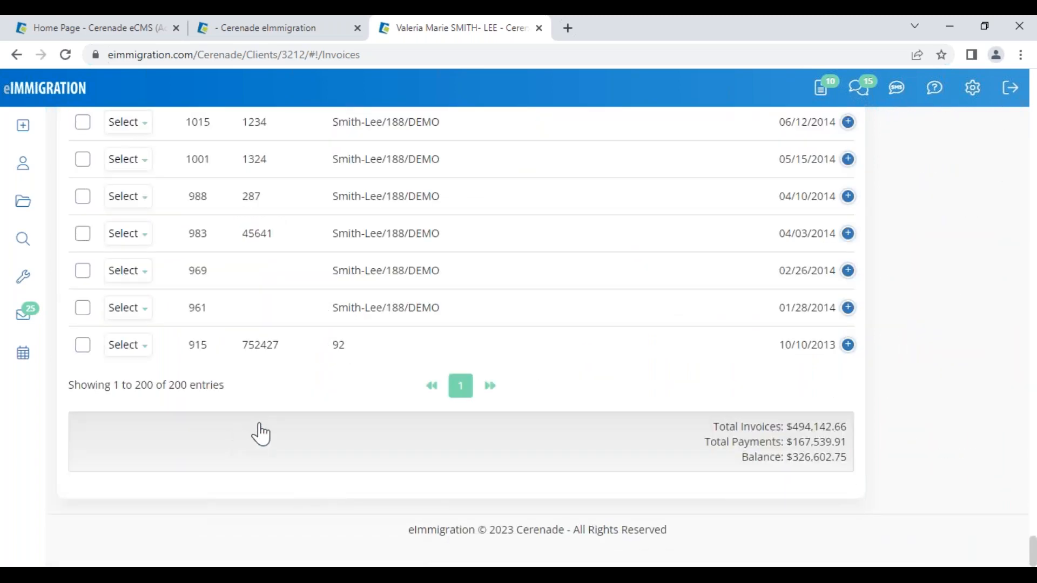
{"action": "scroll", "coordinate": [300, 411], "scroll_direction": "up", "scroll_amount": 12}
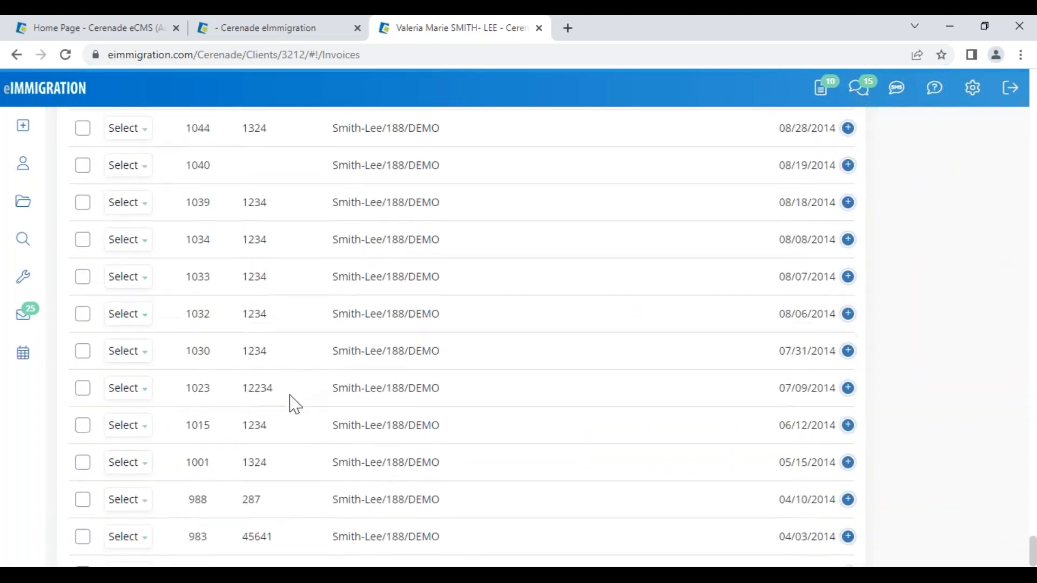
{"action": "scroll", "coordinate": [261, 318], "scroll_direction": "up", "scroll_amount": 11}
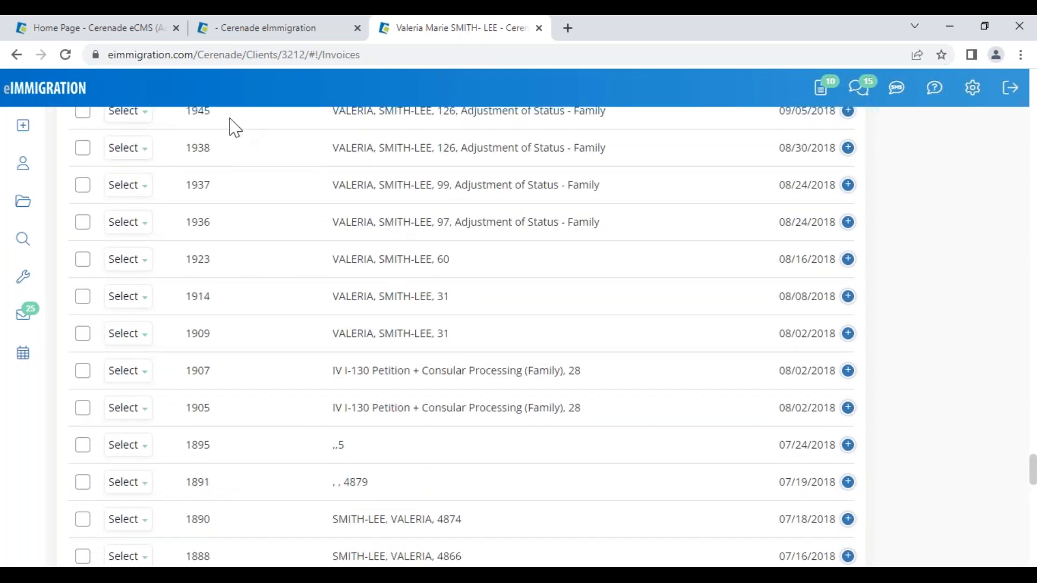
- Go to Administrator > Users and search the user list for the case worker
{"action": "left_click", "coordinate": [116, 28]}
{"action": "left_click", "coordinate": [131, 88]}
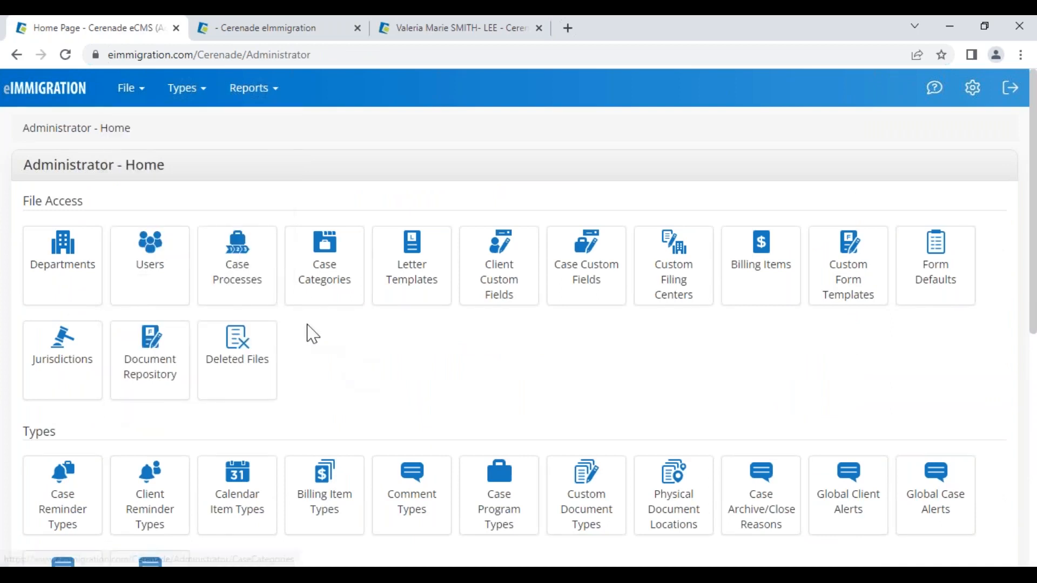
{"action": "left_click", "coordinate": [156, 255]}
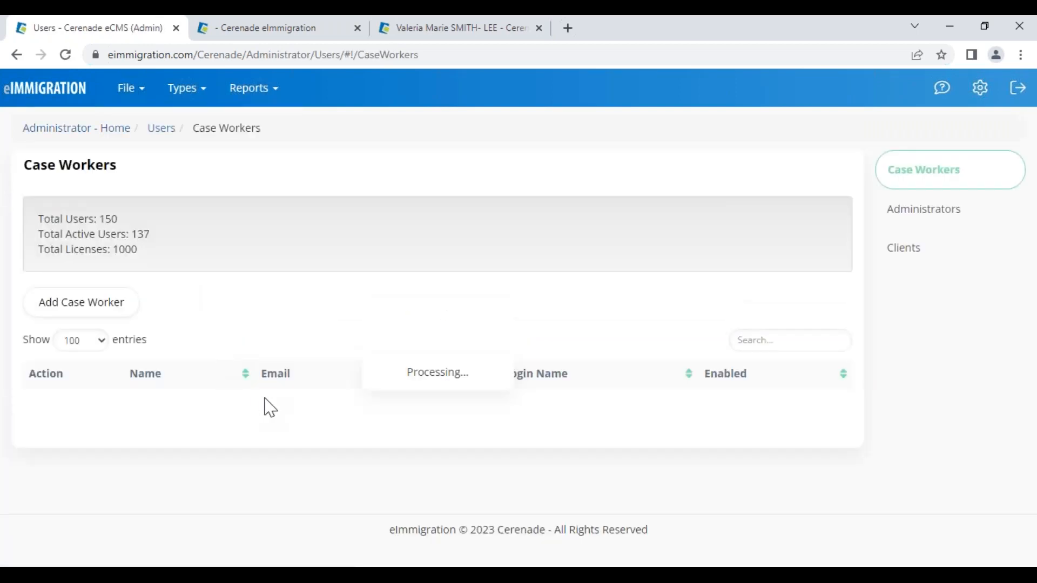
{"action": "left_click", "coordinate": [751, 341]}
{"action": "type", "text": "VANE"}
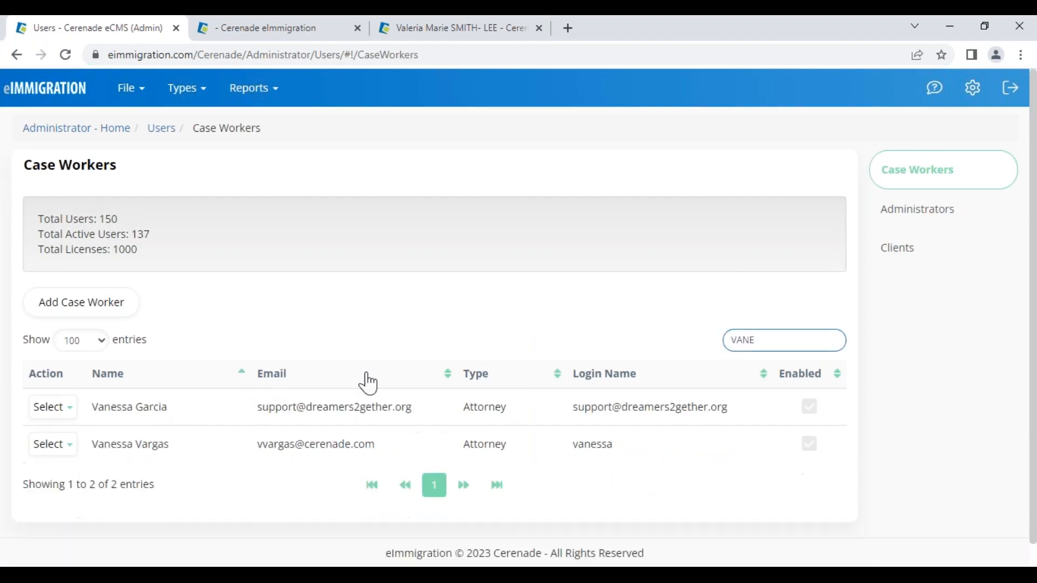
- Set the case worker's Billing » Reverse Payment right to Allowed and save
{"action": "left_click", "coordinate": [68, 446]}
{"action": "left_click", "coordinate": [69, 473]}
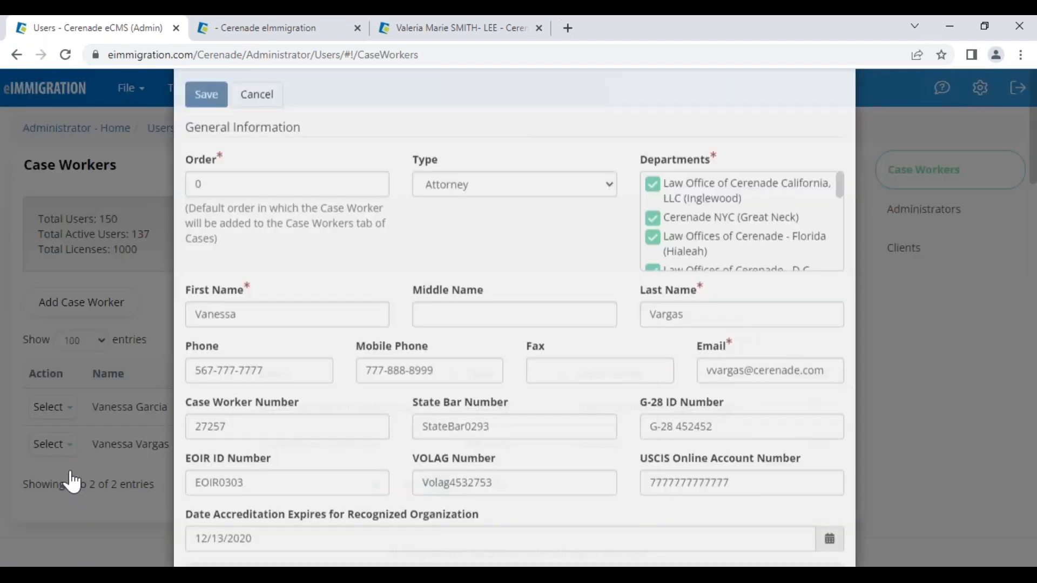
{"action": "scroll", "coordinate": [321, 378], "scroll_direction": "down", "scroll_amount": 20}
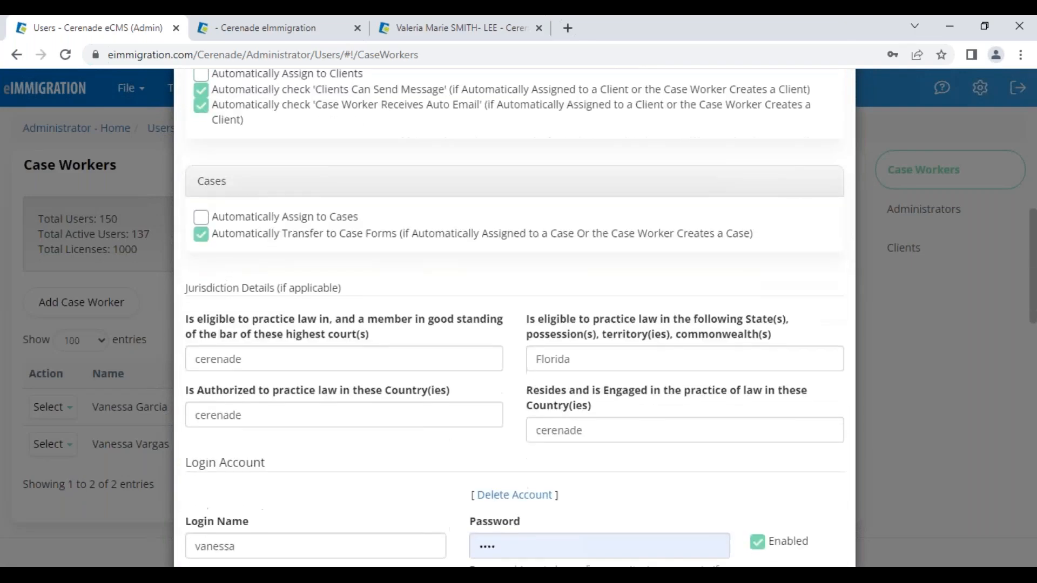
{"action": "left_click_drag", "start_coordinate": [193, 165], "coordinate": [269, 174]}
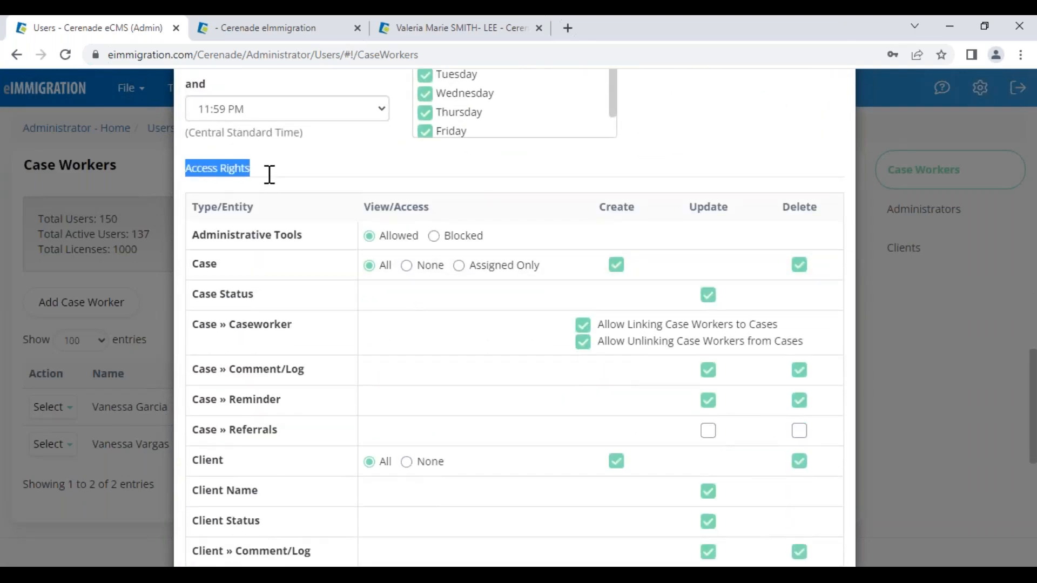
{"action": "scroll", "coordinate": [329, 346], "scroll_direction": "down", "scroll_amount": 4}
{"action": "scroll", "coordinate": [332, 353], "scroll_direction": "down", "scroll_amount": 2}
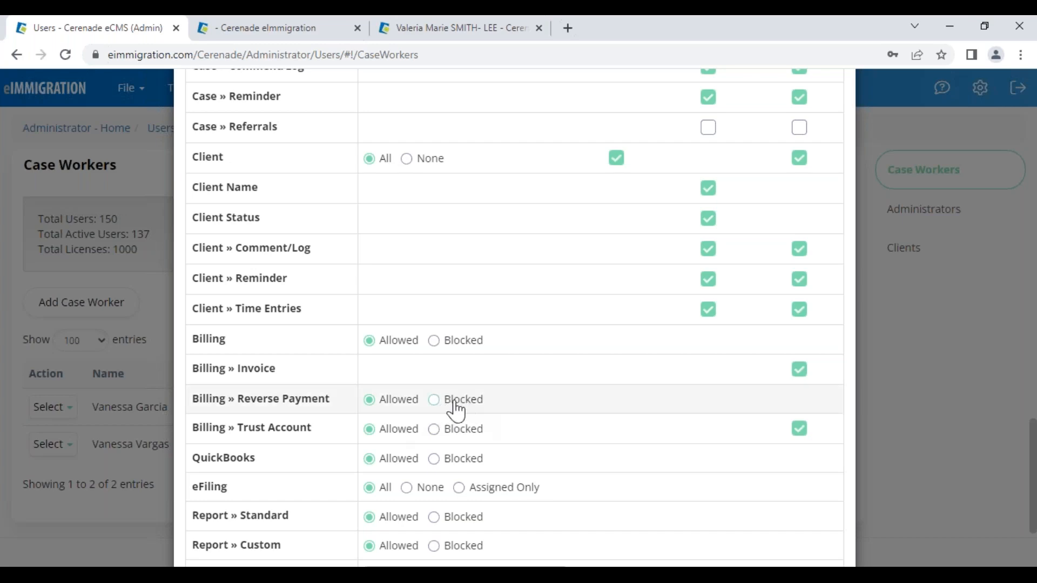
{"action": "scroll", "coordinate": [350, 421], "scroll_direction": "up", "scroll_amount": 20}
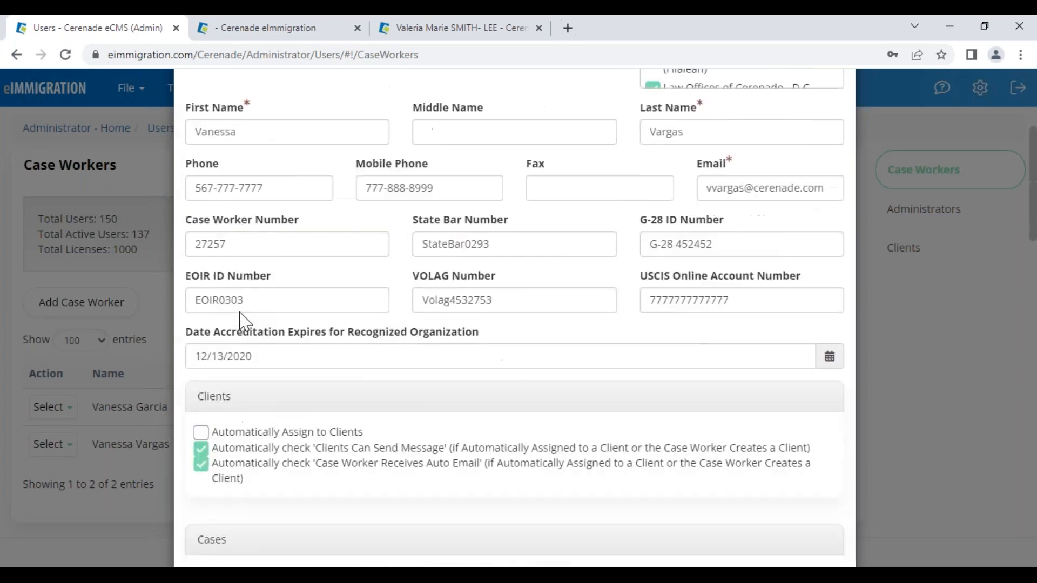
{"action": "left_click", "coordinate": [207, 160]}
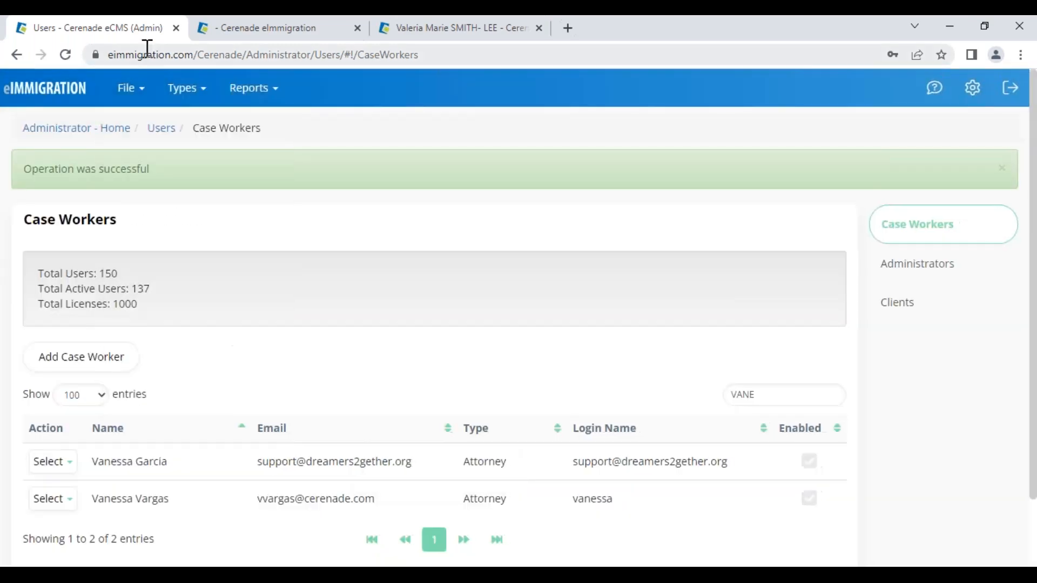
{"action": "left_click", "coordinate": [65, 55]}
- Return to the client's invoices and start a payment reversal on invoice 2742
{"action": "left_click", "coordinate": [299, 30]}
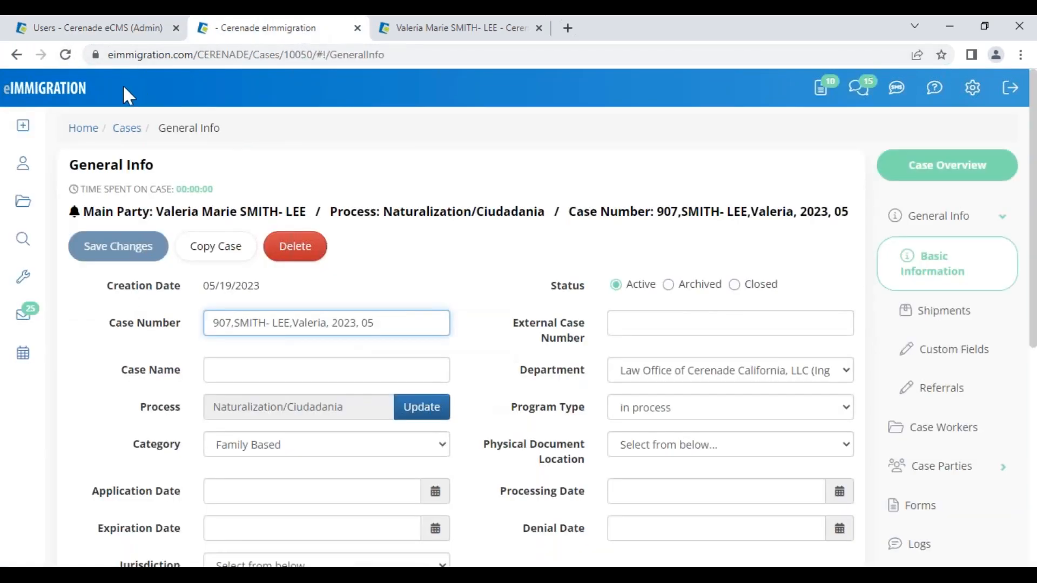
{"action": "left_click", "coordinate": [66, 54]}
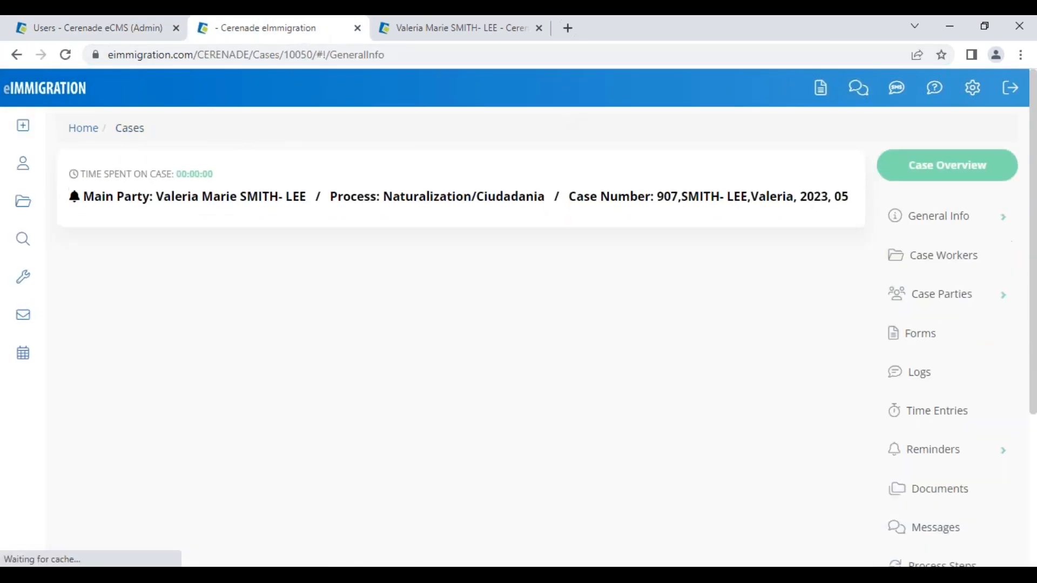
{"action": "left_click", "coordinate": [468, 29]}
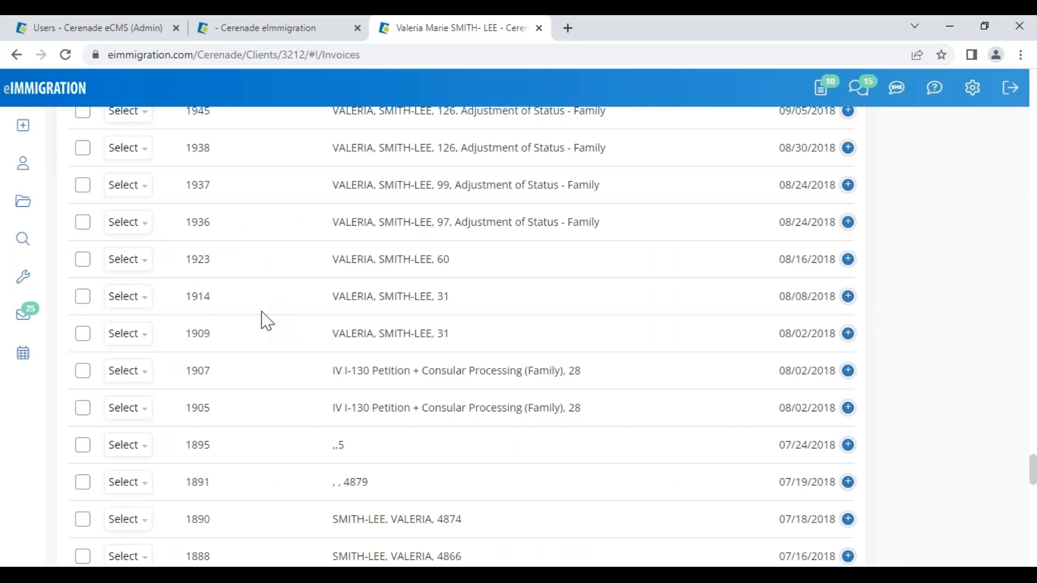
{"action": "scroll", "coordinate": [319, 357], "scroll_direction": "up", "scroll_amount": 10}
{"action": "scroll", "coordinate": [324, 353], "scroll_direction": "up", "scroll_amount": 5}
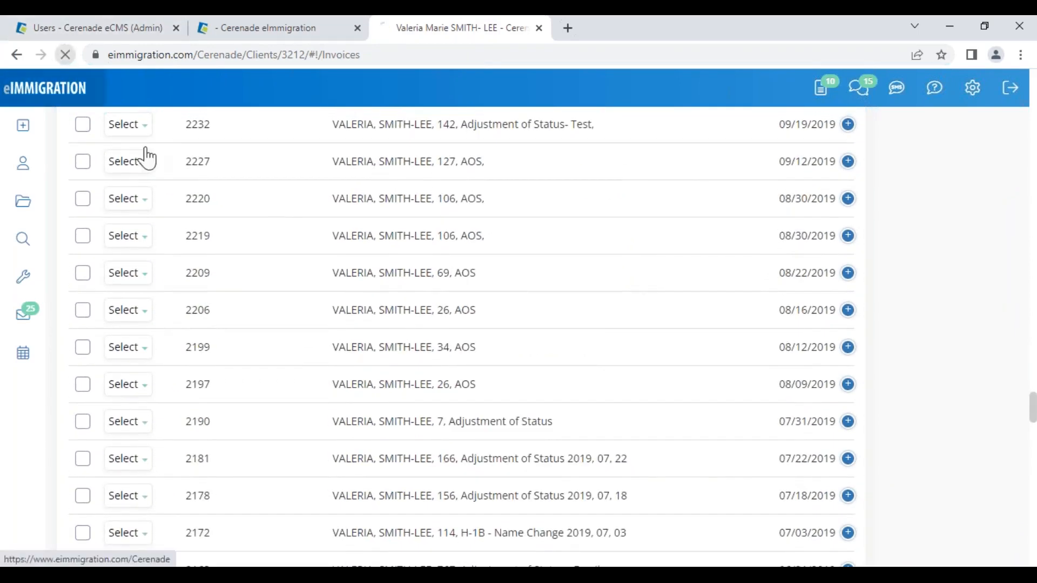
{"action": "scroll", "coordinate": [221, 227], "scroll_direction": "up", "scroll_amount": 7}
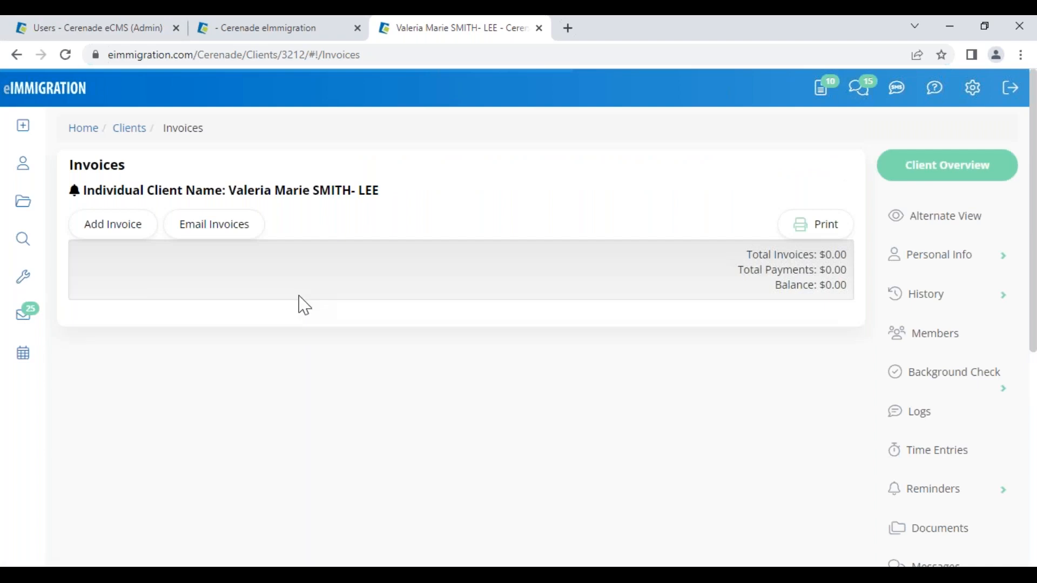
{"action": "left_click", "coordinate": [139, 338]}
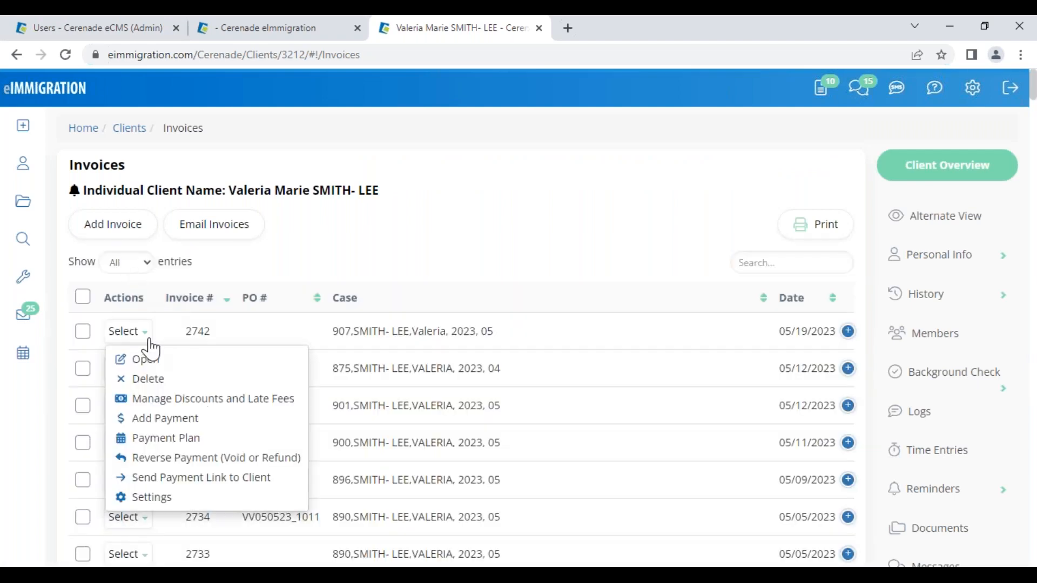
{"action": "left_click", "coordinate": [180, 466]}
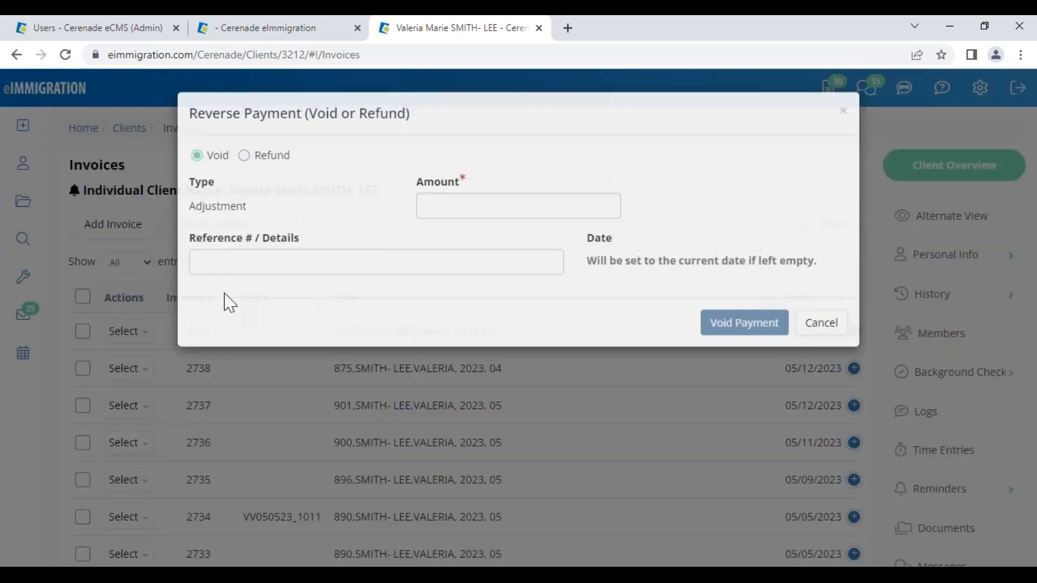
- Void the 500 payment with reference WRONG CLIENT, dated 05/18/2023
{"action": "left_click", "coordinate": [455, 206]}
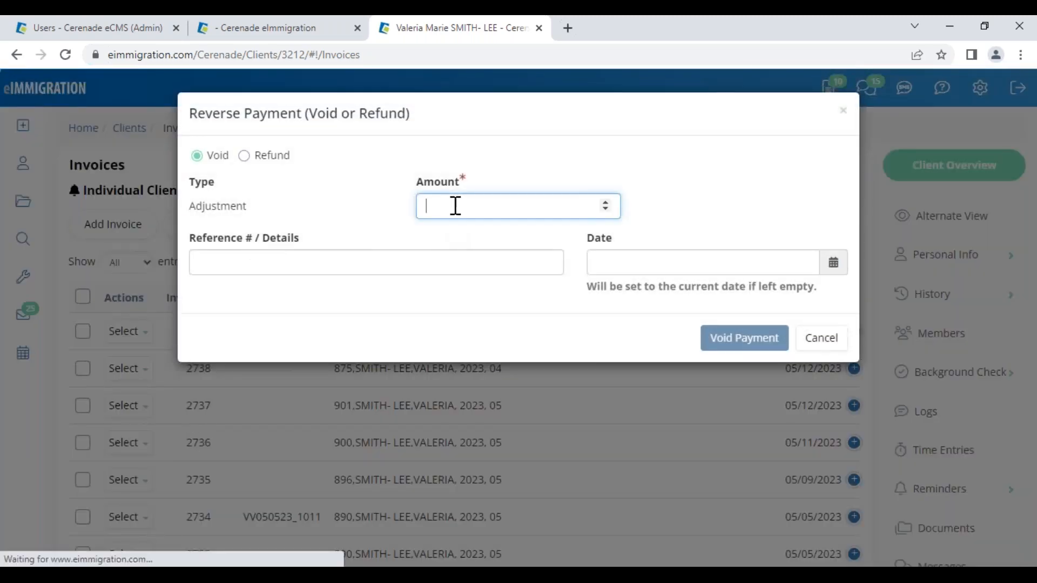
{"action": "type", "text": "500"}
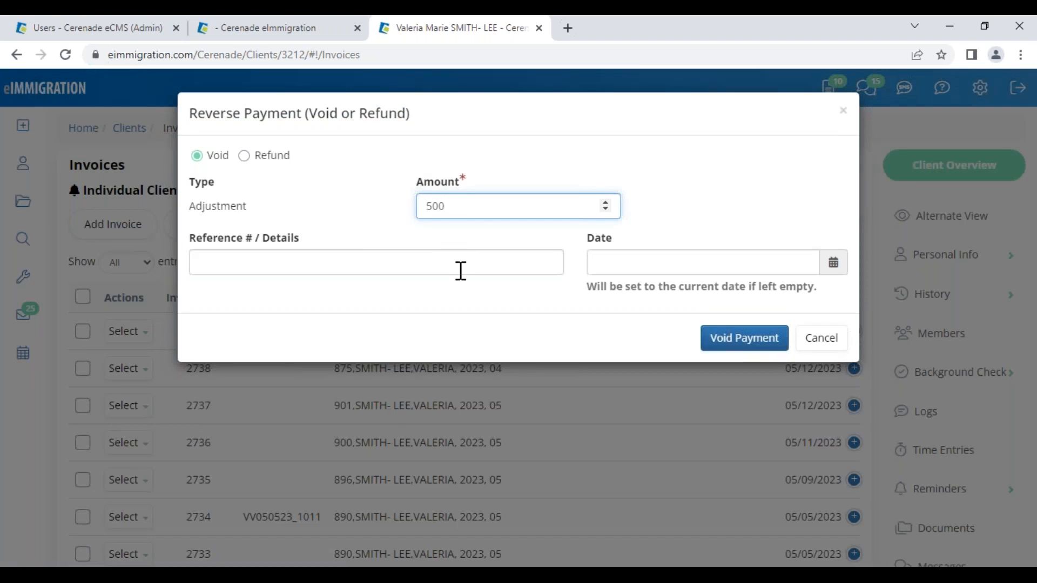
{"action": "left_click", "coordinate": [461, 271]}
{"action": "type", "text": "WRONG CLIENT"}
{"action": "left_click", "coordinate": [626, 262]}
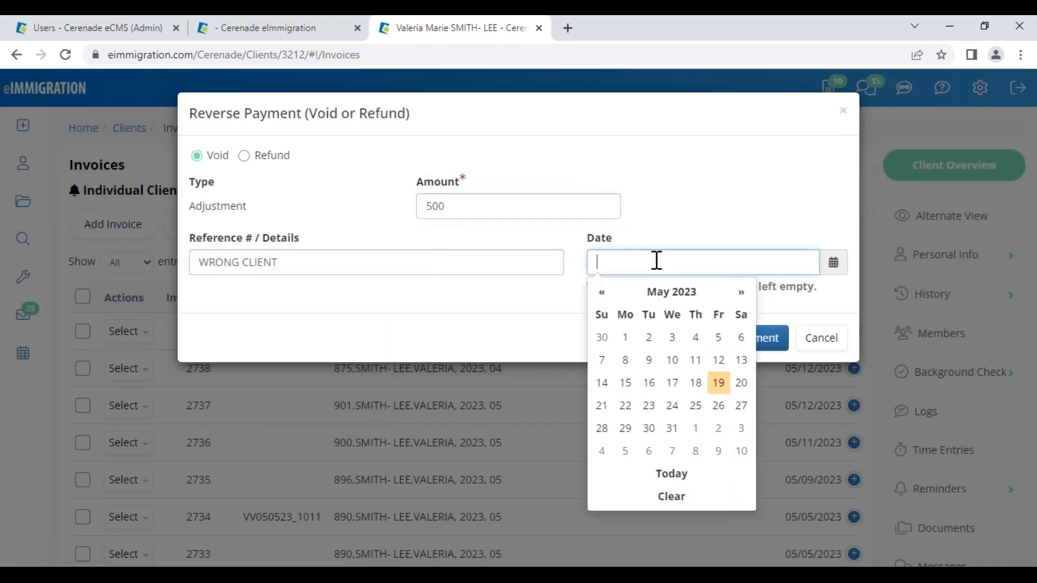
{"action": "left_click", "coordinate": [719, 383]}
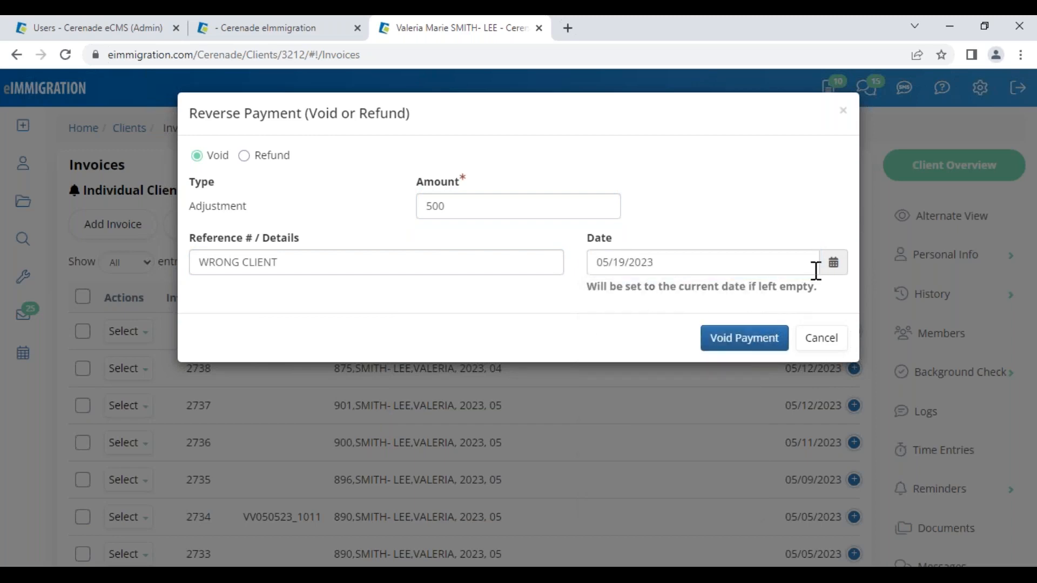
{"action": "left_click", "coordinate": [835, 268]}
{"action": "left_click", "coordinate": [695, 384]}
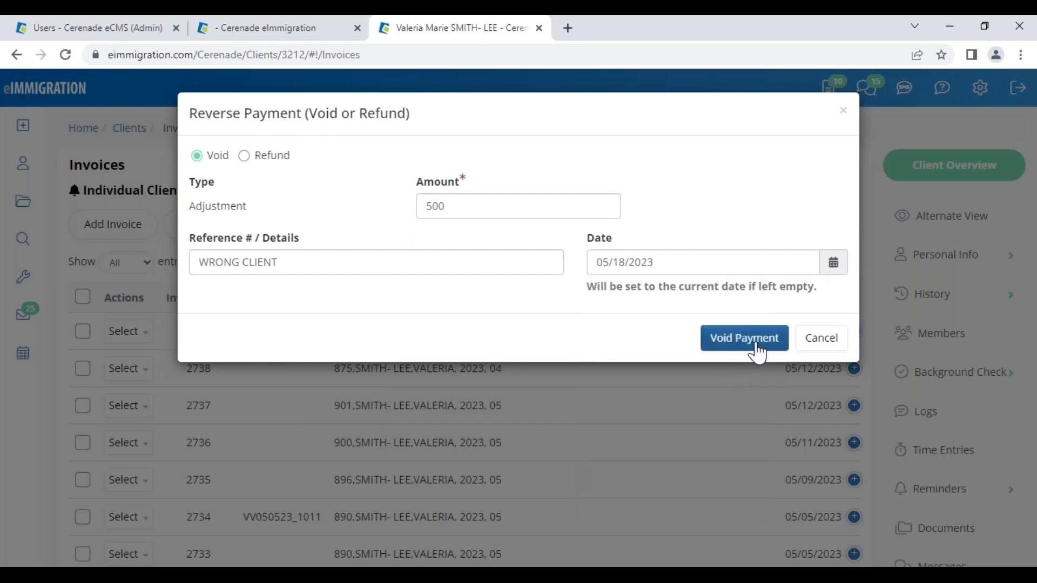
{"action": "left_click", "coordinate": [756, 341]}
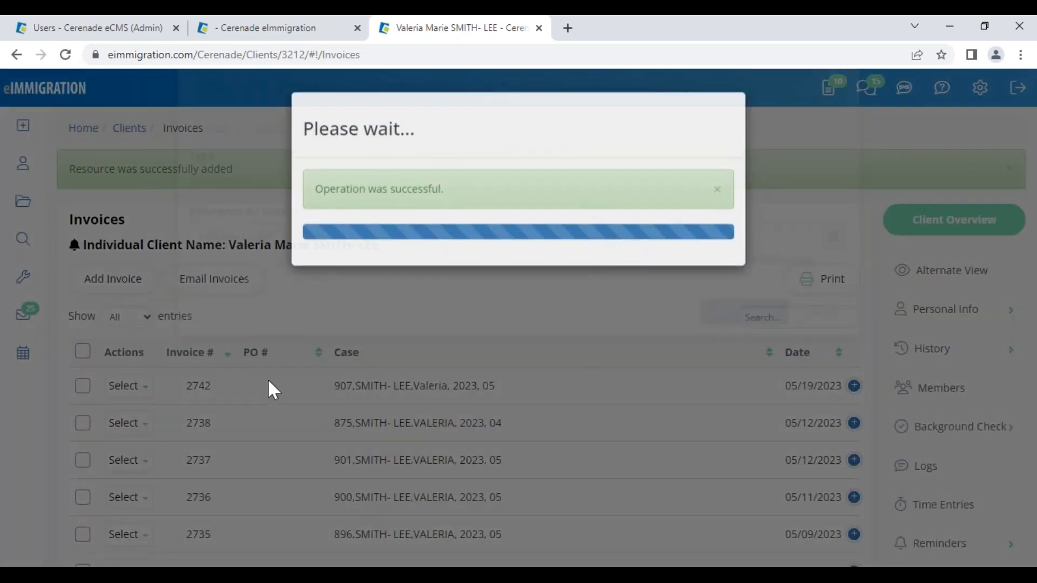
{"action": "left_click", "coordinate": [131, 386]}
{"action": "left_click", "coordinate": [179, 377]}
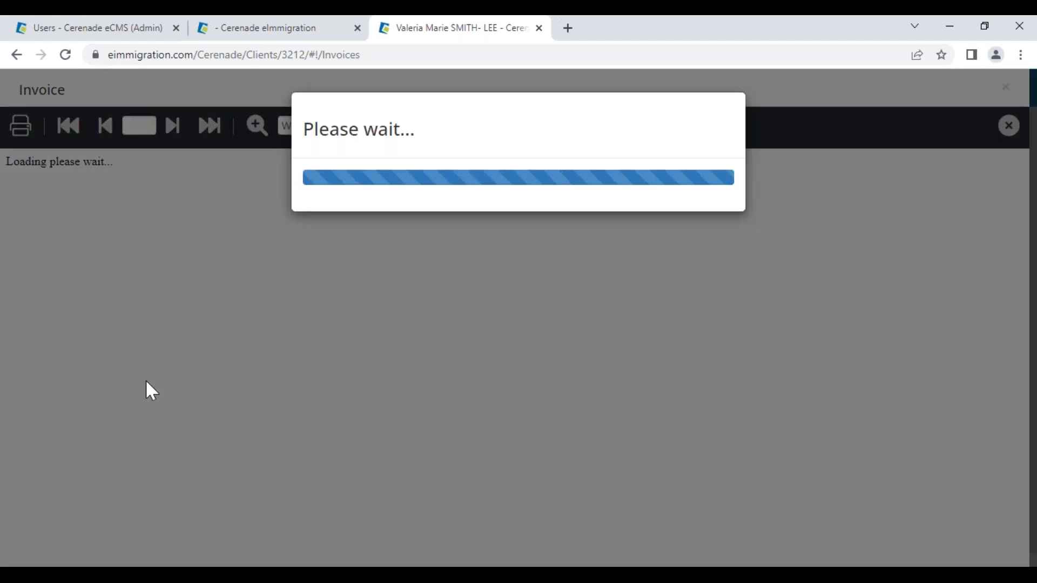
{"action": "scroll", "coordinate": [164, 349], "scroll_direction": "down", "scroll_amount": 1}
{"action": "scroll", "coordinate": [168, 354], "scroll_direction": "down", "scroll_amount": 2}
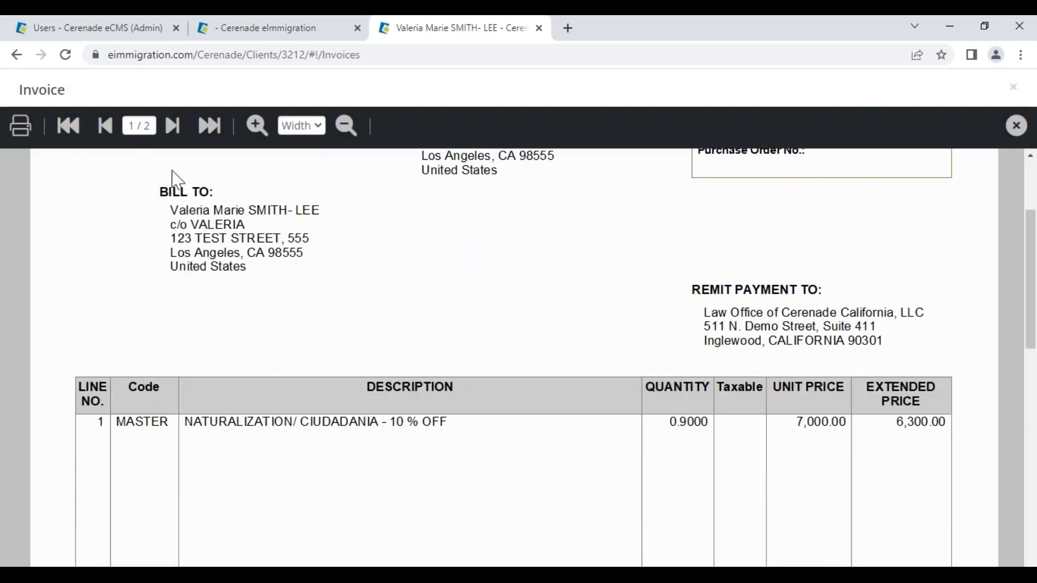
{"action": "left_click", "coordinate": [172, 126]}
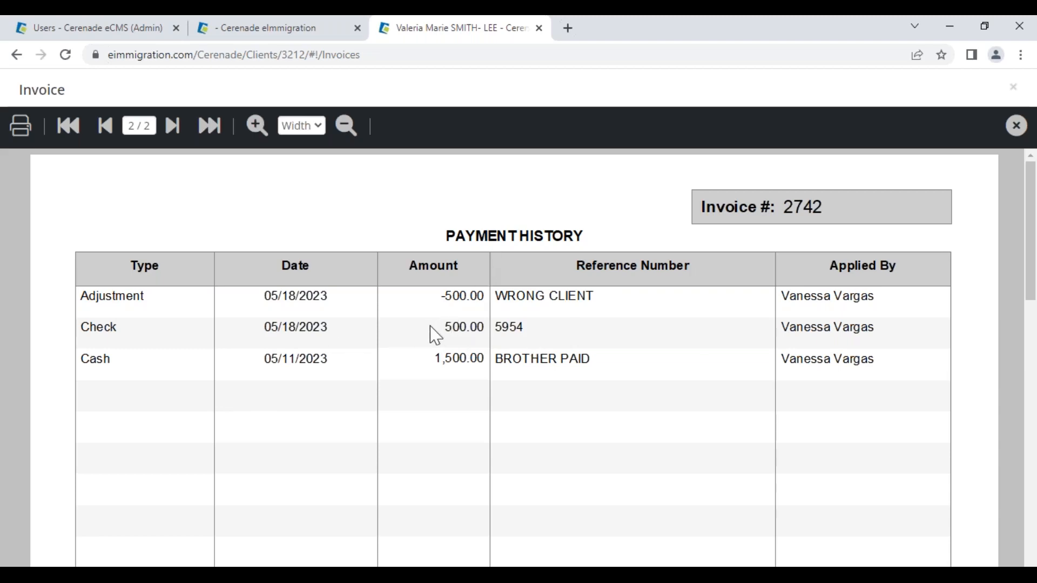
{"action": "left_click", "coordinate": [1014, 126]}
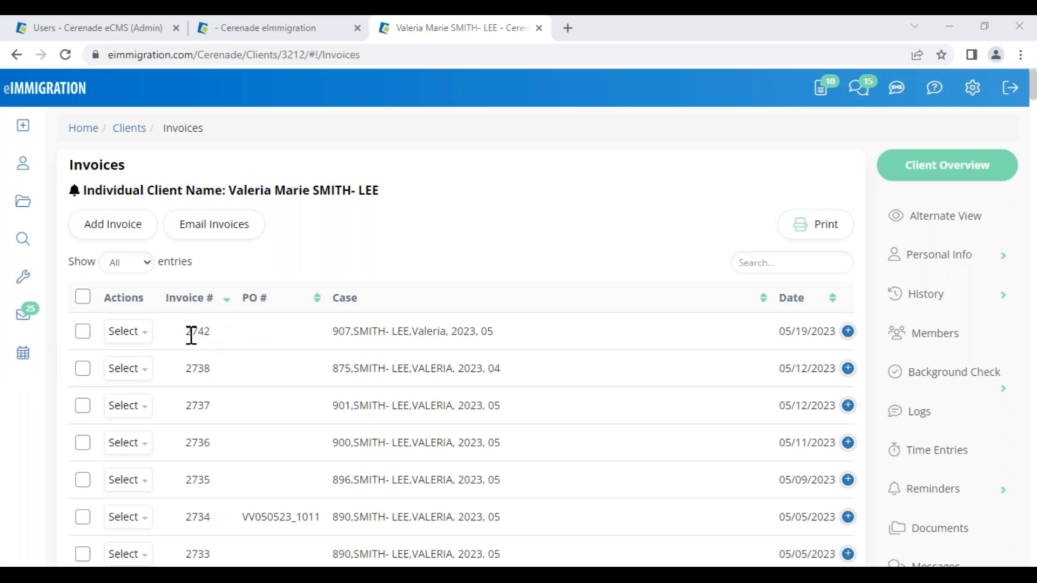
{"action": "left_click", "coordinate": [130, 332]}
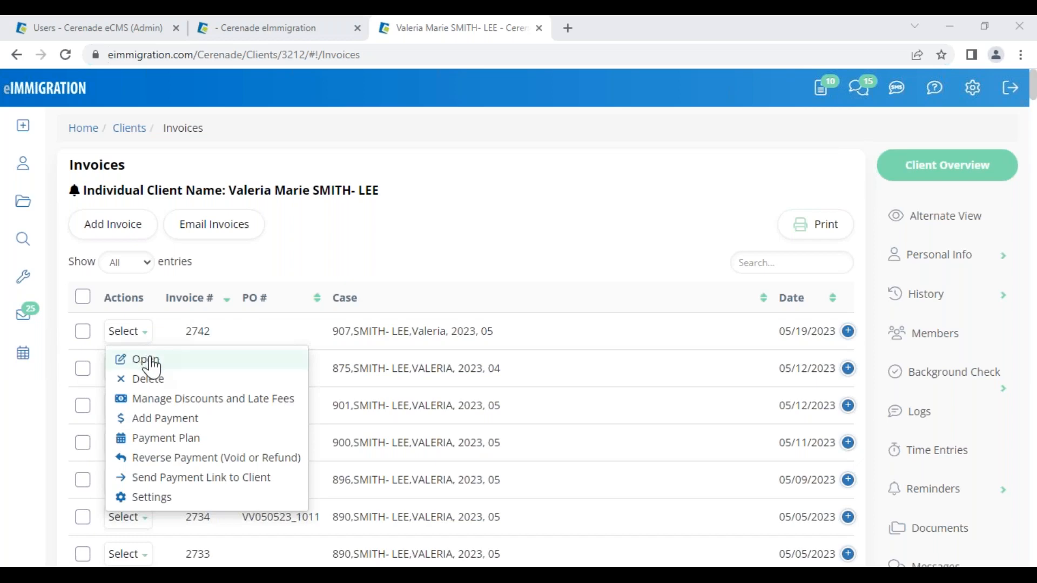
{"action": "left_click", "coordinate": [152, 360]}
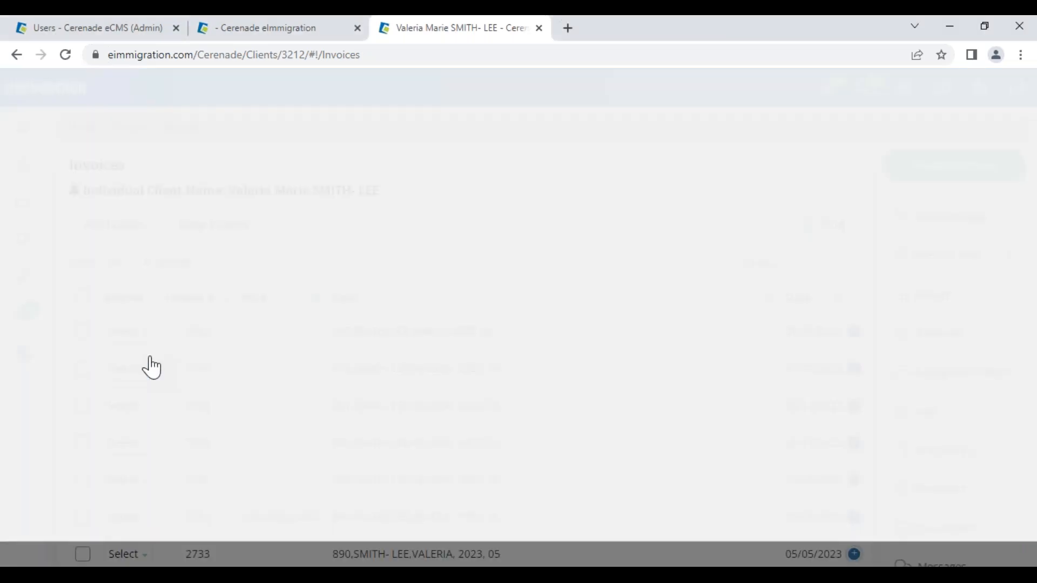
{"action": "scroll", "coordinate": [279, 422], "scroll_direction": "down", "scroll_amount": 5}
{"action": "scroll", "coordinate": [279, 432], "scroll_direction": "down", "scroll_amount": 3}
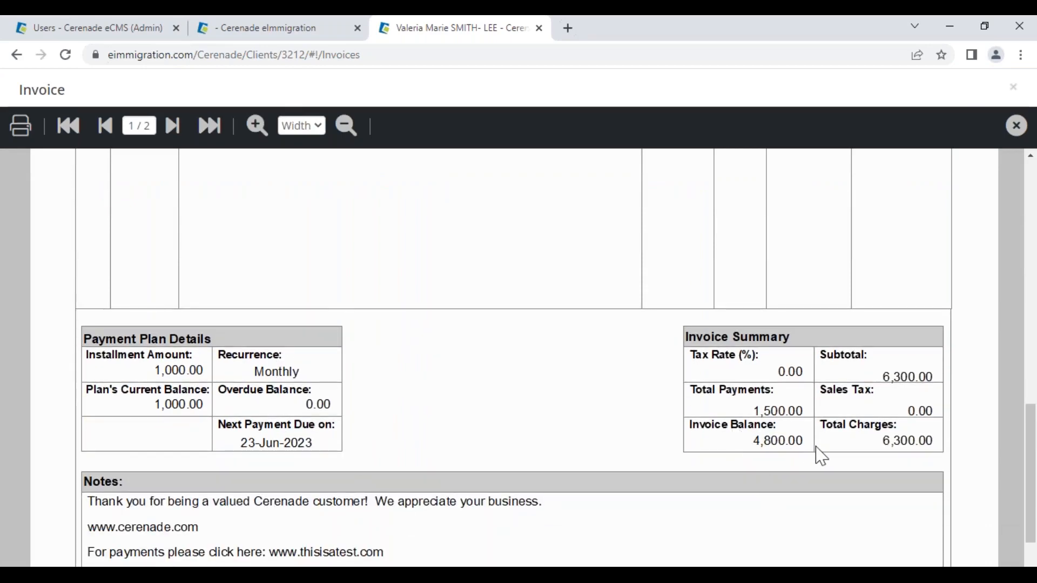
{"action": "left_click", "coordinate": [1016, 125]}
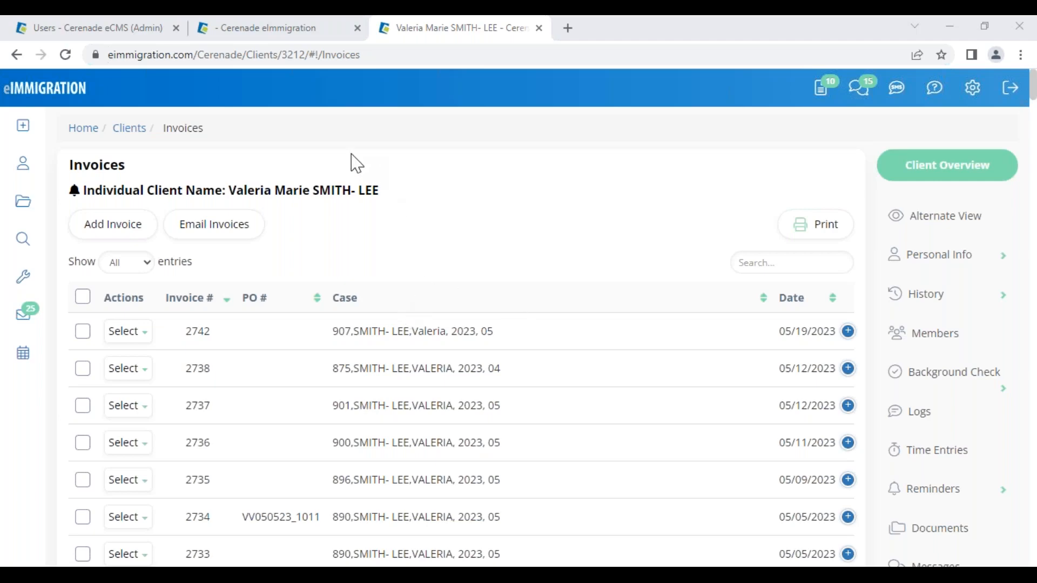
- From the Administrator home page, open Application Settings > Payment Gateway
{"action": "left_click", "coordinate": [129, 29]}
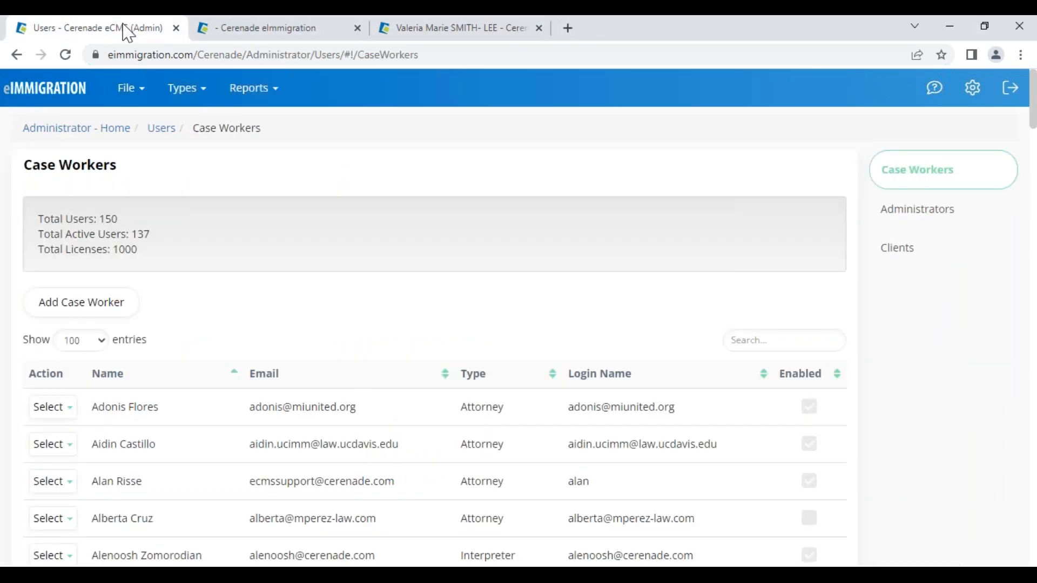
{"action": "left_click", "coordinate": [54, 96]}
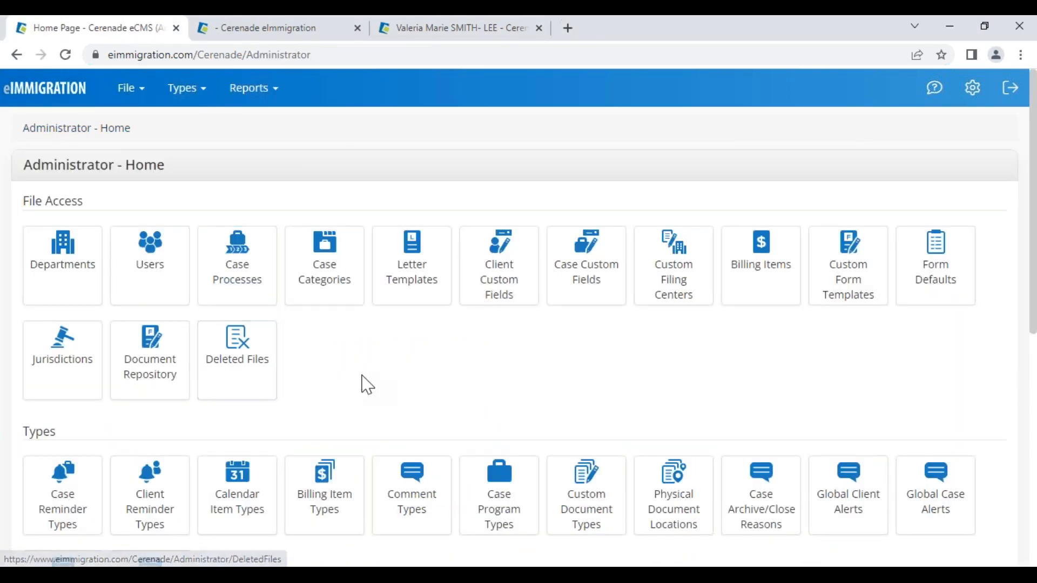
{"action": "scroll", "coordinate": [365, 397], "scroll_direction": "down", "scroll_amount": 7}
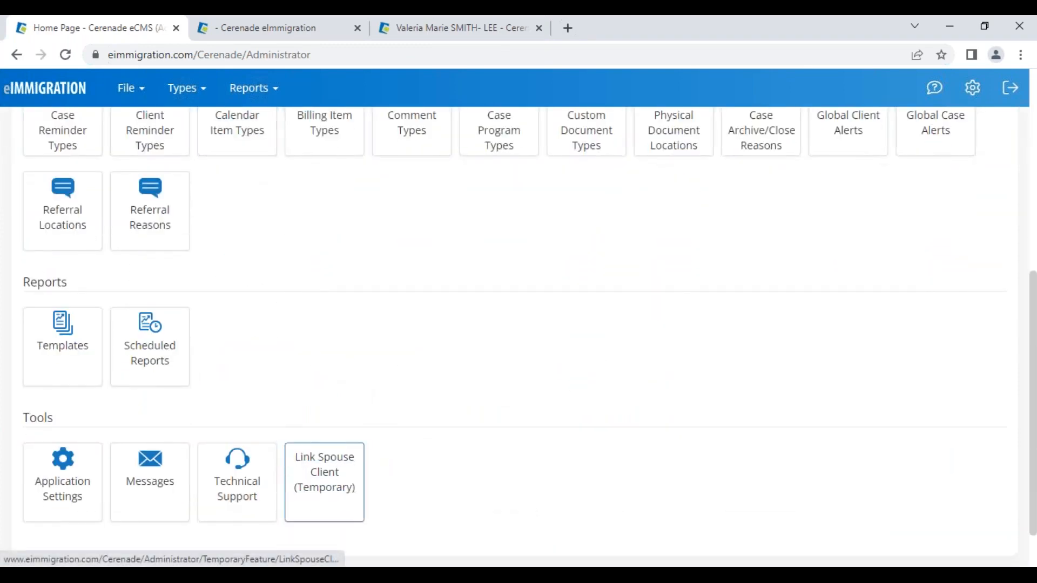
{"action": "left_click", "coordinate": [66, 491]}
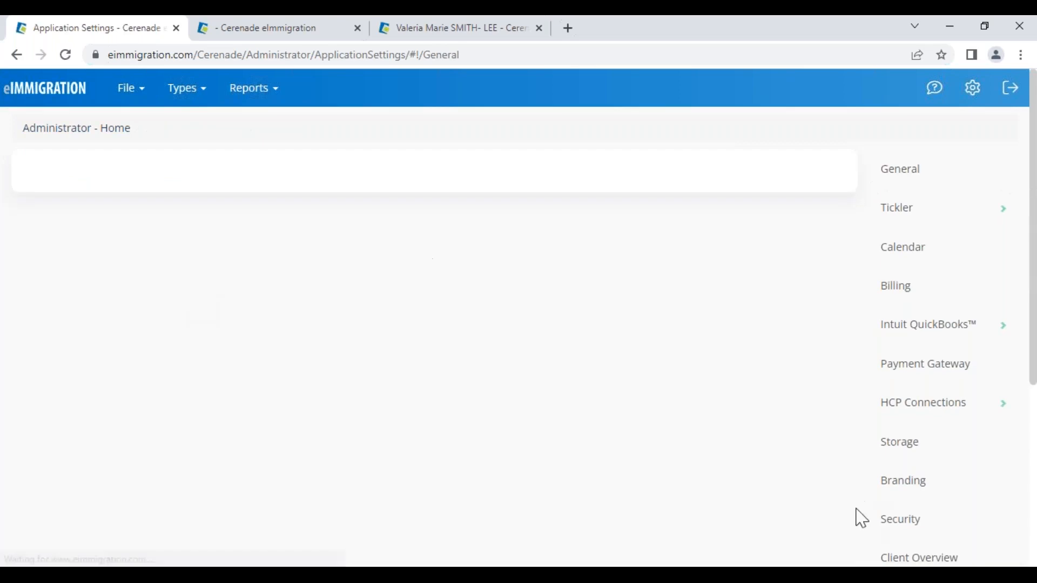
{"action": "left_click", "coordinate": [967, 374]}
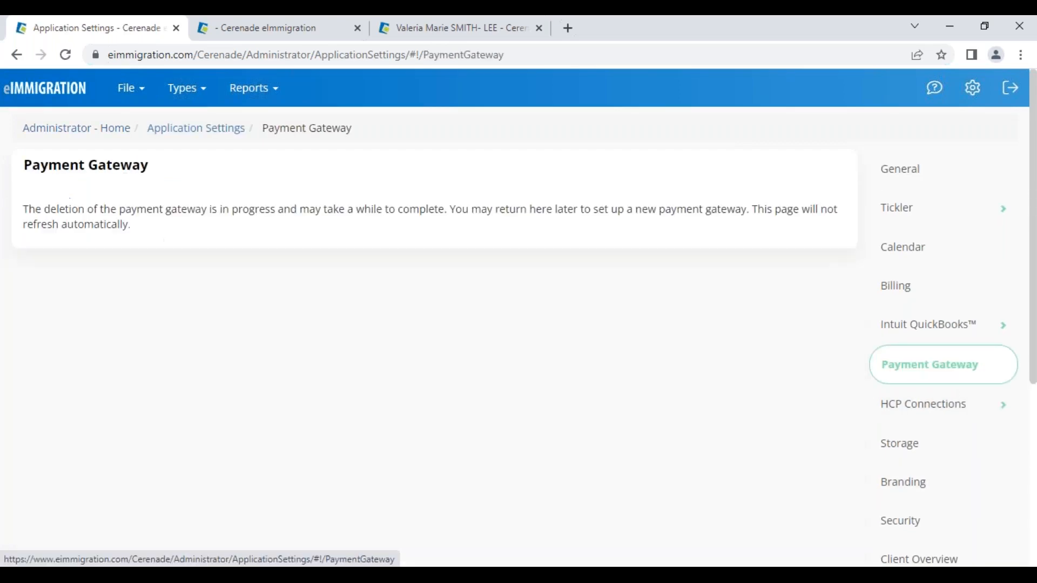
{"action": "left_click", "coordinate": [965, 371]}
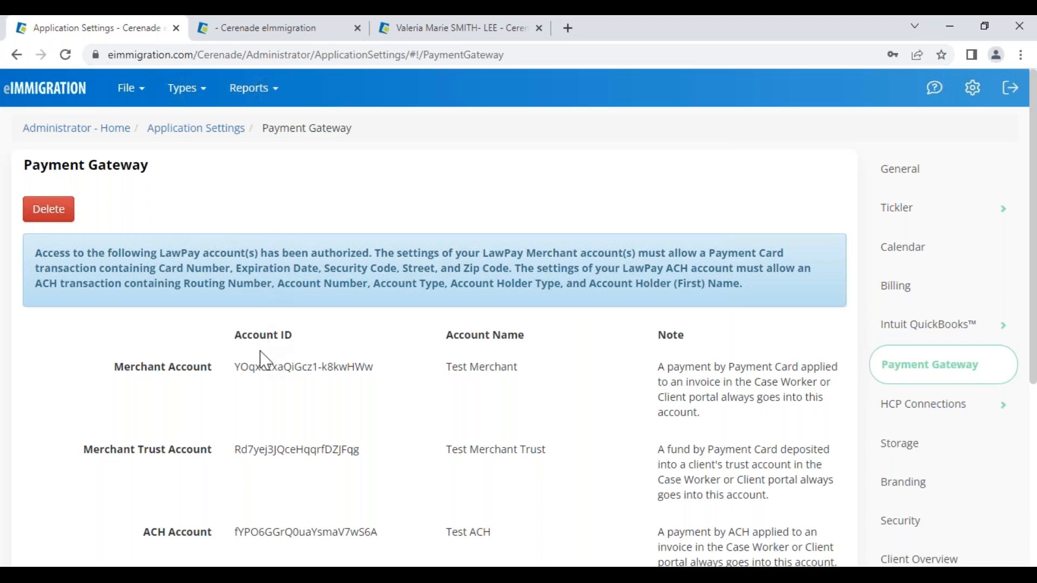
- Point out LawPay in the gateway settings and bring up the 'Billing, Credit Card Processing, Storing Payment Info' slide
{"action": "scroll", "coordinate": [260, 359], "scroll_direction": "down", "scroll_amount": 3}
{"action": "scroll", "coordinate": [323, 435], "scroll_direction": "up", "scroll_amount": 3}
{"action": "left_click_drag", "start_coordinate": [160, 254], "coordinate": [199, 256]}
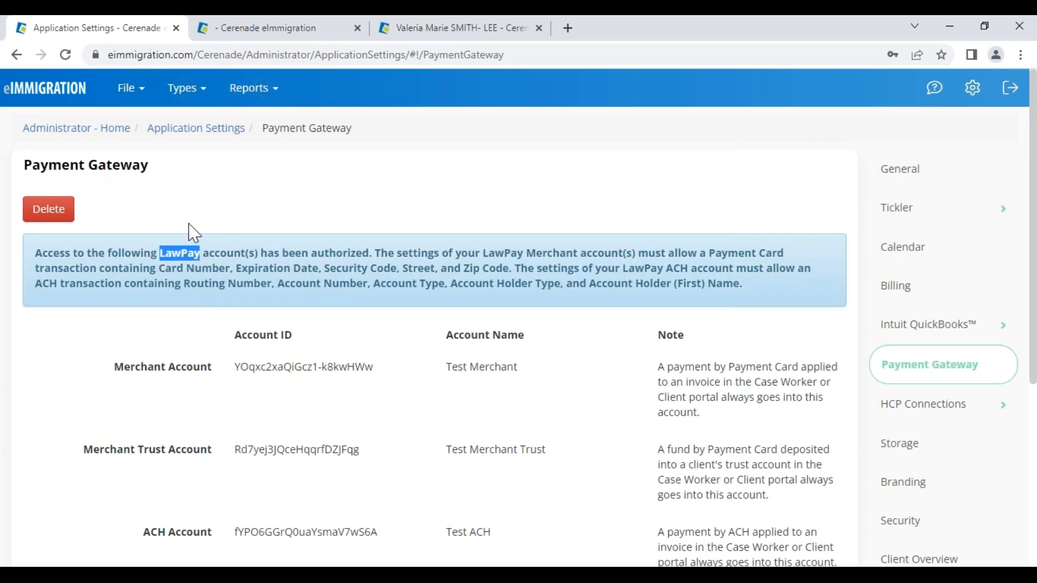
{"action": "left_click", "coordinate": [115, 214]}
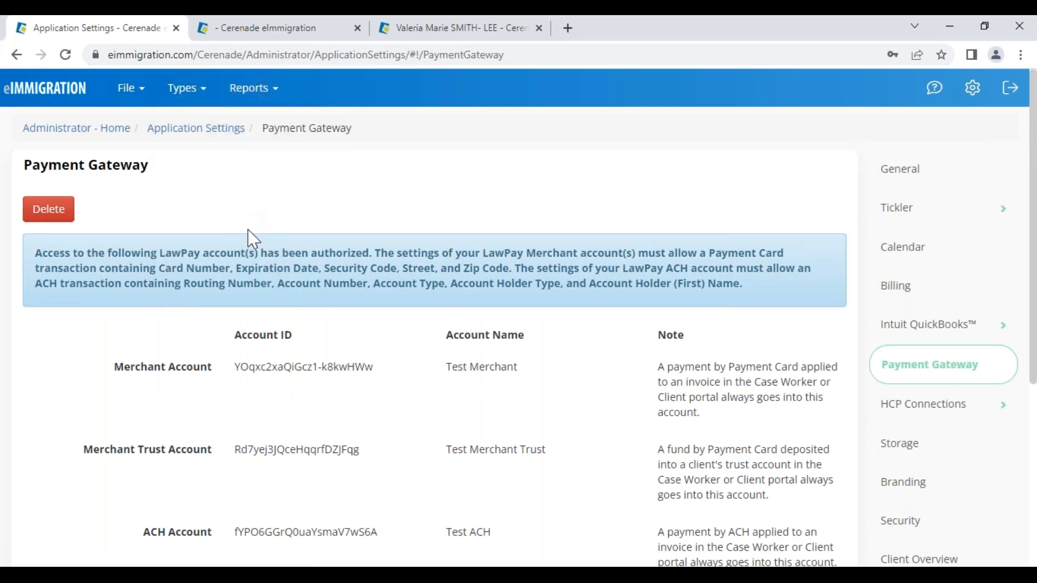
{"action": "mouse_move", "coordinate": [936, 95]}
{"action": "left_click", "coordinate": [522, 529]}
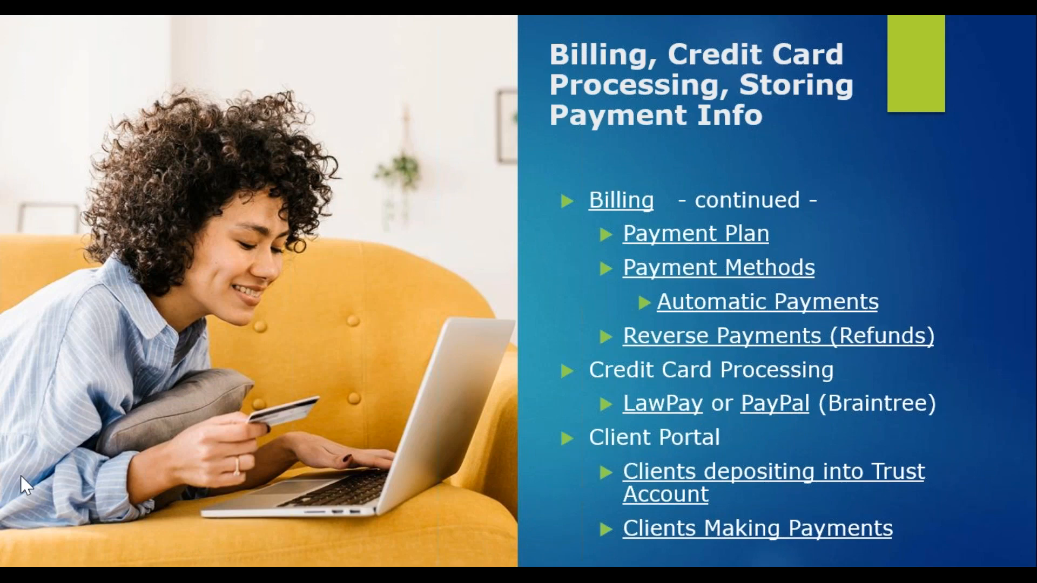
- Leave the slideshow and return to eImmigration's Payment Gateway settings in the browser
{"action": "key", "text": "alt+Tab"}
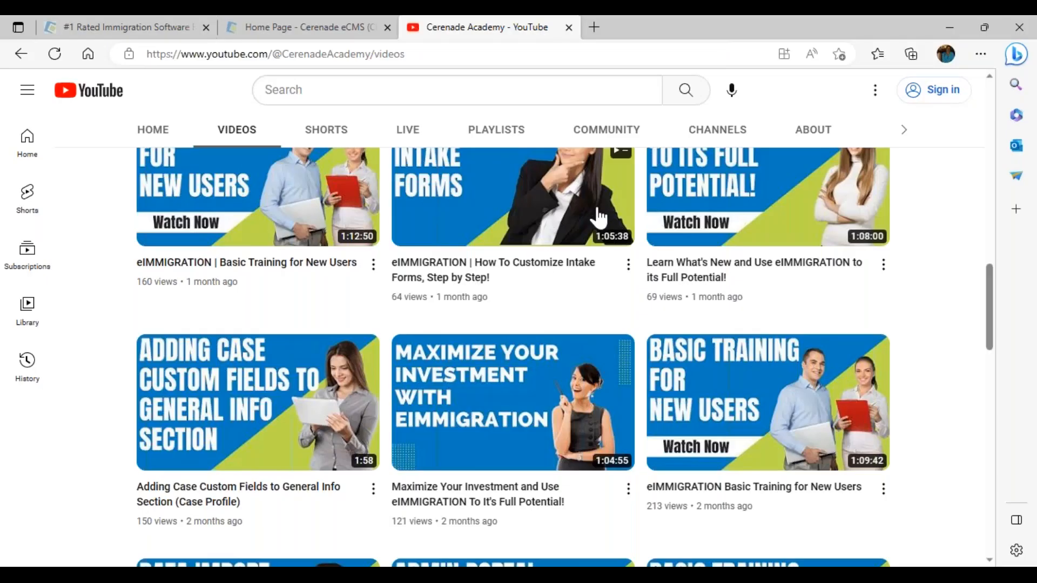
{"action": "left_click", "coordinate": [289, 28]}
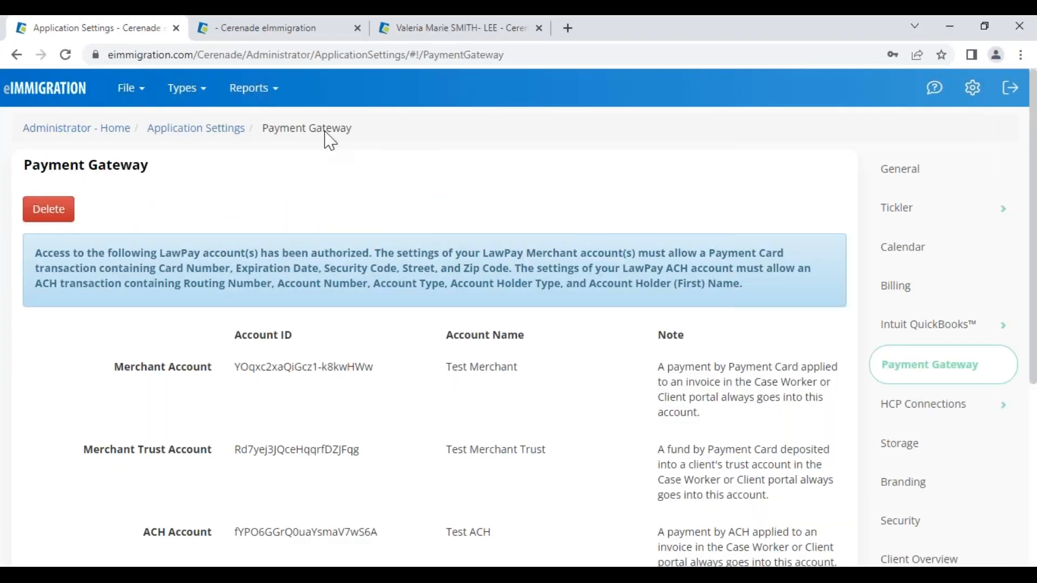
- Enable Allow Deposit Fund to Trust Account in the client's Client-Access settings and update
{"action": "left_click", "coordinate": [429, 27]}
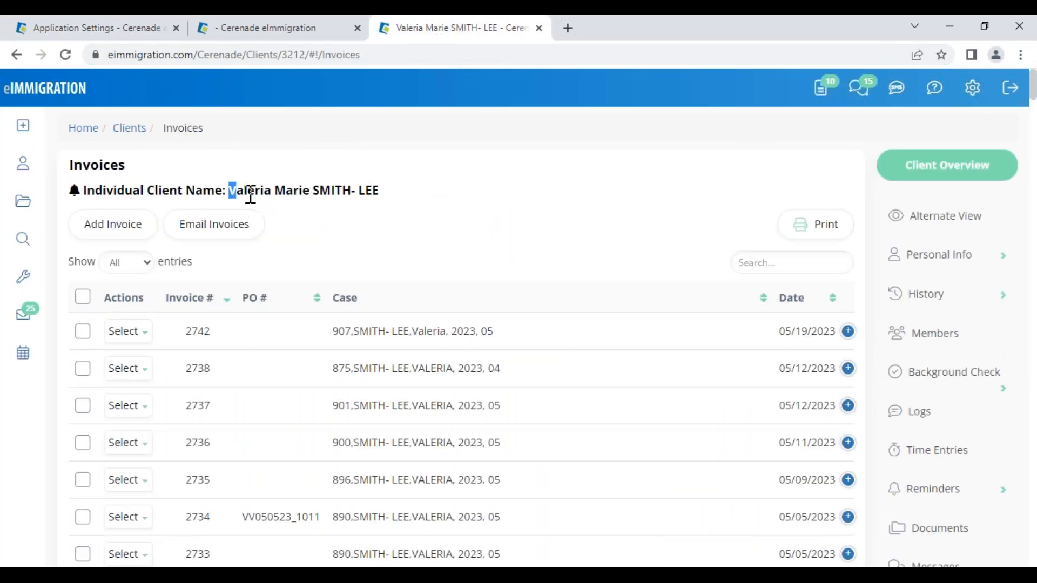
{"action": "left_click_drag", "start_coordinate": [250, 196], "coordinate": [390, 181]}
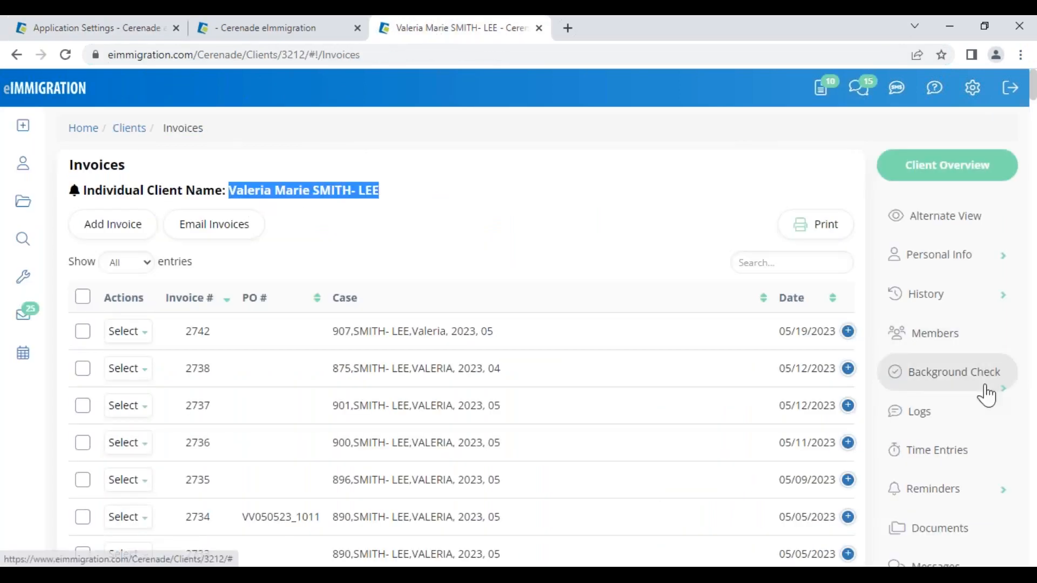
{"action": "scroll", "coordinate": [974, 424], "scroll_direction": "down", "scroll_amount": 8}
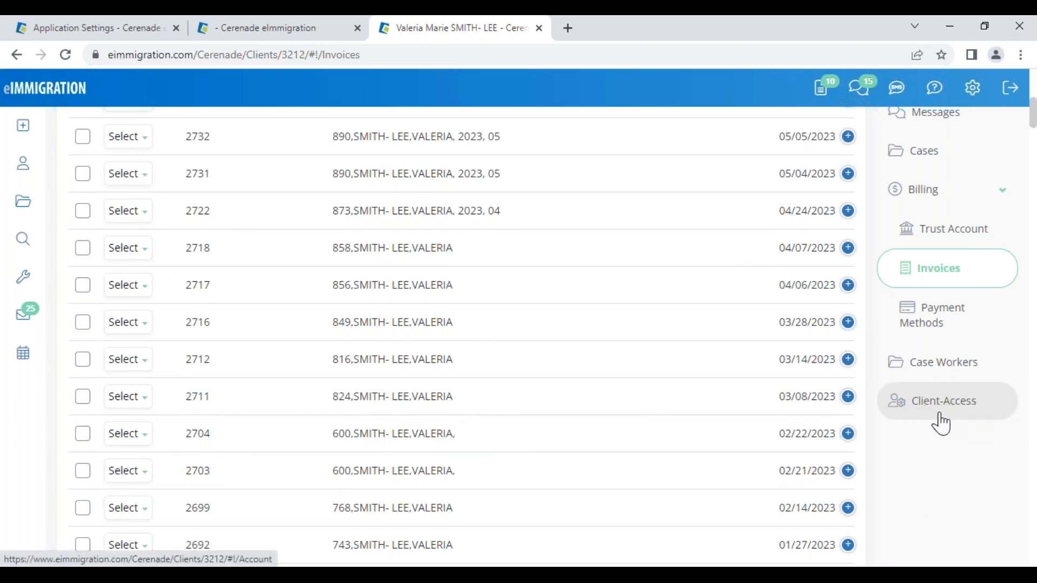
{"action": "left_click", "coordinate": [941, 424]}
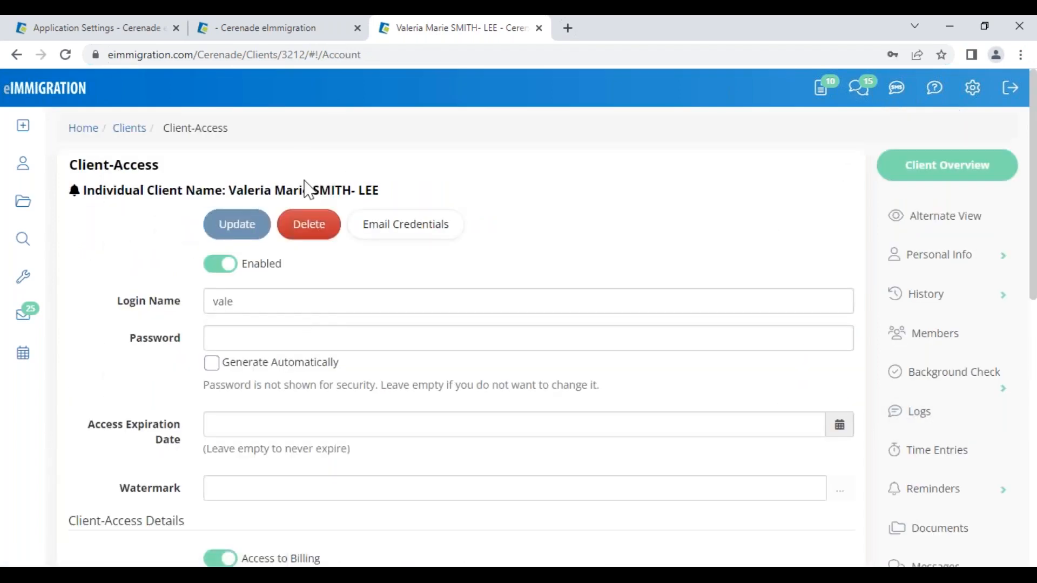
{"action": "scroll", "coordinate": [317, 344], "scroll_direction": "down", "scroll_amount": 5}
{"action": "left_click_drag", "start_coordinate": [89, 218], "coordinate": [208, 219]}
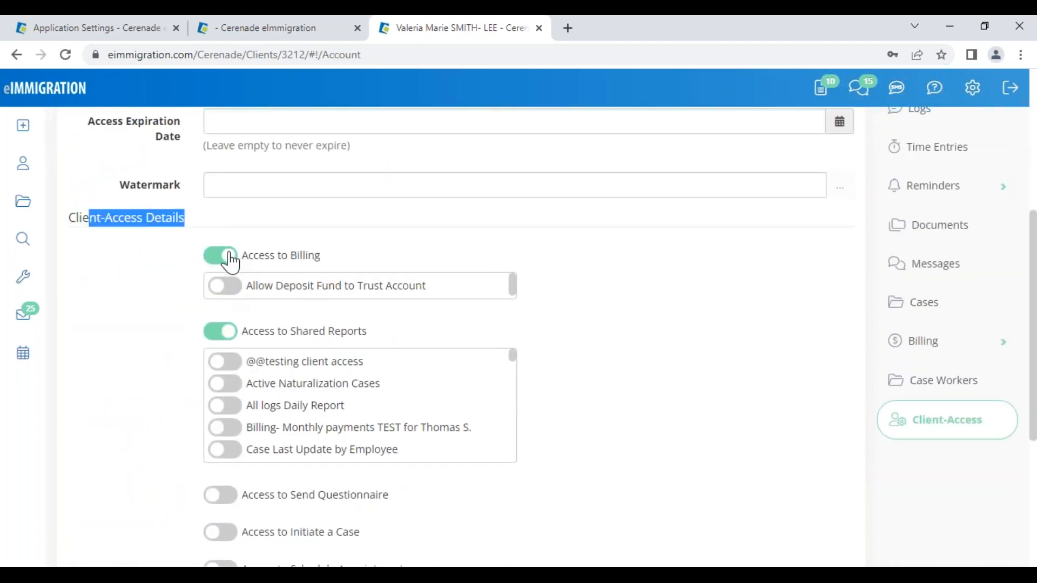
{"action": "left_click_drag", "start_coordinate": [339, 286], "coordinate": [438, 286]}
{"action": "left_click", "coordinate": [232, 297]}
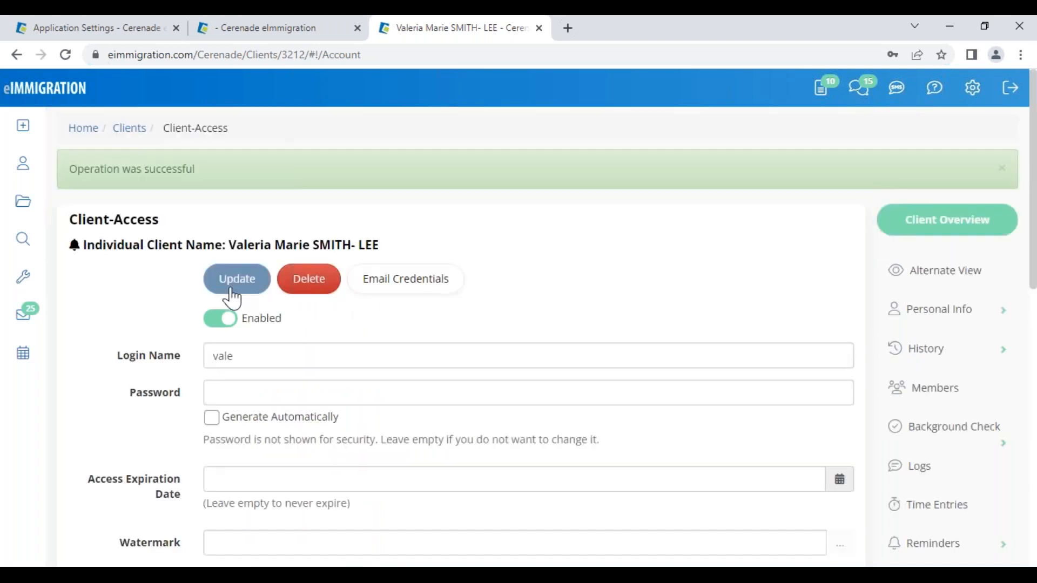
{"action": "scroll", "coordinate": [243, 338], "scroll_direction": "down", "scroll_amount": 4}
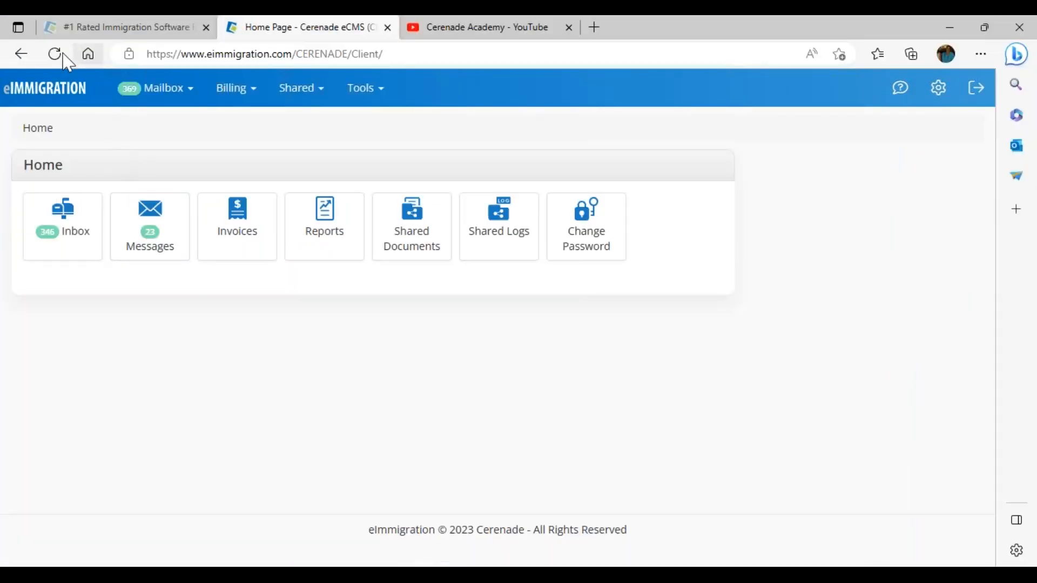
- Open the portal's Invoices list and highlight invoice 2742 and its outstanding balance
{"action": "left_click", "coordinate": [54, 54]}
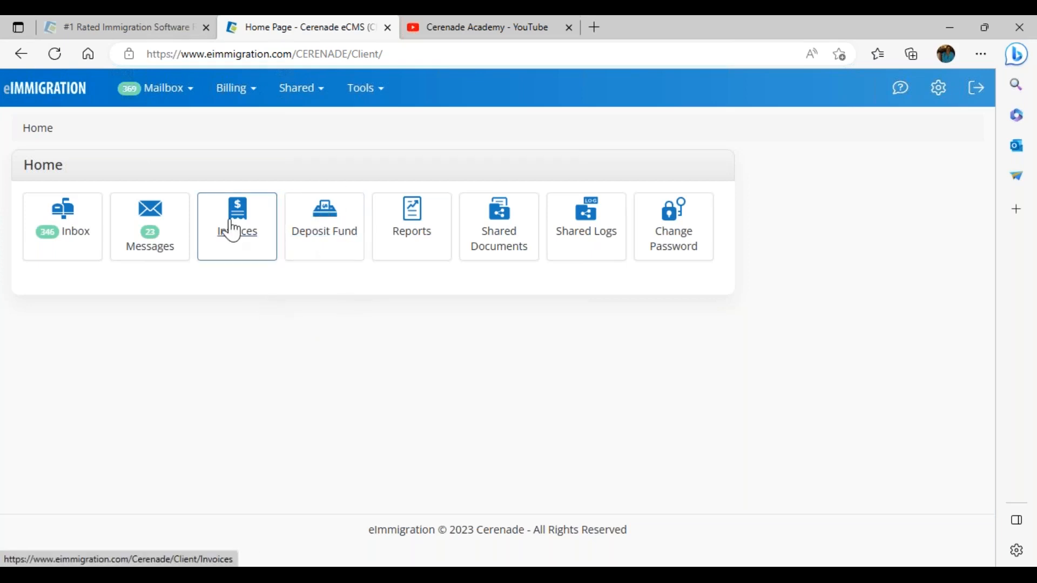
{"action": "left_click", "coordinate": [233, 229]}
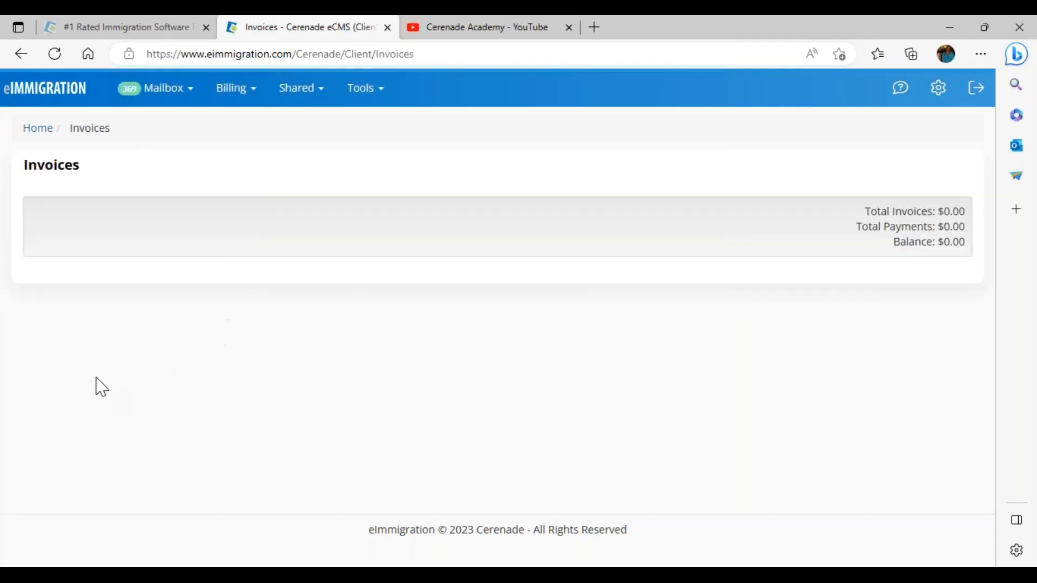
{"action": "double_click", "coordinate": [98, 313]}
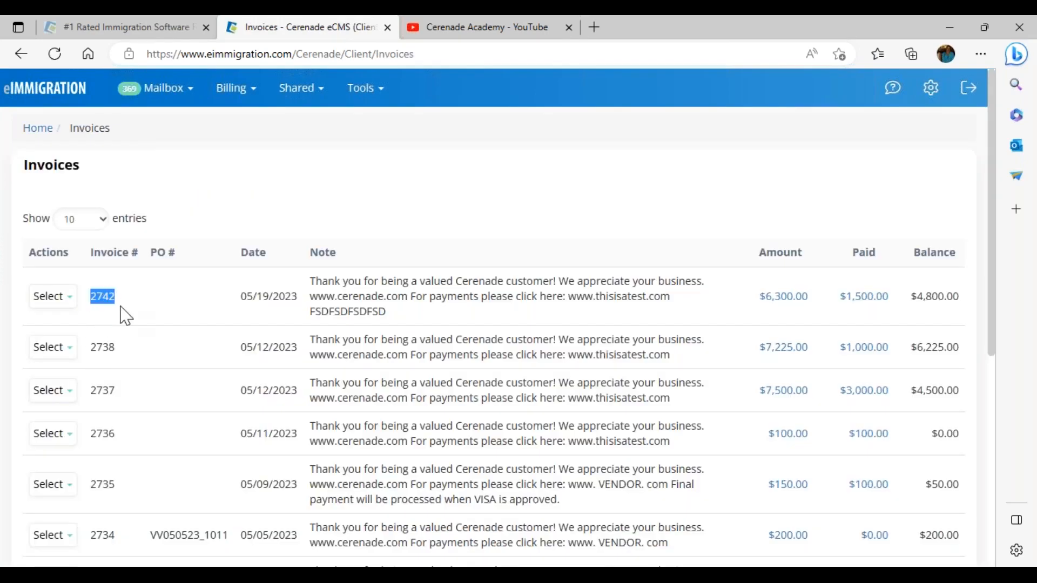
{"action": "left_click_drag", "start_coordinate": [926, 301], "coordinate": [970, 302]}
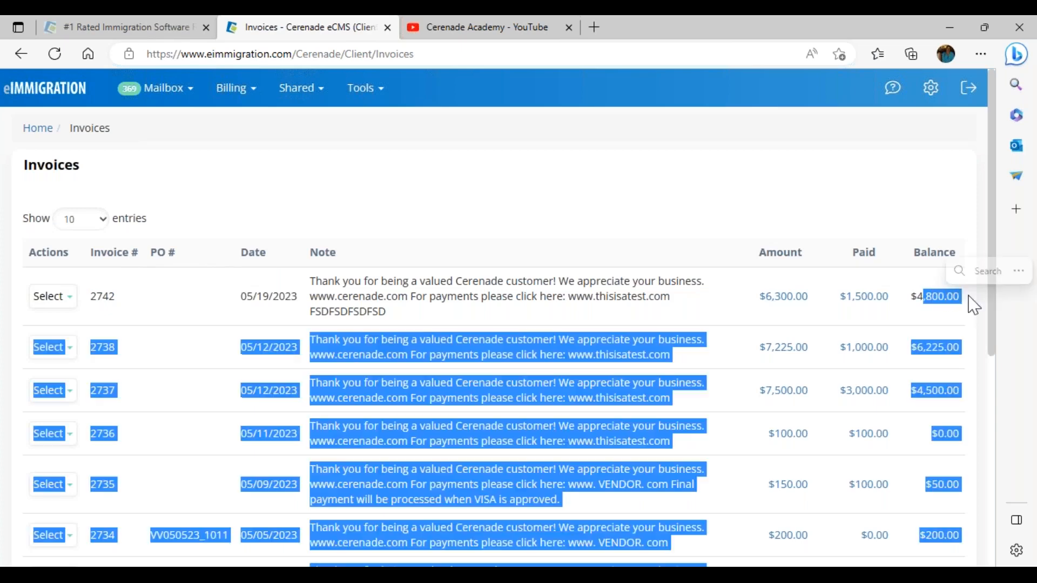
{"action": "left_click", "coordinate": [229, 198]}
- Review invoice 2742's $1,500.00 in payments: adjustment, check and cash
{"action": "left_click", "coordinate": [58, 299]}
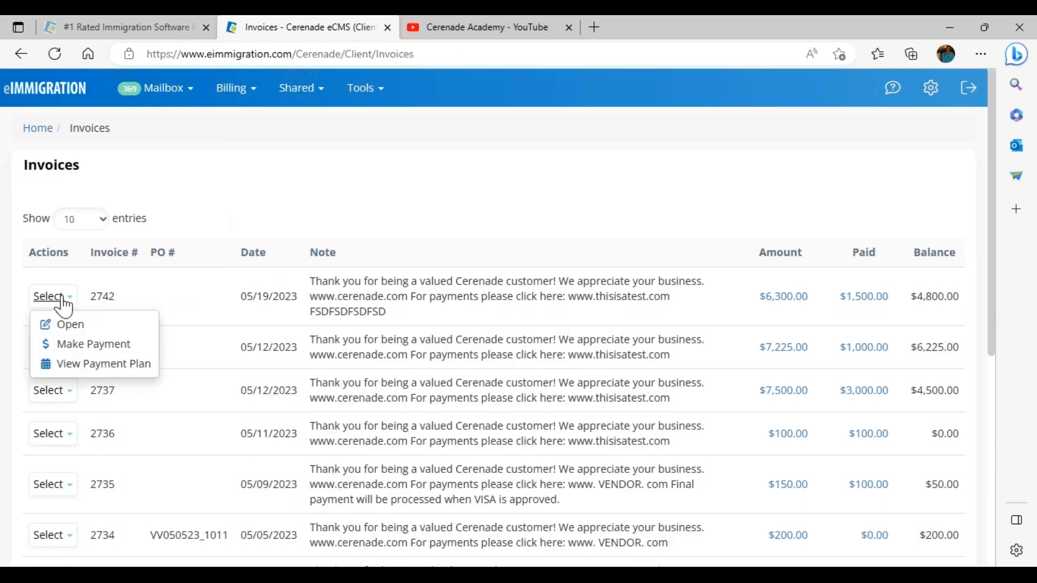
{"action": "left_click", "coordinate": [865, 300]}
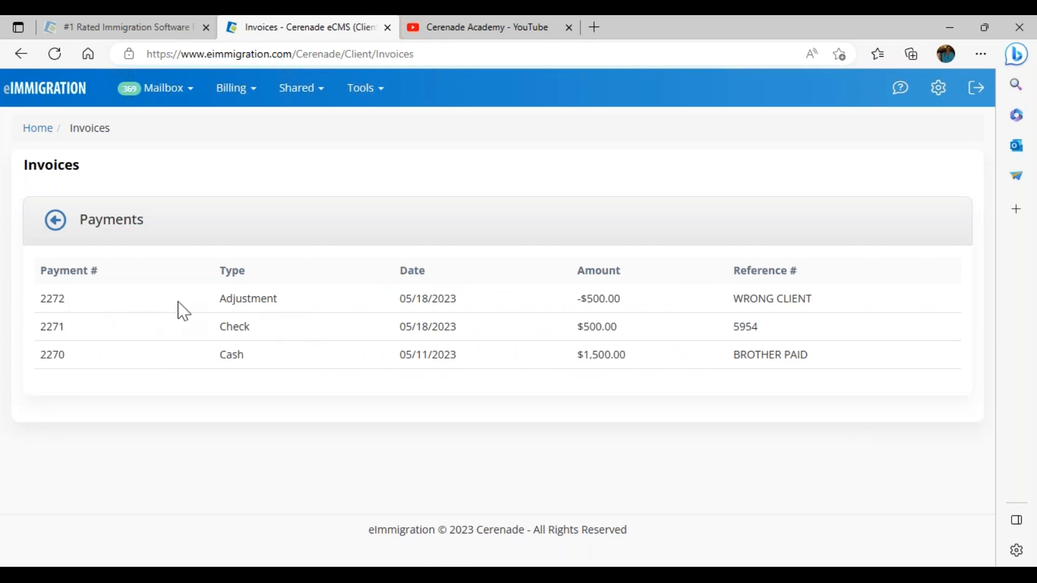
{"action": "left_click_drag", "start_coordinate": [219, 298], "coordinate": [283, 313]}
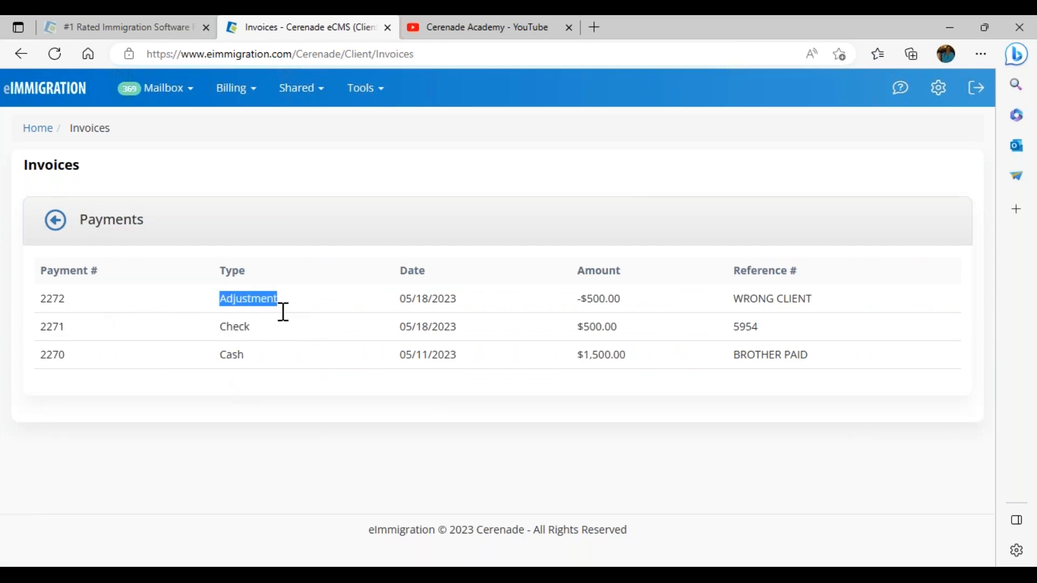
{"action": "left_click", "coordinate": [803, 388]}
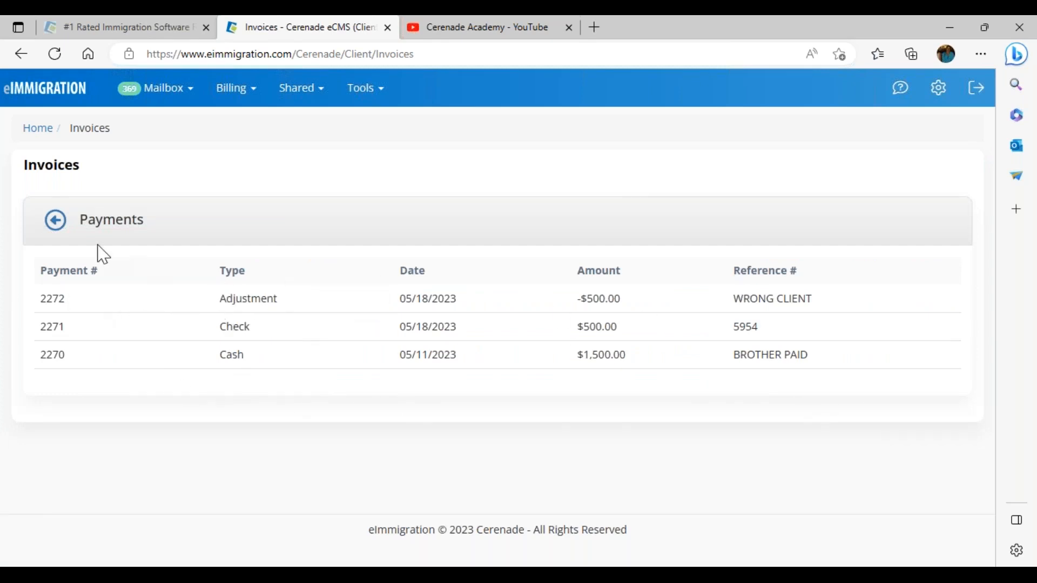
{"action": "left_click", "coordinate": [57, 221]}
{"action": "left_click", "coordinate": [52, 297]}
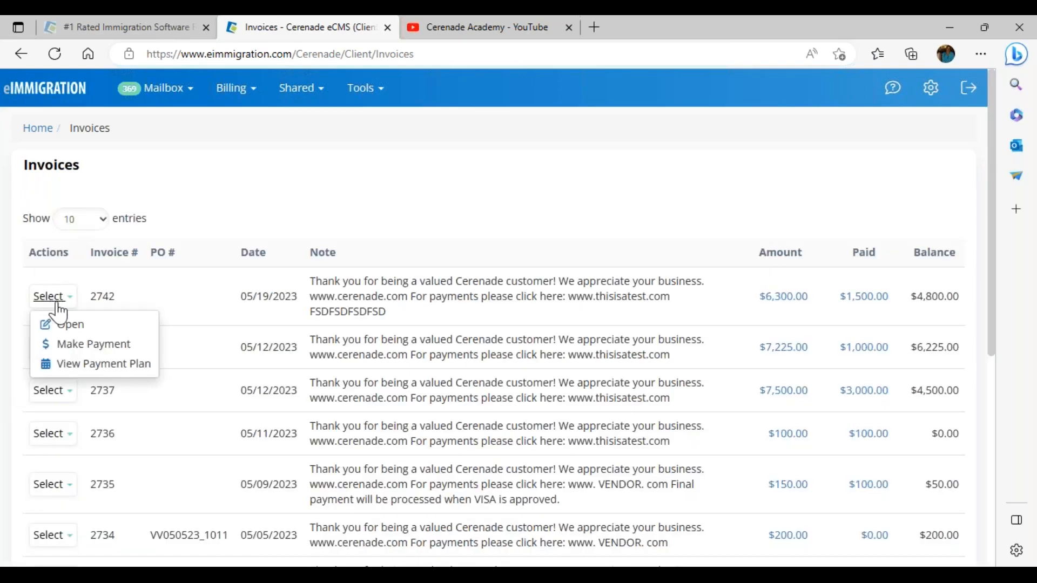
- Start a Payment Card payment on invoice 2742, then cancel without paying
{"action": "left_click", "coordinate": [95, 346]}
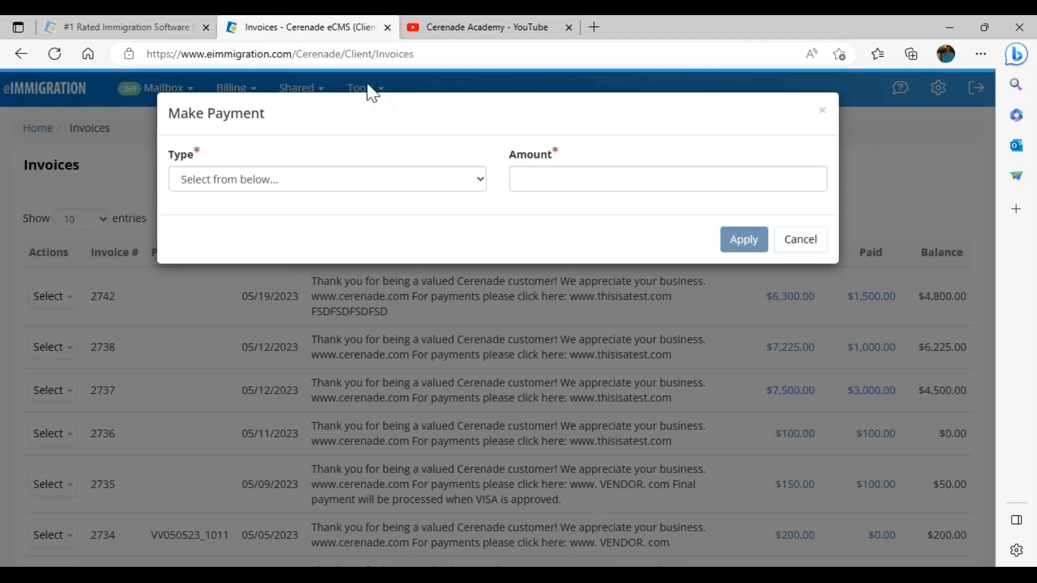
{"action": "left_click", "coordinate": [273, 181]}
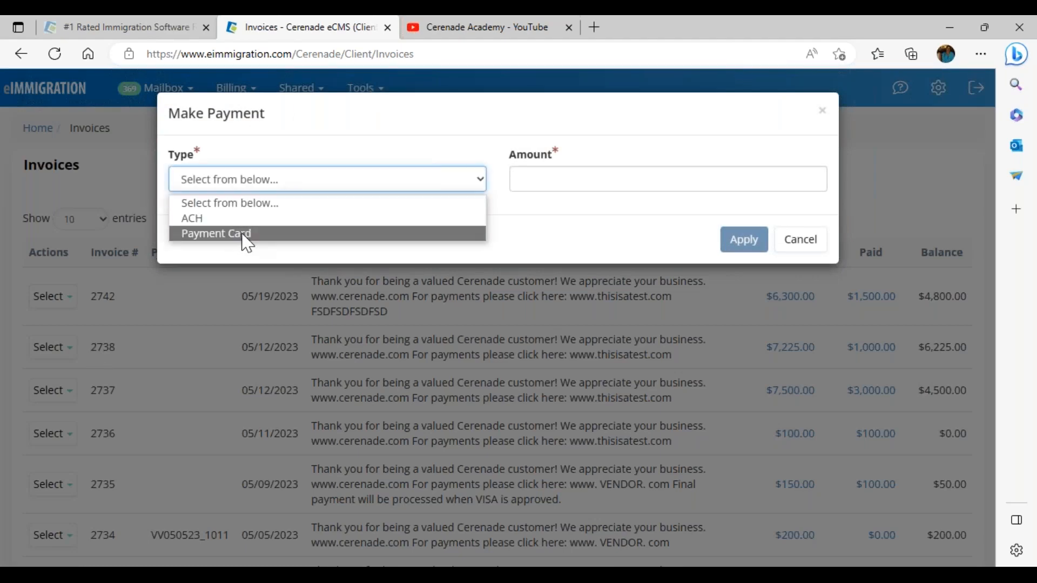
{"action": "left_click", "coordinate": [247, 236]}
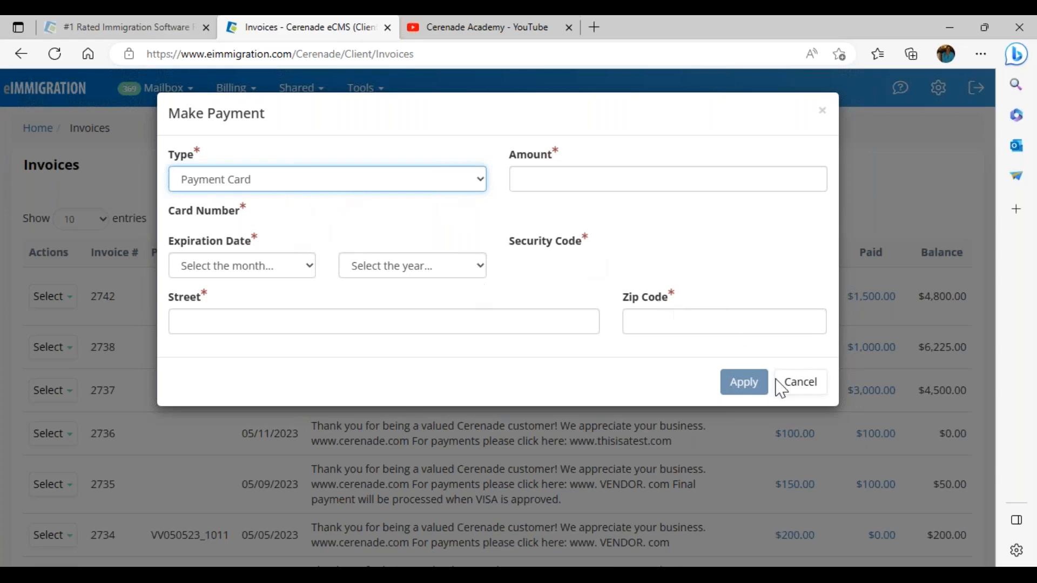
{"action": "left_click", "coordinate": [795, 390]}
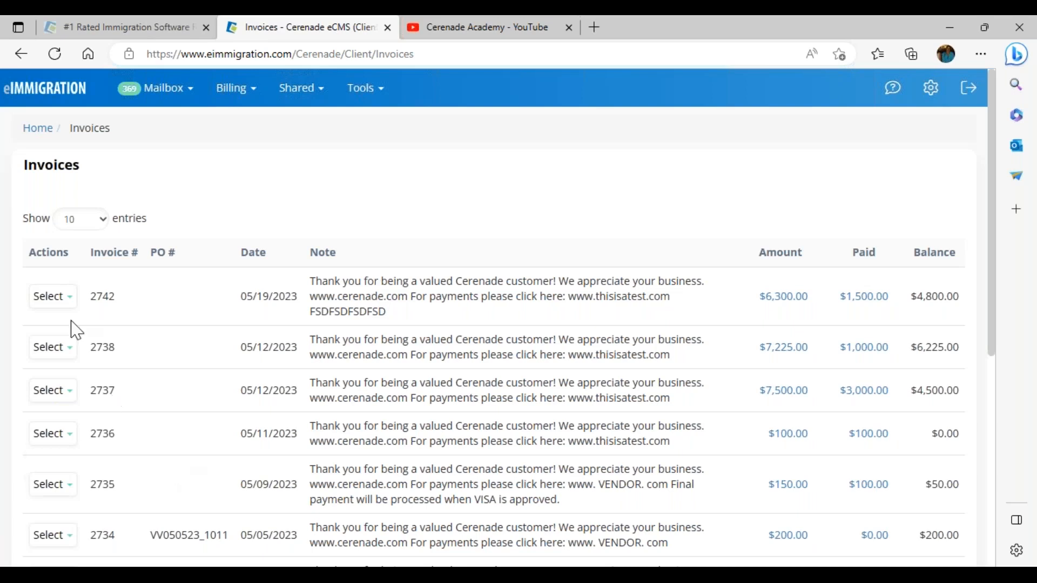
- View invoice 2742's payment plan: $1,000.00 current balance due 06/23/2023
{"action": "left_click", "coordinate": [61, 300]}
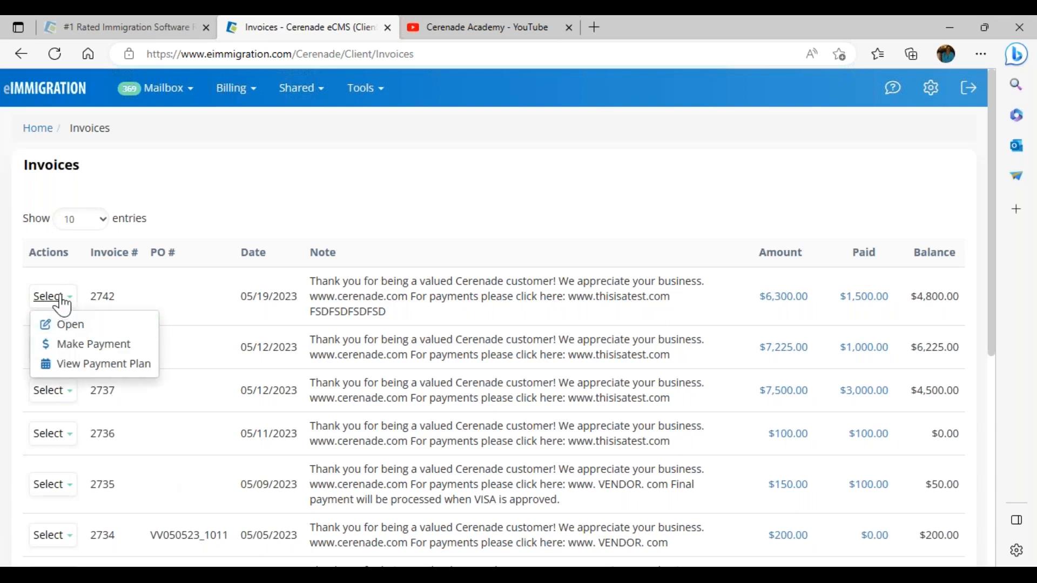
{"action": "left_click", "coordinate": [87, 365]}
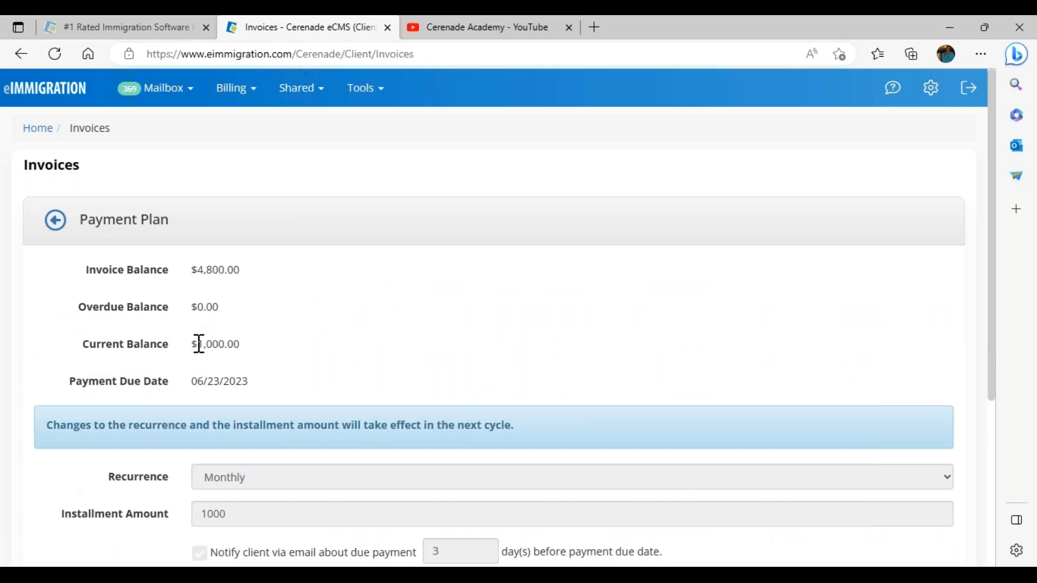
{"action": "left_click_drag", "start_coordinate": [192, 344], "coordinate": [238, 344]}
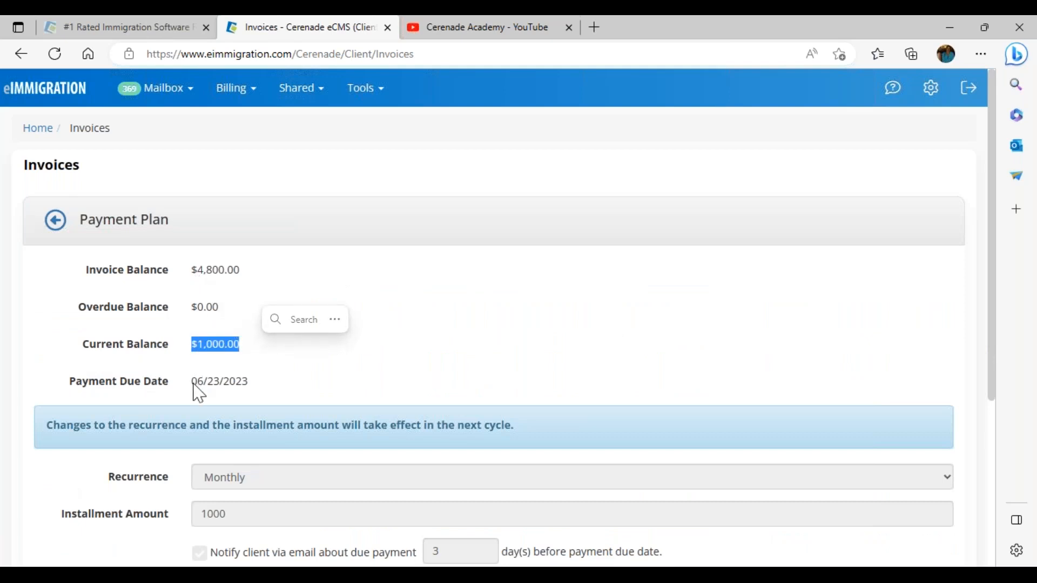
{"action": "left_click_drag", "start_coordinate": [194, 385], "coordinate": [263, 390]}
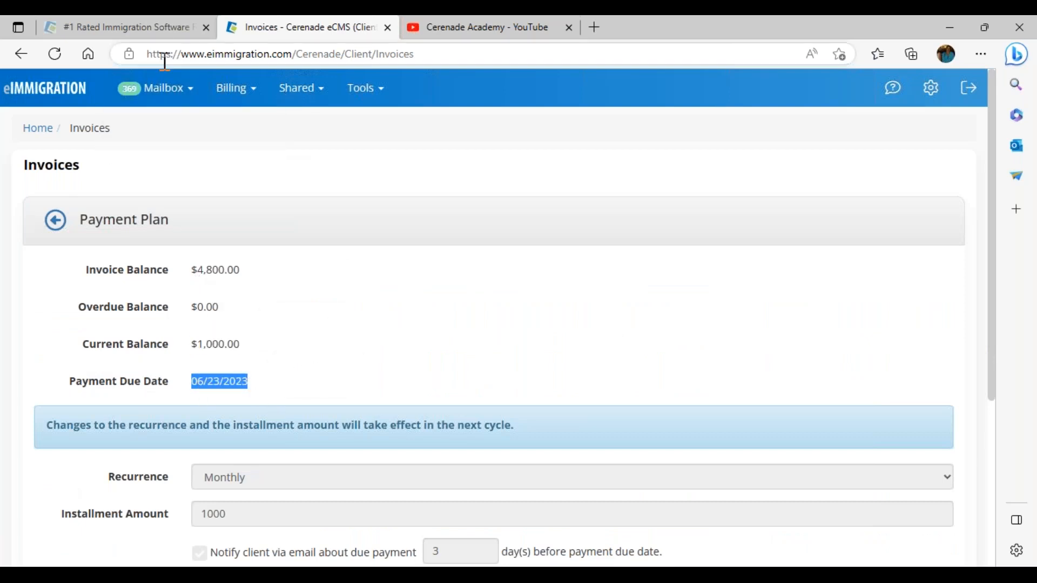
- Go to the case's General Info and open its Invoices under Billing
{"action": "left_click", "coordinate": [181, 574]}
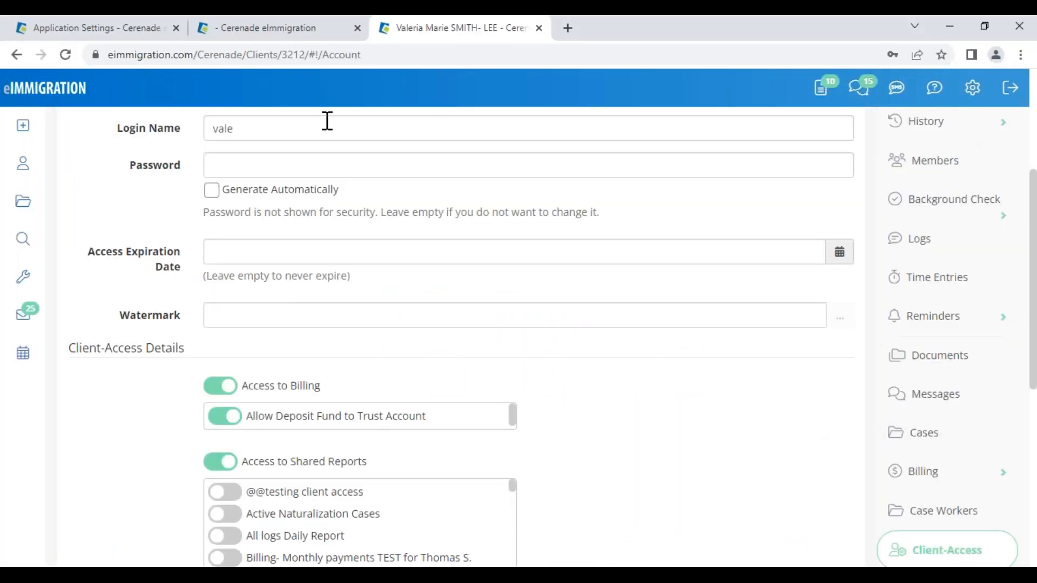
{"action": "left_click", "coordinate": [242, 32]}
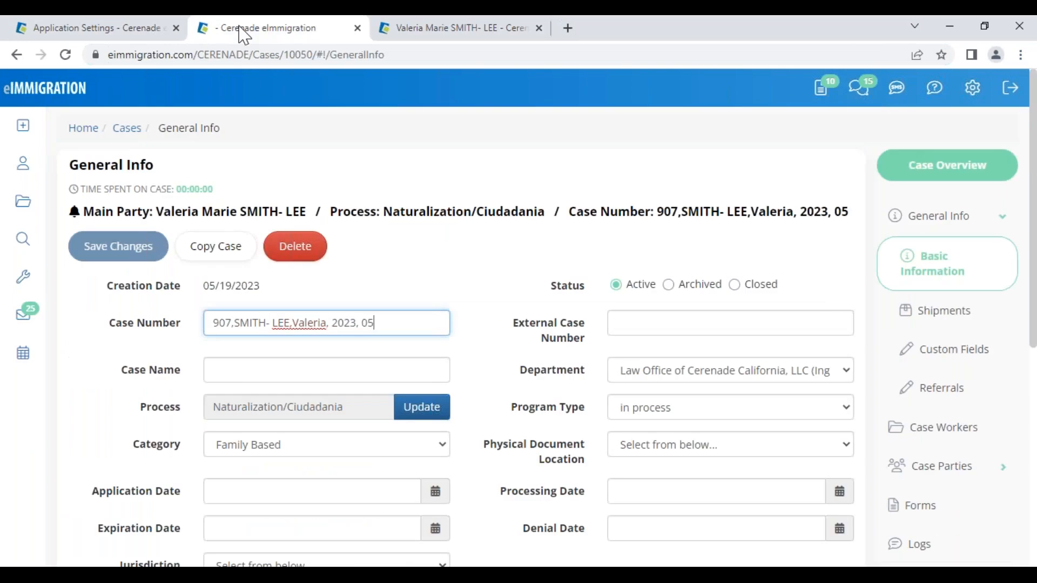
{"action": "scroll", "coordinate": [923, 425], "scroll_direction": "down", "scroll_amount": 7}
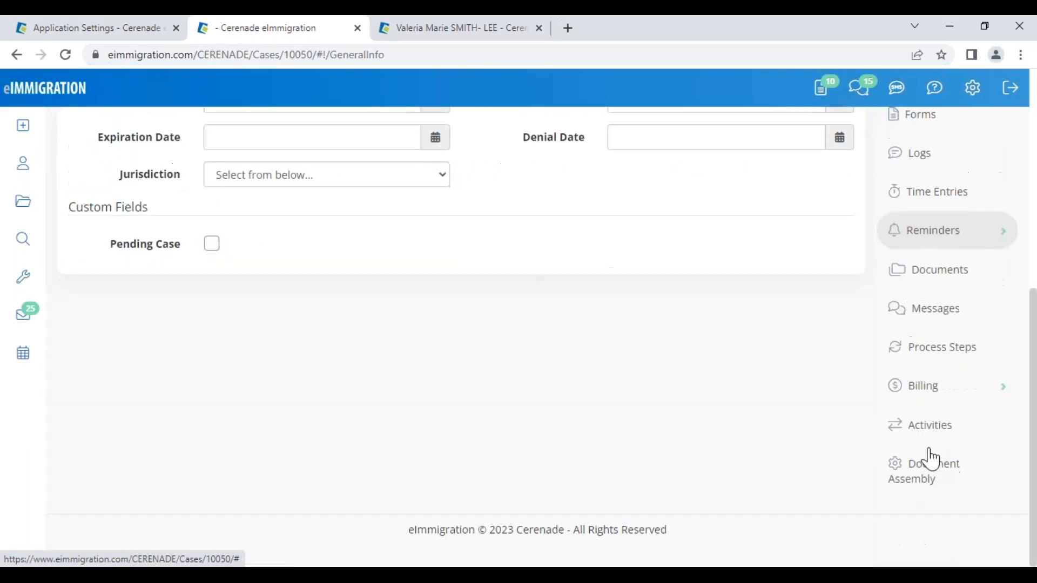
{"action": "left_click", "coordinate": [937, 391]}
{"action": "left_click", "coordinate": [962, 361]}
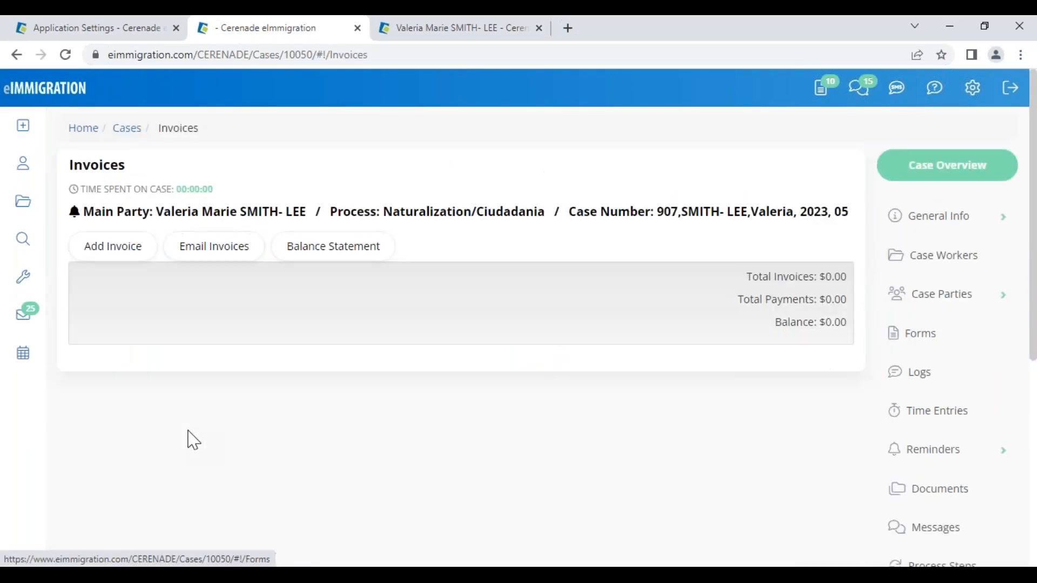
{"action": "left_click", "coordinate": [125, 418]}
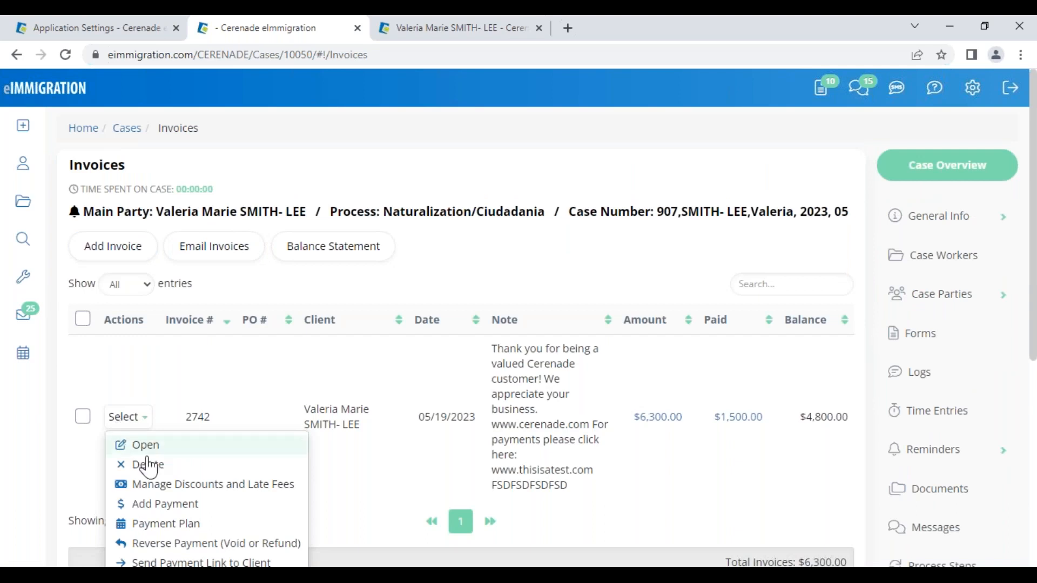
- Add a $150 Money Order payment dated 05/19/2023, with a reference number, to invoice 2742
{"action": "left_click", "coordinate": [157, 511]}
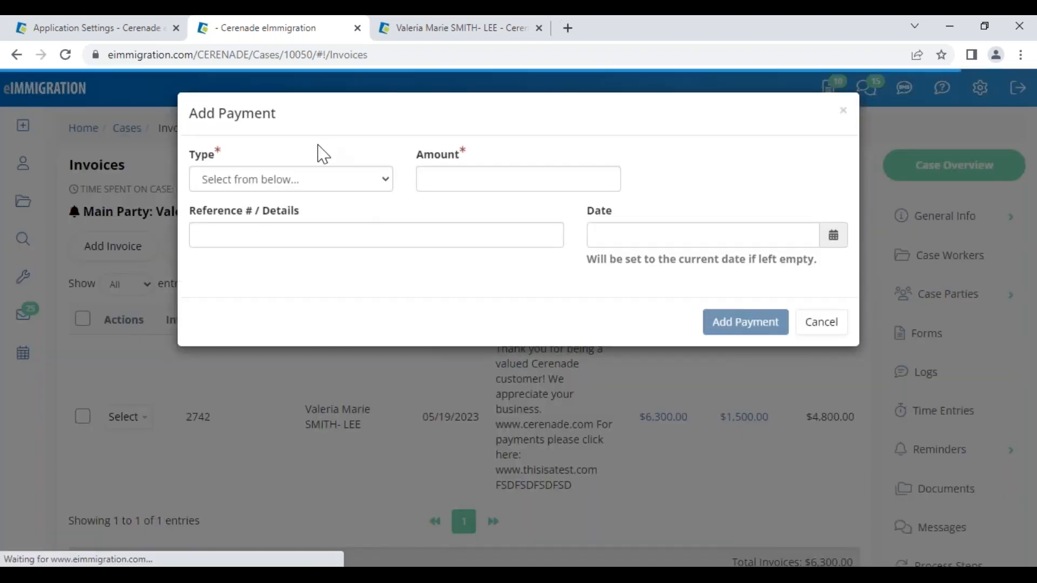
{"action": "left_click", "coordinate": [316, 186]}
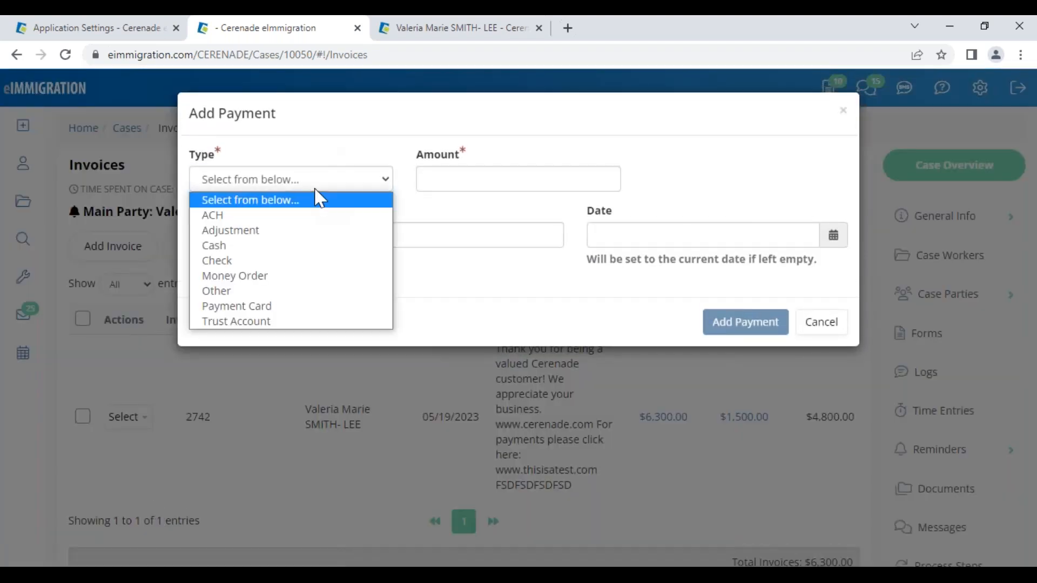
{"action": "left_click", "coordinate": [237, 277]}
{"action": "left_click", "coordinate": [444, 181]}
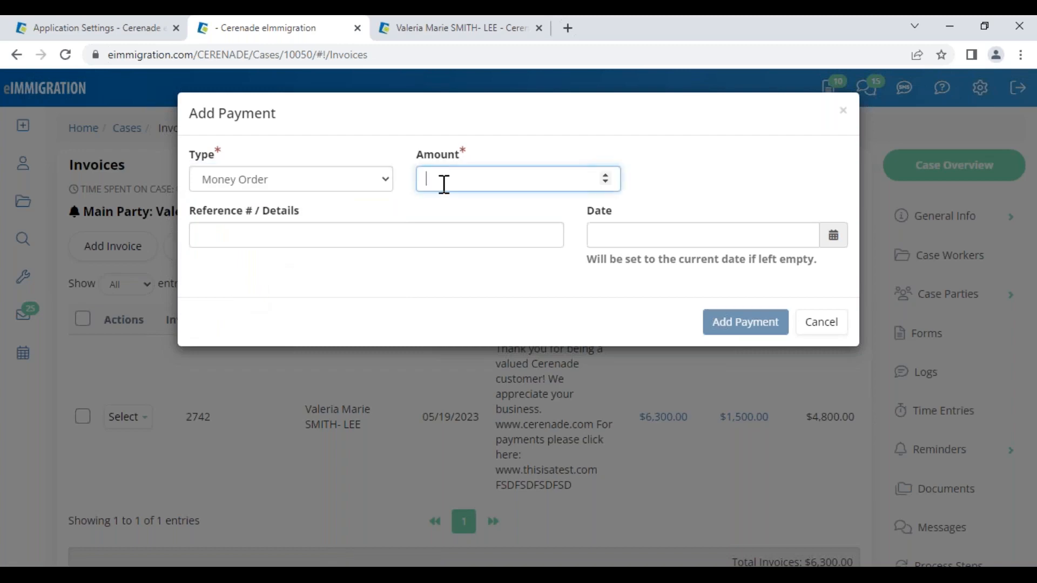
{"action": "type", "text": "150"}
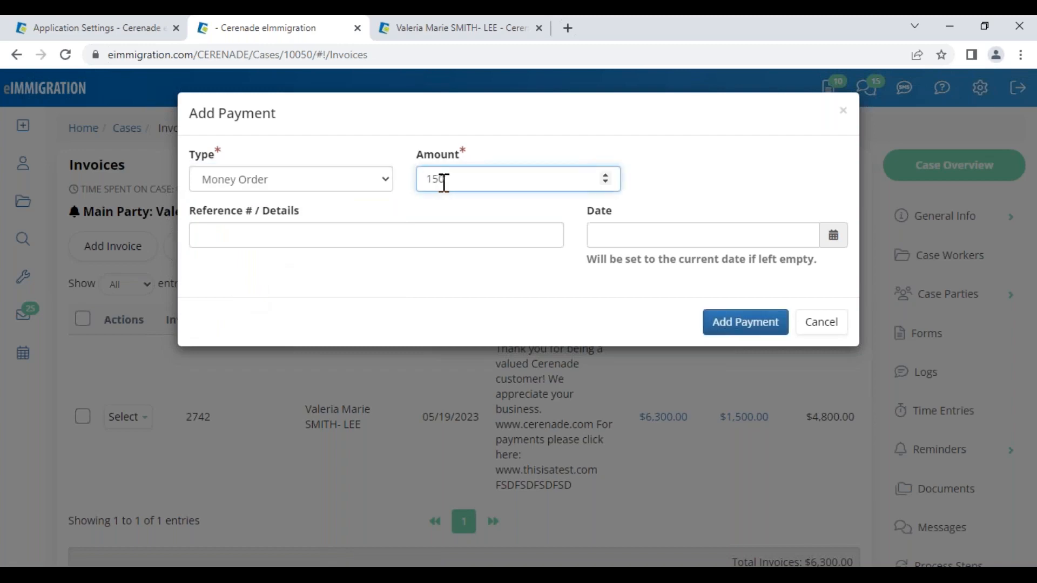
{"action": "left_click", "coordinate": [370, 234]}
{"action": "left_click", "coordinate": [340, 299]}
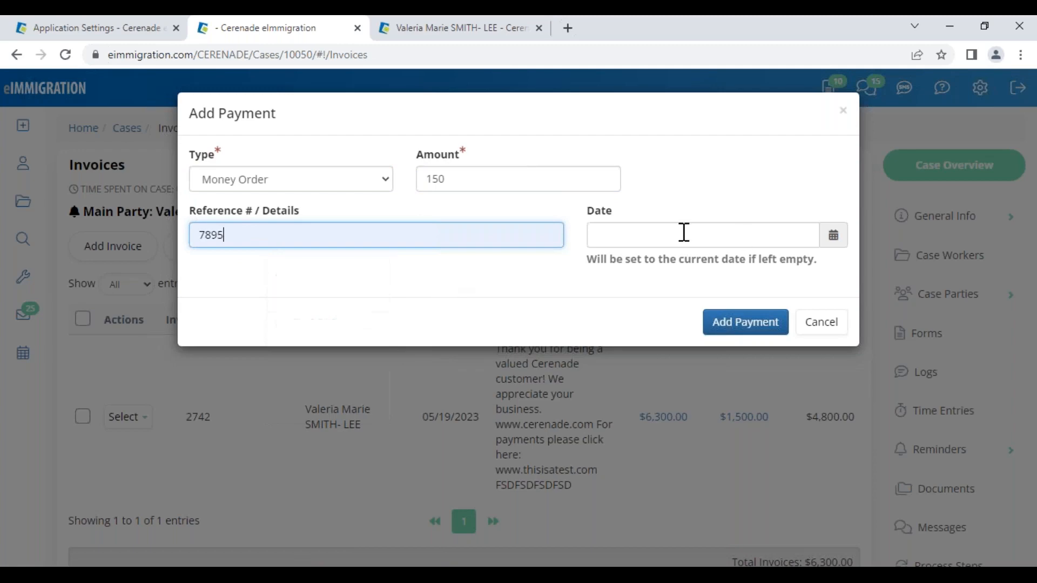
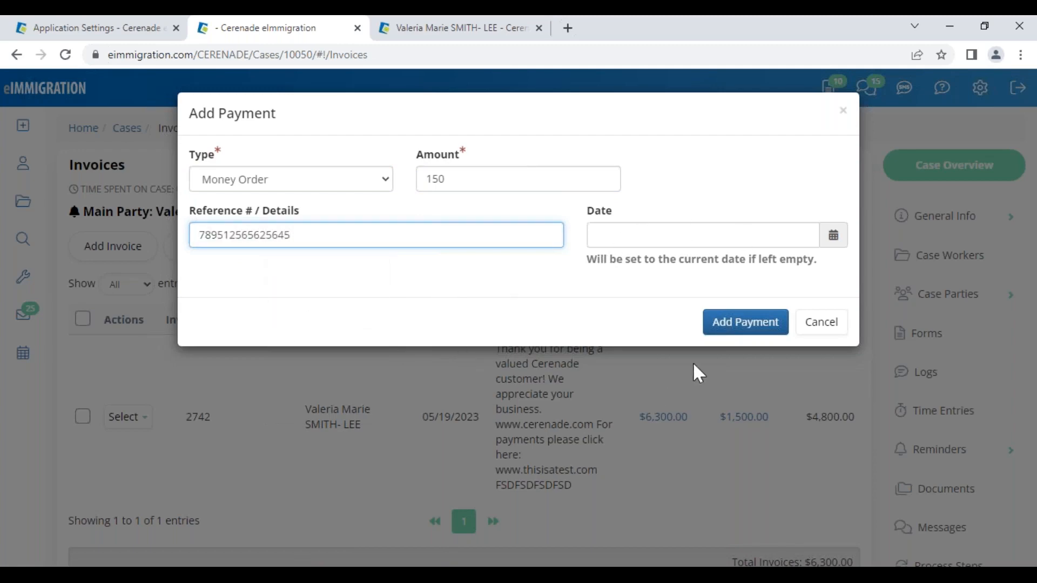
{"action": "left_click", "coordinate": [689, 234]}
{"action": "left_click", "coordinate": [718, 355]}
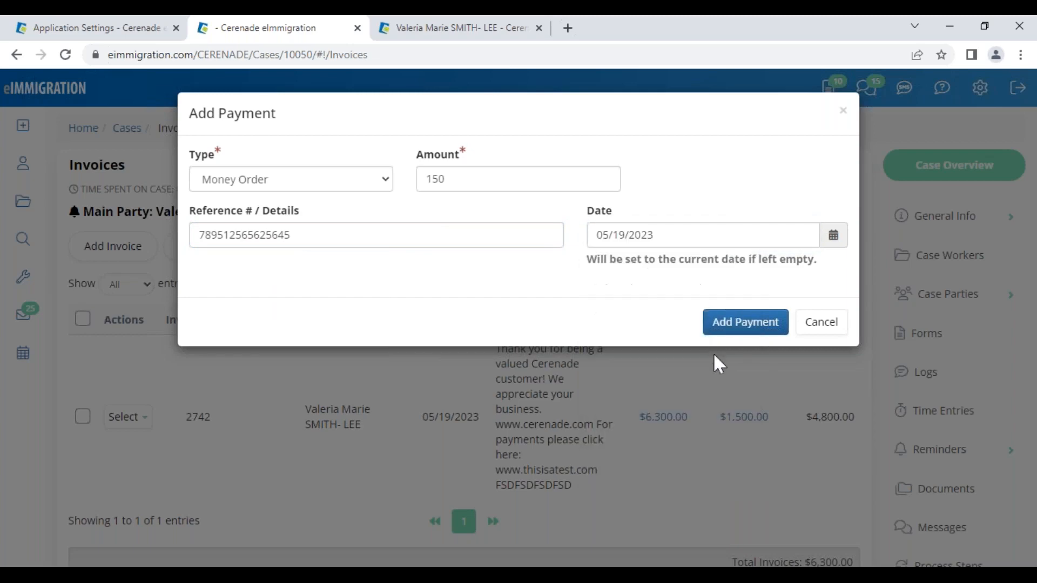
{"action": "left_click", "coordinate": [750, 324]}
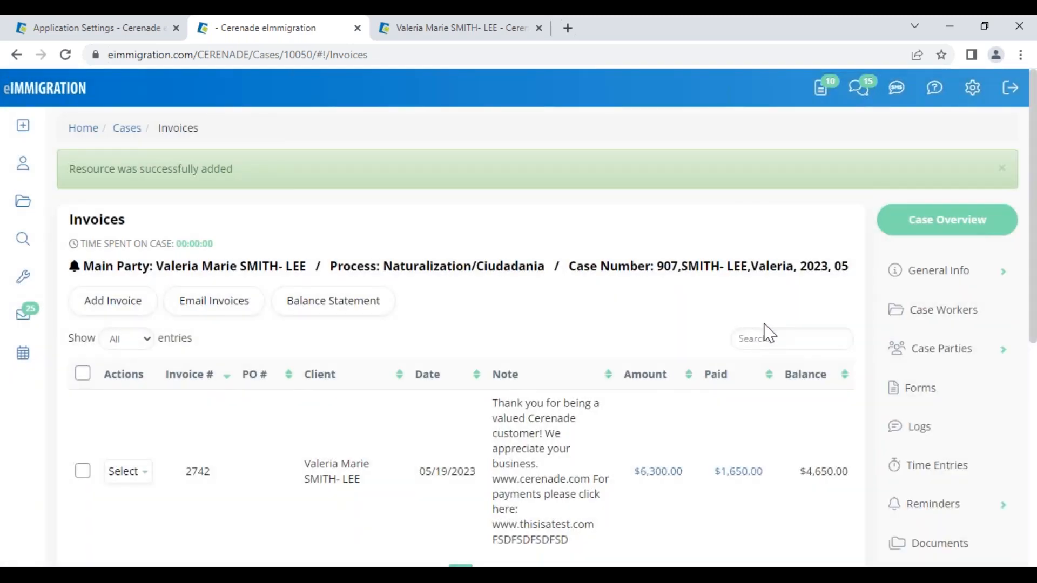
{"action": "left_click", "coordinate": [128, 471]}
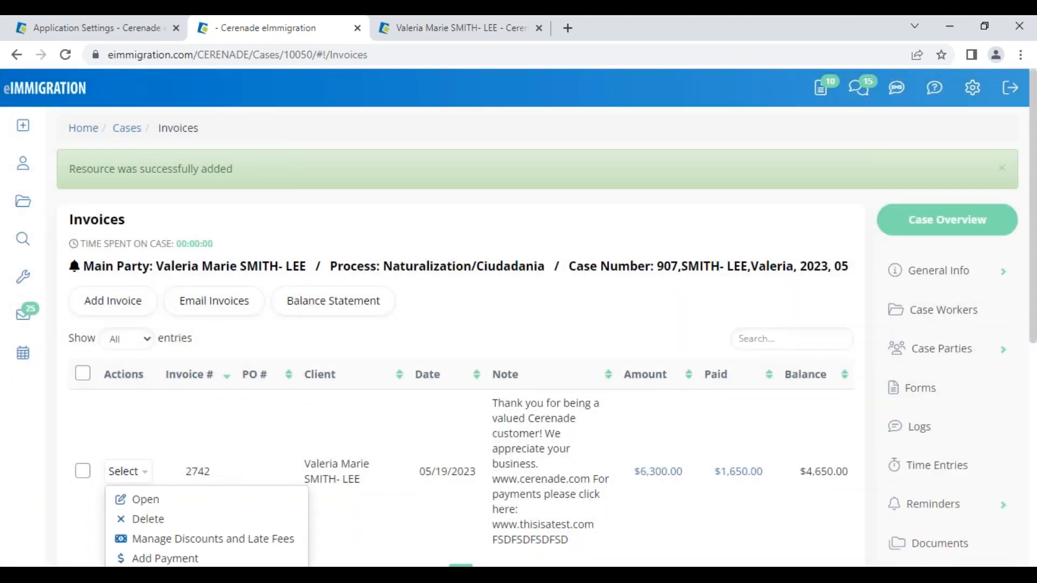
- View invoice 2742's payment history, then return to the Payment Gateway settings tab
{"action": "left_click", "coordinate": [143, 497]}
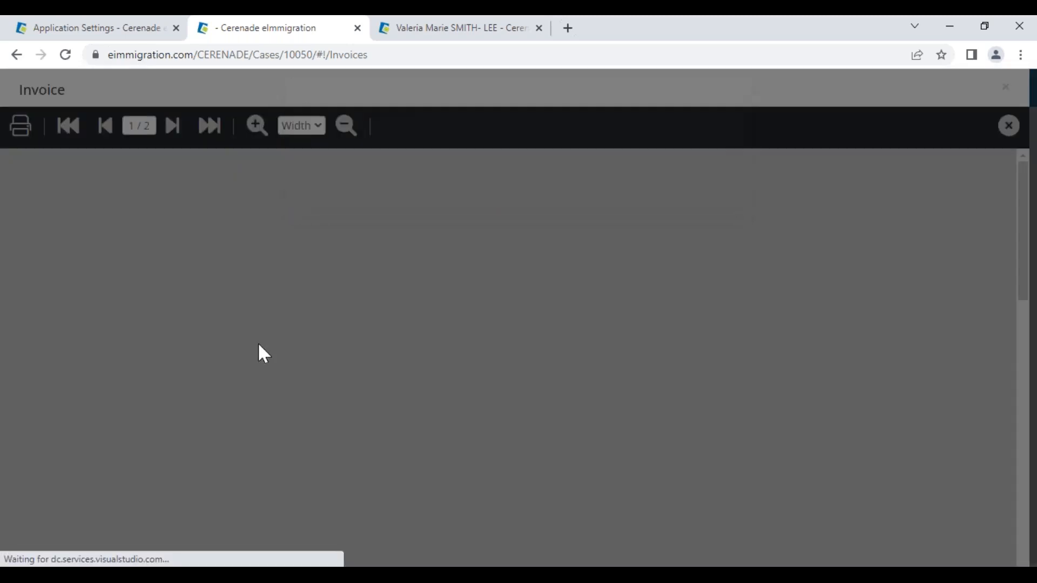
{"action": "scroll", "coordinate": [270, 402], "scroll_direction": "down", "scroll_amount": 5}
{"action": "scroll", "coordinate": [269, 401], "scroll_direction": "down", "scroll_amount": 8}
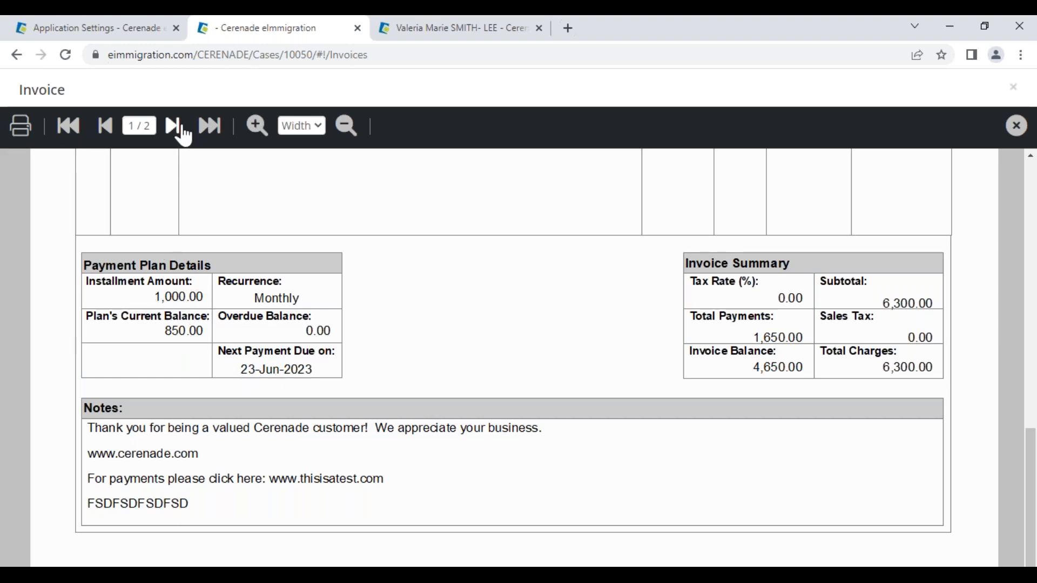
{"action": "left_click", "coordinate": [173, 127]}
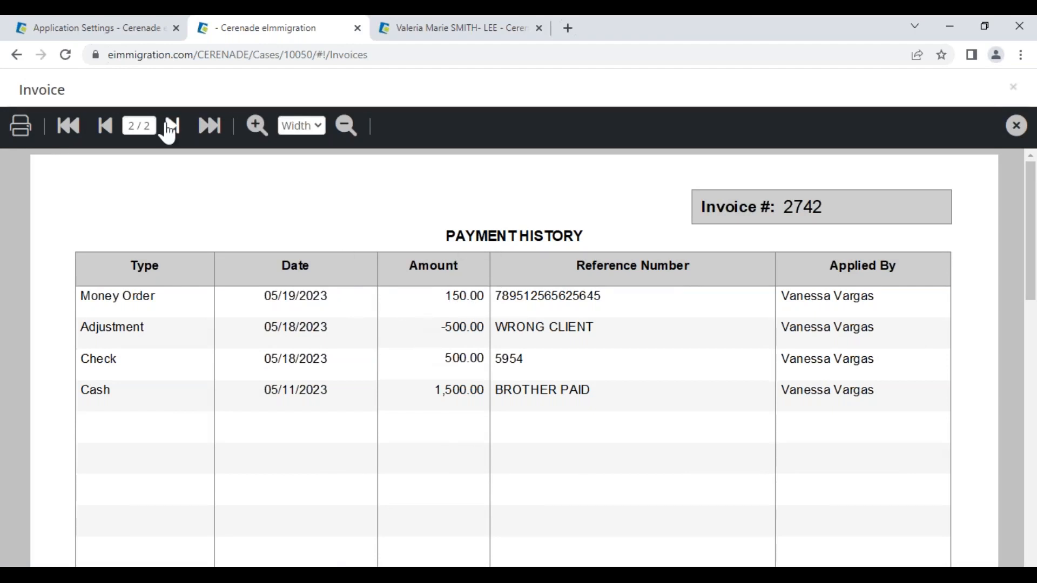
{"action": "left_click", "coordinate": [114, 30]}
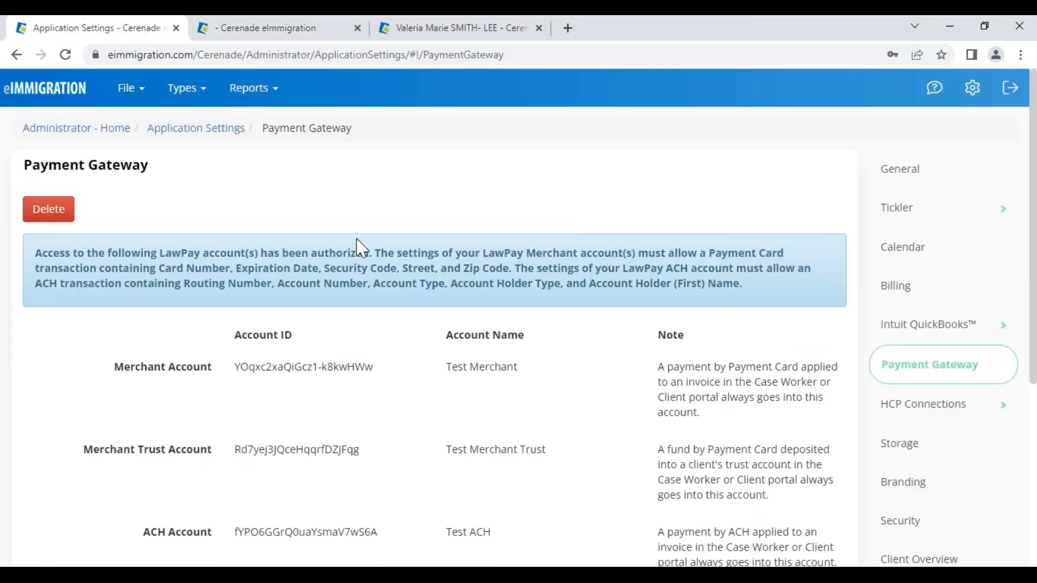
- Look over the Billing settings, then go back to the administrator home page
{"action": "left_click", "coordinate": [919, 295]}
{"action": "scroll", "coordinate": [510, 426], "scroll_direction": "down", "scroll_amount": 3}
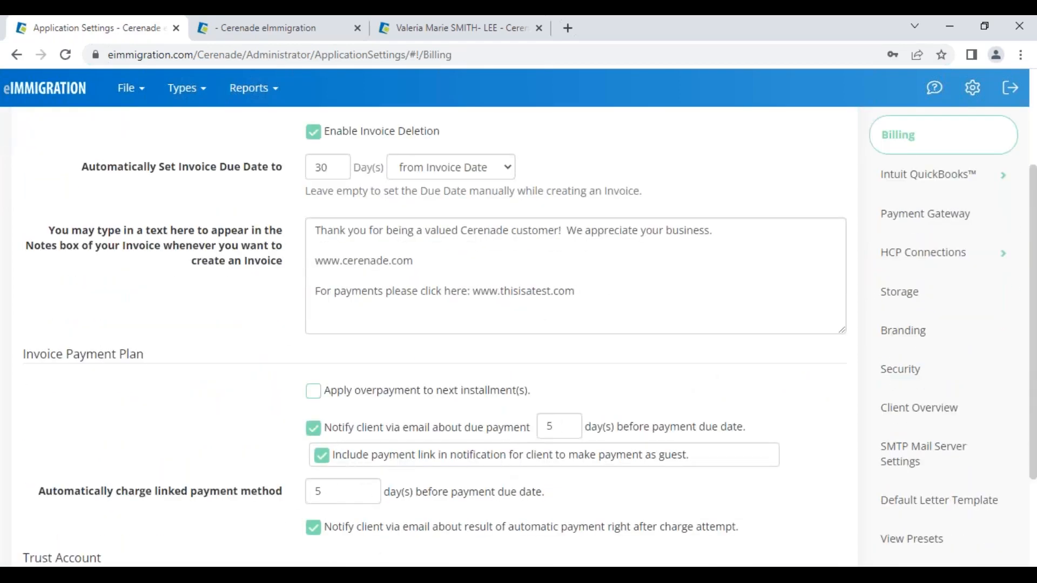
{"action": "left_click", "coordinate": [44, 89]}
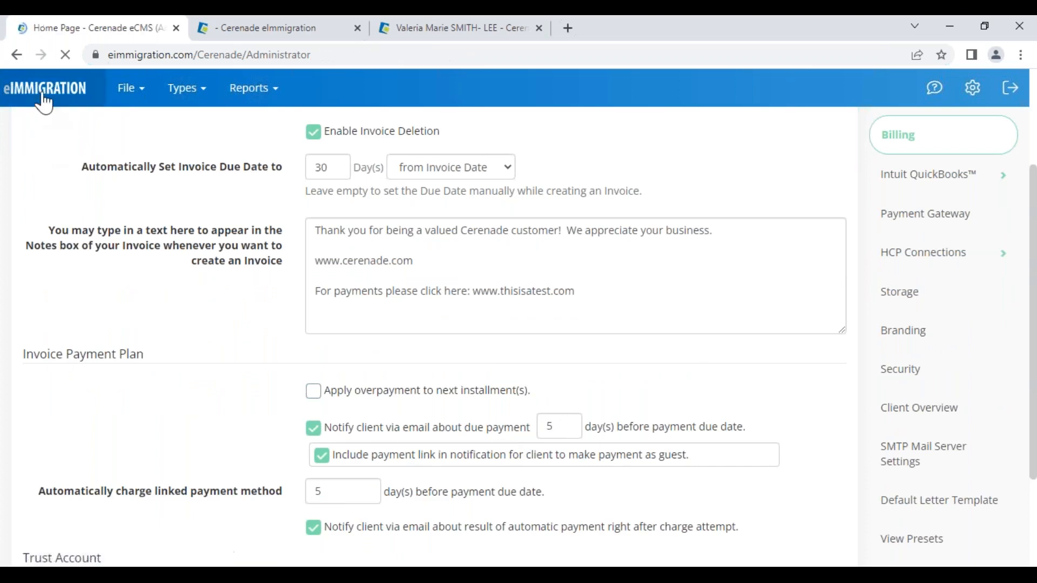
- Close the invoice viewer on the case's Invoices list and bring the slideshow back
{"action": "left_click", "coordinate": [261, 25]}
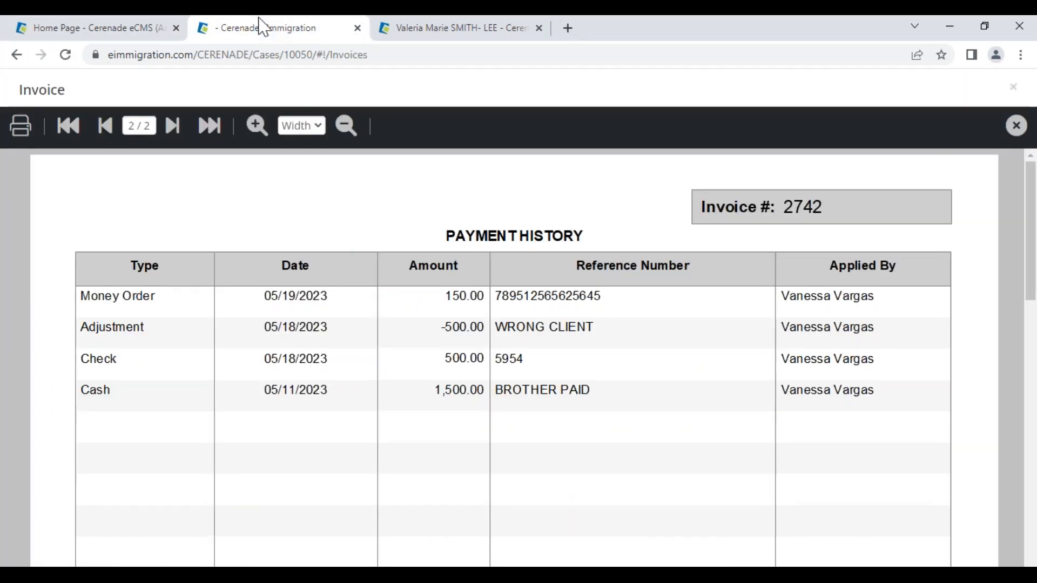
{"action": "left_click", "coordinate": [1017, 125]}
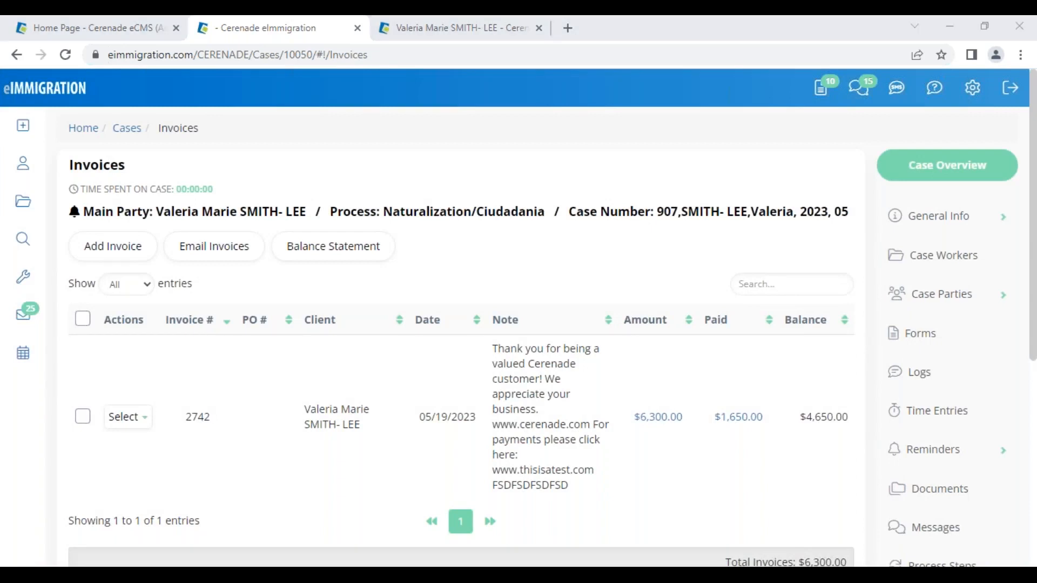
{"action": "key", "text": "alt+Tab"}
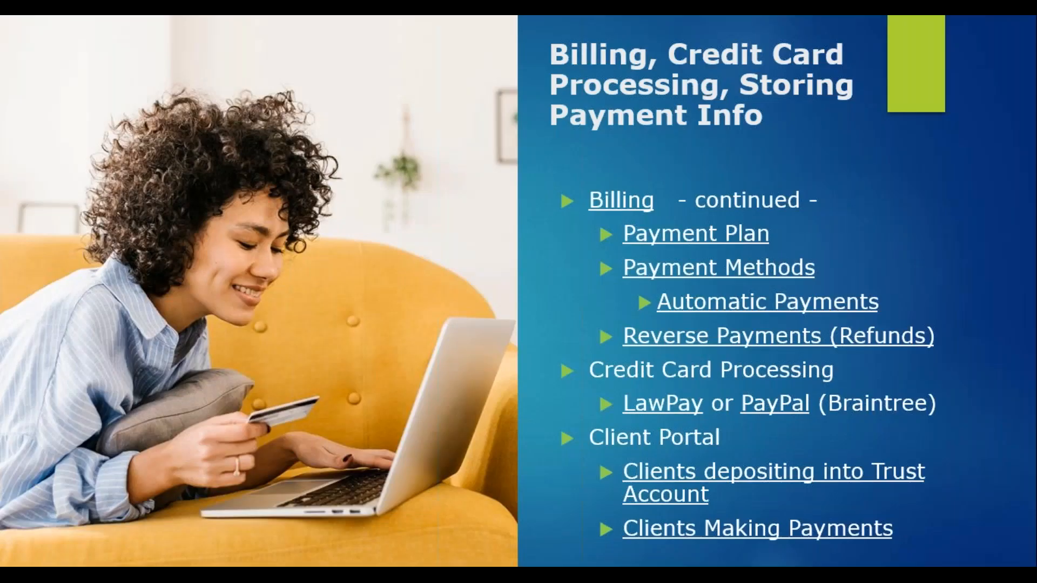
- Advance to the agenda slide and follow its Time & Billing link back to eImmigration
{"action": "left_click", "coordinate": [30, 564]}
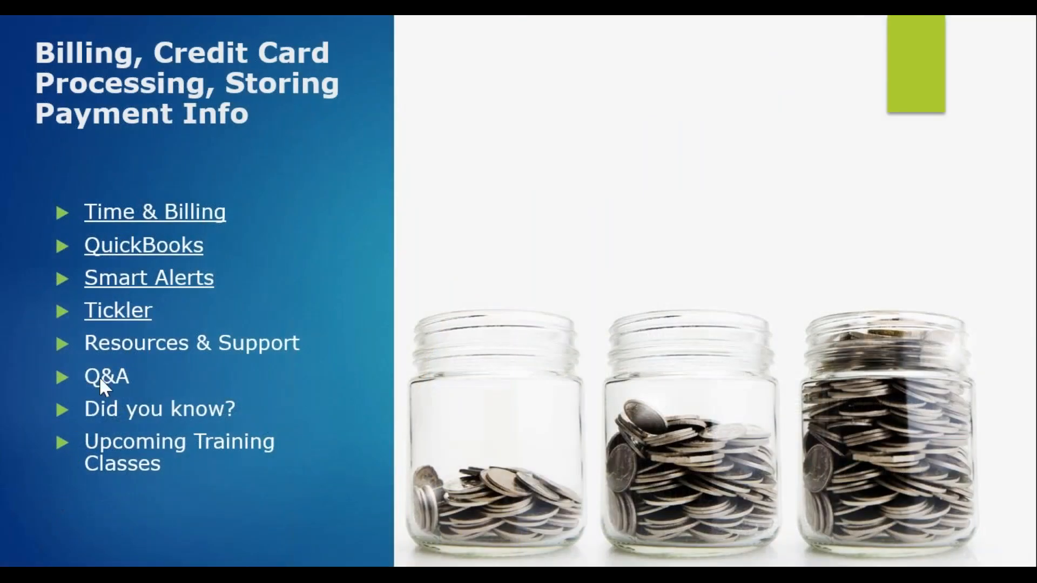
{"action": "left_click", "coordinate": [113, 219]}
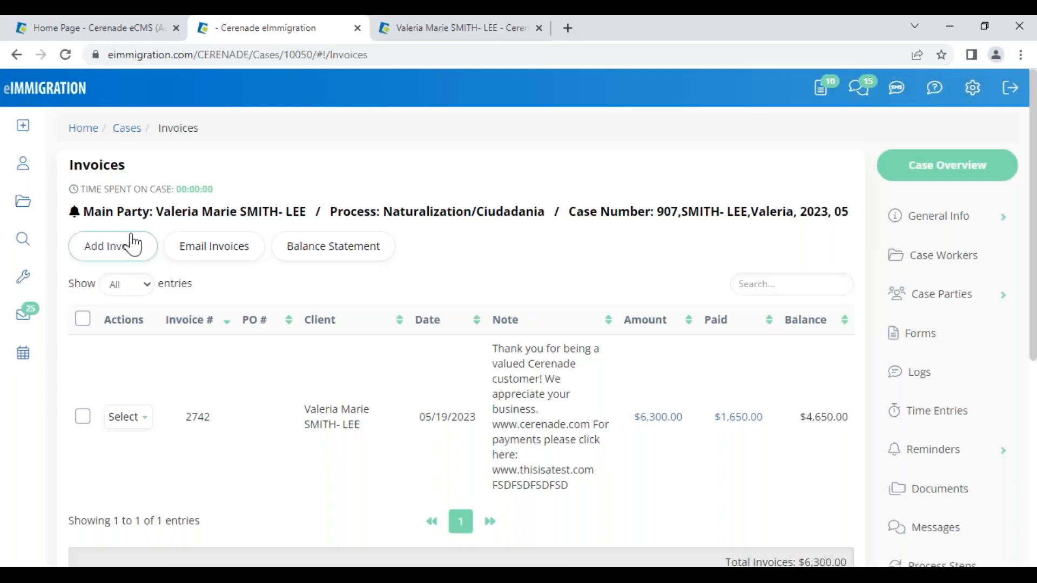
- Create and save a new Time Keeper entry with 00:45:00 tracked time
{"action": "left_click", "coordinate": [24, 286]}
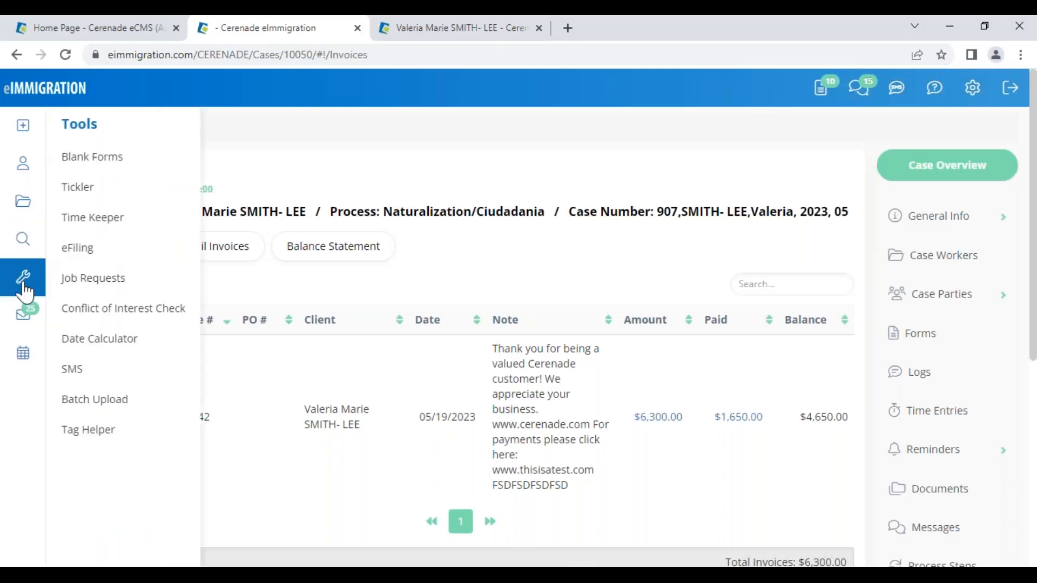
{"action": "left_click", "coordinate": [137, 220]}
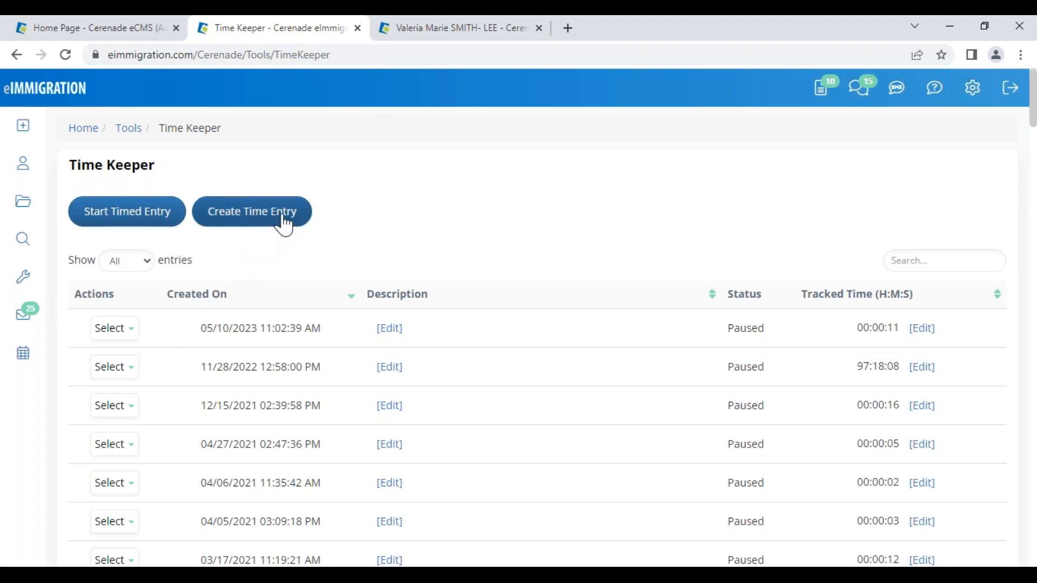
{"action": "left_click", "coordinate": [247, 227]}
{"action": "left_click", "coordinate": [389, 192]}
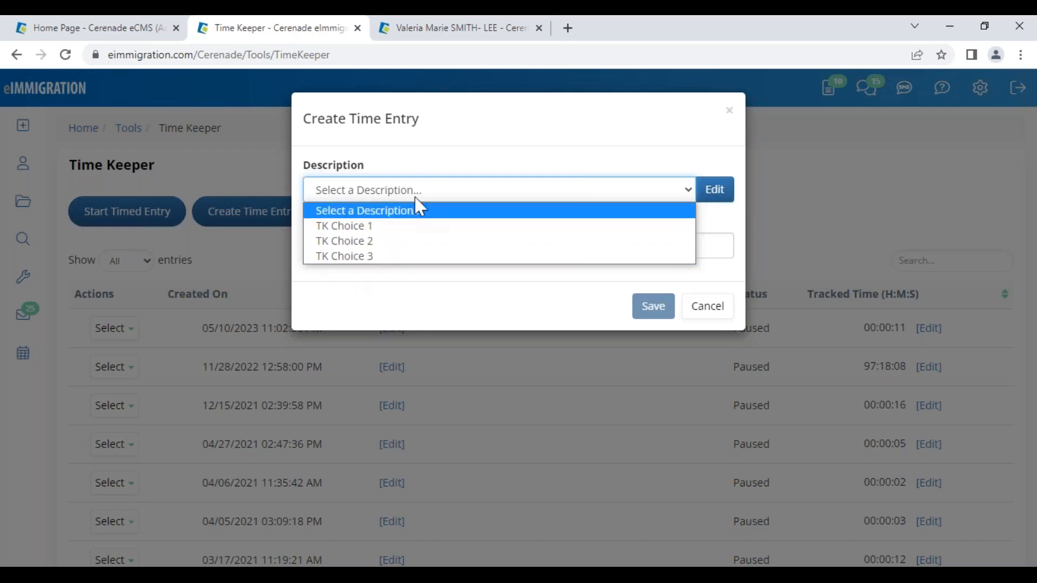
{"action": "left_click", "coordinate": [478, 161]}
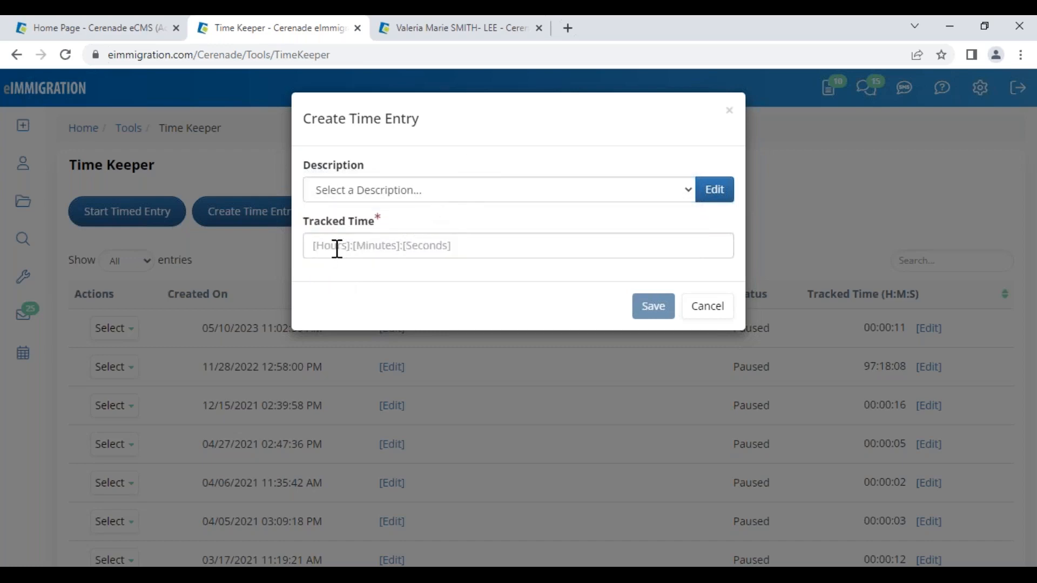
{"action": "left_click", "coordinate": [374, 244]}
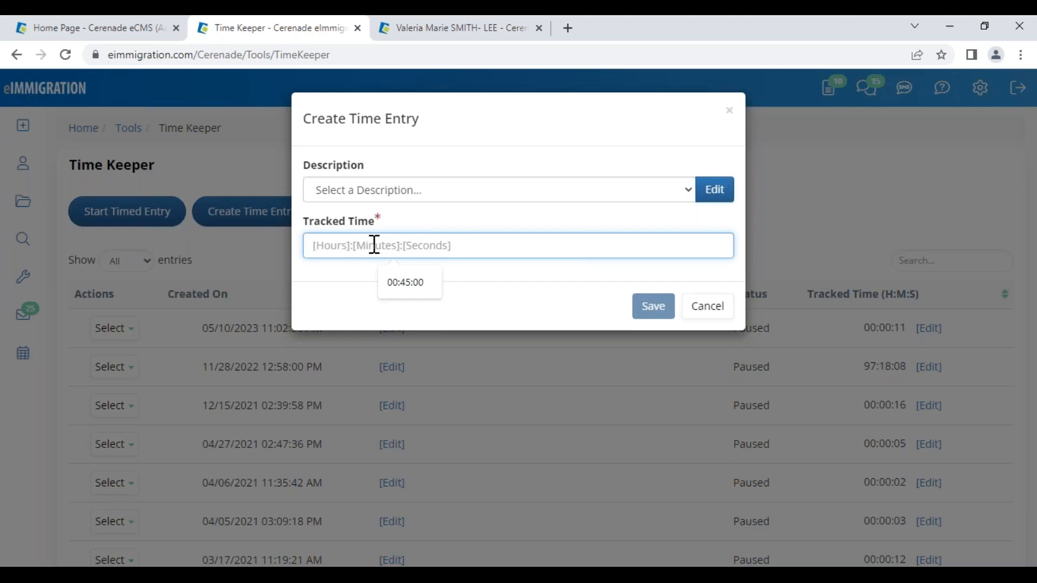
{"action": "left_click", "coordinate": [408, 286]}
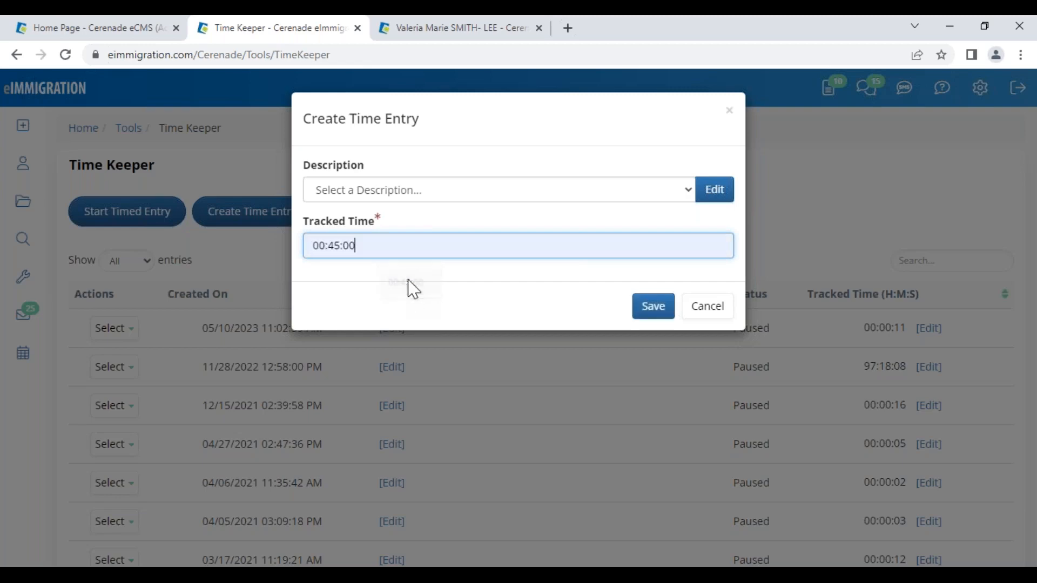
{"action": "left_click", "coordinate": [665, 312]}
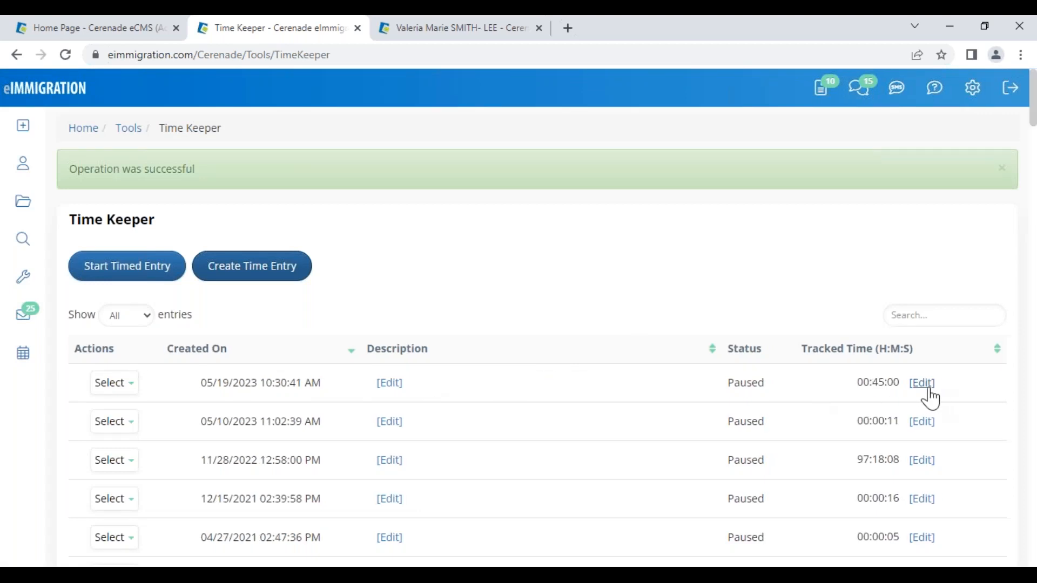
- Give the new entry a free-text description of the client's name plus CONSULTATION, and save
{"action": "left_click", "coordinate": [399, 385]}
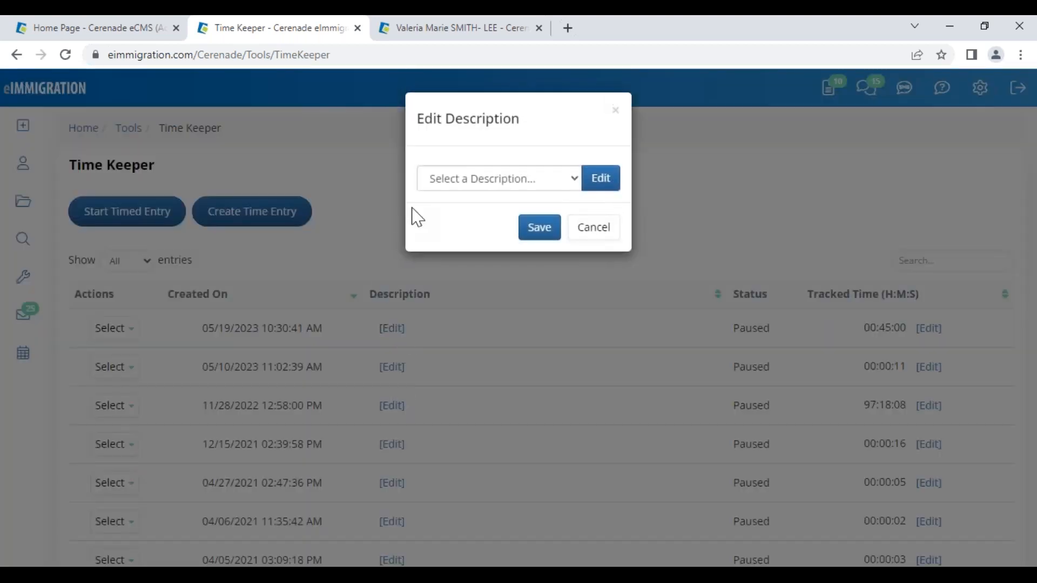
{"action": "left_click", "coordinate": [457, 180]}
{"action": "left_click", "coordinate": [449, 217]}
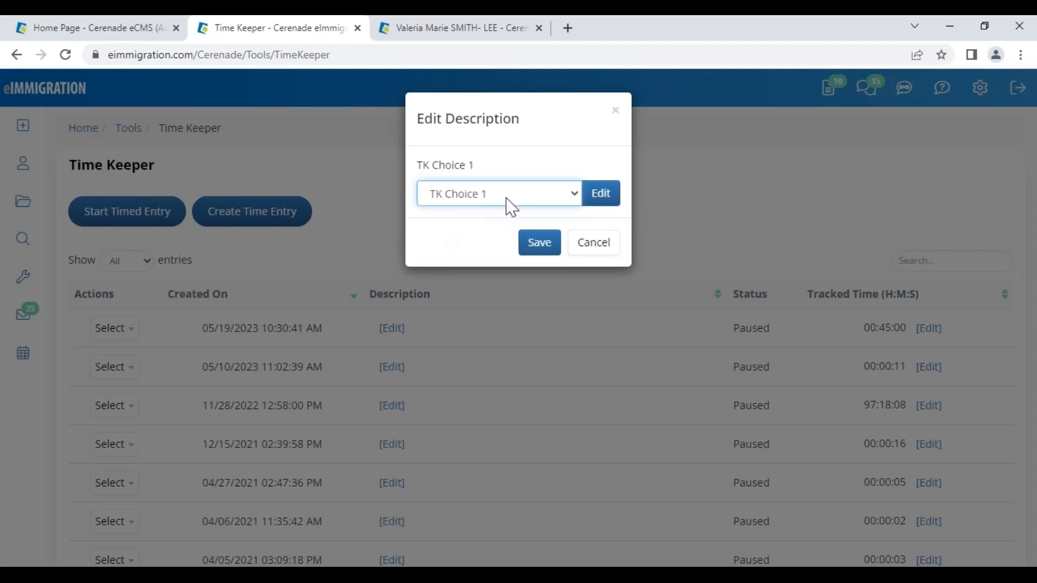
{"action": "left_click", "coordinate": [597, 194]}
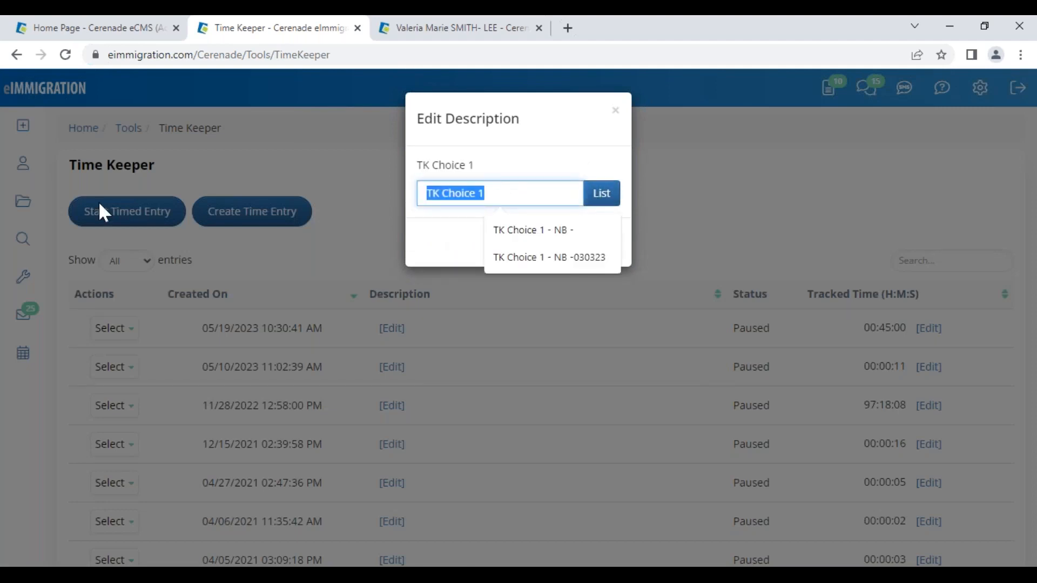
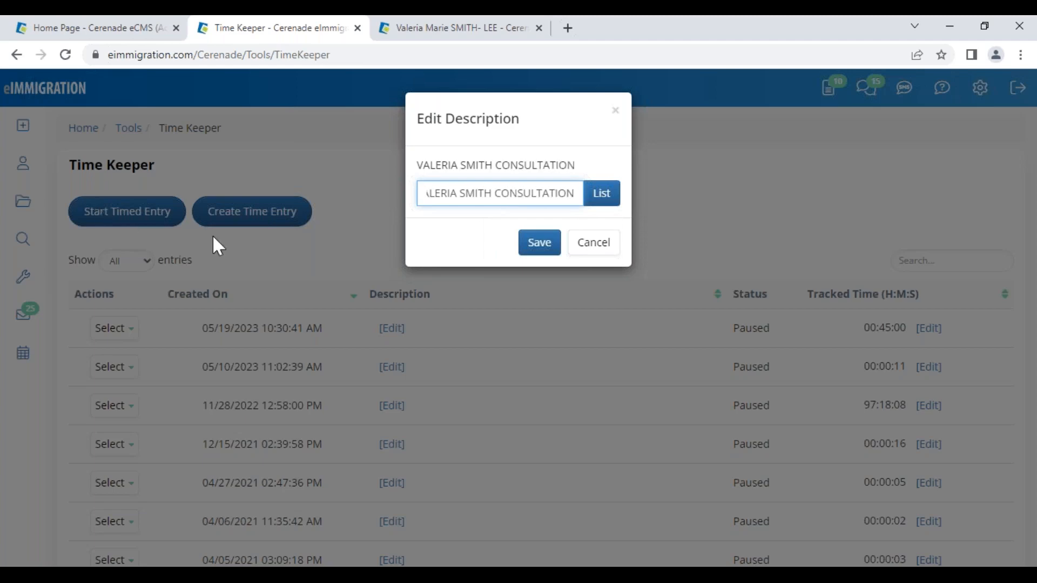
{"action": "left_click", "coordinate": [540, 245]}
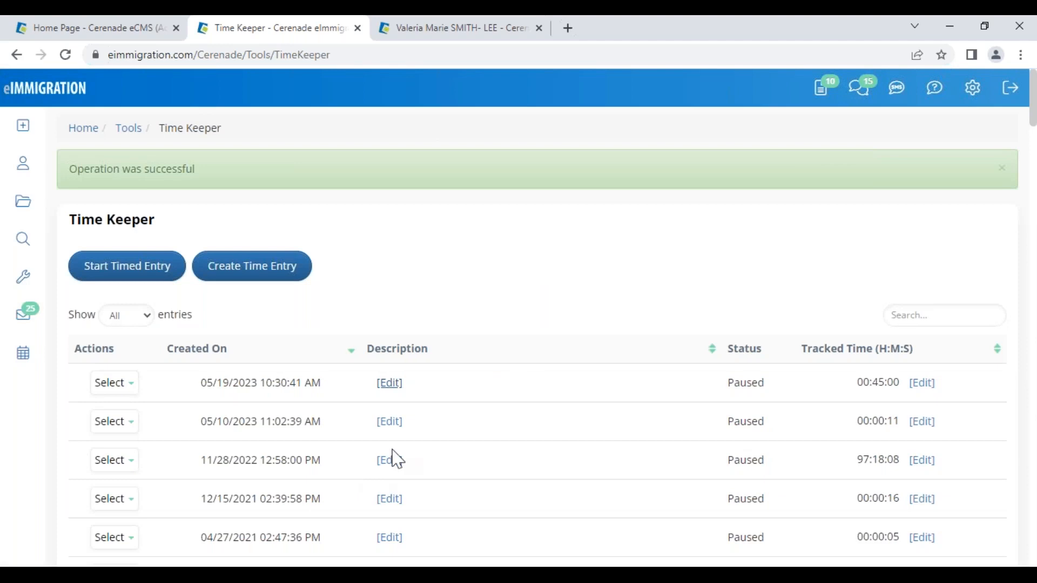
{"action": "left_click_drag", "start_coordinate": [372, 383], "coordinate": [493, 389]}
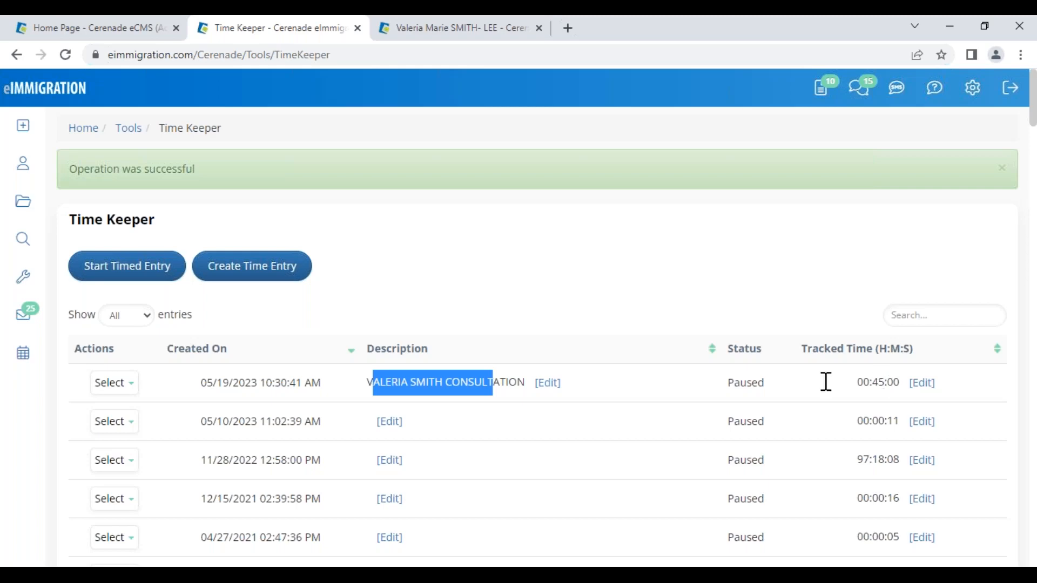
{"action": "left_click", "coordinate": [116, 384]}
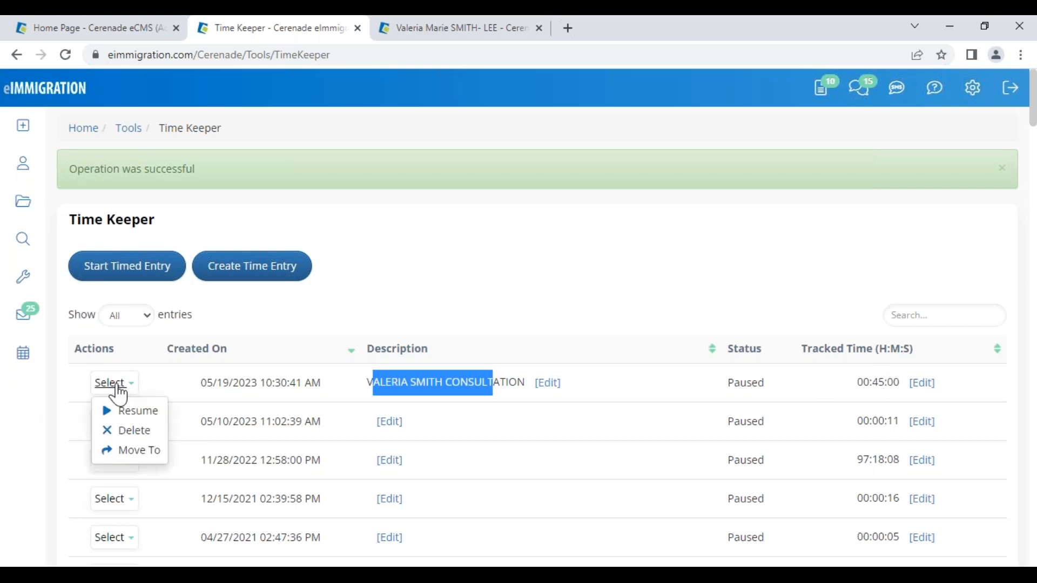
- Move the time entry to the client's Naturalization case profile, with expense creation enabled
{"action": "left_click", "coordinate": [139, 453]}
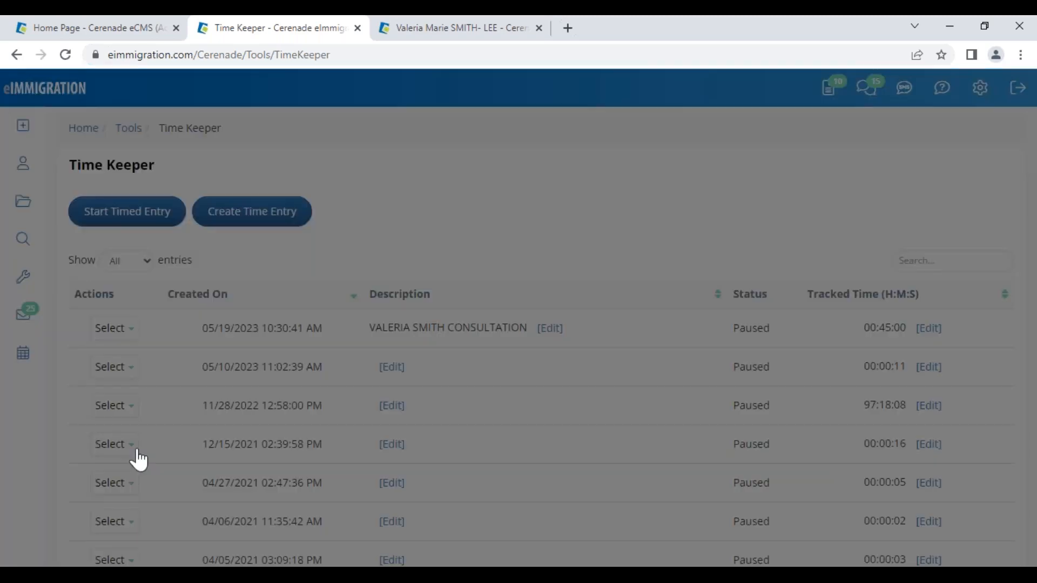
{"action": "left_click", "coordinate": [280, 263]}
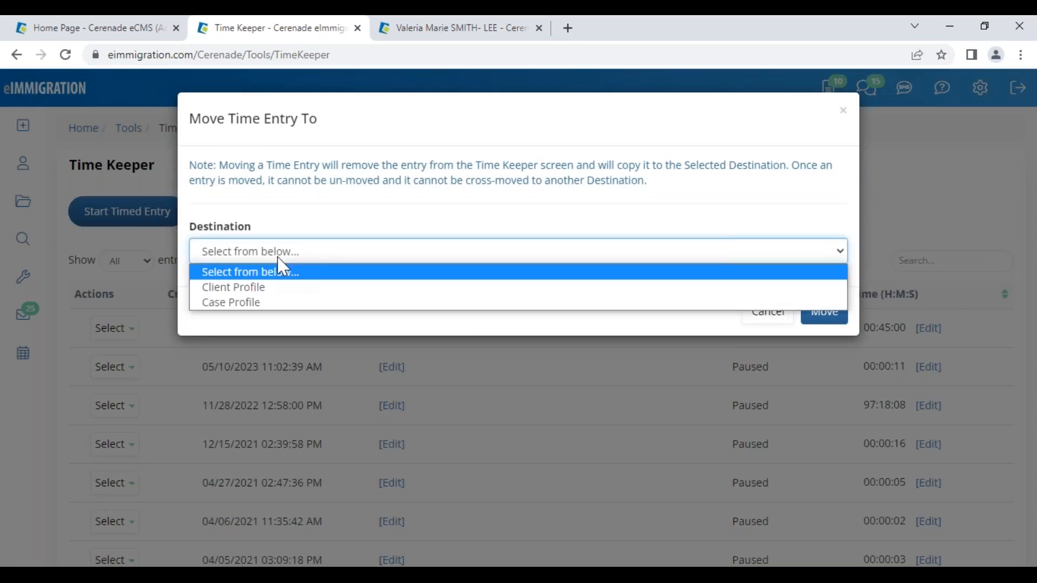
{"action": "left_click", "coordinate": [231, 303]}
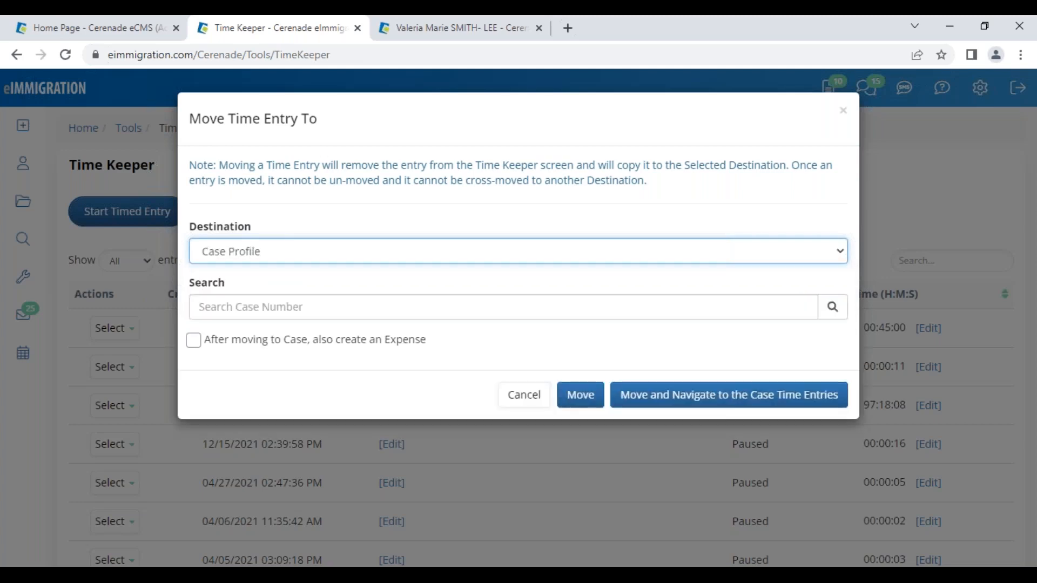
{"action": "left_click", "coordinate": [195, 342]}
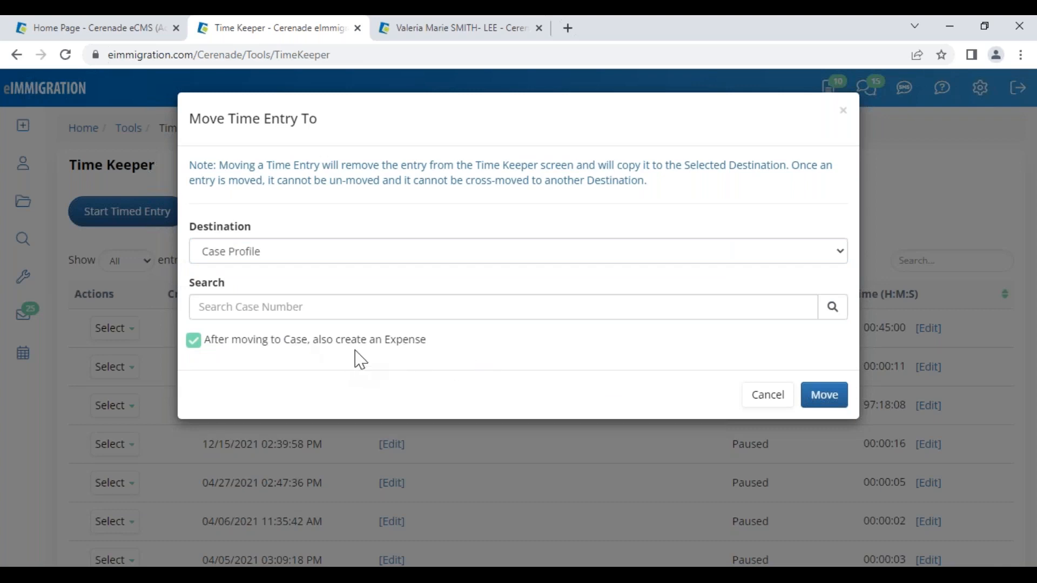
{"action": "left_click", "coordinate": [253, 311]}
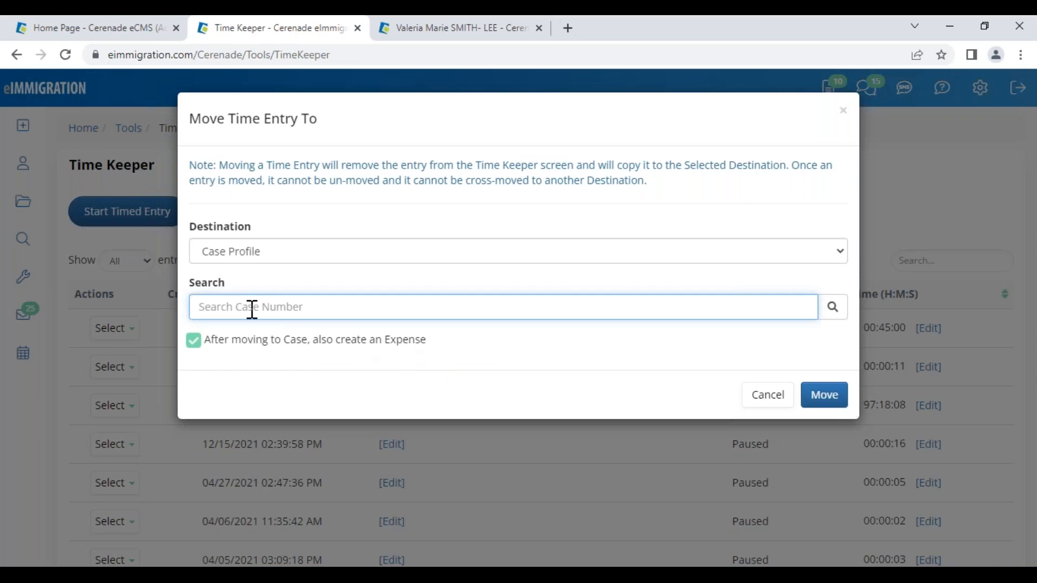
{"action": "type", "text": "SMITH"}
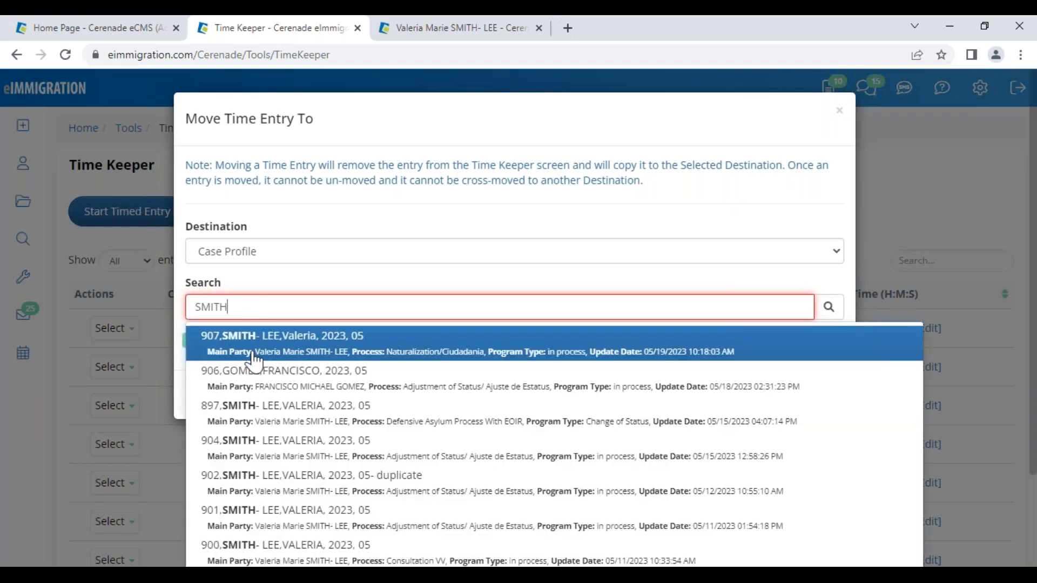
{"action": "left_click", "coordinate": [260, 342]}
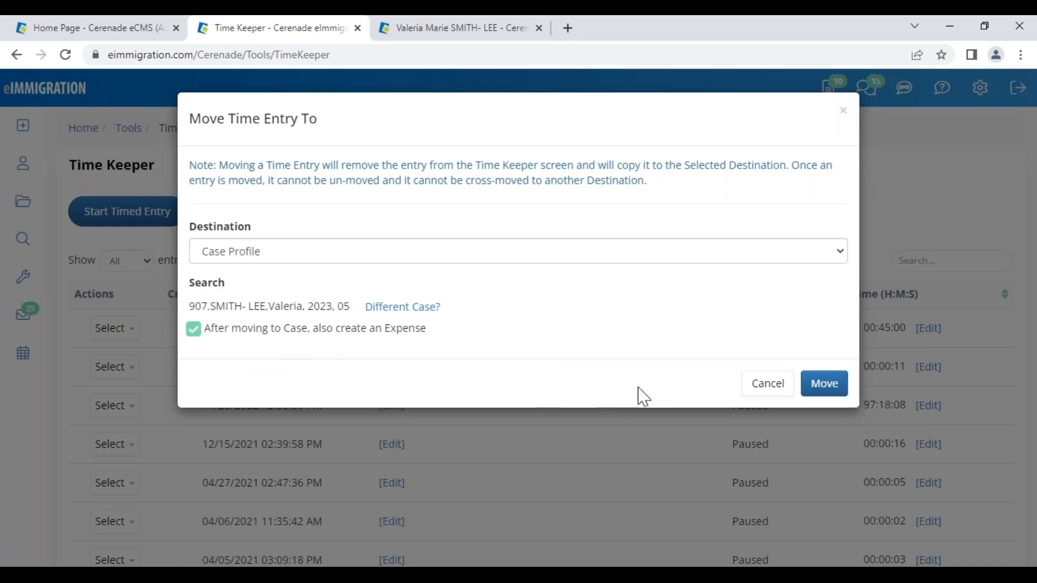
{"action": "left_click", "coordinate": [825, 386]}
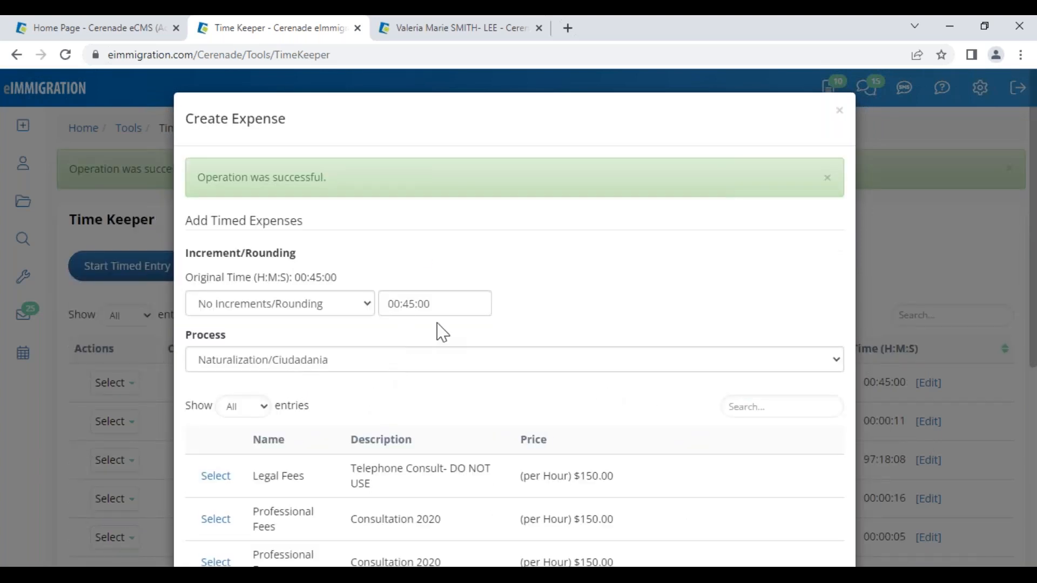
- Set the expense process to Naturalization/Ciudadania after consultation-COnsulta returned 0 records
{"action": "left_click", "coordinate": [285, 361]}
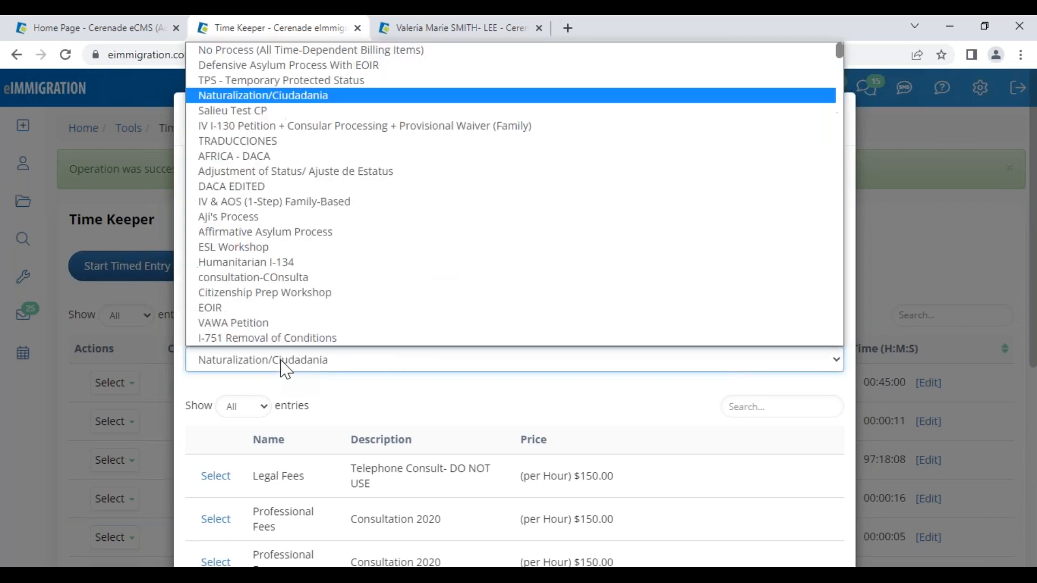
{"action": "key", "text": "Down"}
{"action": "key", "text": "Down"}
{"action": "key", "text": "Down"}
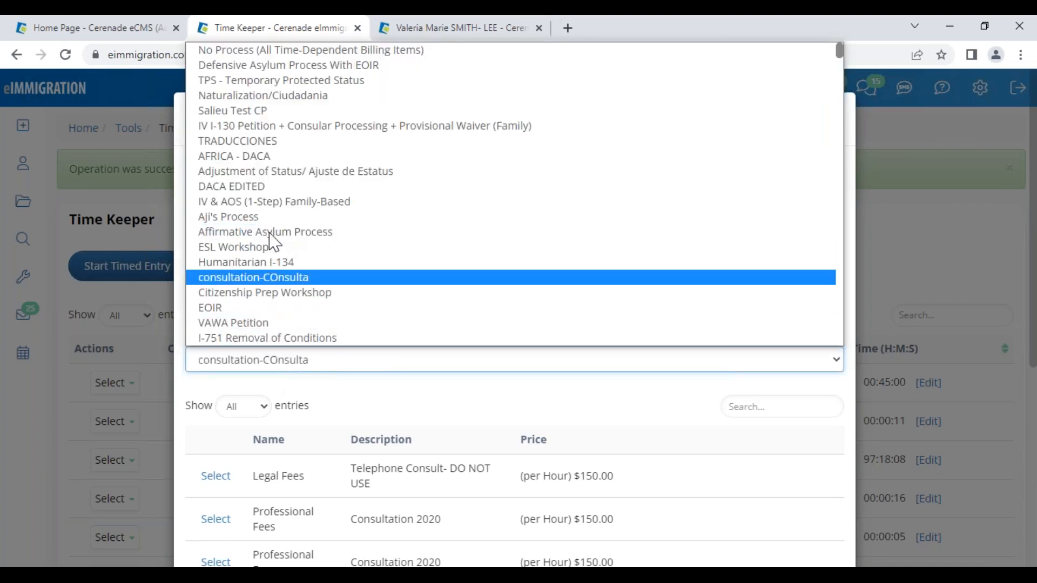
{"action": "key", "text": "Return"}
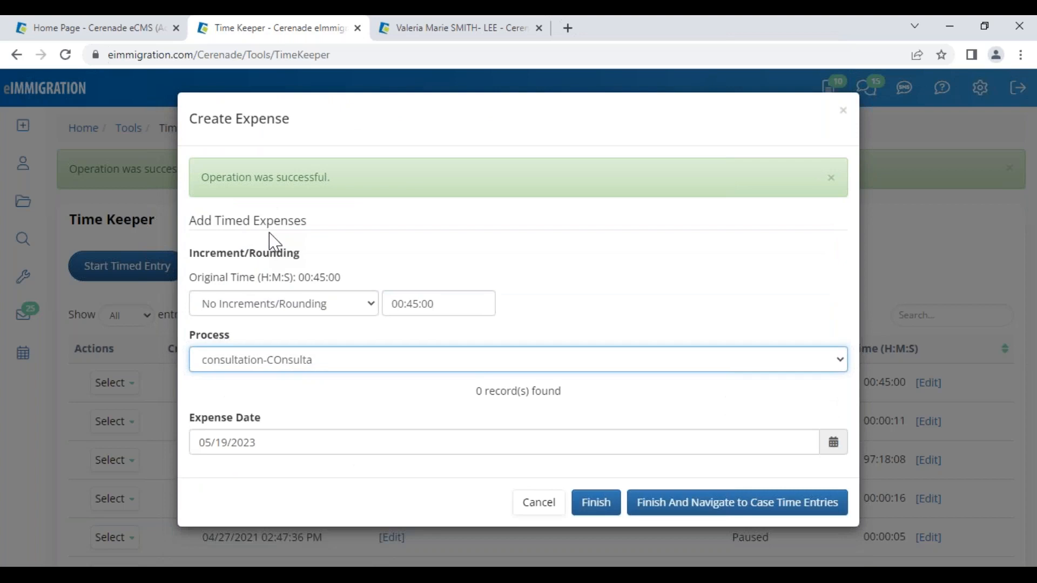
{"action": "left_click_drag", "start_coordinate": [475, 393], "coordinate": [566, 403]}
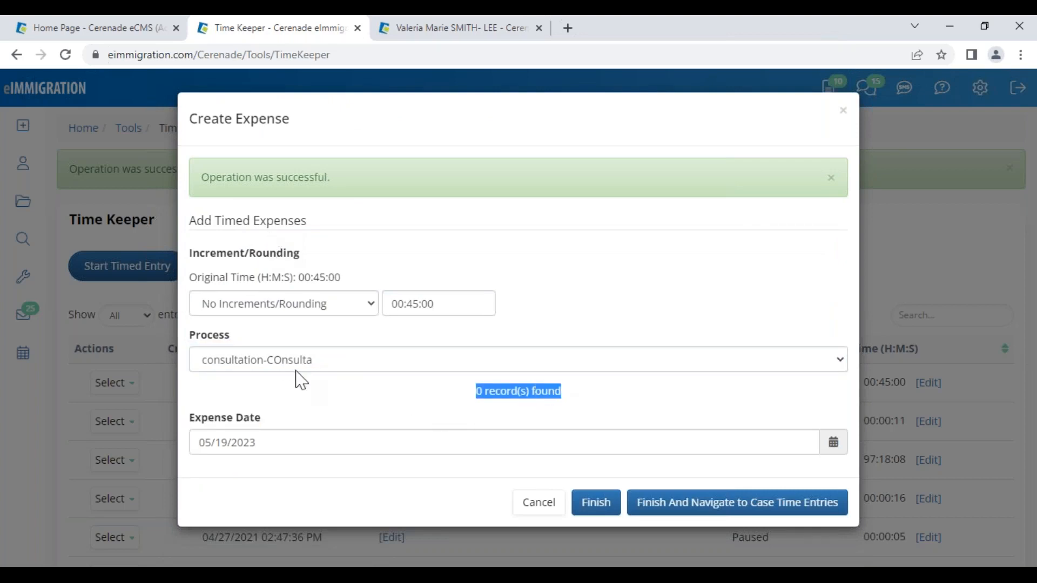
{"action": "left_click", "coordinate": [241, 363]}
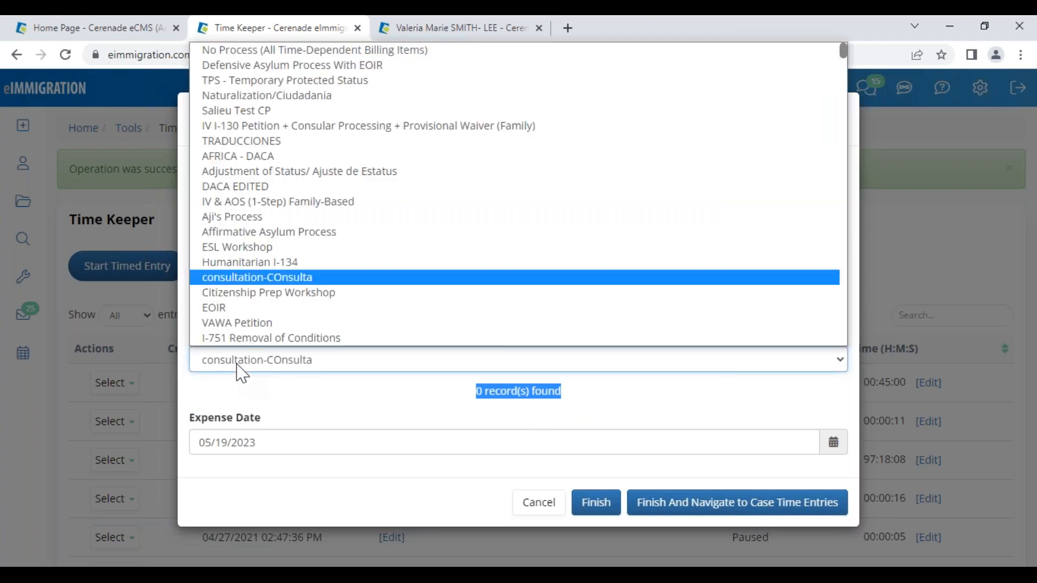
{"action": "left_click", "coordinate": [244, 96]}
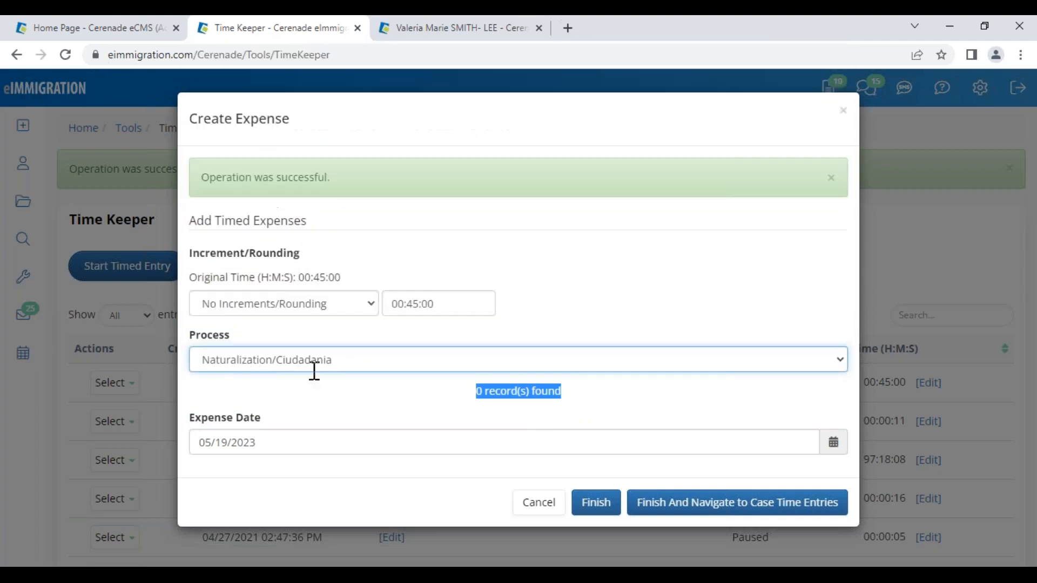
- Select Professional Fees – Consultation 2020 at $150.00/hour and finish to case time entries
{"action": "left_click_drag", "start_coordinate": [351, 519], "coordinate": [440, 519]}
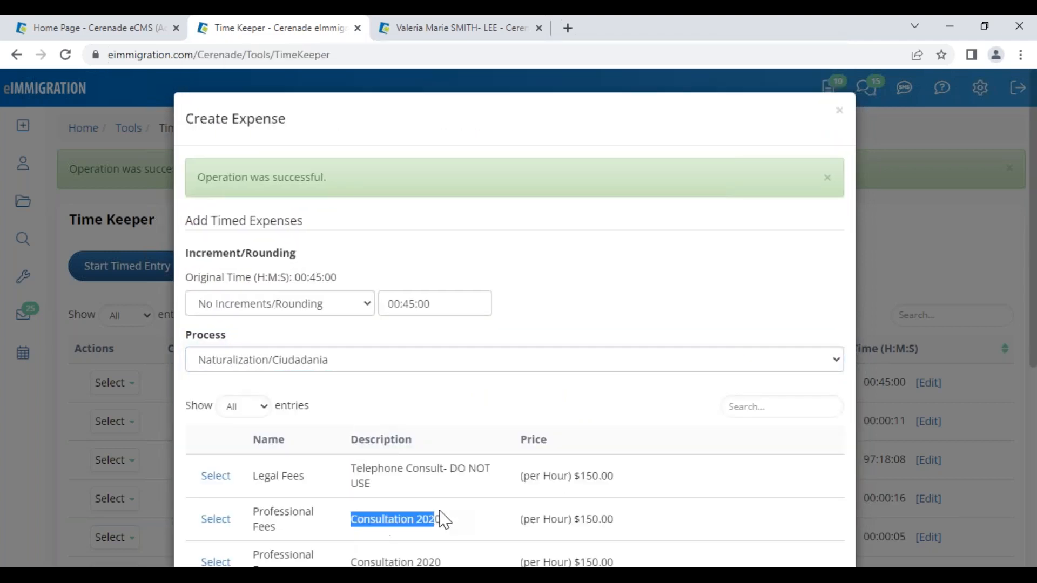
{"action": "left_click_drag", "start_coordinate": [575, 520], "coordinate": [617, 524]}
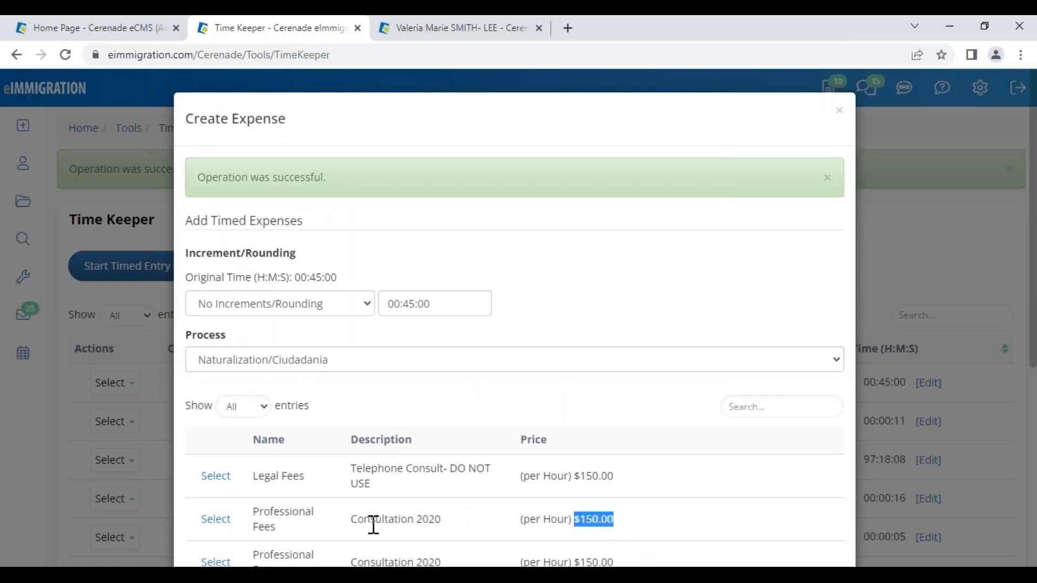
{"action": "left_click", "coordinate": [223, 521]}
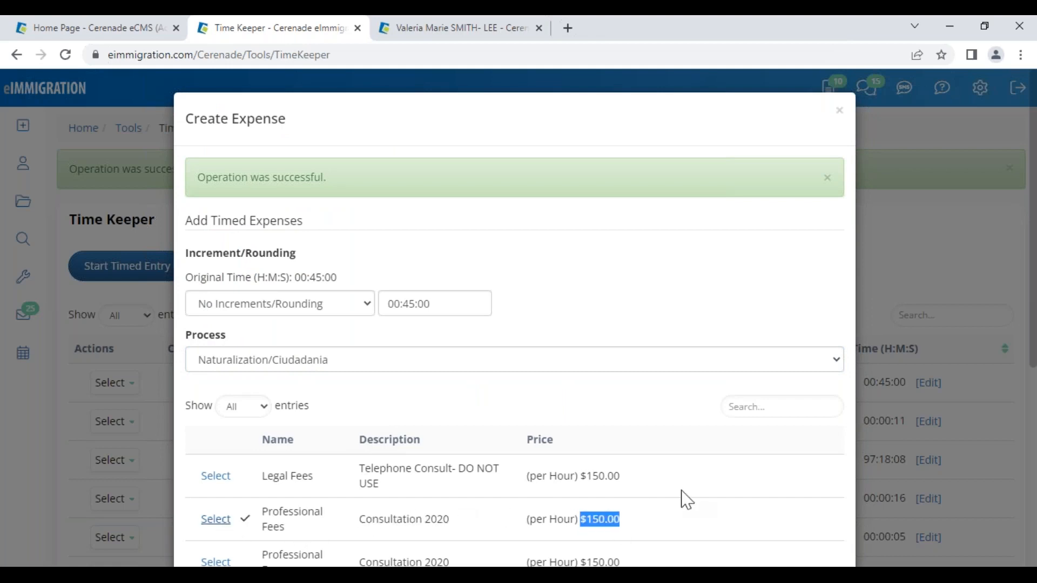
{"action": "scroll", "coordinate": [691, 495], "scroll_direction": "down", "scroll_amount": 6}
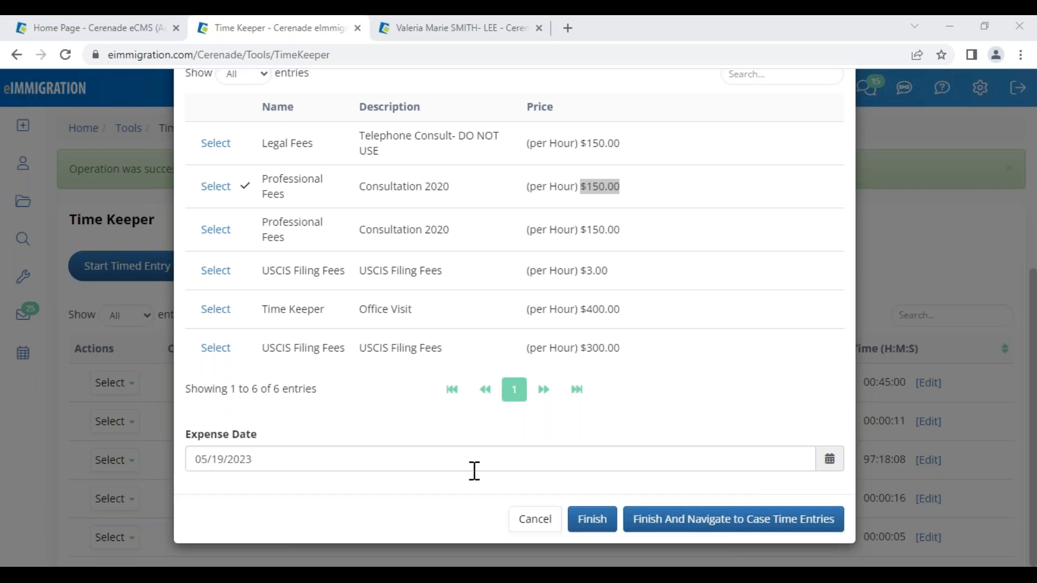
{"action": "scroll", "coordinate": [337, 436], "scroll_direction": "up", "scroll_amount": 5}
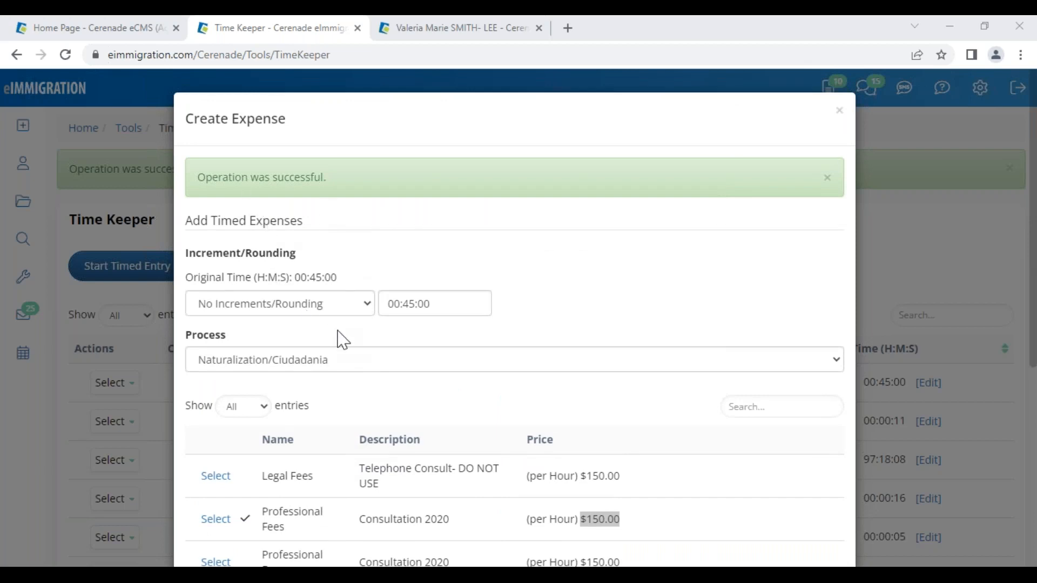
{"action": "scroll", "coordinate": [348, 356], "scroll_direction": "down", "scroll_amount": 4}
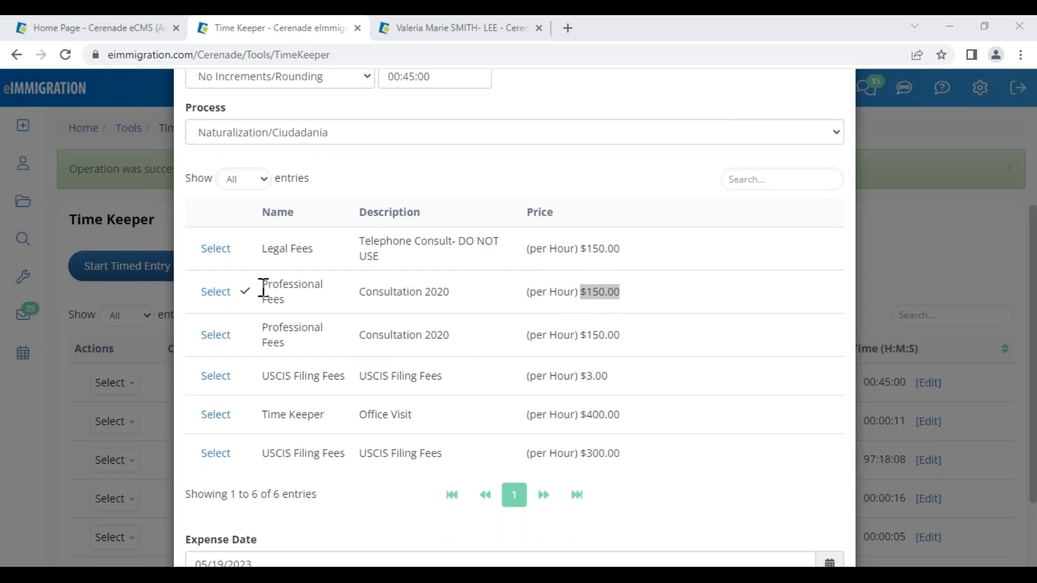
{"action": "scroll", "coordinate": [660, 526], "scroll_direction": "down", "scroll_amount": 2}
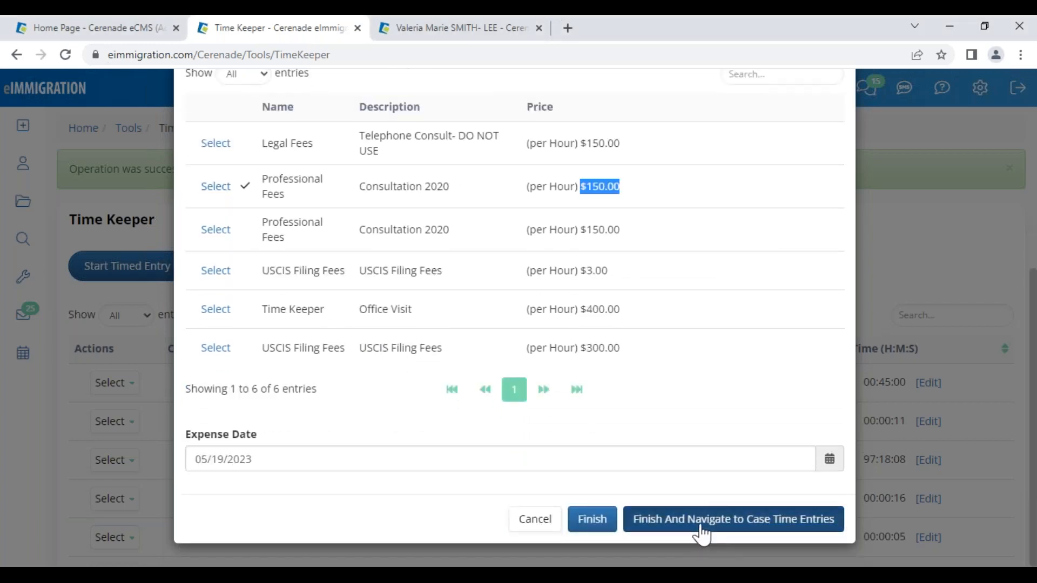
{"action": "left_click", "coordinate": [702, 528]}
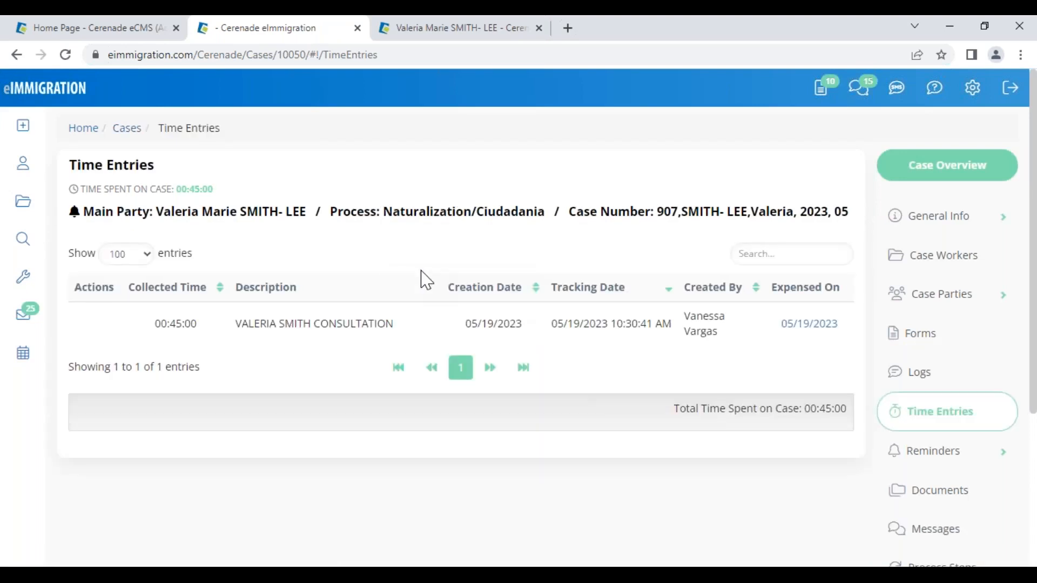
- Confirm 00:45:00 collected on the consultation entry and expand the case's Billing section
{"action": "double_click", "coordinate": [170, 324]}
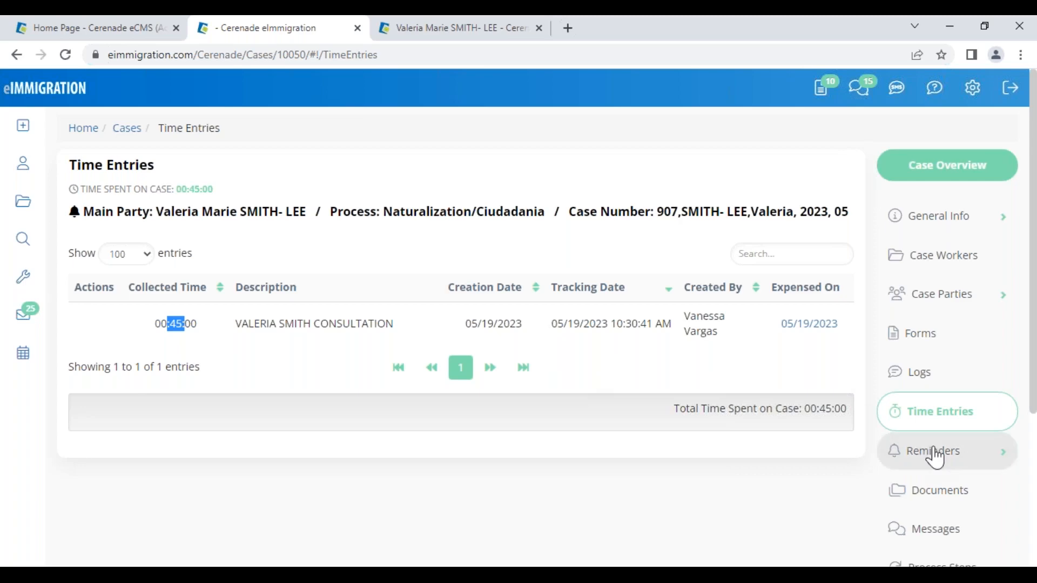
{"action": "scroll", "coordinate": [926, 444], "scroll_direction": "down", "scroll_amount": 4}
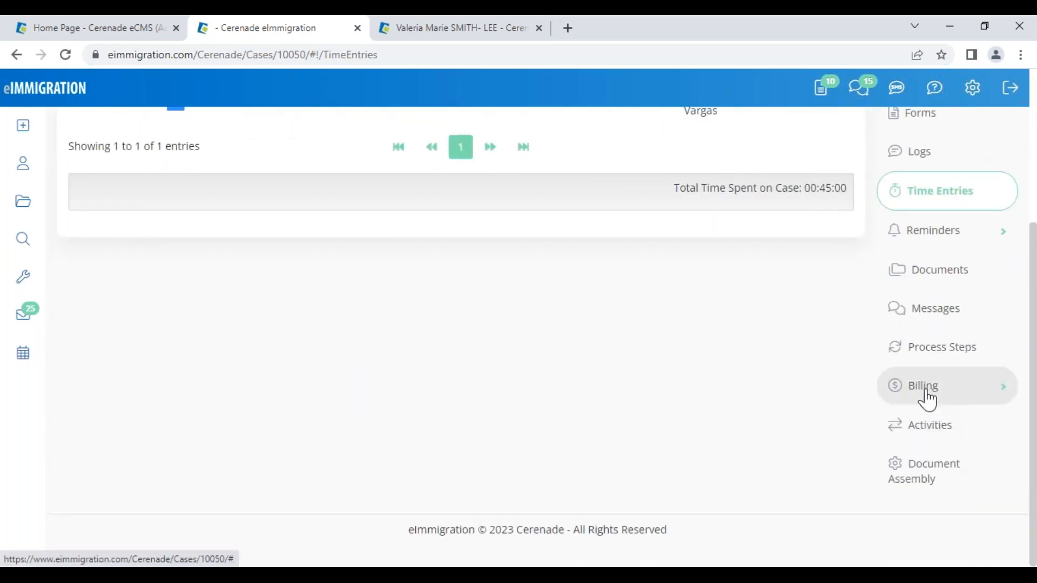
{"action": "left_click", "coordinate": [927, 398]}
- Check the case's Expenses/Charges: Consultation 2020 at 0.7500 hours, $112.50 extended price
{"action": "left_click", "coordinate": [931, 432]}
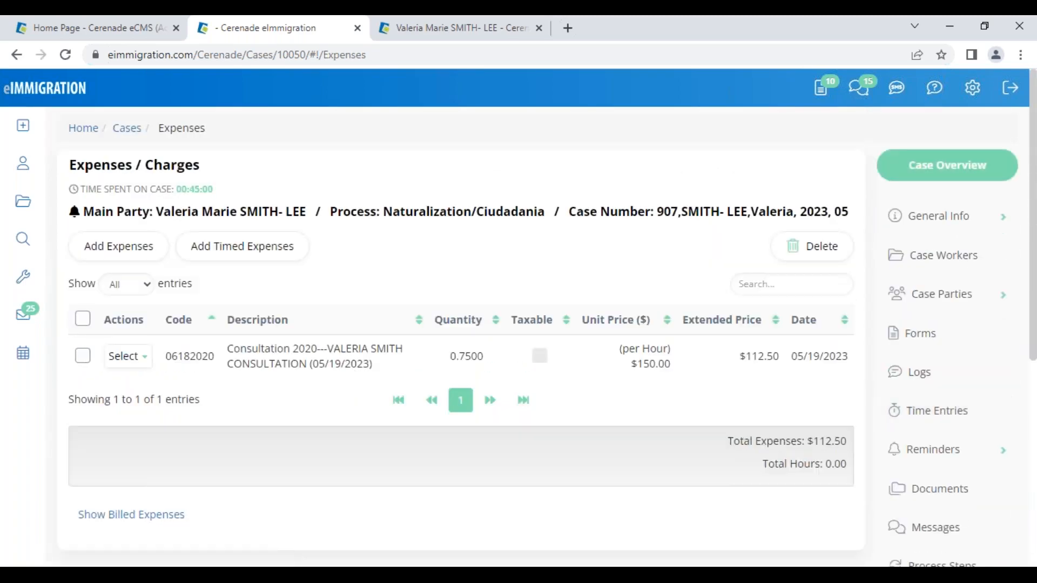
{"action": "left_click_drag", "start_coordinate": [731, 359], "coordinate": [784, 361]}
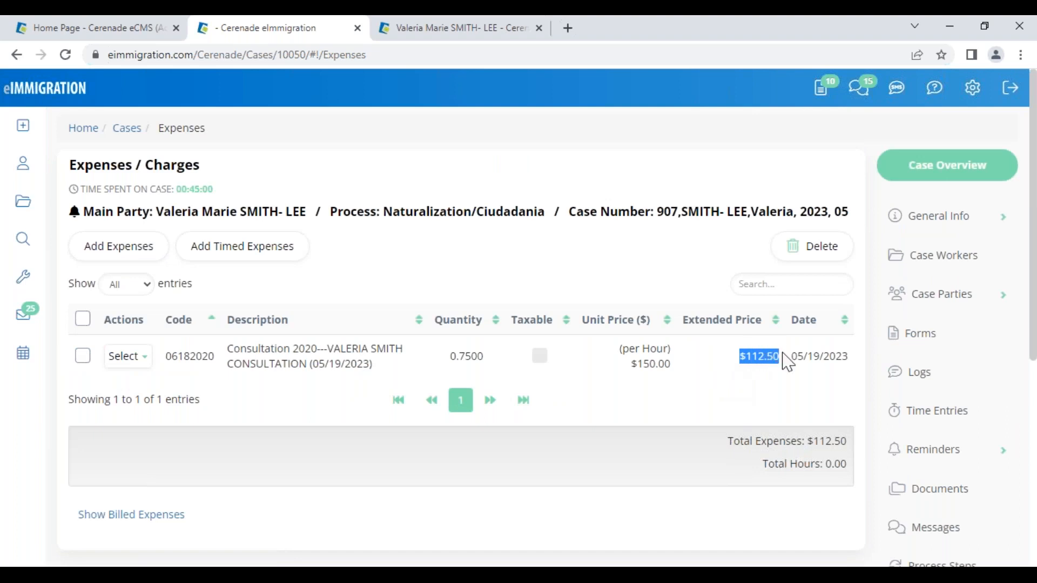
{"action": "left_click", "coordinate": [762, 402]}
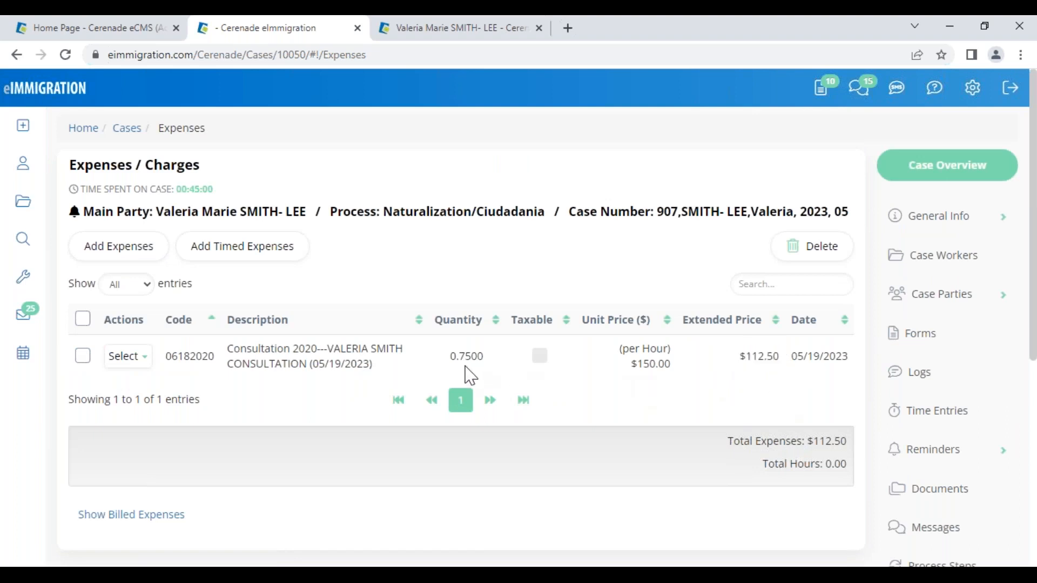
{"action": "left_click_drag", "start_coordinate": [451, 358], "coordinate": [486, 356]}
{"action": "left_click", "coordinate": [644, 469]}
- Bring the billing slide back briefly, then return to the Administrator Home page
{"action": "mouse_move", "coordinate": [494, 565]}
{"action": "left_click", "coordinate": [616, 547]}
{"action": "scroll", "coordinate": [926, 341], "scroll_direction": "down", "scroll_amount": 5}
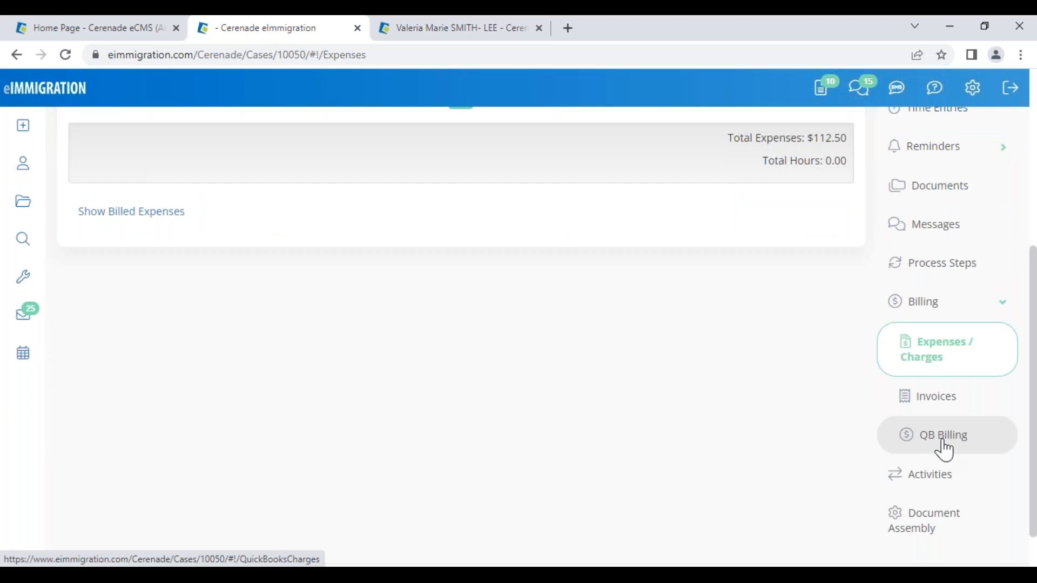
{"action": "left_click", "coordinate": [75, 31]}
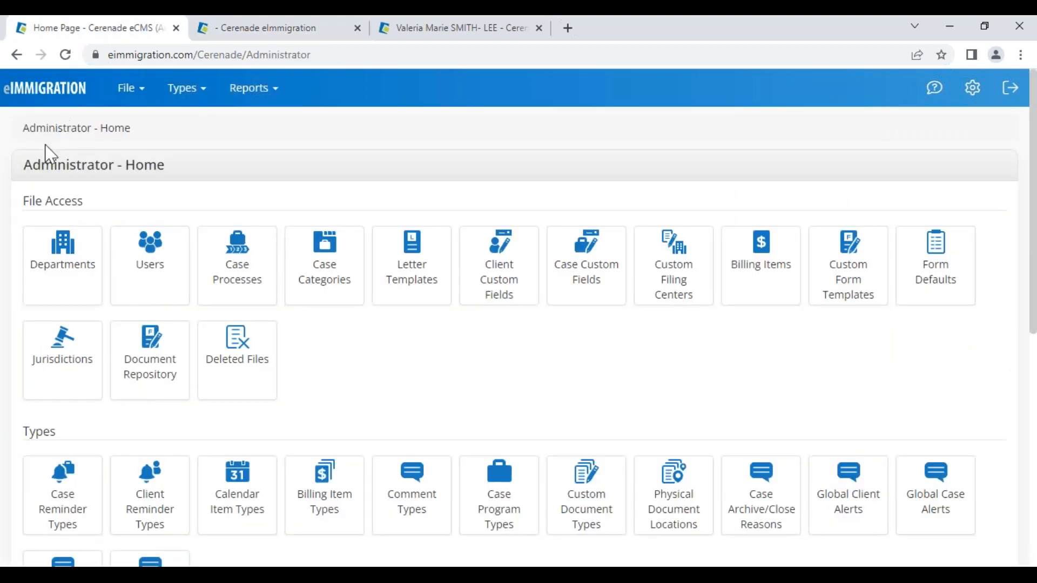
- Open the Intuit QuickBooks settings from Application Settings, checking its authorization status
{"action": "left_click_drag", "start_coordinate": [27, 163], "coordinate": [208, 164]}
{"action": "scroll", "coordinate": [108, 379], "scroll_direction": "down", "scroll_amount": 8}
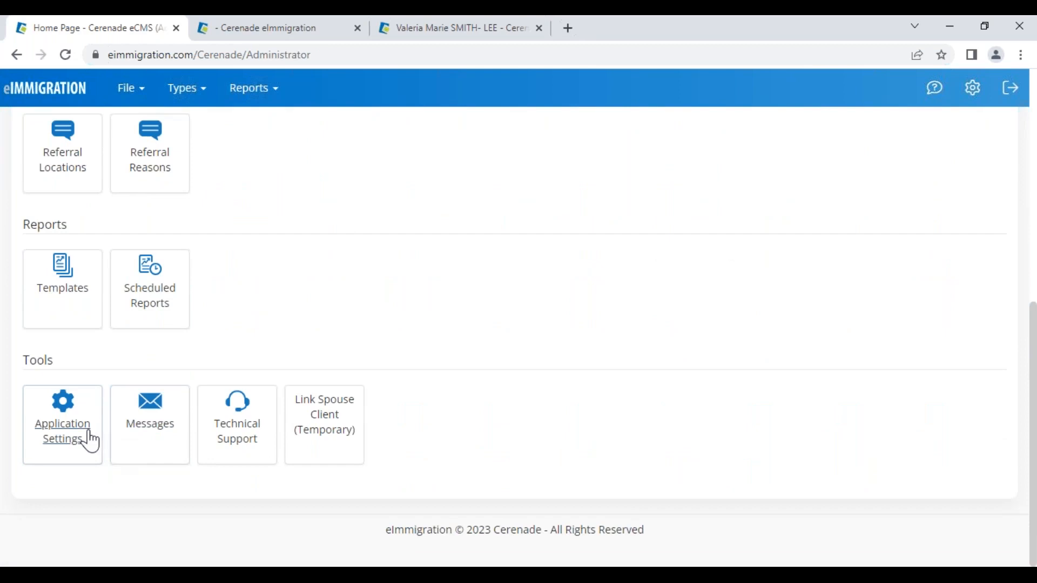
{"action": "left_click", "coordinate": [88, 438]}
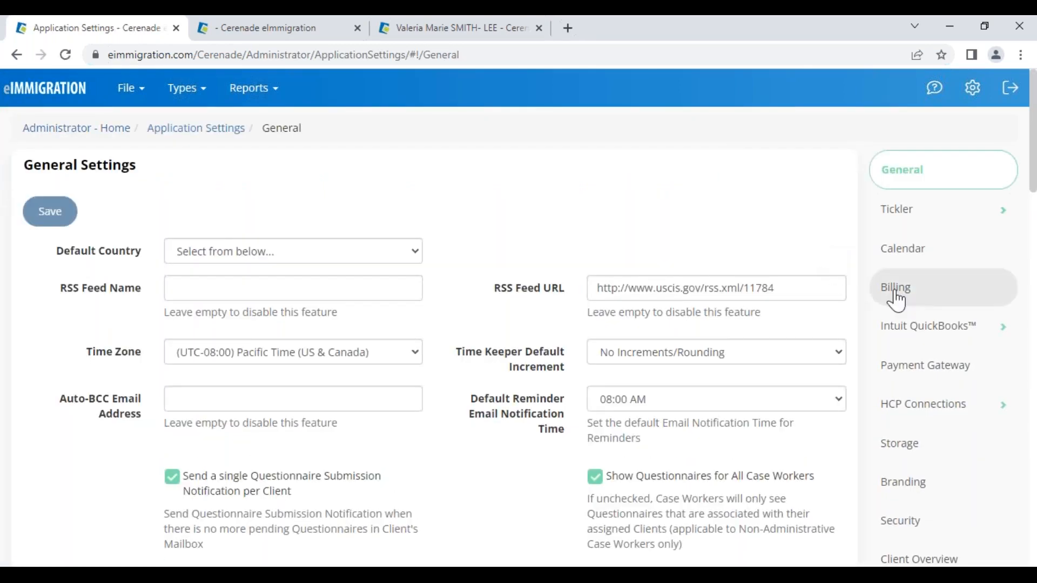
{"action": "left_click", "coordinate": [927, 337]}
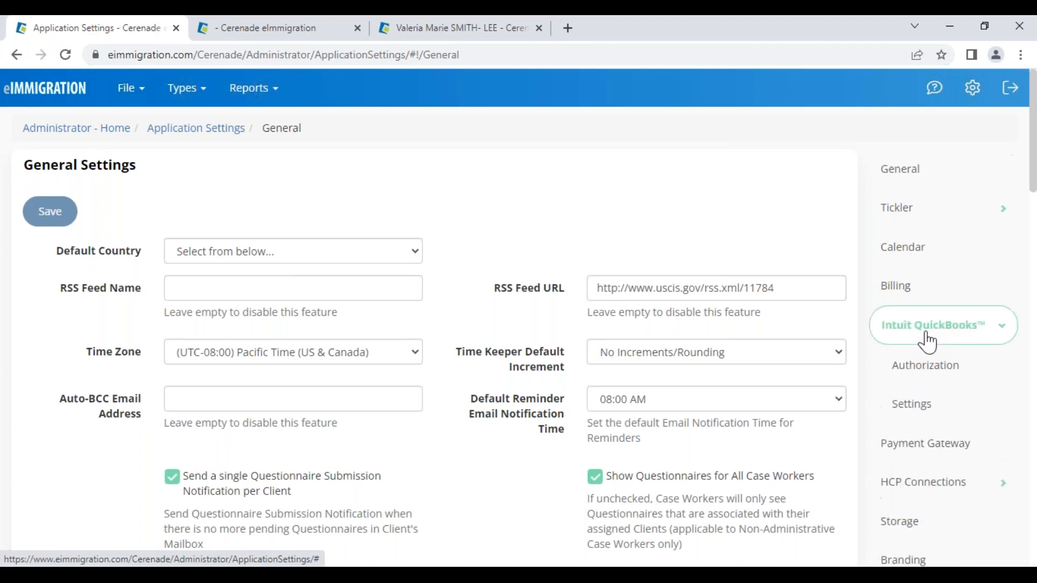
{"action": "left_click", "coordinate": [942, 385]}
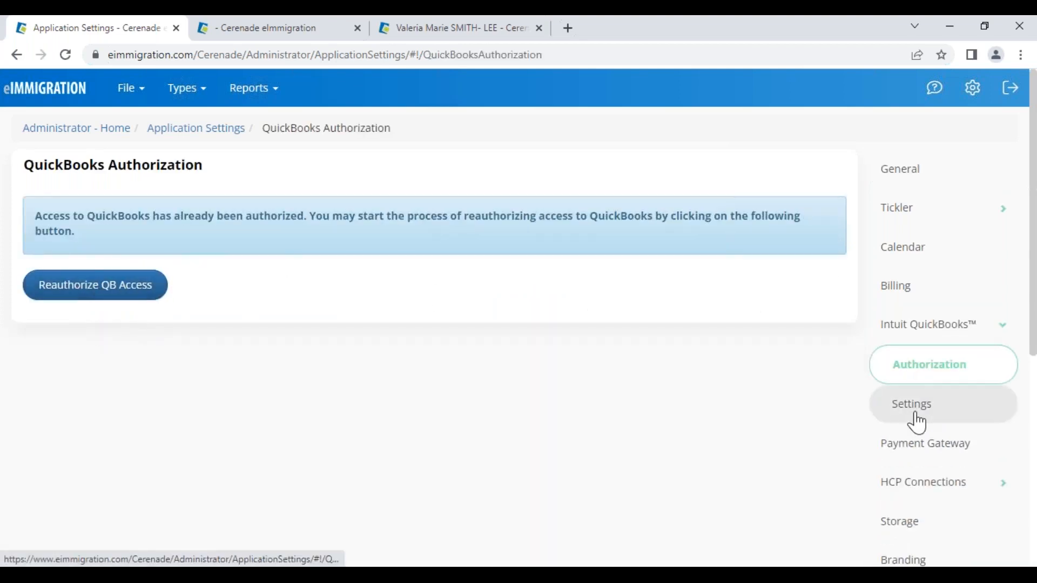
{"action": "left_click", "coordinate": [913, 415]}
- Set QuickBooks Charge Status to Pending, then return to the case's $112.50 Expenses page
{"action": "left_click_drag", "start_coordinate": [67, 256], "coordinate": [135, 270]}
{"action": "left_click", "coordinate": [154, 300]}
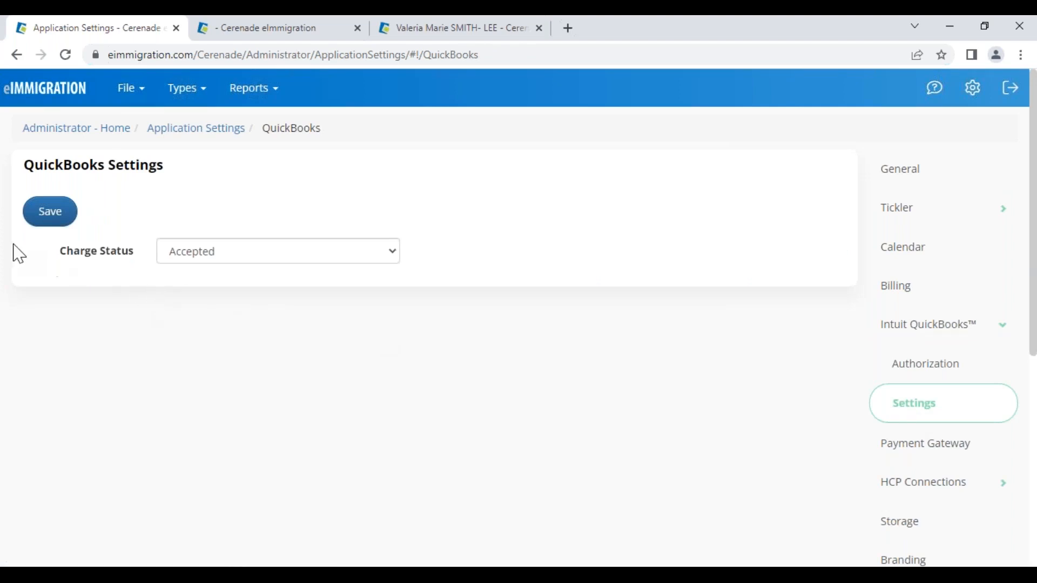
{"action": "left_click", "coordinate": [212, 257]}
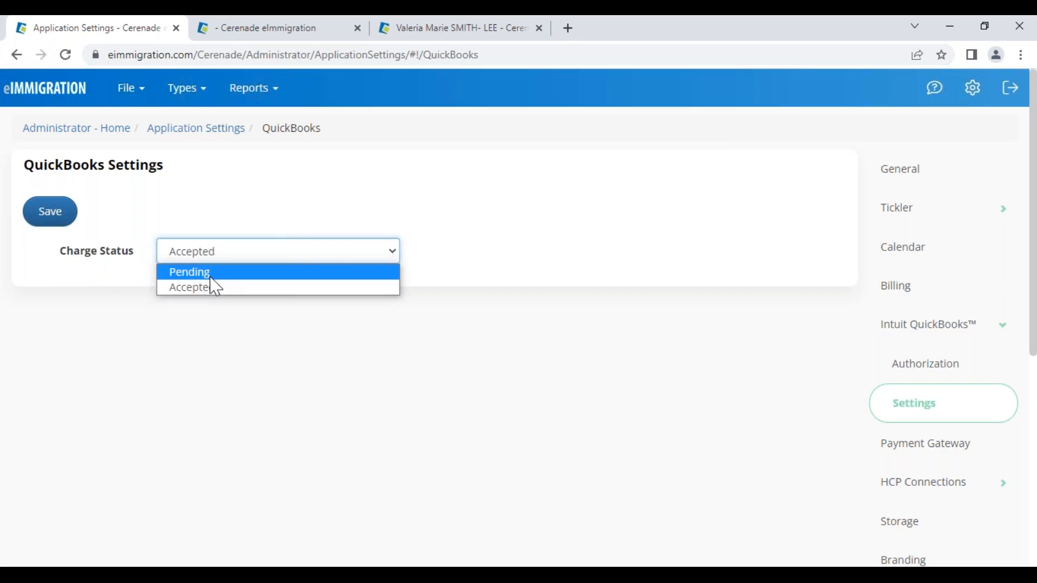
{"action": "left_click", "coordinate": [215, 277]}
{"action": "left_click", "coordinate": [222, 255]}
{"action": "left_click", "coordinate": [205, 306]}
{"action": "left_click_drag", "start_coordinate": [50, 252], "coordinate": [142, 263]}
{"action": "left_click", "coordinate": [199, 366]}
{"action": "left_click", "coordinate": [292, 31]}
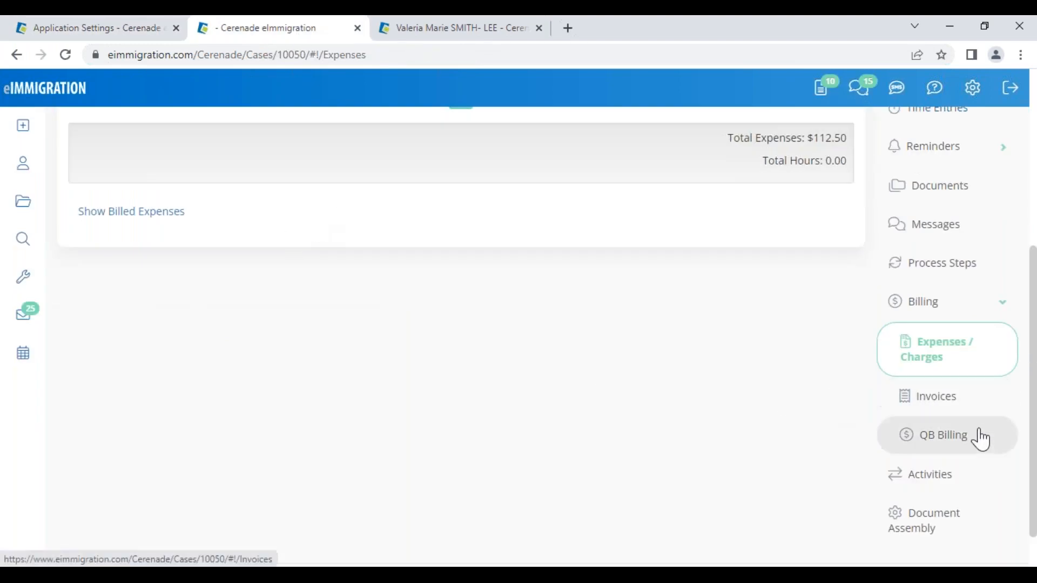
- Bind the case to the client's QuickBooks entity in QB Billing and review its three Accepted charges
{"action": "left_click", "coordinate": [959, 438]}
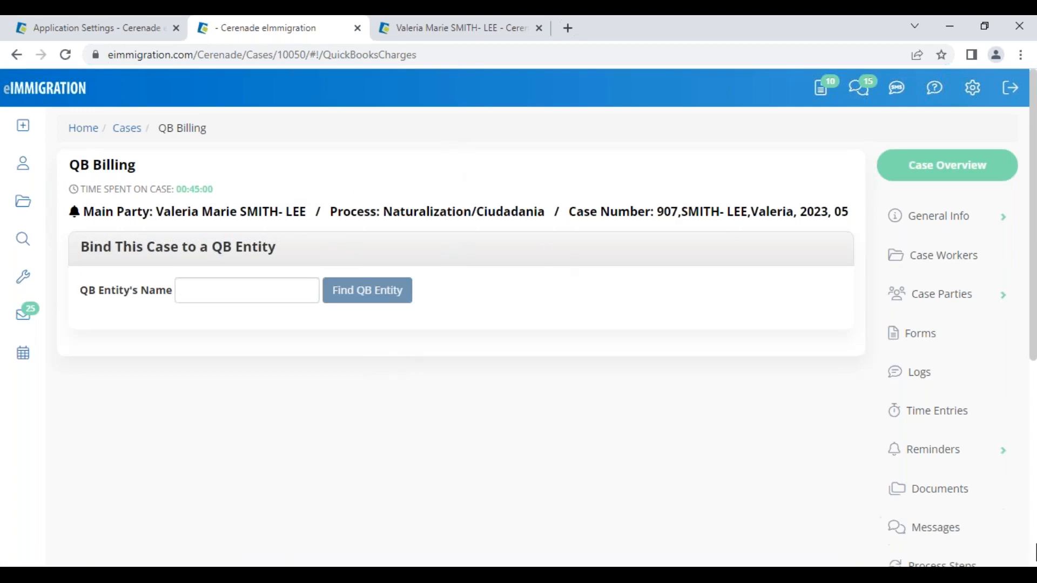
{"action": "scroll", "coordinate": [991, 497], "scroll_direction": "down", "scroll_amount": 4}
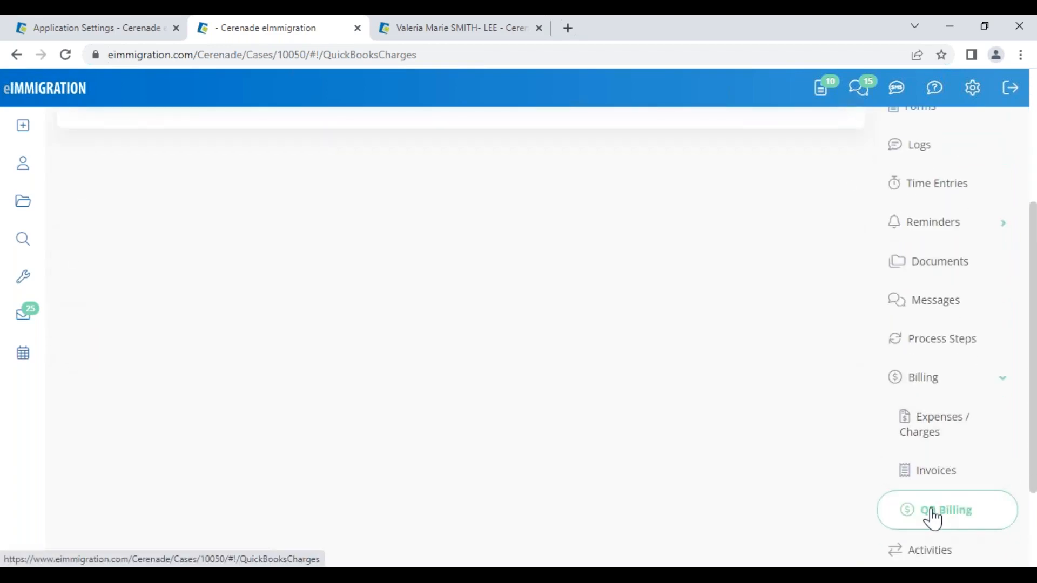
{"action": "left_click", "coordinate": [936, 520]}
{"action": "left_click", "coordinate": [229, 290]}
{"action": "type", "text": "VALE"}
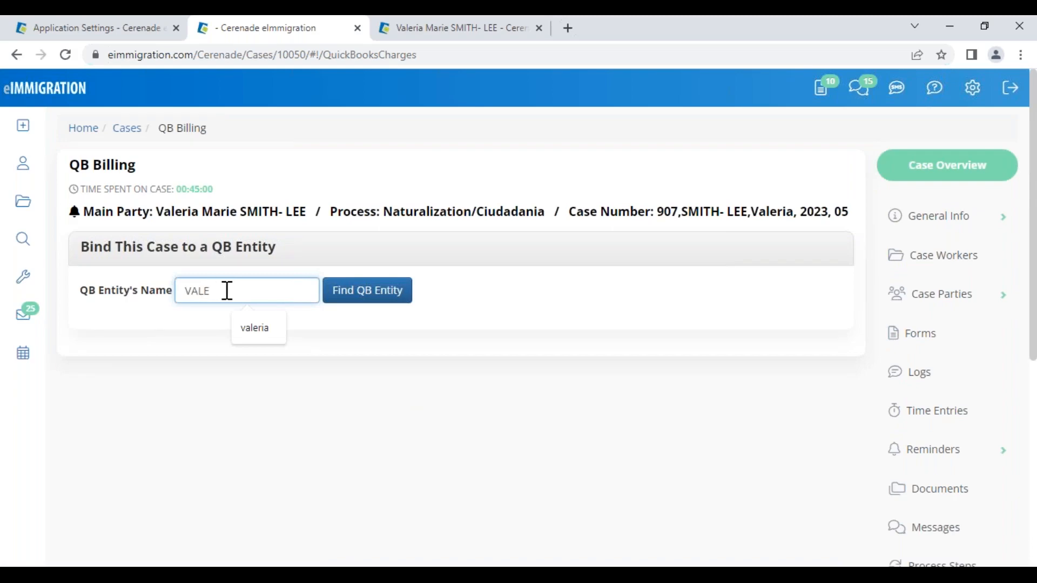
{"action": "left_click", "coordinate": [337, 297]}
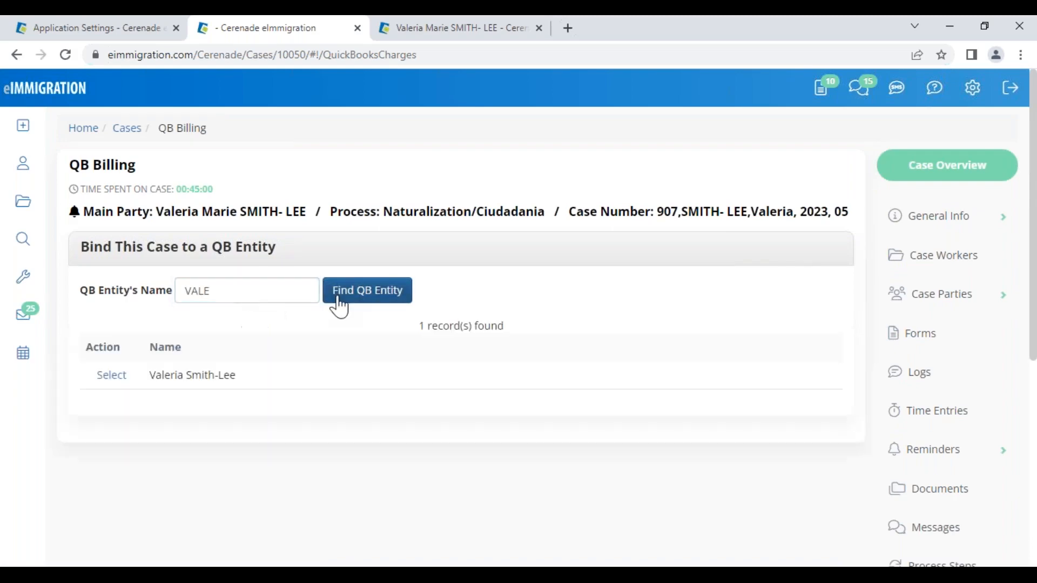
{"action": "left_click", "coordinate": [112, 378]}
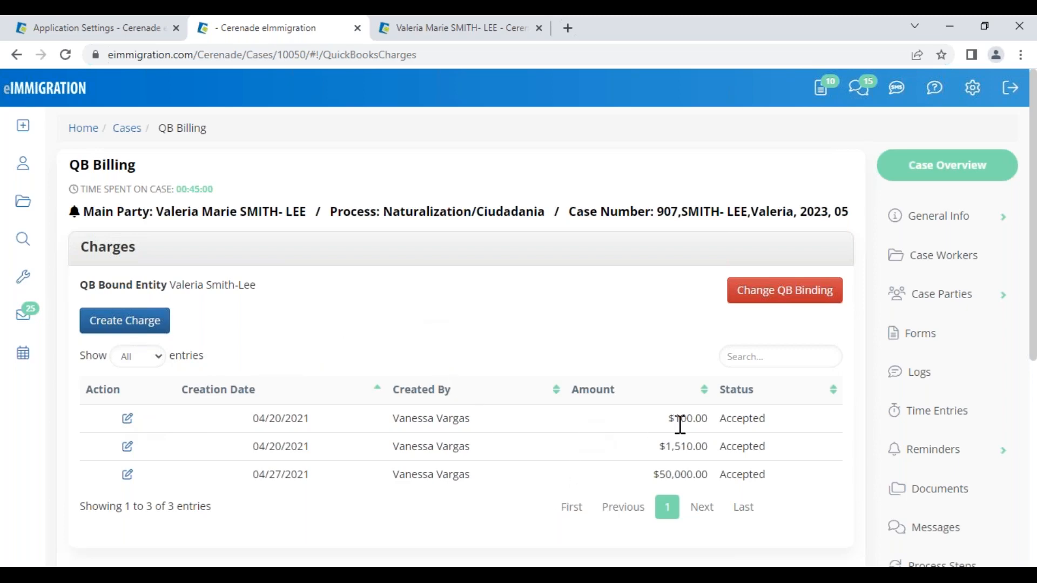
{"action": "left_click_drag", "start_coordinate": [719, 419], "coordinate": [783, 429]}
{"action": "left_click", "coordinate": [534, 324]}
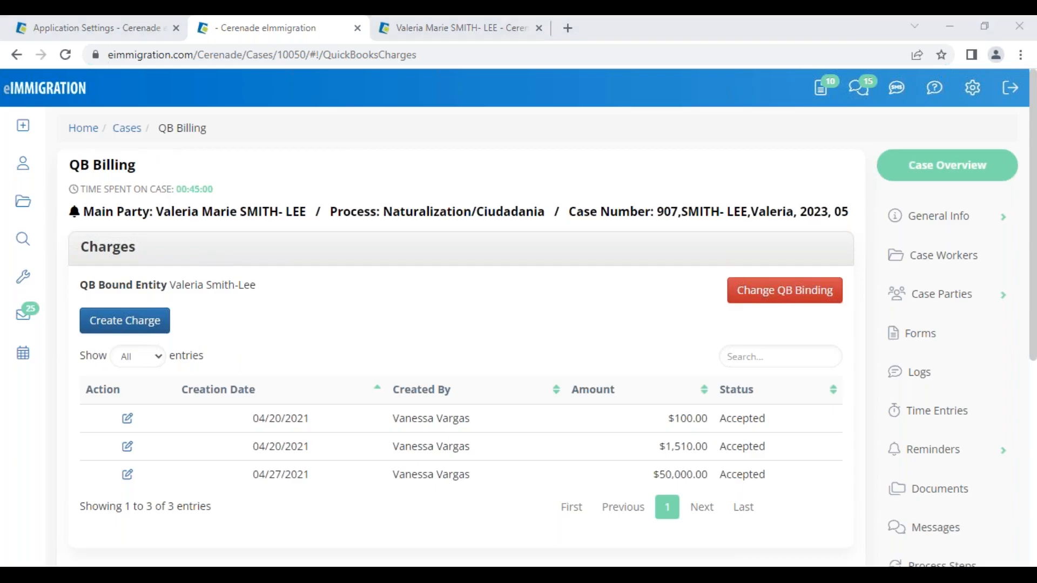
- Return to the browser and go from Application Settings to the Administrator home page
{"action": "left_click", "coordinate": [58, 570]}
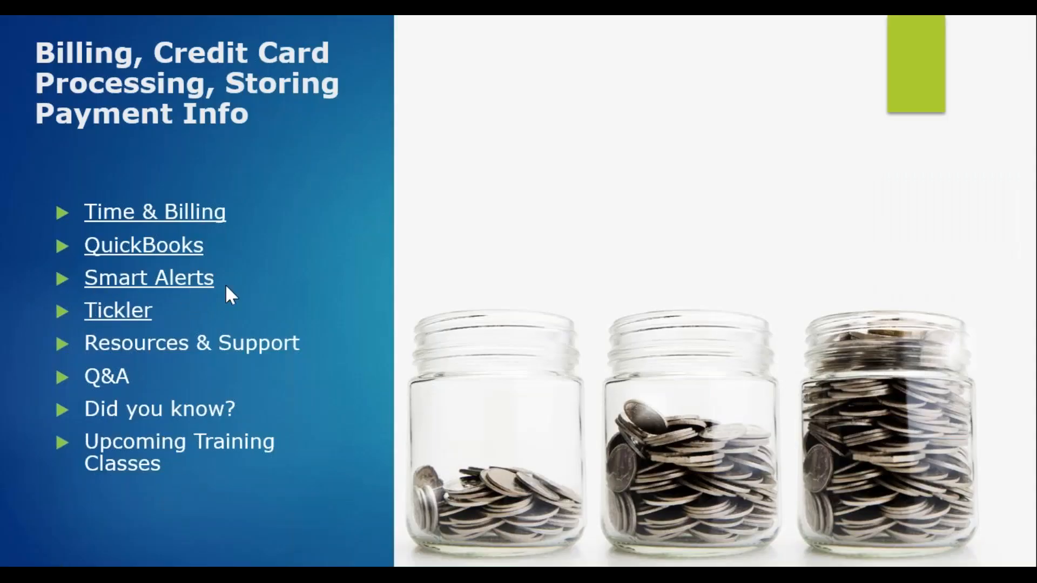
{"action": "key", "text": "alt+Tab"}
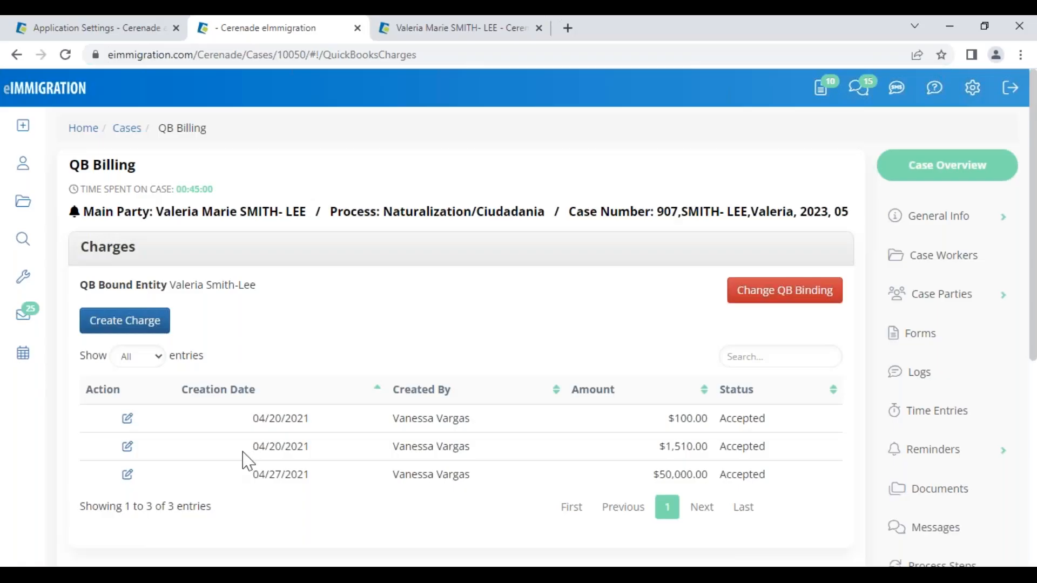
{"action": "left_click", "coordinate": [94, 27]}
{"action": "left_click", "coordinate": [64, 103]}
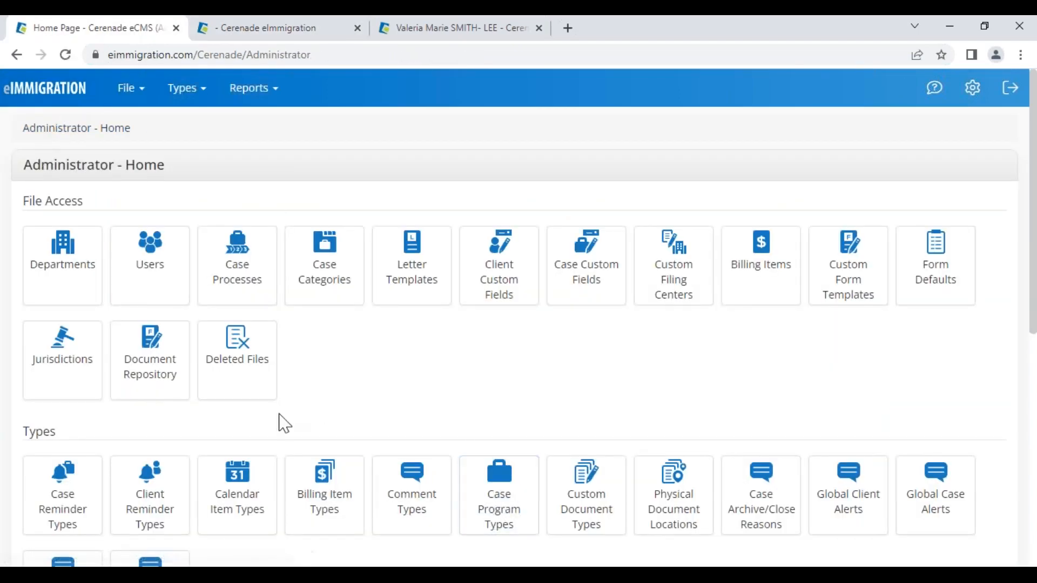
- Scroll to the Types section and open the Global Client Alerts list, showing 0 records
{"action": "scroll", "coordinate": [32, 302], "scroll_direction": "down", "scroll_amount": 4}
{"action": "left_click_drag", "start_coordinate": [26, 209], "coordinate": [91, 221]}
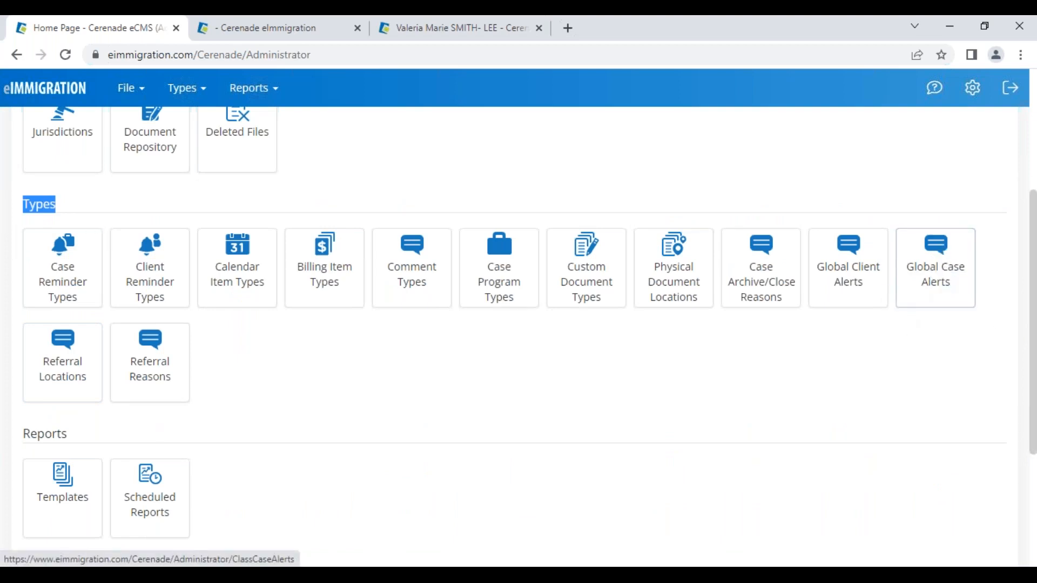
{"action": "left_click", "coordinate": [861, 281]}
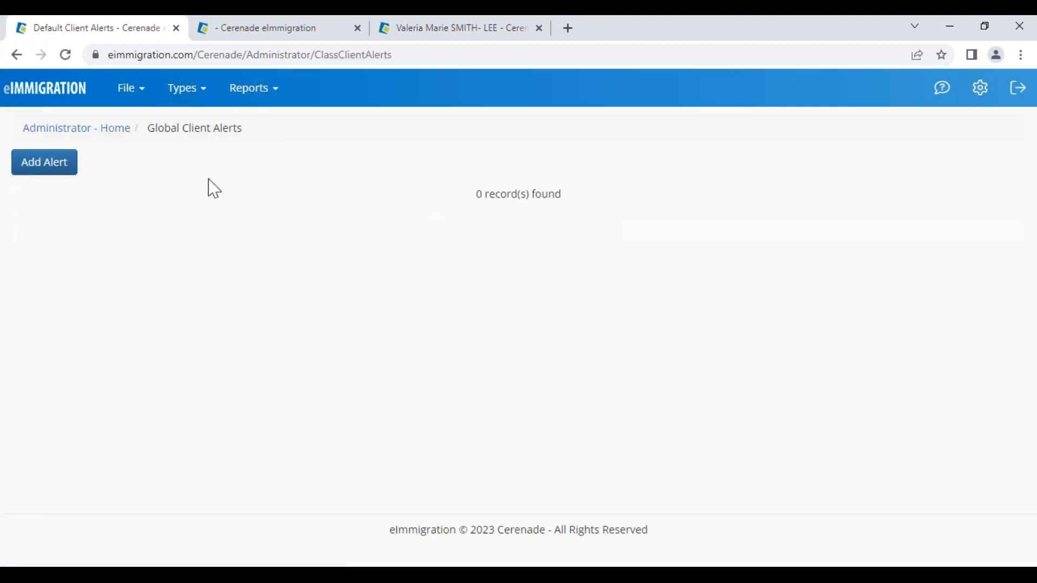
- Add a new global client alert of type Warning using Advanced conditions
{"action": "left_click", "coordinate": [47, 168]}
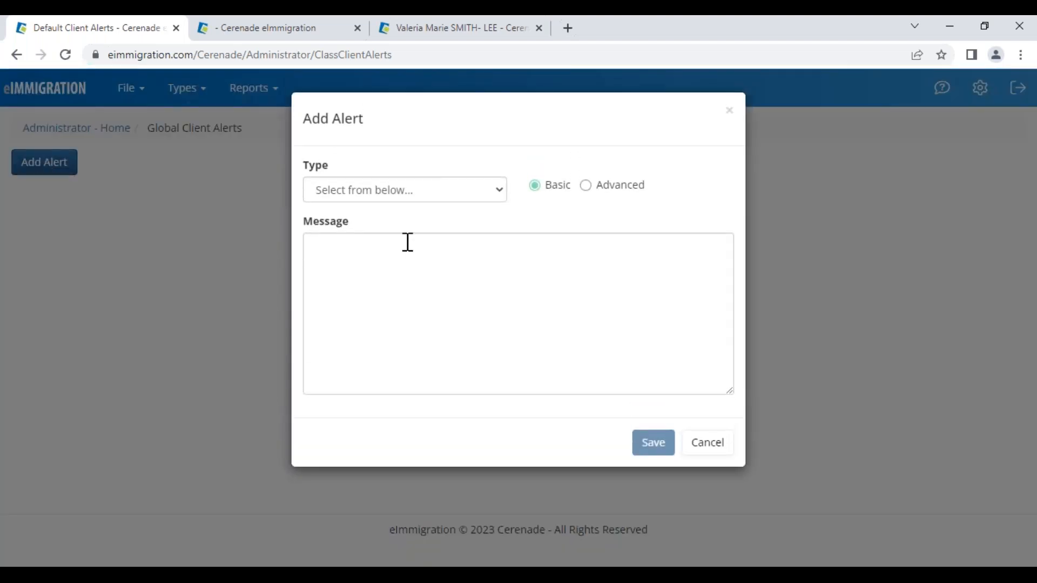
{"action": "left_click", "coordinate": [417, 195]}
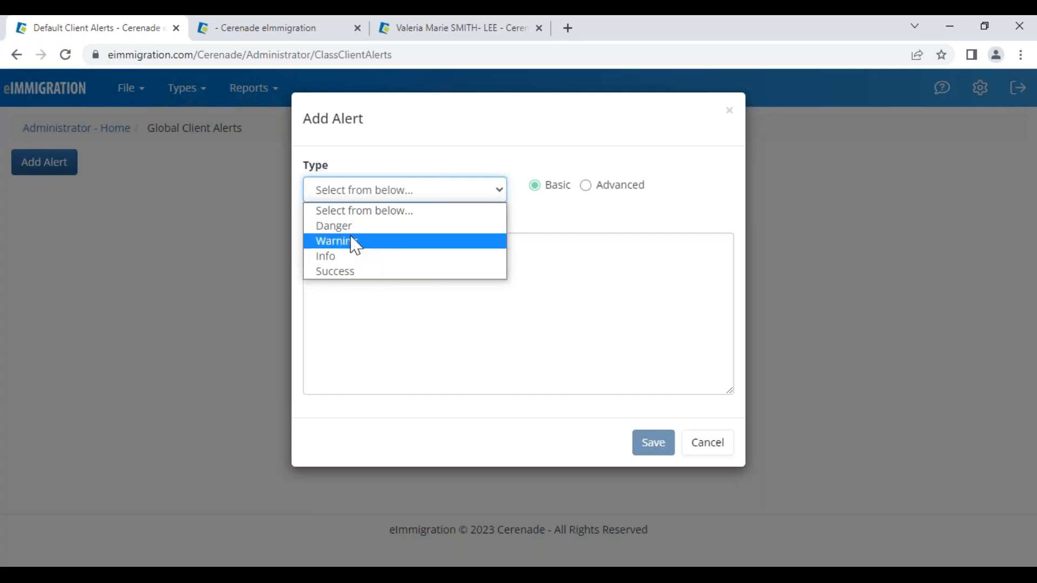
{"action": "left_click", "coordinate": [356, 247]}
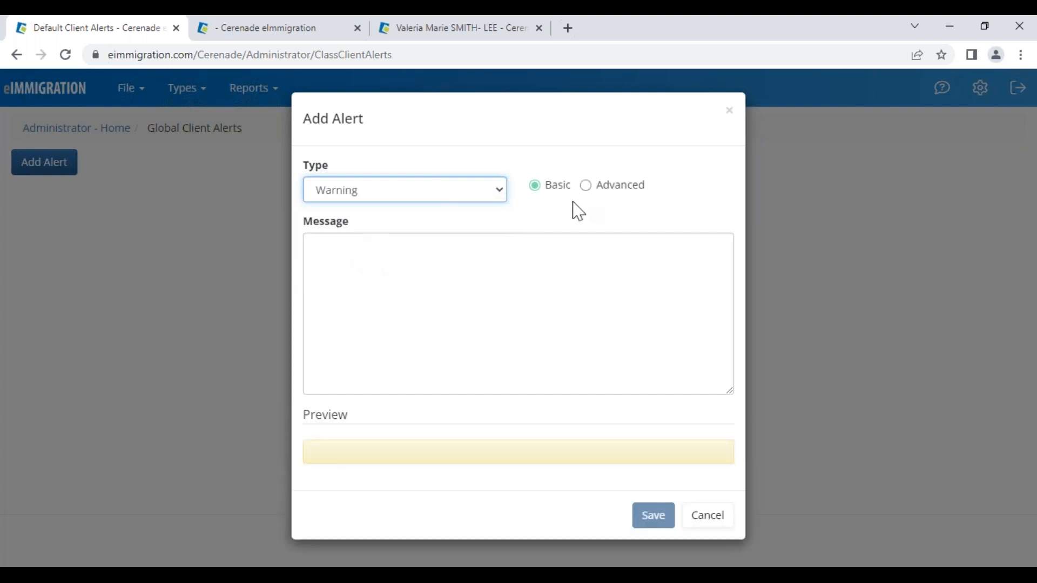
{"action": "left_click", "coordinate": [630, 195]}
{"action": "double_click", "coordinate": [335, 120]}
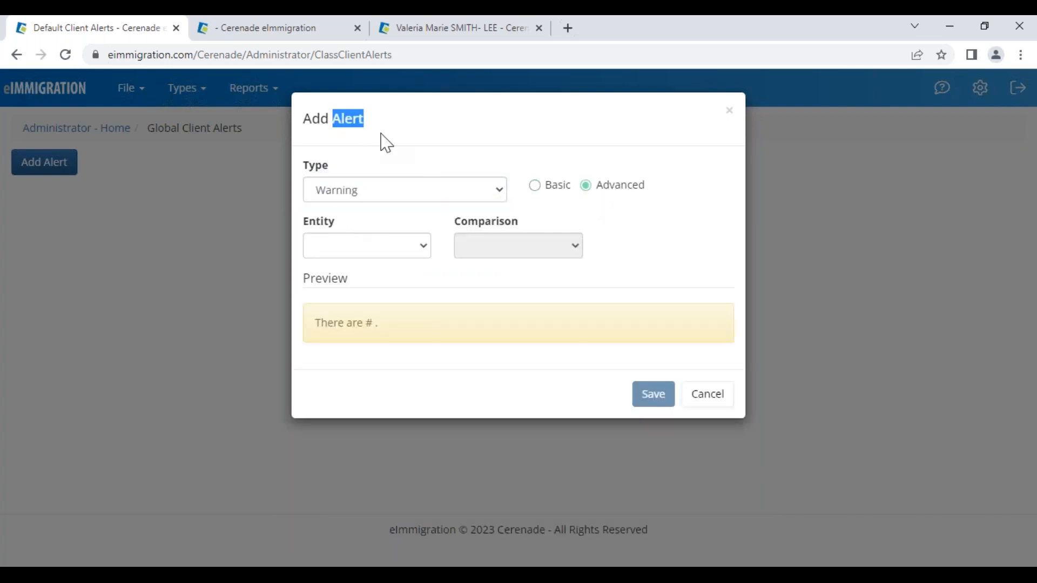
- Set the alert condition to Invoices Are Overdue and save it
{"action": "left_click", "coordinate": [351, 251]}
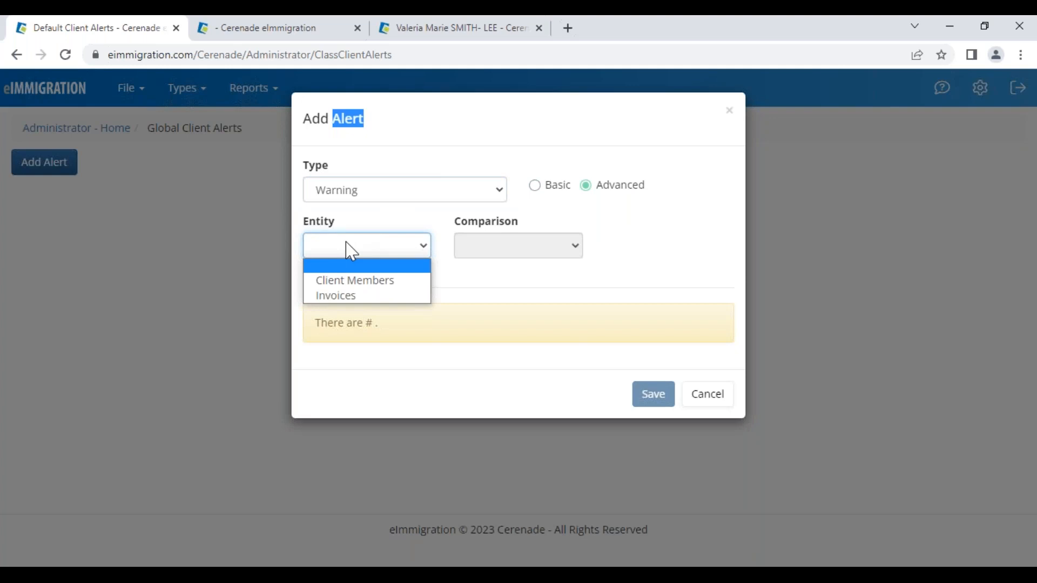
{"action": "left_click", "coordinate": [345, 297]}
{"action": "left_click", "coordinate": [345, 303]}
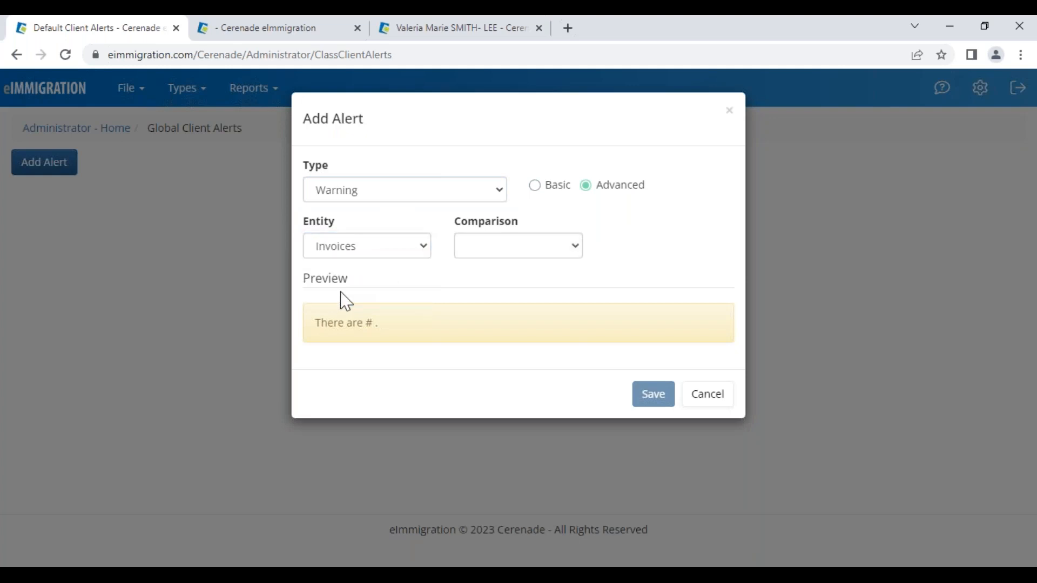
{"action": "left_click", "coordinate": [505, 260]}
{"action": "left_click", "coordinate": [503, 289]}
{"action": "left_click", "coordinate": [614, 254]}
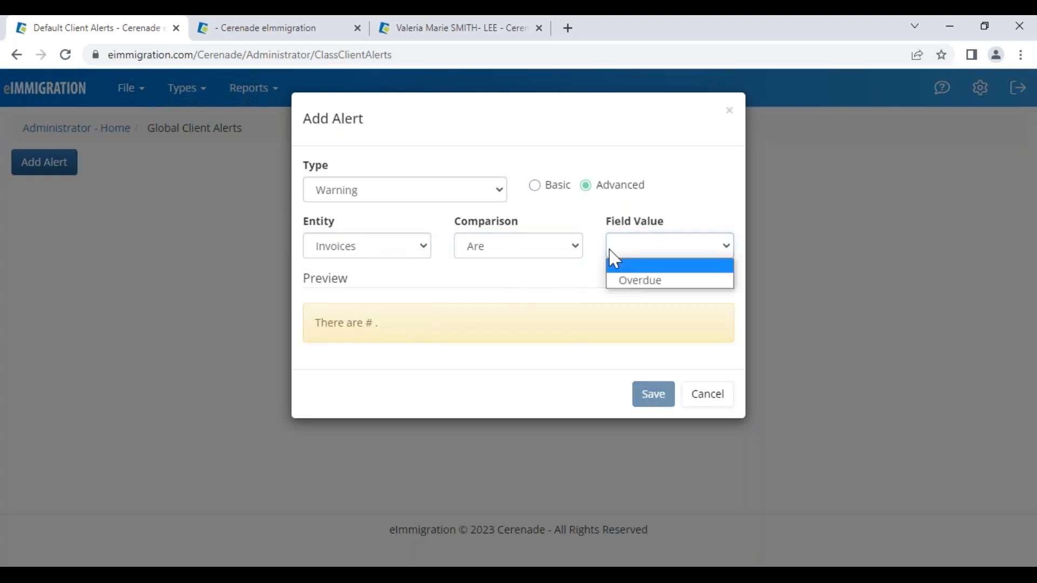
{"action": "left_click", "coordinate": [637, 282]}
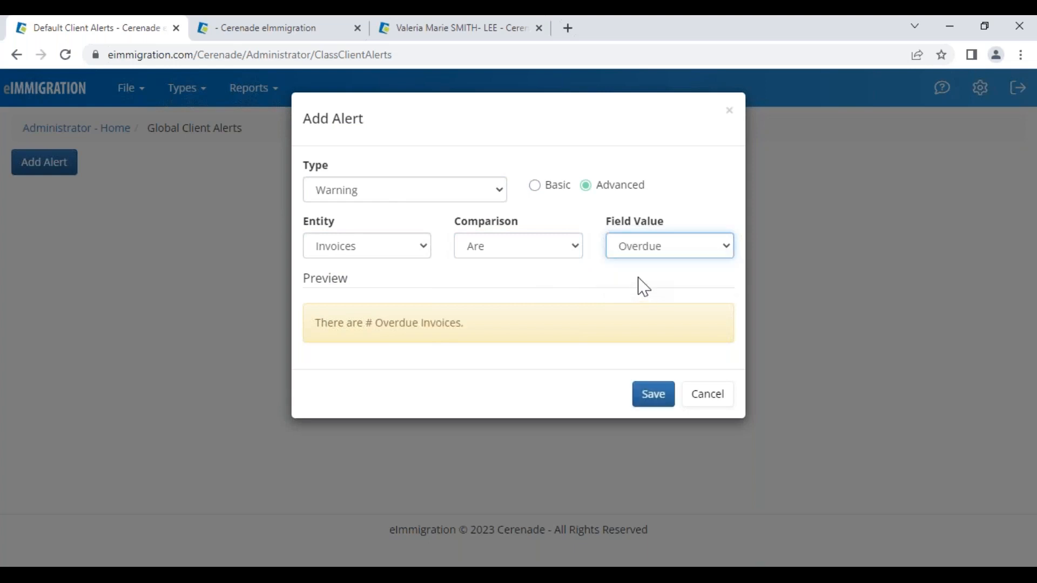
{"action": "left_click", "coordinate": [654, 400]}
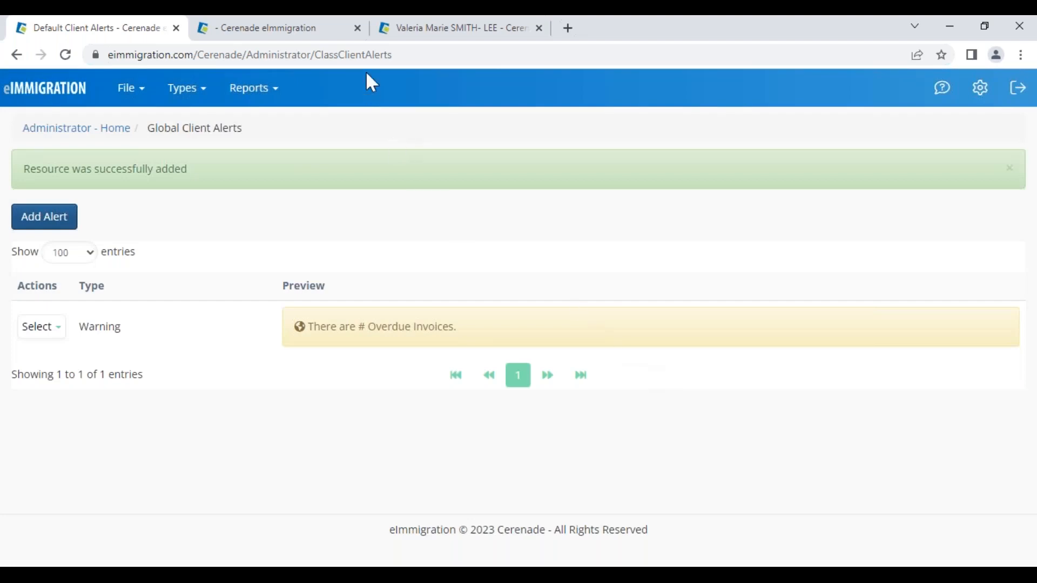
{"action": "left_click", "coordinate": [427, 29]}
- Find the client by first name and open their General Info page showing 182 Overdue Invoices
{"action": "left_click", "coordinate": [46, 90]}
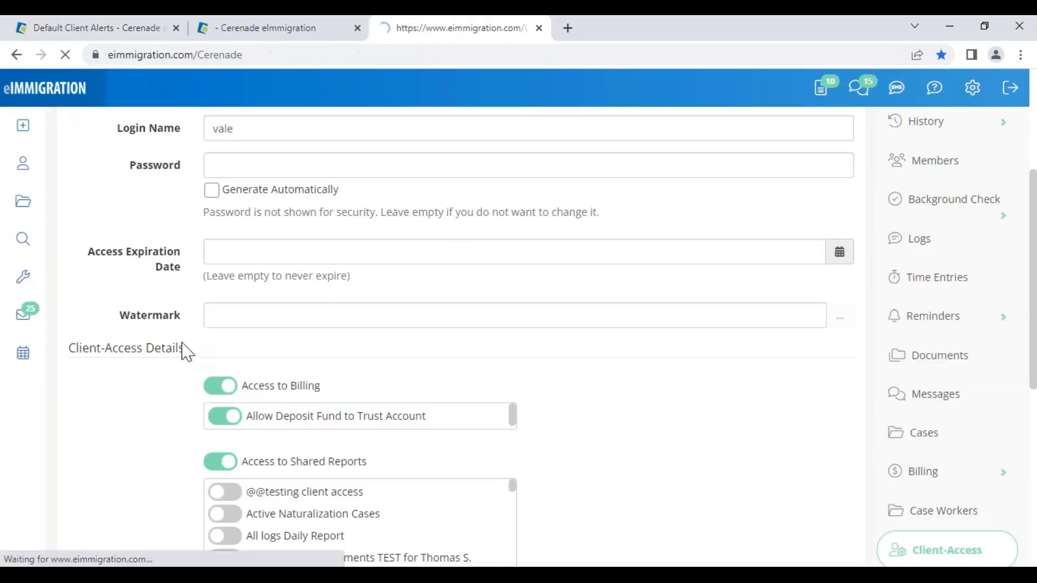
{"action": "left_click", "coordinate": [24, 176]}
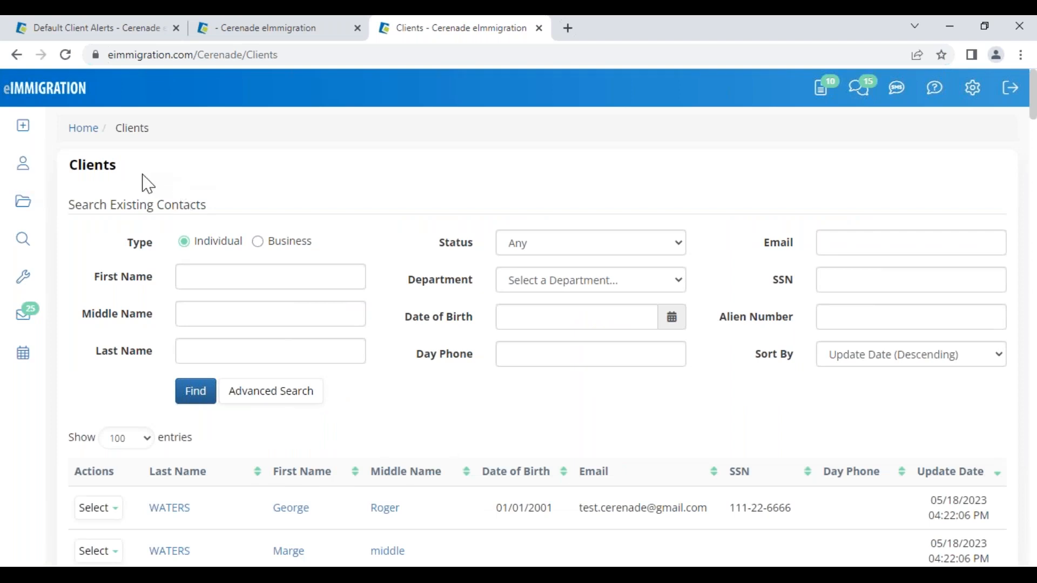
{"action": "left_click", "coordinate": [202, 276]}
{"action": "type", "text": "VALER"}
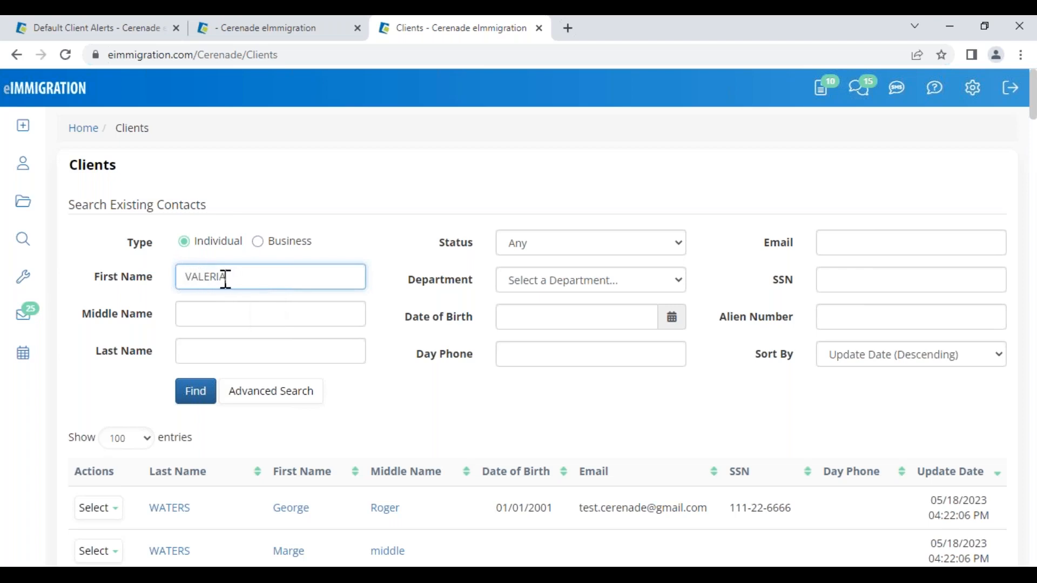
{"action": "type", "text": "IA"}
{"action": "left_click", "coordinate": [204, 398]}
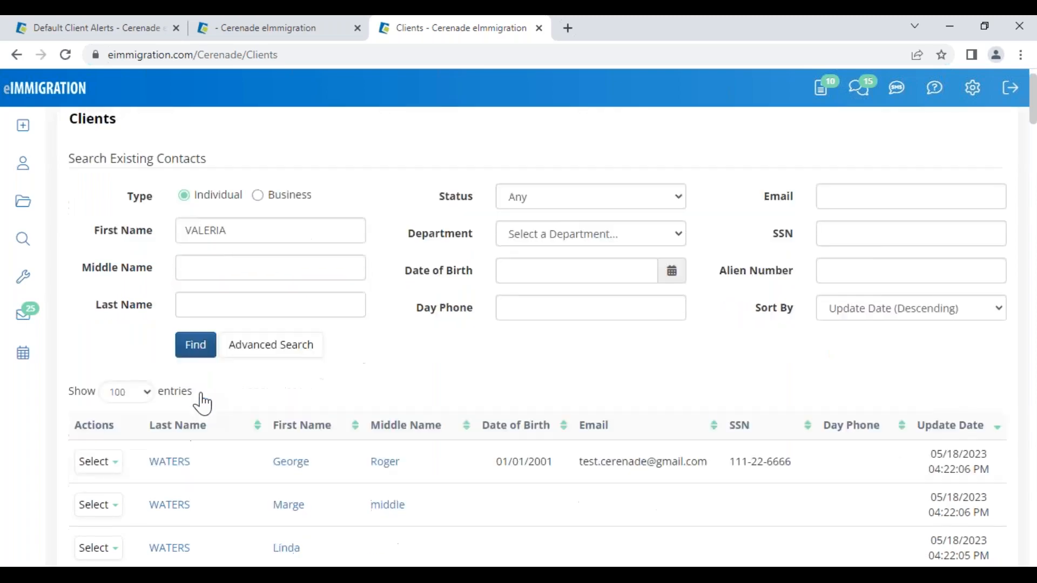
{"action": "left_click", "coordinate": [289, 195]}
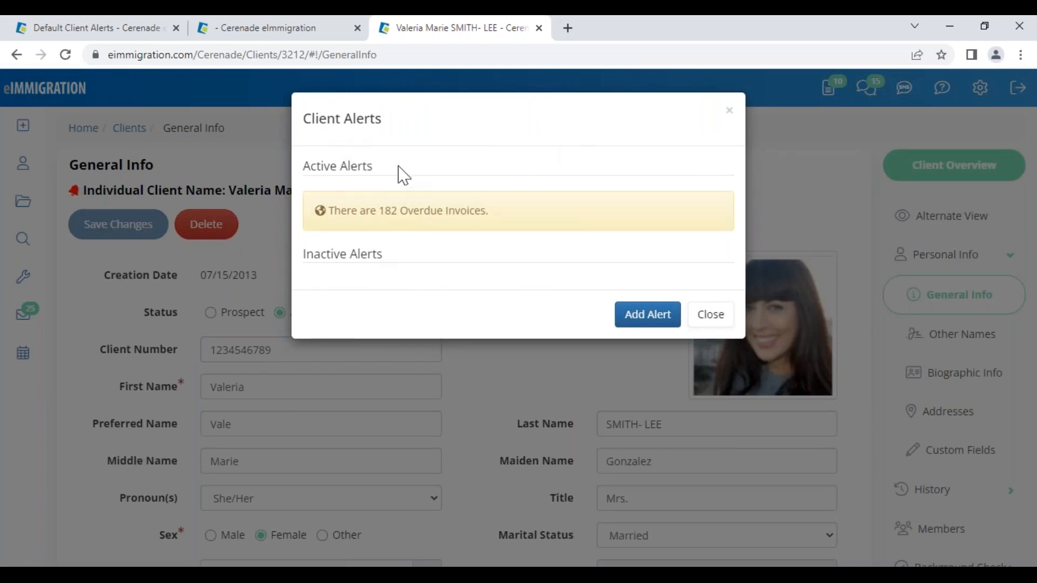
{"action": "left_click_drag", "start_coordinate": [370, 212], "coordinate": [528, 216]}
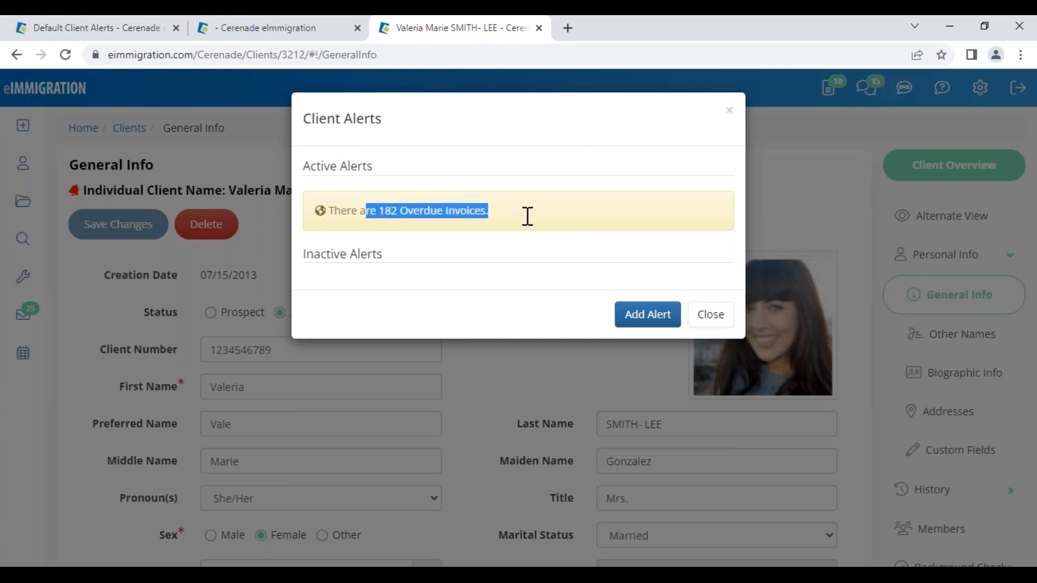
{"action": "left_click", "coordinate": [440, 264]}
{"action": "left_click_drag", "start_coordinate": [400, 211], "coordinate": [519, 217]}
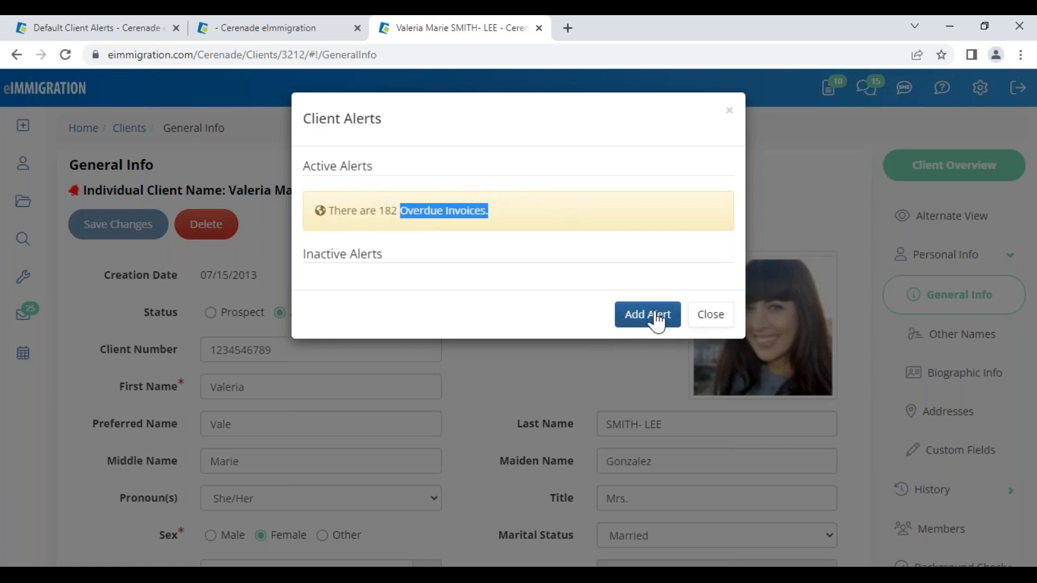
- Dismiss the client alert and view the client's Billing > Invoices list
{"action": "left_click", "coordinate": [707, 319]}
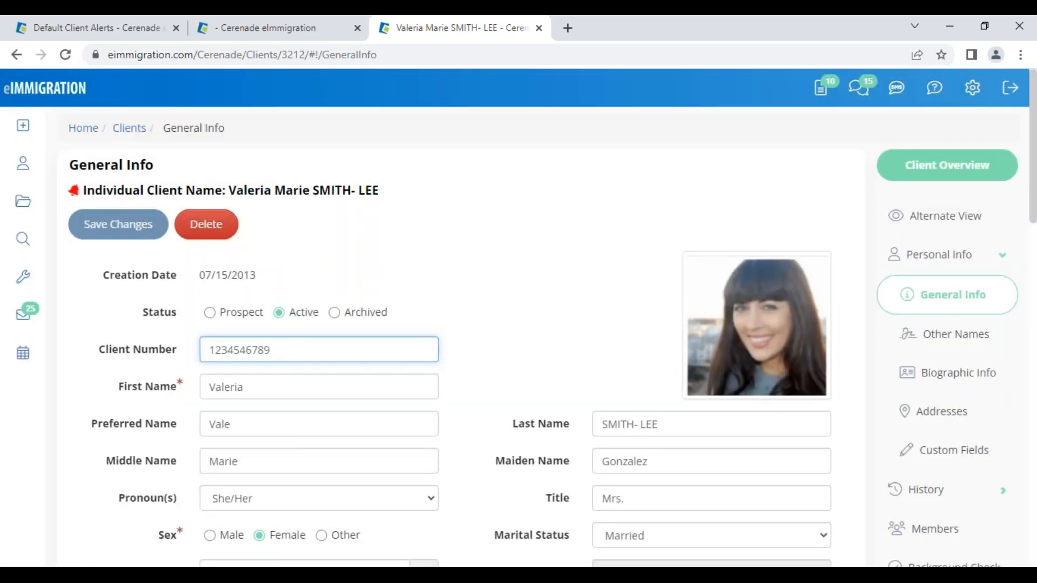
{"action": "left_click", "coordinate": [393, 262]}
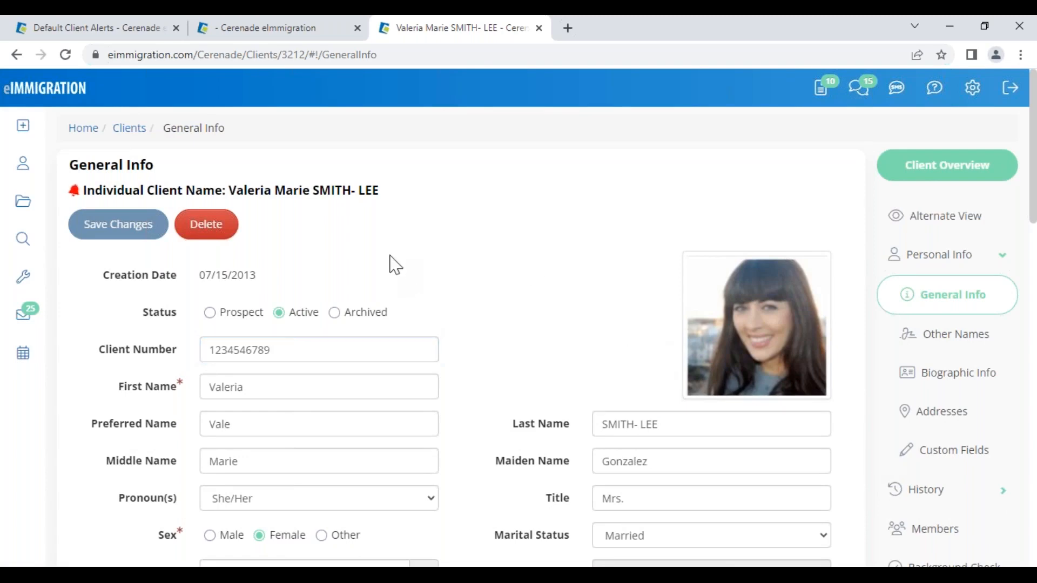
{"action": "scroll", "coordinate": [939, 430], "scroll_direction": "down", "scroll_amount": 2}
{"action": "scroll", "coordinate": [946, 475], "scroll_direction": "down", "scroll_amount": 5}
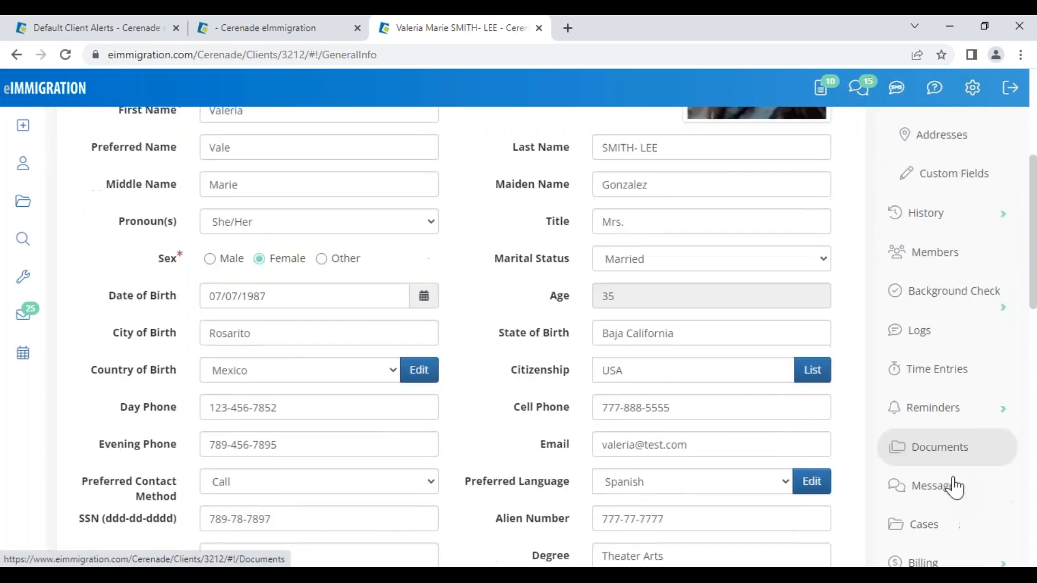
{"action": "left_click", "coordinate": [954, 458]}
{"action": "scroll", "coordinate": [954, 458], "scroll_direction": "down", "scroll_amount": 3}
{"action": "left_click", "coordinate": [923, 347]}
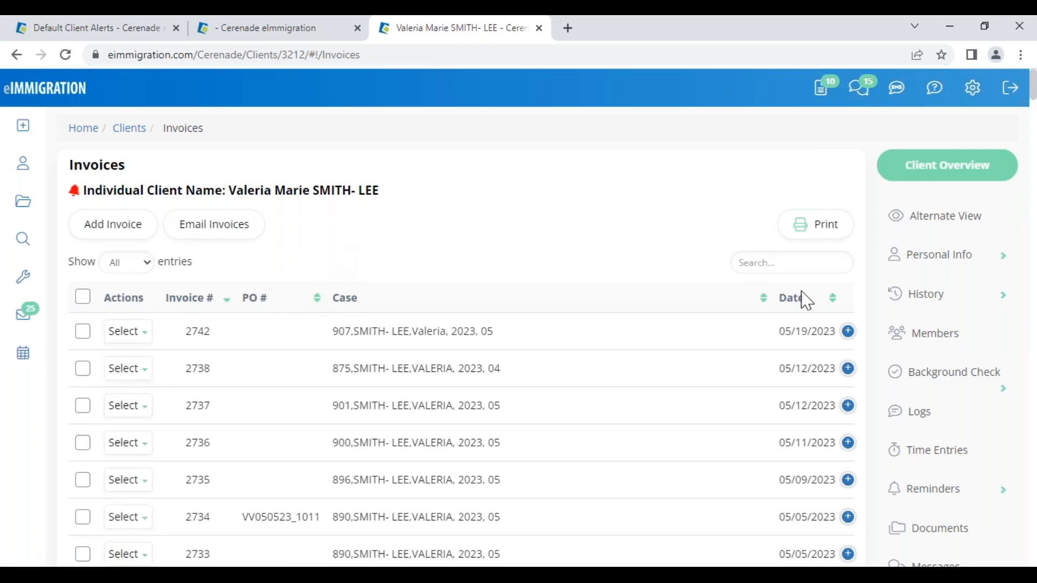
- Review the client's Members, including the Adverse relationship entry, and return to the home dashboard
{"action": "left_click", "coordinate": [941, 338]}
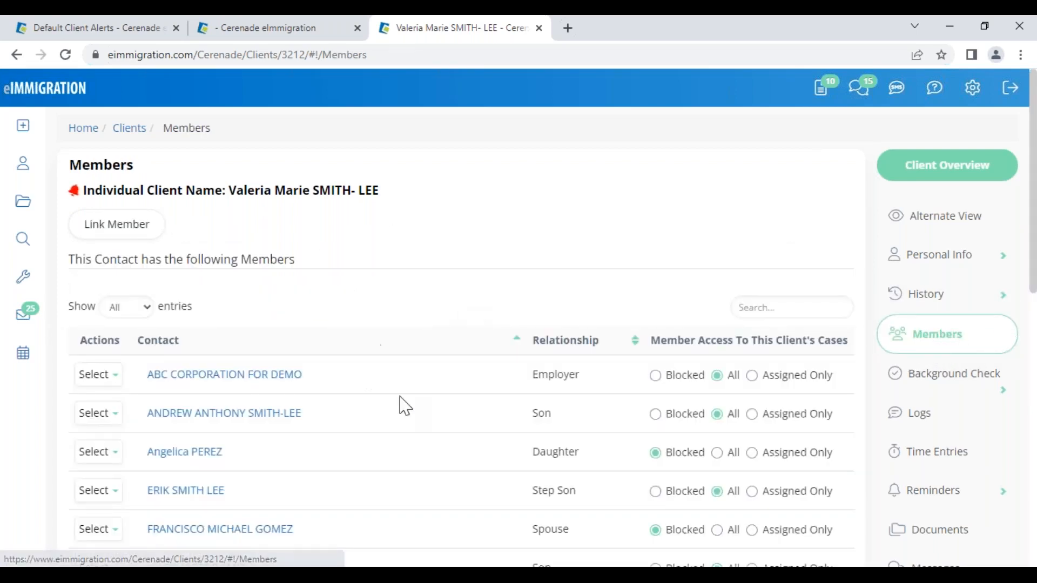
{"action": "scroll", "coordinate": [572, 491], "scroll_direction": "down", "scroll_amount": 3}
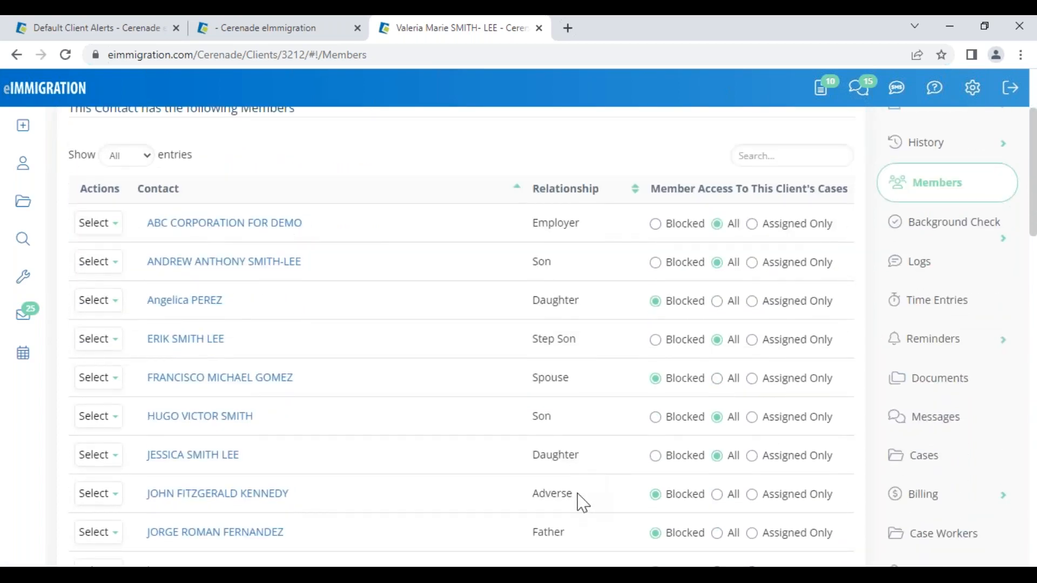
{"action": "left_click_drag", "start_coordinate": [576, 493], "coordinate": [521, 497]}
{"action": "left_click", "coordinate": [44, 96]}
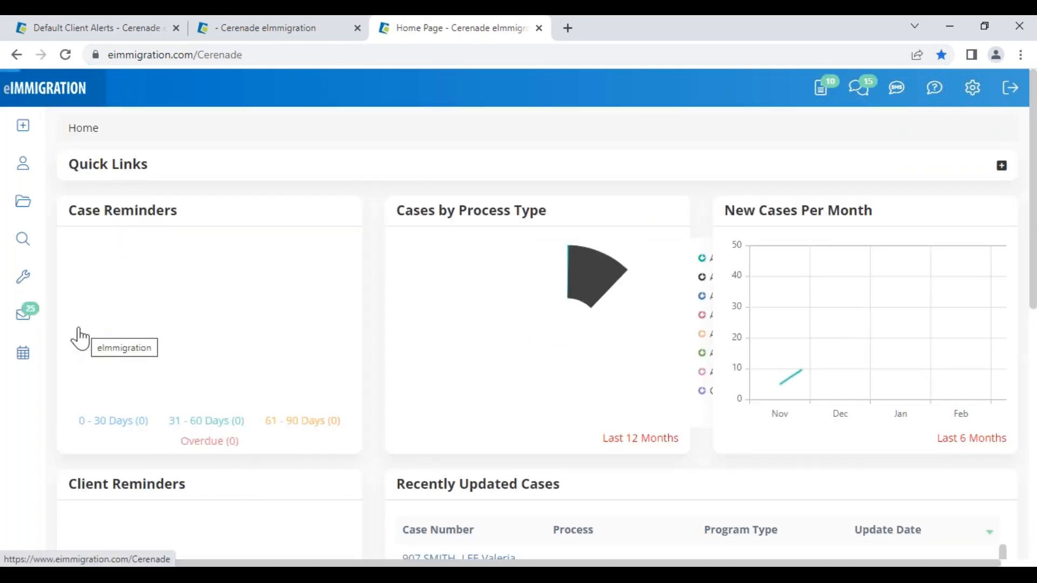
- Show the Tickler in Default Tickler Layout and scroll to the Accounts Receivable Aging chart
{"action": "left_click", "coordinate": [23, 278]}
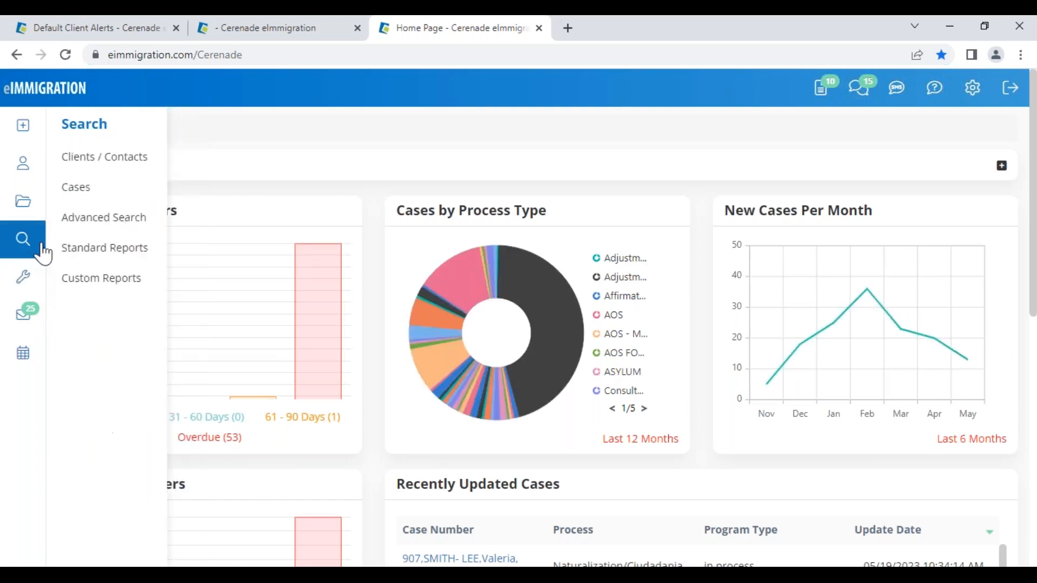
{"action": "left_click", "coordinate": [80, 204]}
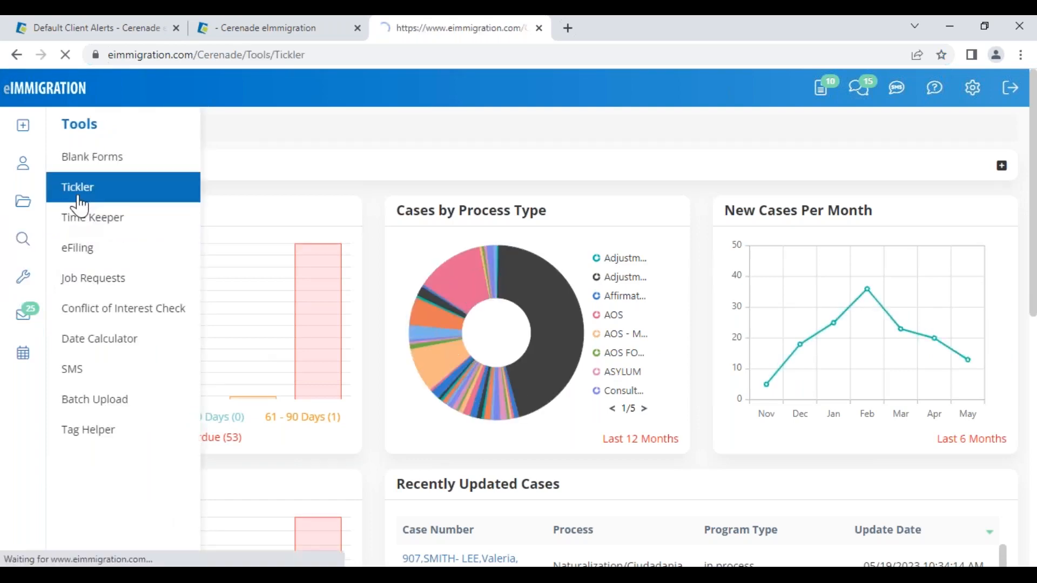
{"action": "left_click", "coordinate": [451, 218]}
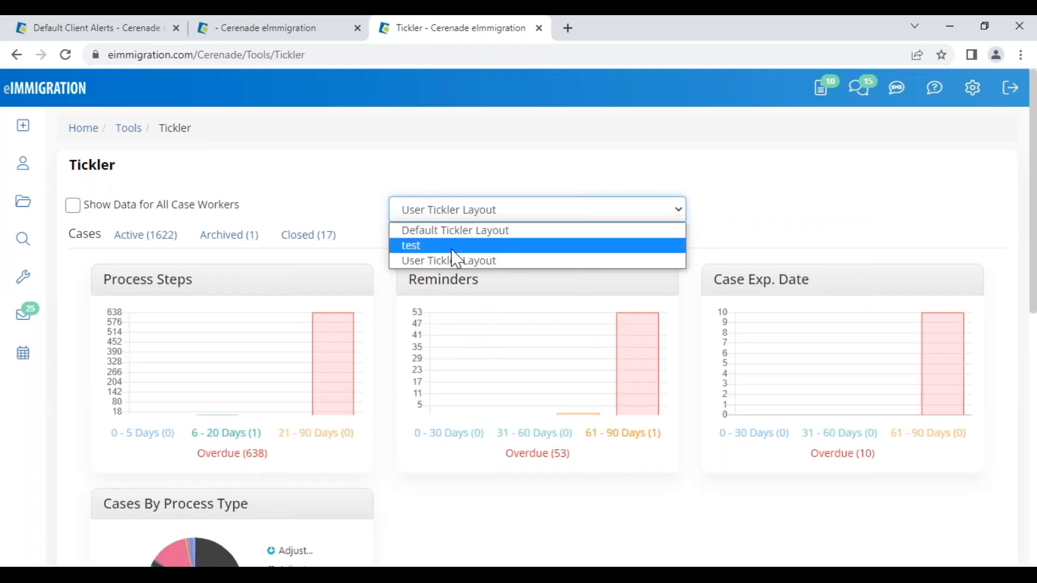
{"action": "left_click", "coordinate": [457, 231]}
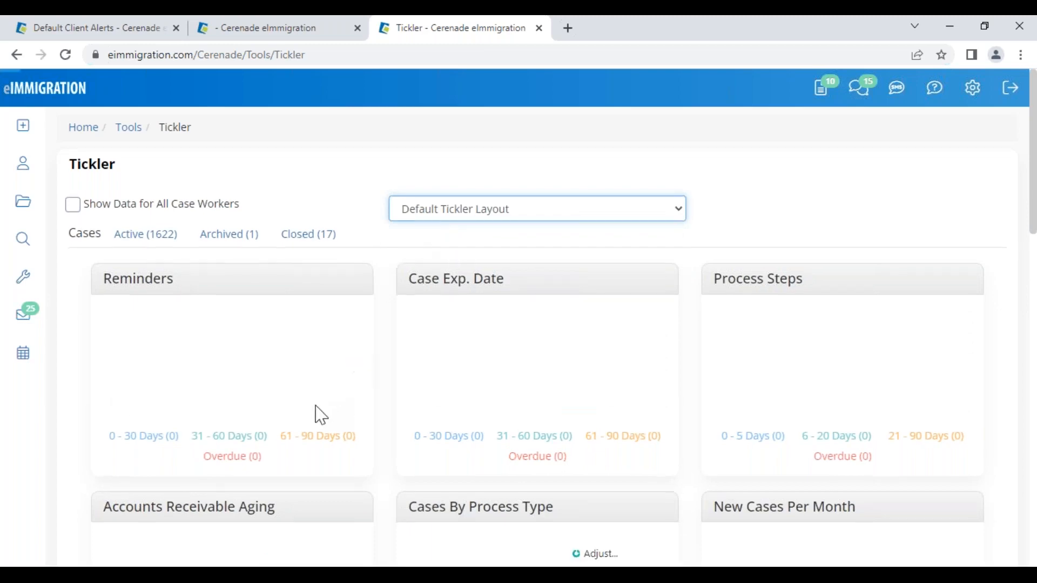
{"action": "scroll", "coordinate": [321, 415], "scroll_direction": "down", "scroll_amount": 4}
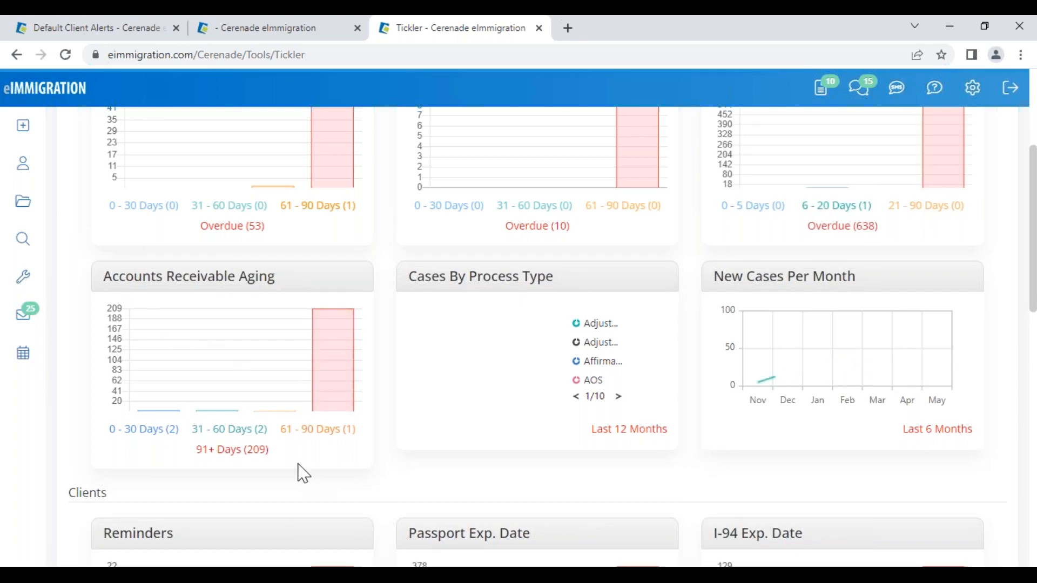
- Check the 0-30 Days list, then open invoice 2703's case from the 61-90 Days list
{"action": "left_click", "coordinate": [145, 432]}
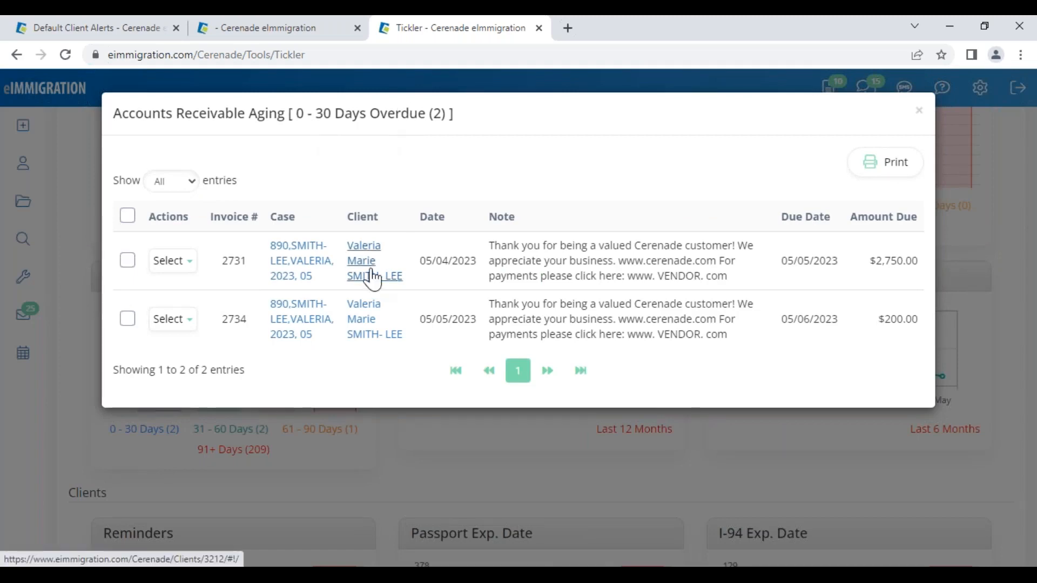
{"action": "left_click", "coordinate": [920, 116]}
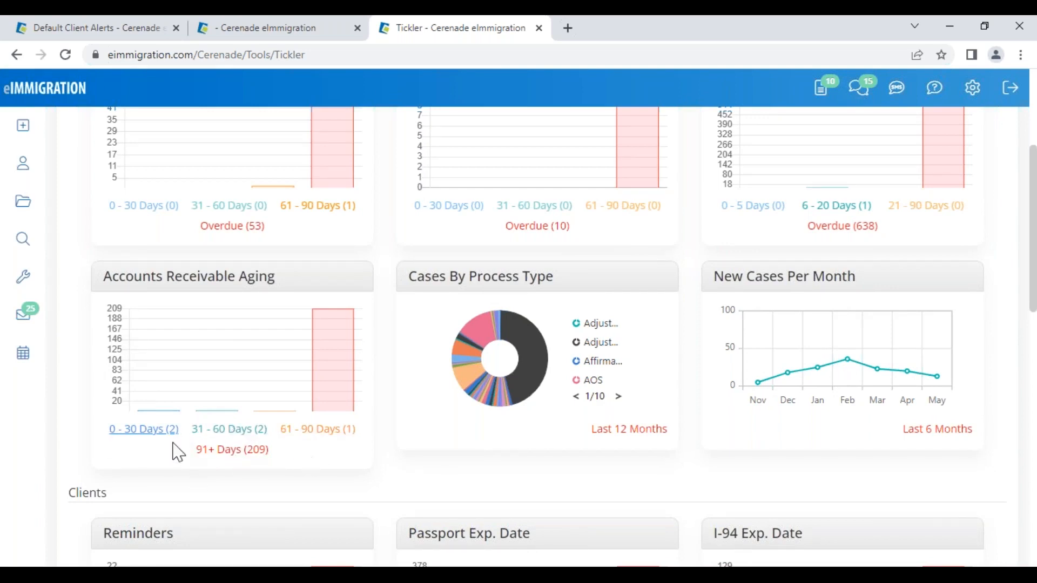
{"action": "left_click", "coordinate": [323, 433]}
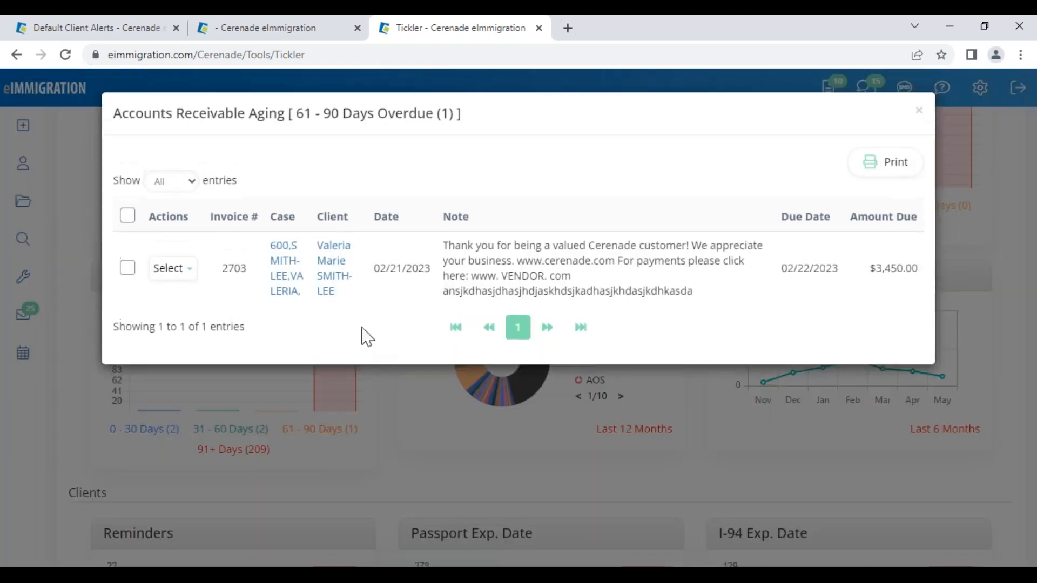
{"action": "left_click", "coordinate": [173, 269]}
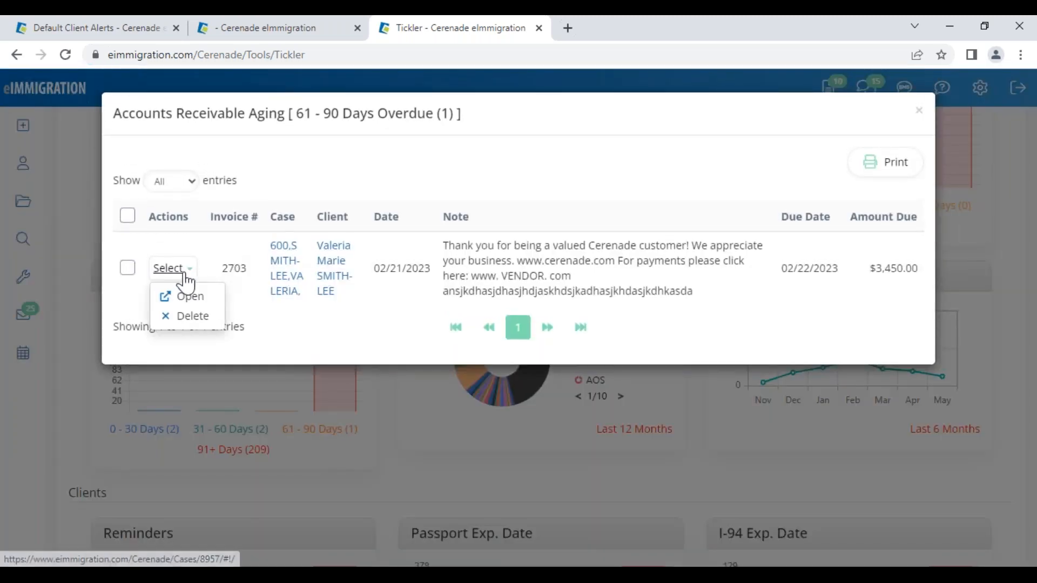
{"action": "left_click", "coordinate": [186, 296]}
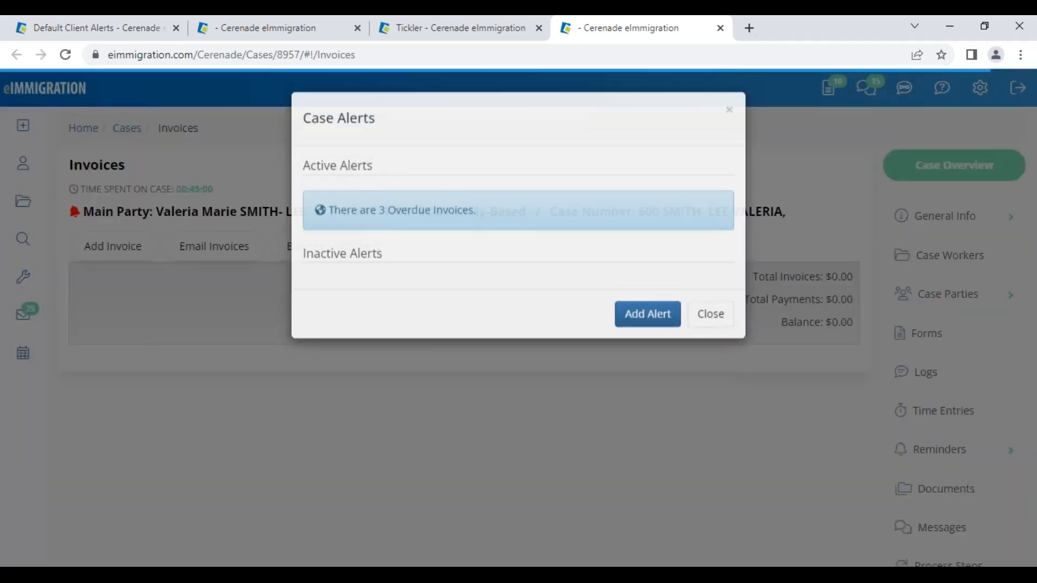
- Reload the case Invoices page, confirm the 'There are 3 Overdue Invoices' alert, and close it
{"action": "left_click", "coordinate": [715, 322]}
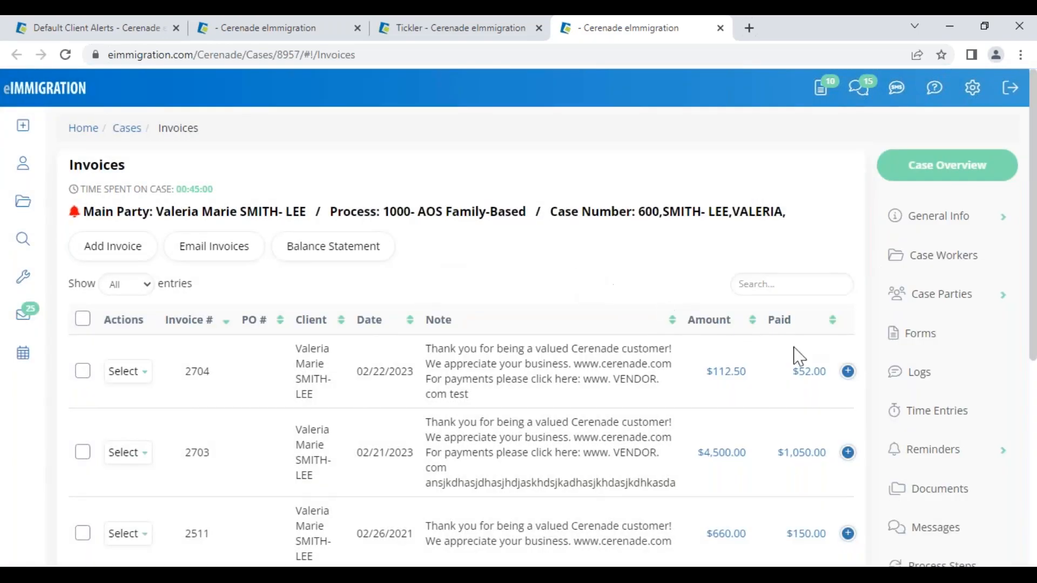
{"action": "scroll", "coordinate": [827, 378], "scroll_direction": "down", "scroll_amount": 1}
{"action": "scroll", "coordinate": [828, 397], "scroll_direction": "down", "scroll_amount": 2}
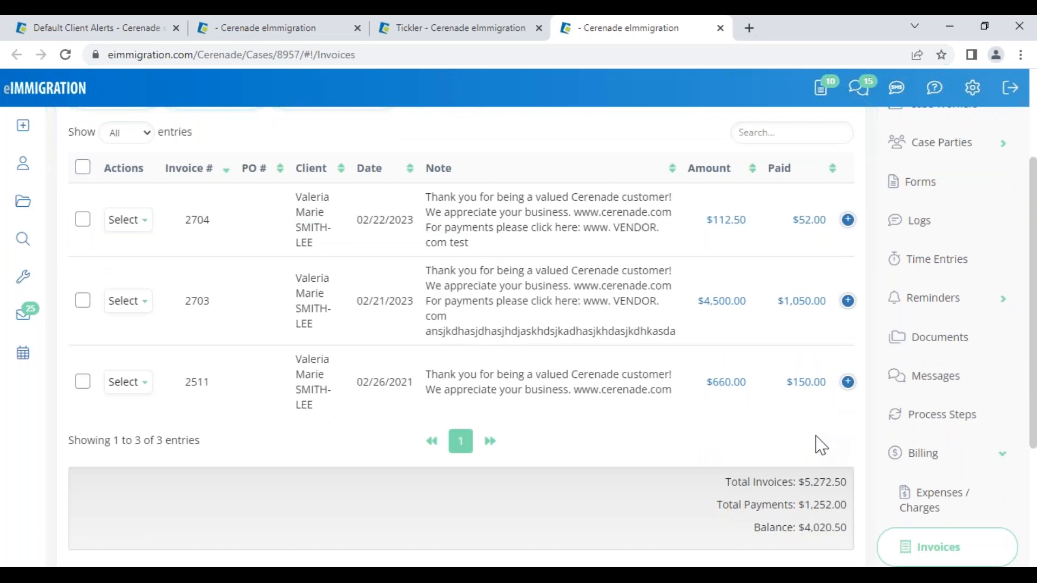
{"action": "scroll", "coordinate": [819, 446], "scroll_direction": "up", "scroll_amount": 3}
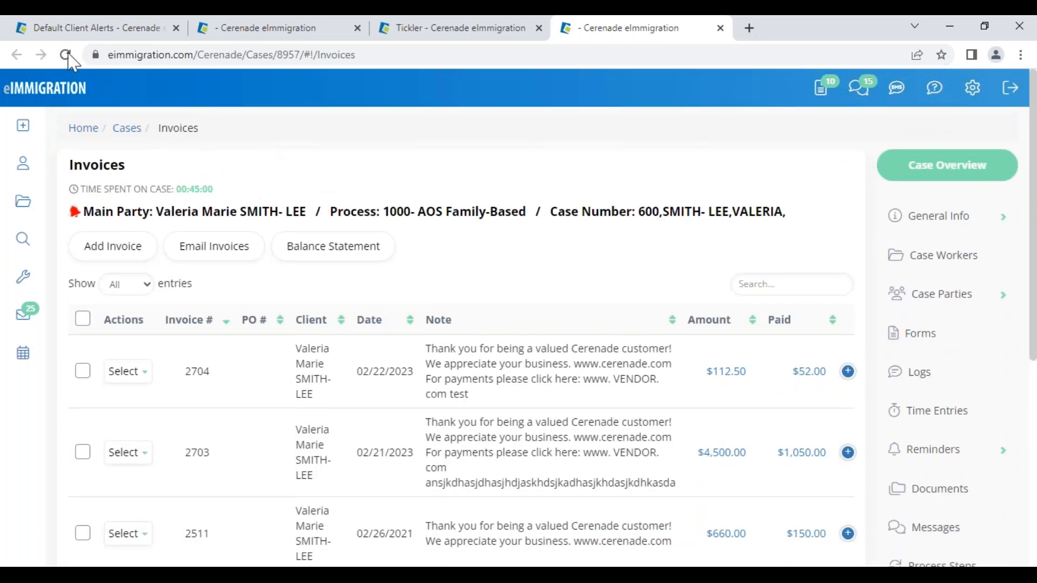
{"action": "left_click", "coordinate": [66, 56]}
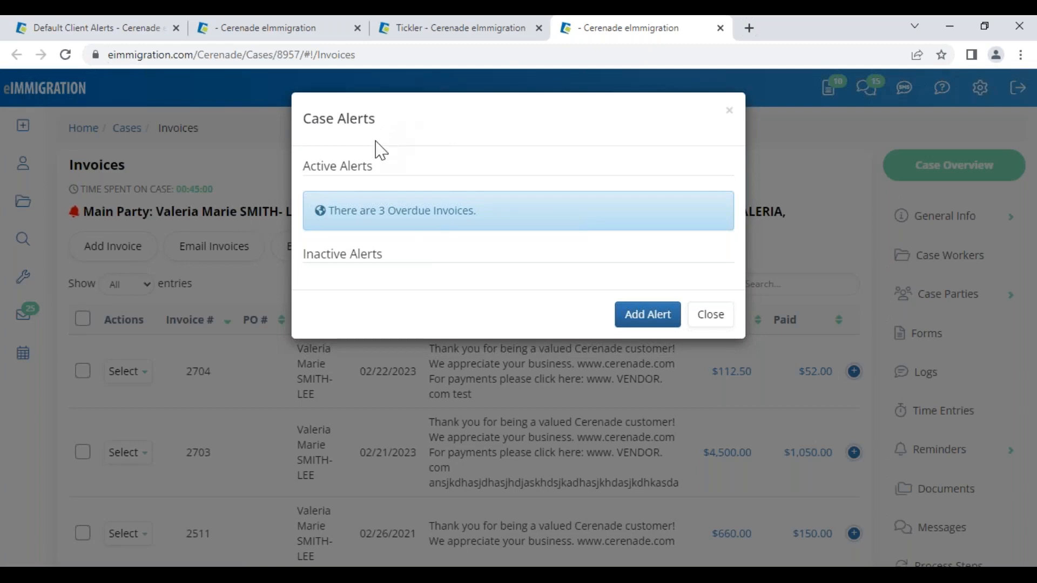
{"action": "left_click_drag", "start_coordinate": [377, 211], "coordinate": [508, 212]}
{"action": "left_click", "coordinate": [724, 320]}
{"action": "scroll", "coordinate": [776, 378], "scroll_direction": "down", "scroll_amount": 3}
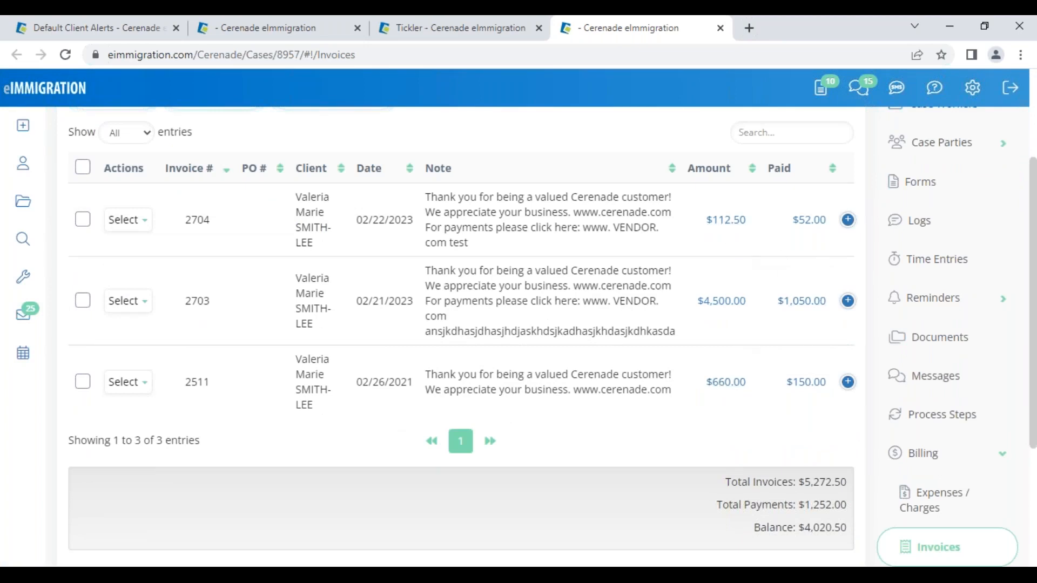
- Expand invoices 2704, 2703 and 2511 to show balances $60.50, $3,450.00, $510.00 totalling $4,020.50
{"action": "left_click", "coordinate": [849, 220]}
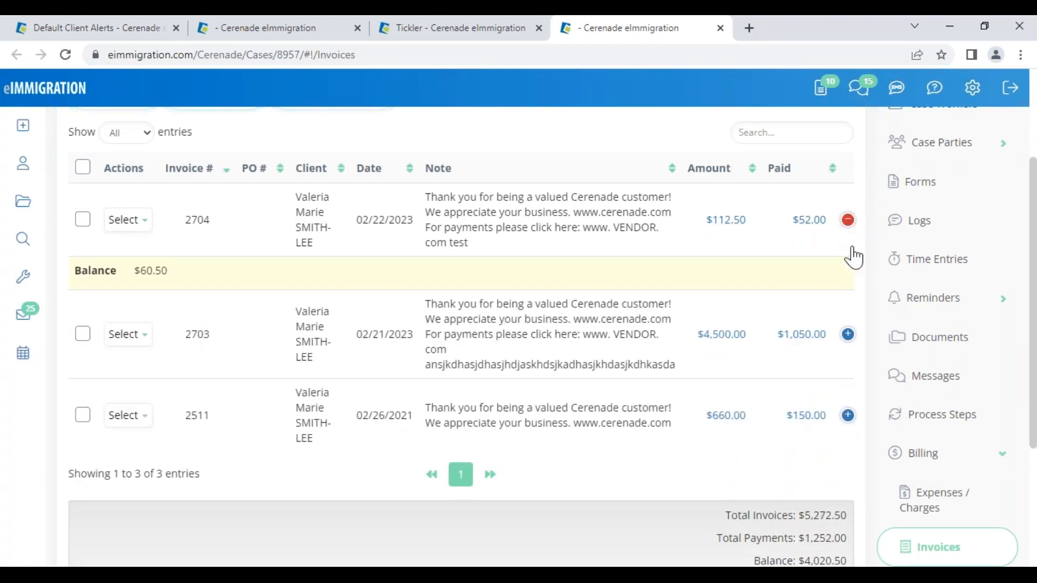
{"action": "left_click", "coordinate": [849, 336]}
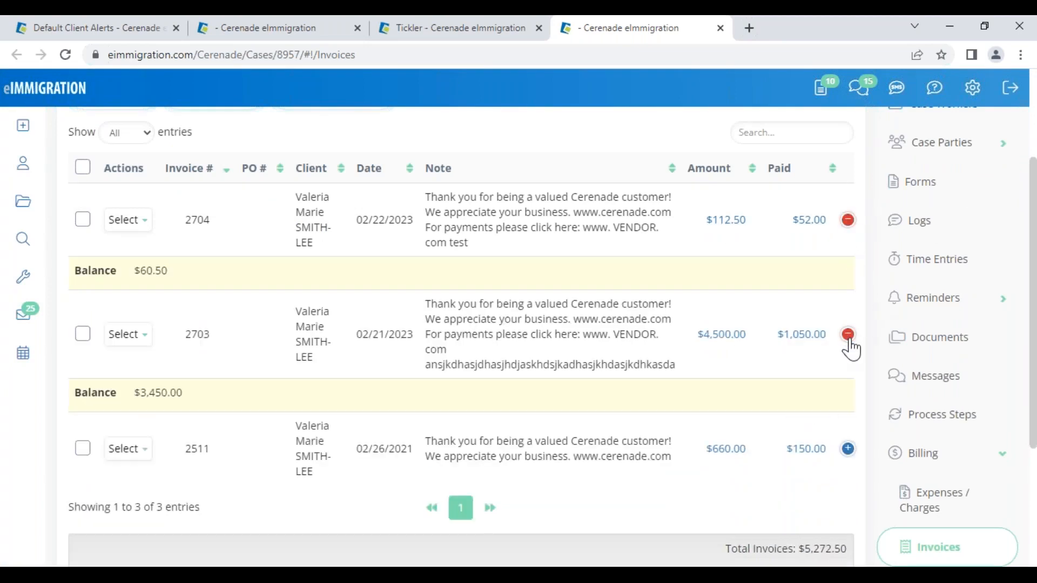
{"action": "left_click", "coordinate": [849, 450]}
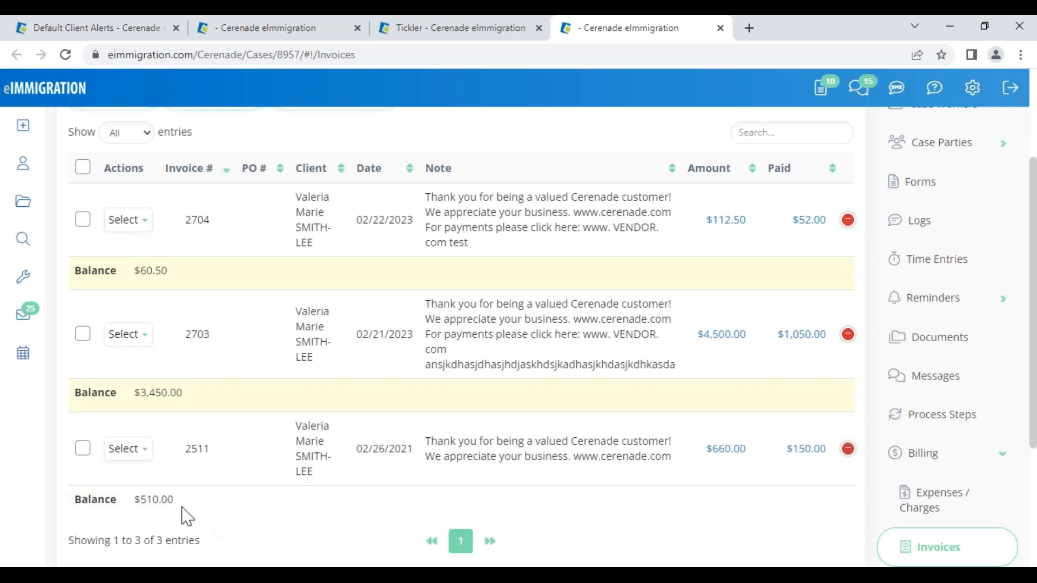
{"action": "scroll", "coordinate": [675, 529], "scroll_direction": "down", "scroll_amount": 3}
{"action": "left_click_drag", "start_coordinate": [755, 428], "coordinate": [848, 427]}
{"action": "left_click", "coordinate": [806, 488]}
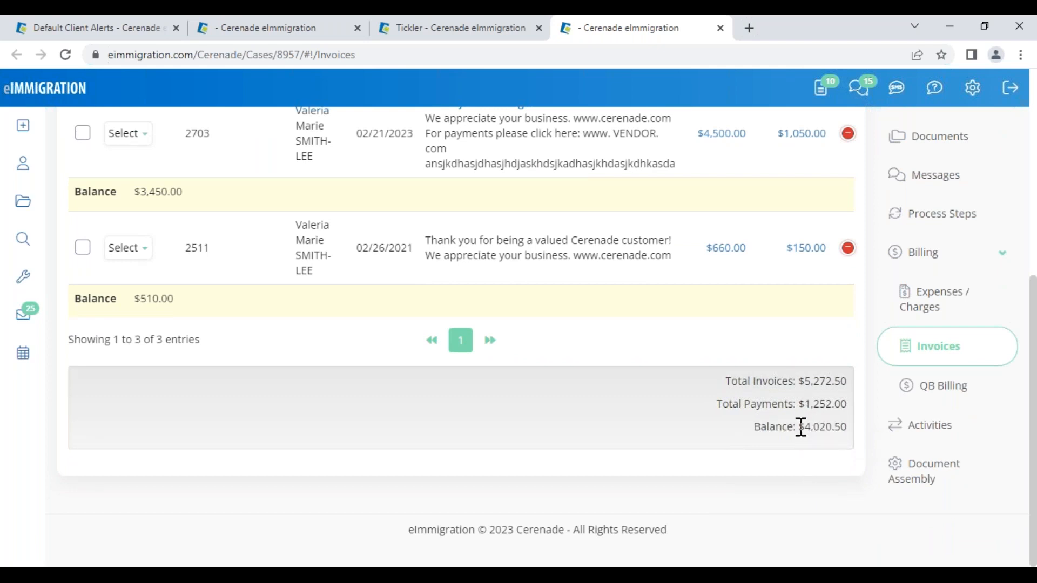
{"action": "left_click_drag", "start_coordinate": [799, 426], "coordinate": [847, 427]}
{"action": "left_click", "coordinate": [783, 477]}
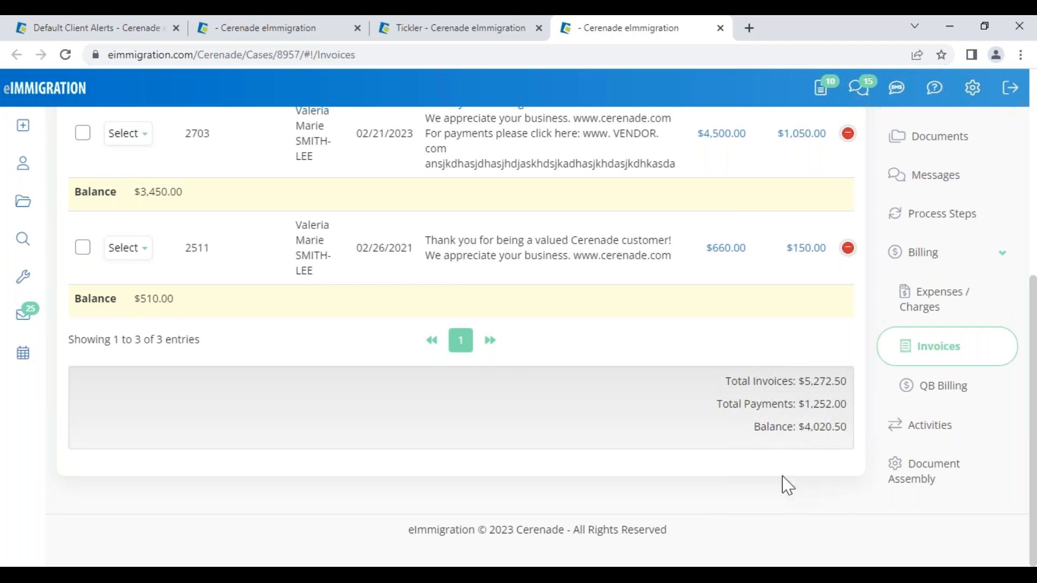
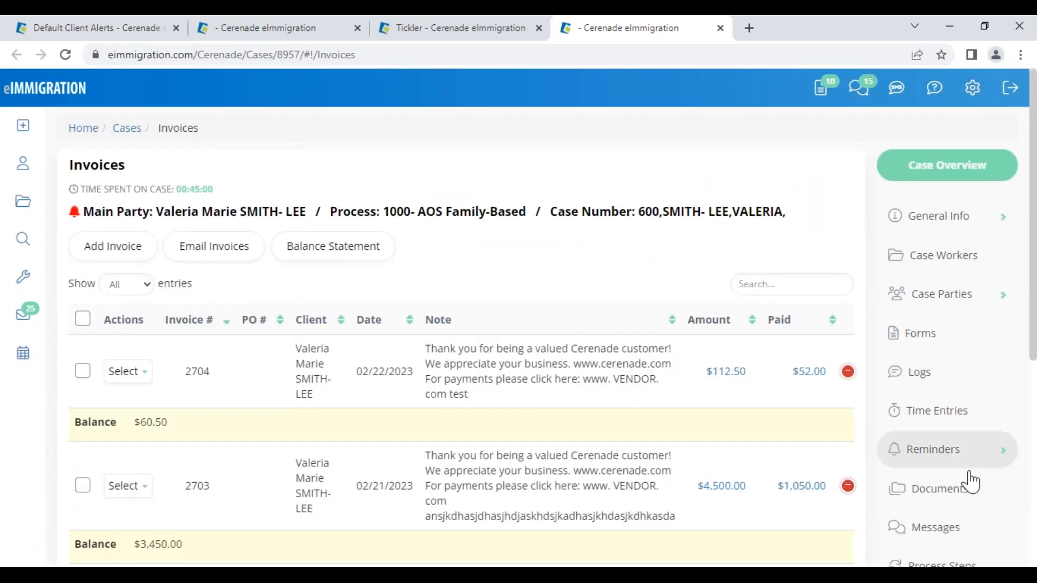
- Open the case's Documents folder listing Birth Certificate, Passport Copy and Proof of Address
{"action": "left_click", "coordinate": [960, 492]}
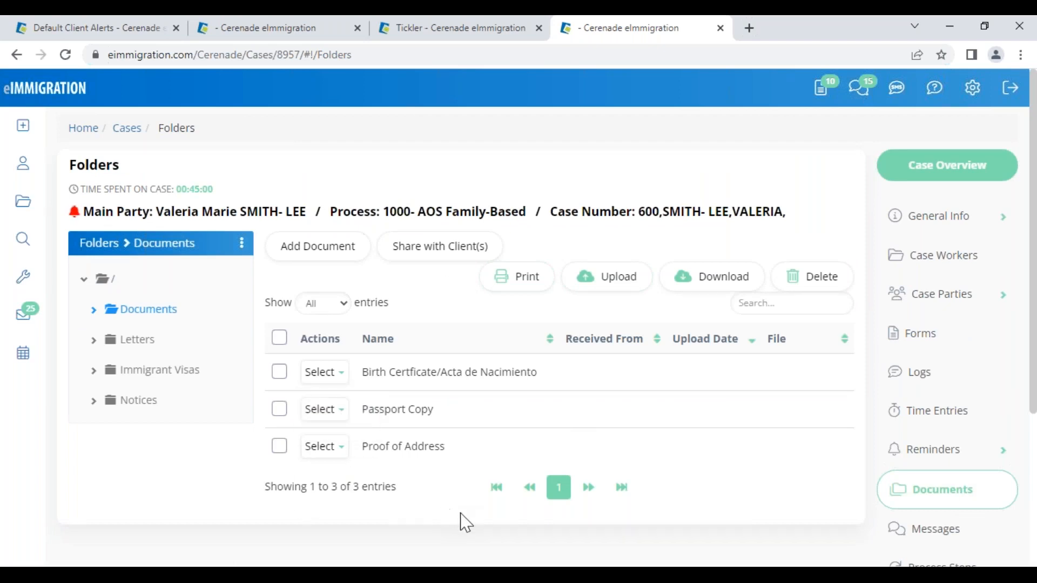
- Select Birth Certificate, Passport Copy and Proof of Address with the header checkbox, re-ticking the birth certificate
{"action": "left_click", "coordinate": [279, 338]}
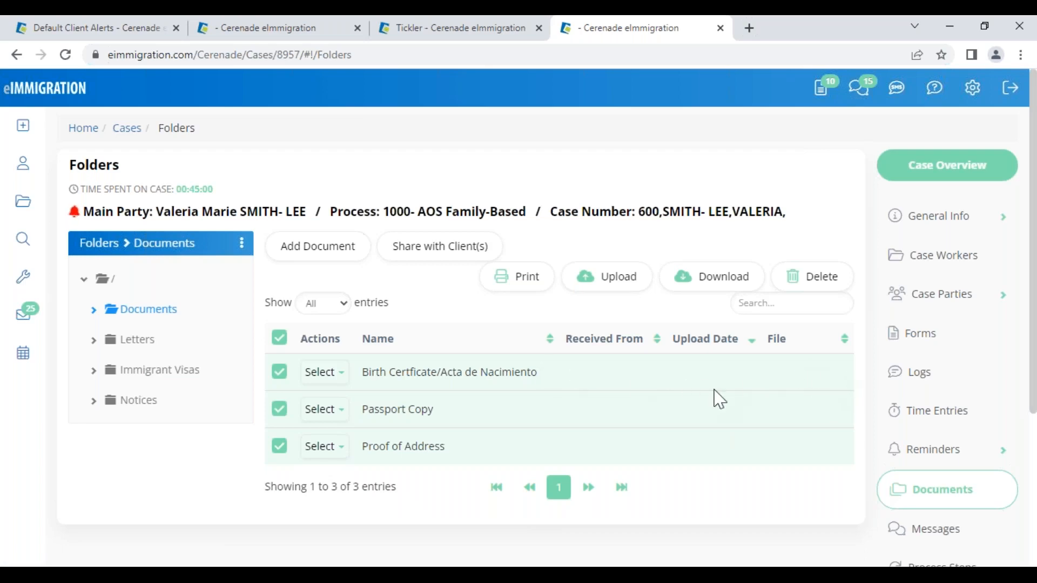
{"action": "left_click", "coordinate": [281, 373]}
{"action": "left_click", "coordinate": [323, 371]}
{"action": "left_click", "coordinate": [280, 372]}
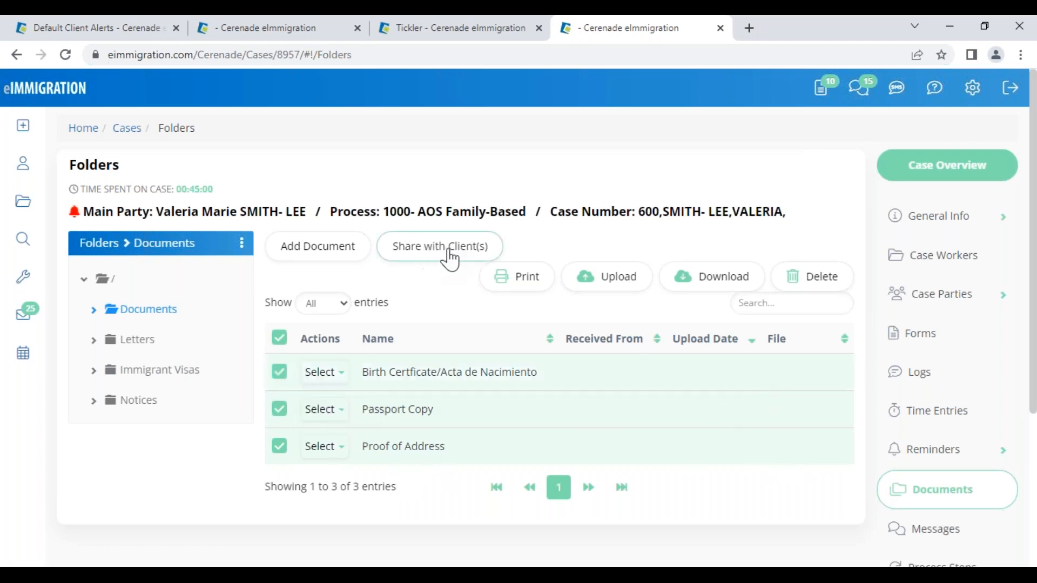
- Share the three selected documents with the case's main party client, skipping the email notification
{"action": "left_click", "coordinate": [428, 262]}
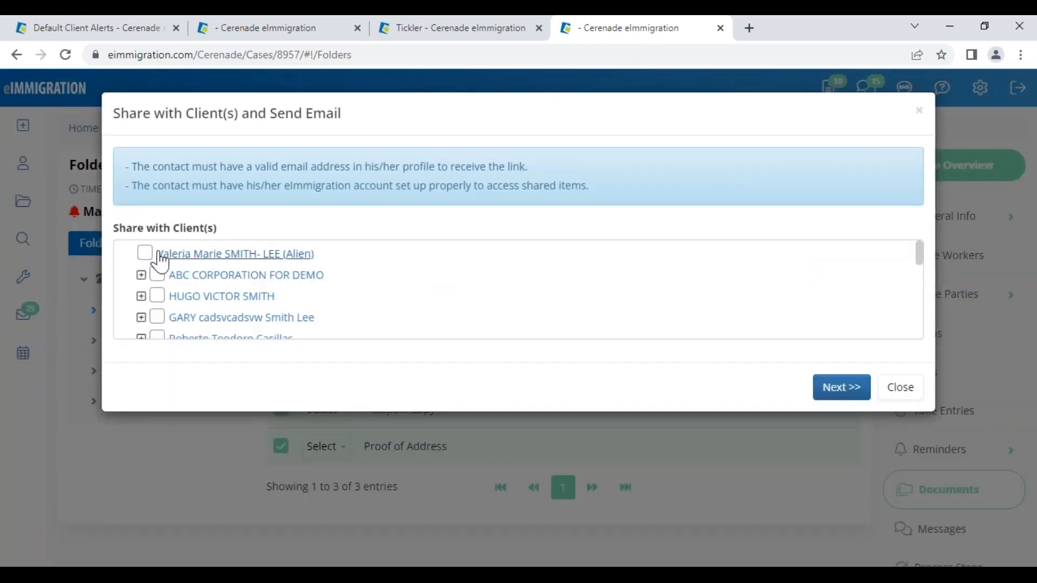
{"action": "left_click", "coordinate": [146, 253]}
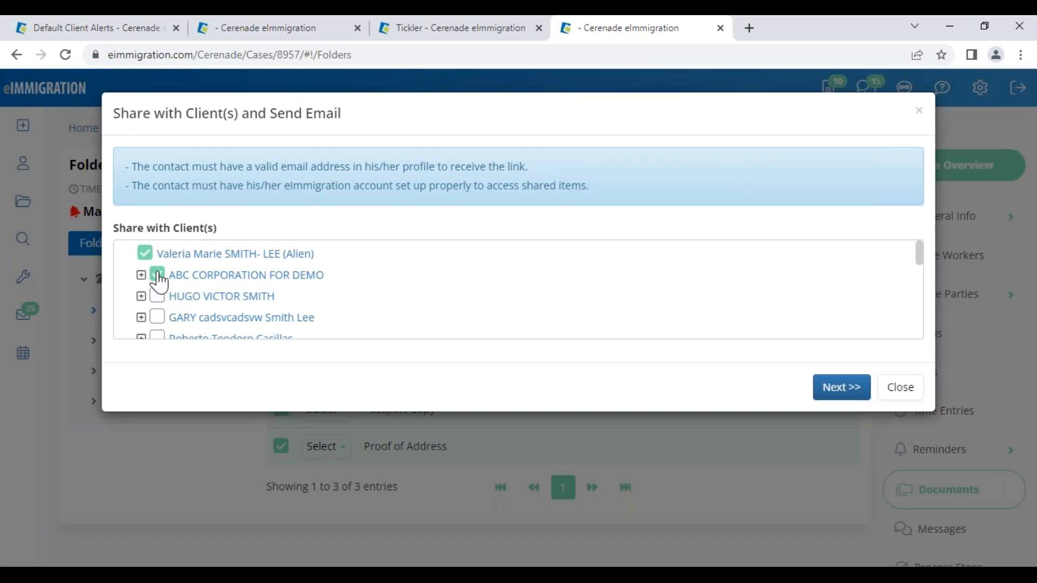
{"action": "left_click", "coordinate": [834, 390]}
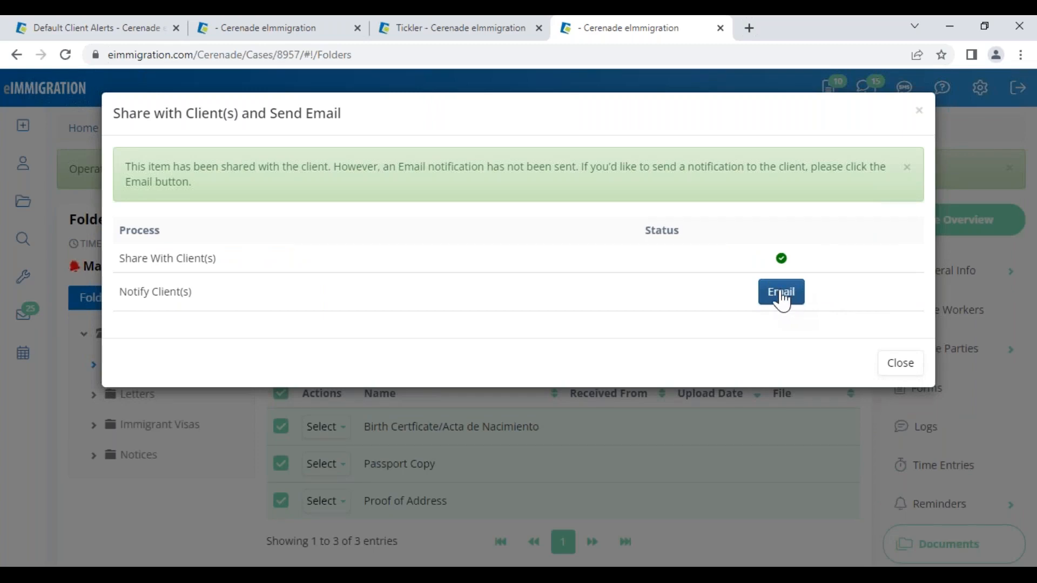
{"action": "left_click", "coordinate": [902, 366]}
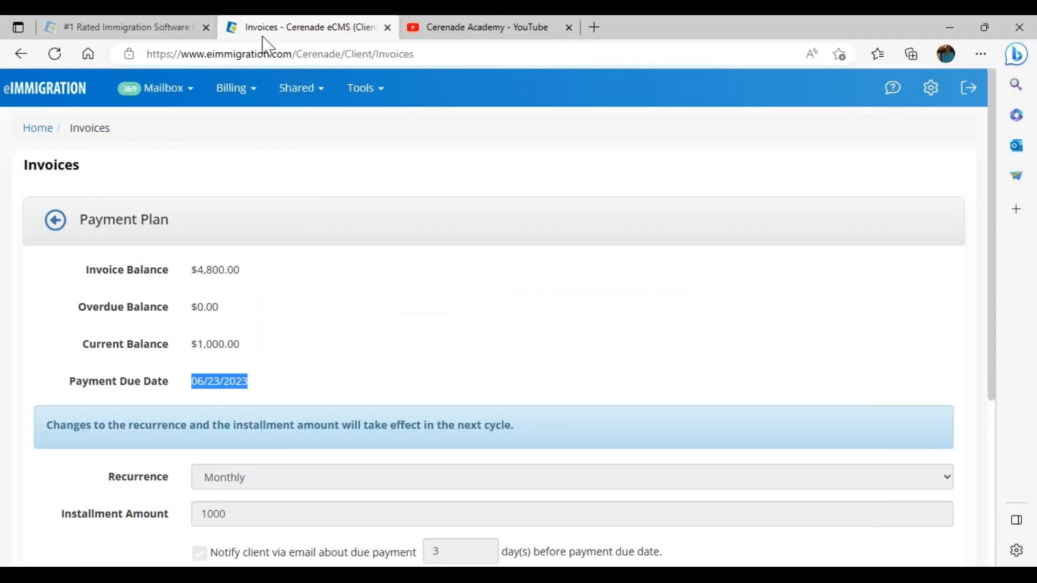
- From the client portal Home, open Shared Documents and browse the Birth certificate.png and Bachelors Degree.jpg tables
{"action": "left_click", "coordinate": [42, 133]}
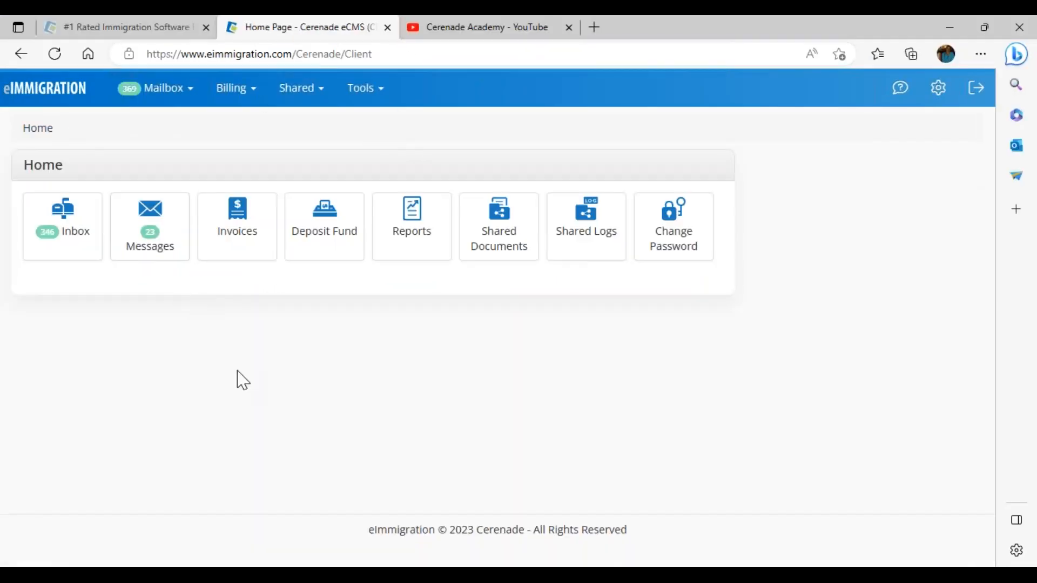
{"action": "left_click", "coordinate": [505, 226]}
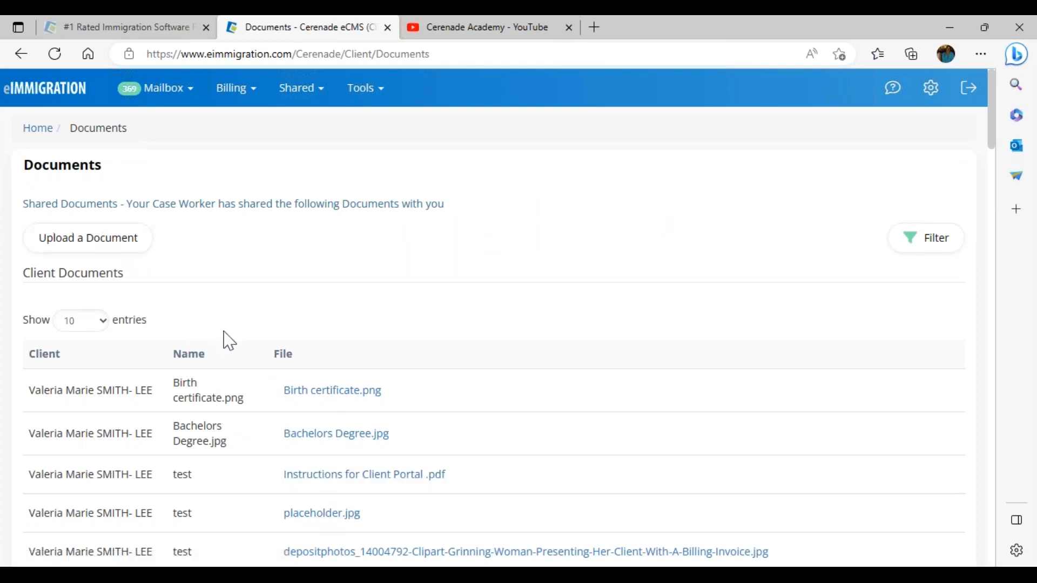
{"action": "scroll", "coordinate": [233, 446], "scroll_direction": "down", "scroll_amount": 8}
{"action": "left_click_drag", "start_coordinate": [256, 527], "coordinate": [312, 547]}
{"action": "scroll", "coordinate": [280, 523], "scroll_direction": "down", "scroll_amount": 5}
{"action": "scroll", "coordinate": [284, 511], "scroll_direction": "down", "scroll_amount": 5}
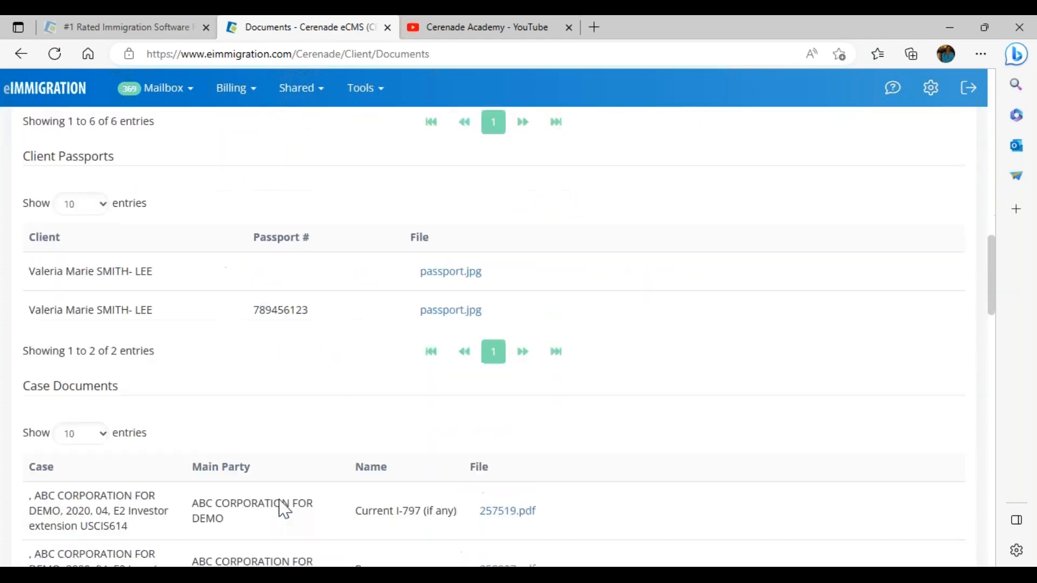
{"action": "scroll", "coordinate": [273, 440], "scroll_direction": "up", "scroll_amount": 20}
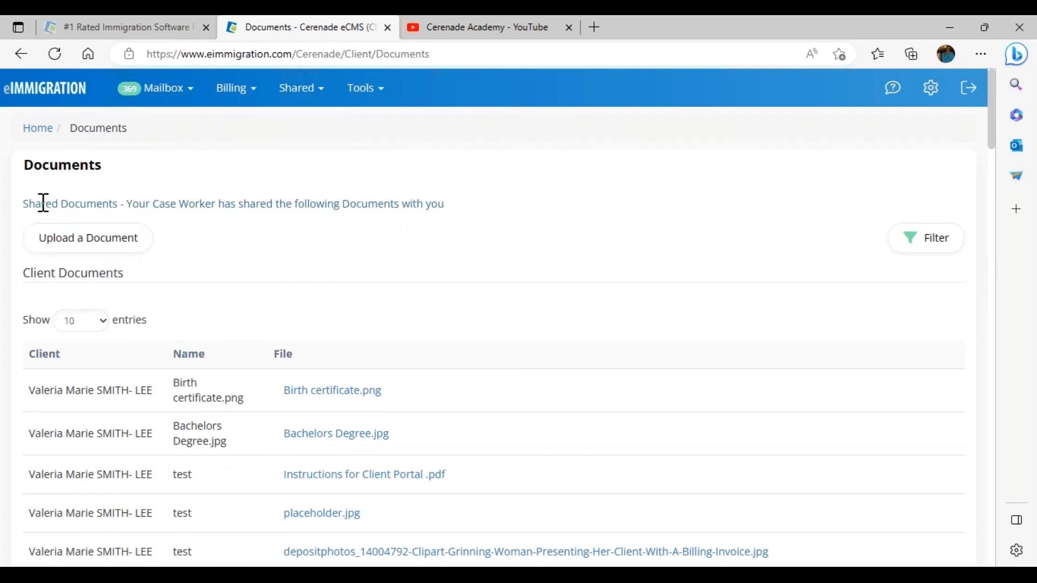
- Bring up the client portal's Upload a Document window, then dismiss it
{"action": "left_click", "coordinate": [110, 243]}
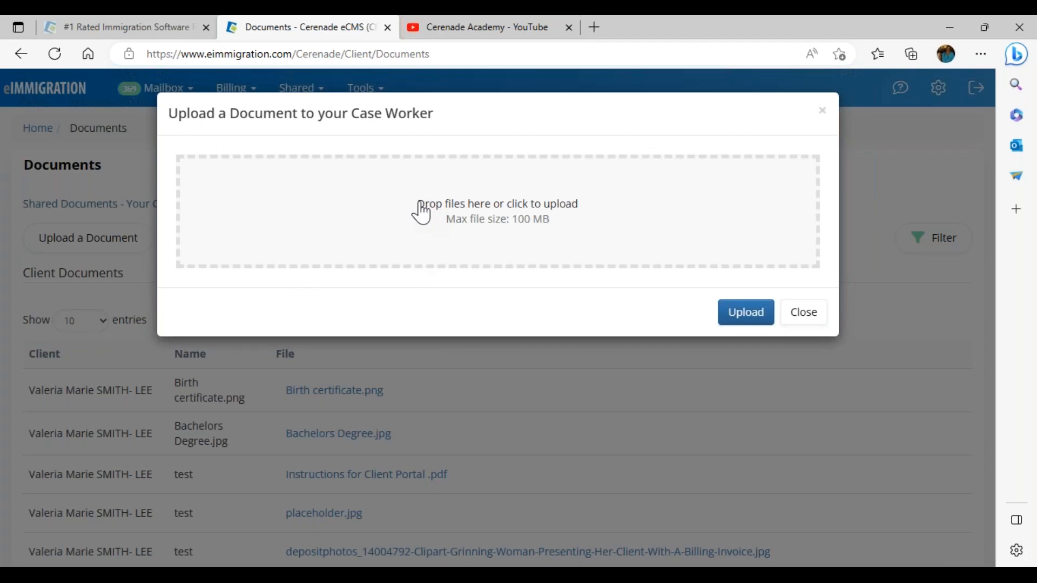
{"action": "left_click", "coordinate": [801, 323]}
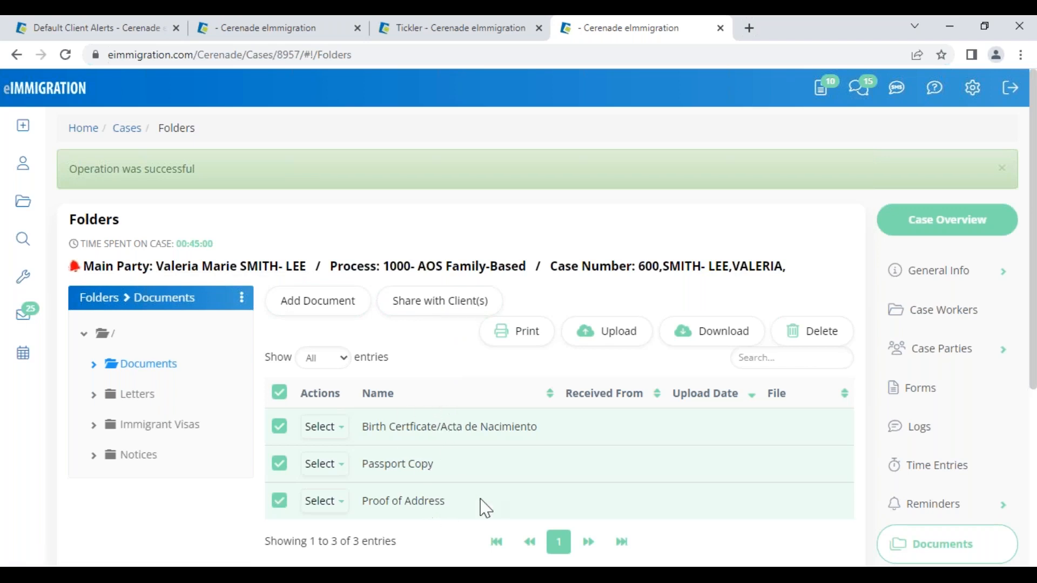
- Clear the three-document selection and browse the Cerenade eImmigration product page
{"action": "left_click", "coordinate": [280, 393]}
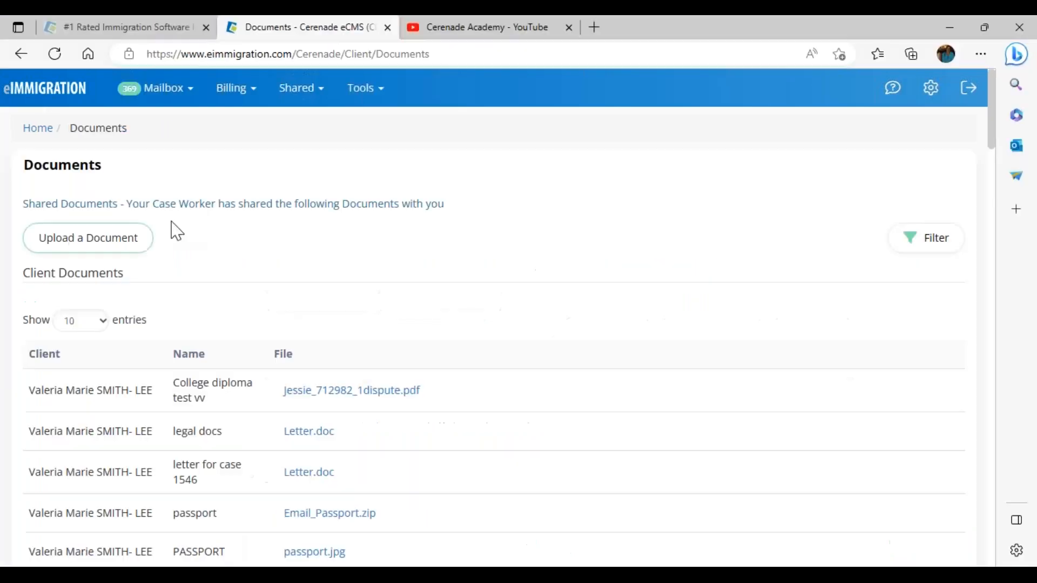
{"action": "left_click", "coordinate": [109, 36]}
{"action": "scroll", "coordinate": [554, 476], "scroll_direction": "down", "scroll_amount": 15}
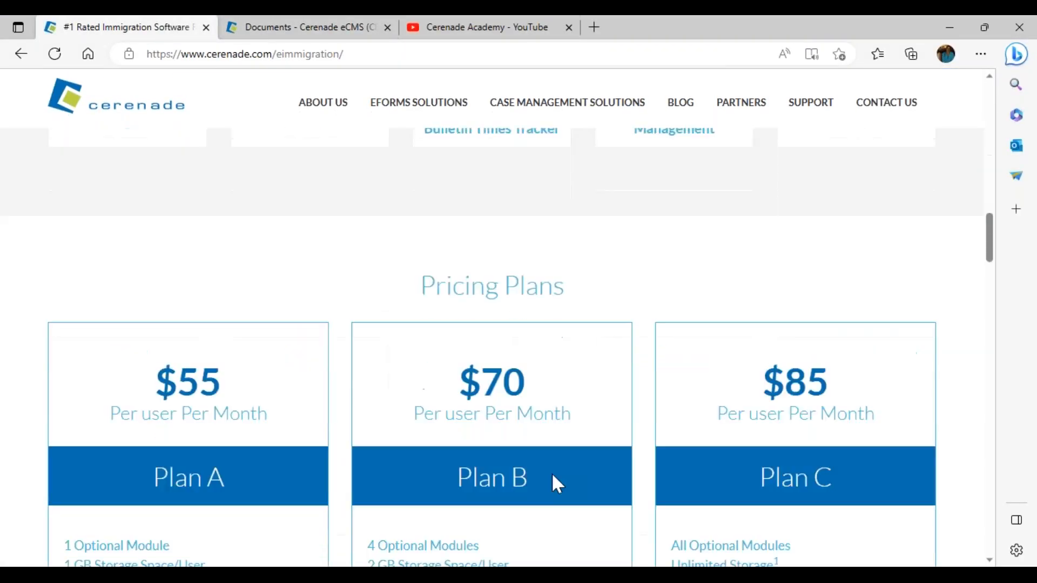
{"action": "scroll", "coordinate": [556, 540], "scroll_direction": "up", "scroll_amount": 10}
- Highlight Plan C's Unlimited Storage and the Cloud Storage Connector optional module in Pricing Plans
{"action": "left_click_drag", "start_coordinate": [736, 238], "coordinate": [782, 235]}
{"action": "left_click", "coordinate": [675, 236]}
{"action": "left_click_drag", "start_coordinate": [675, 237], "coordinate": [782, 238]}
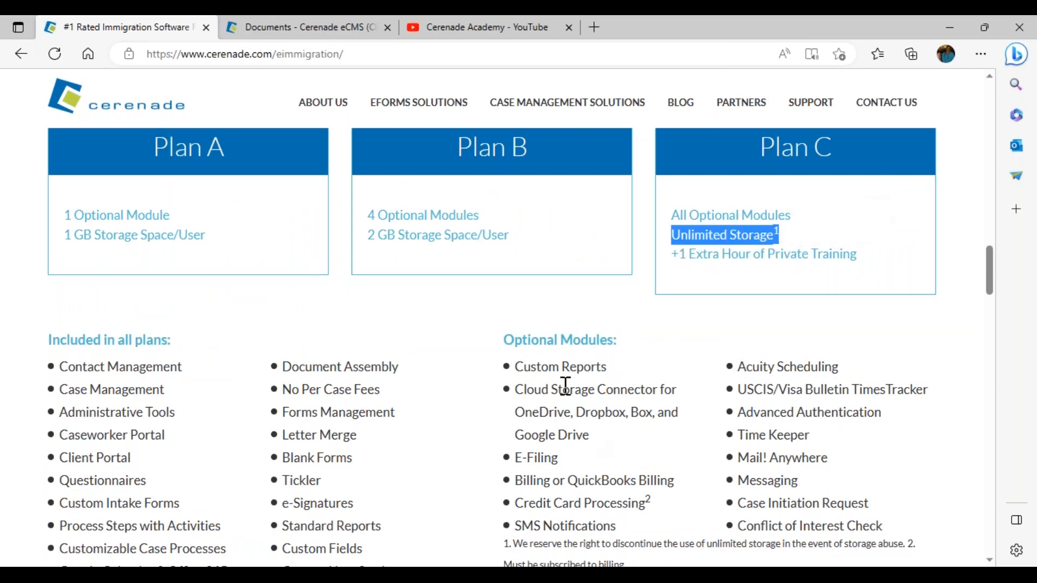
{"action": "left_click_drag", "start_coordinate": [590, 434], "coordinate": [517, 378]}
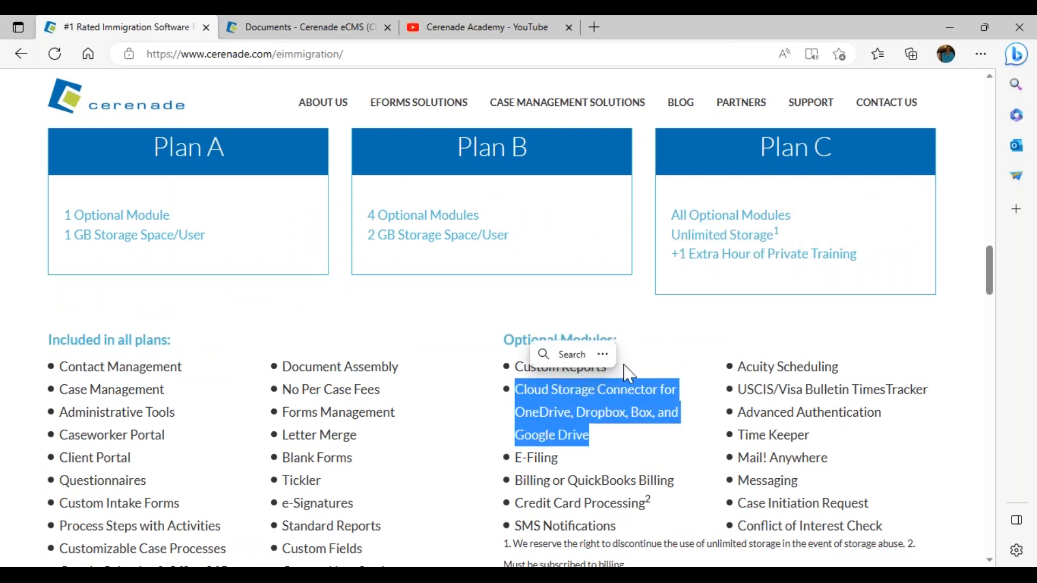
{"action": "left_click", "coordinate": [703, 310]}
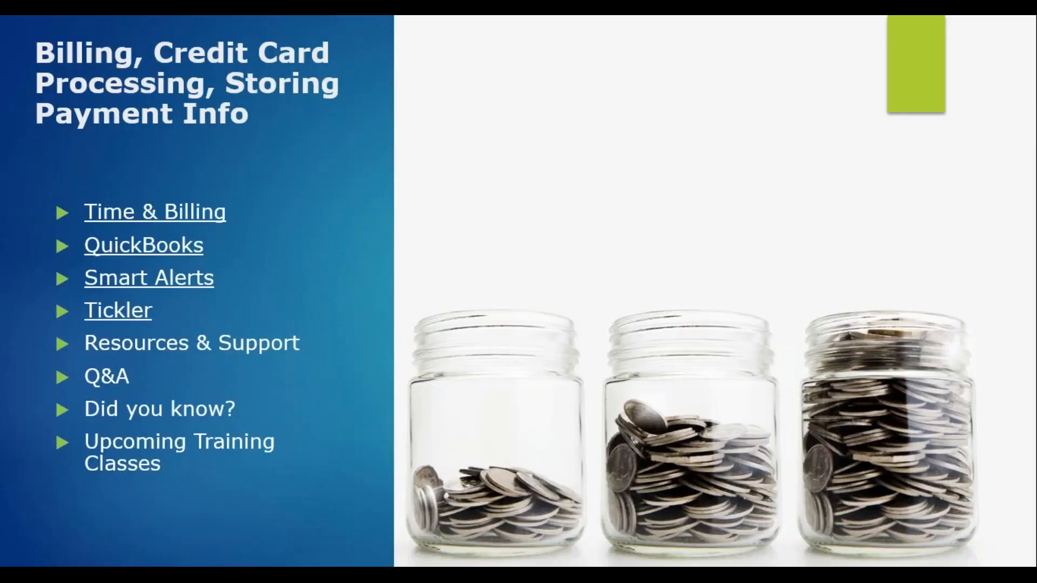
- Advance two slides through billing and credit card processing, then go to the Naturalization case's QB Billing page
{"action": "key", "text": "Right"}
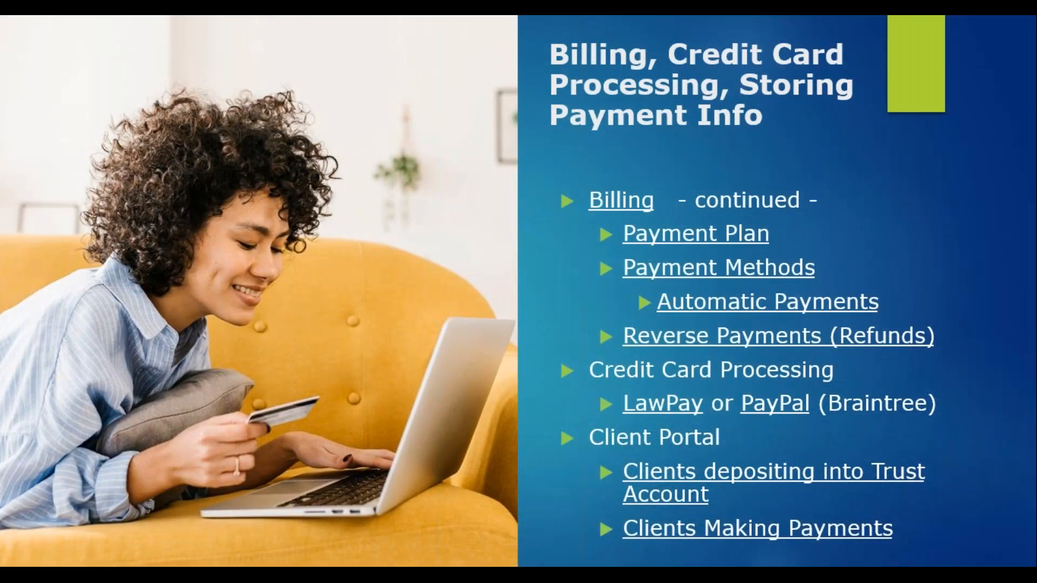
{"action": "key", "text": "Right"}
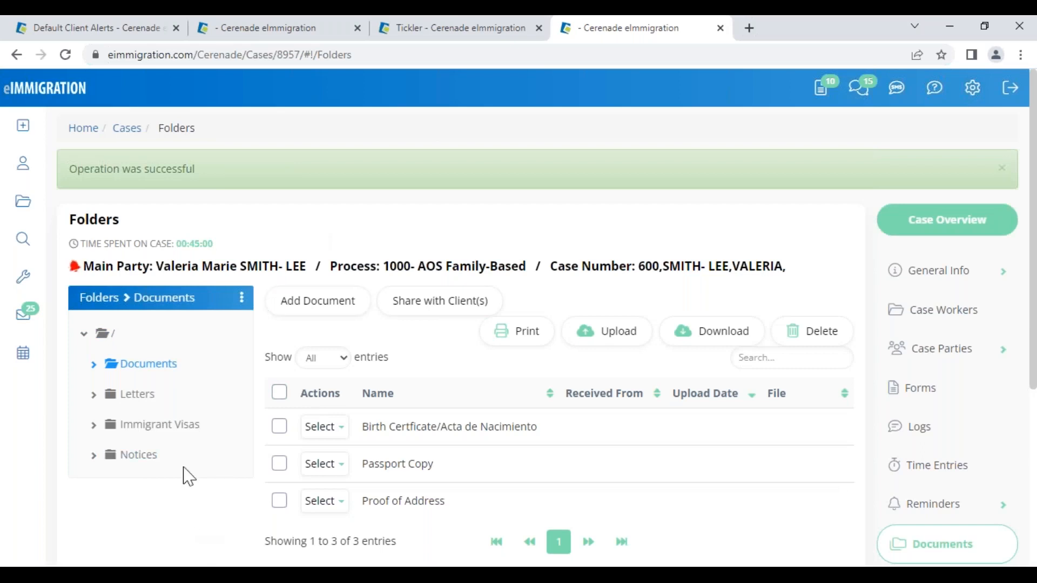
{"action": "left_click", "coordinate": [316, 28]}
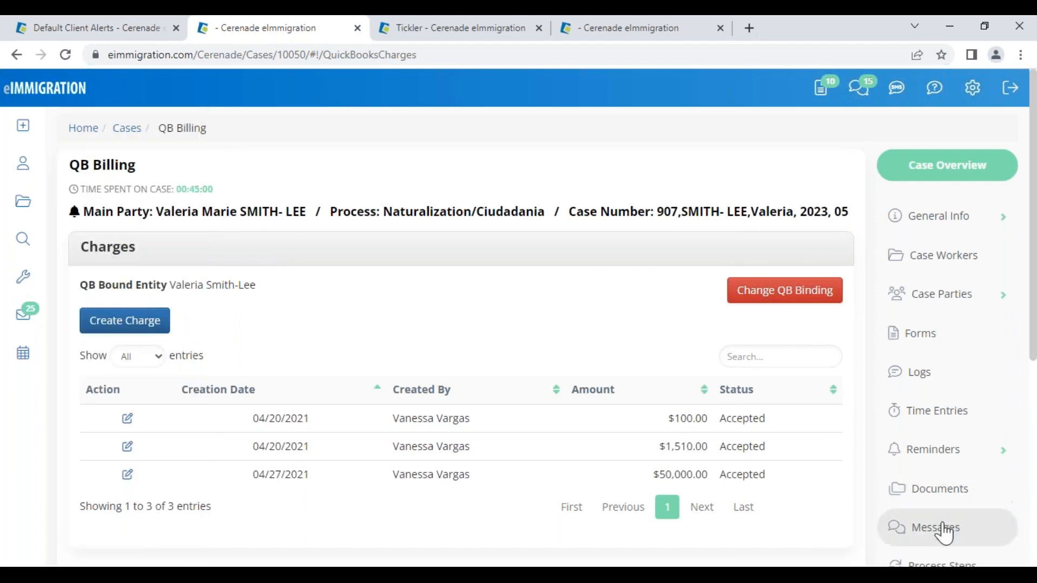
- From the case Invoices list, choose Send Payment Link to Client for invoice 2742's $4,650.00 balance
{"action": "scroll", "coordinate": [944, 533], "scroll_direction": "down", "scroll_amount": 3}
{"action": "scroll", "coordinate": [944, 533], "scroll_direction": "down", "scroll_amount": 1}
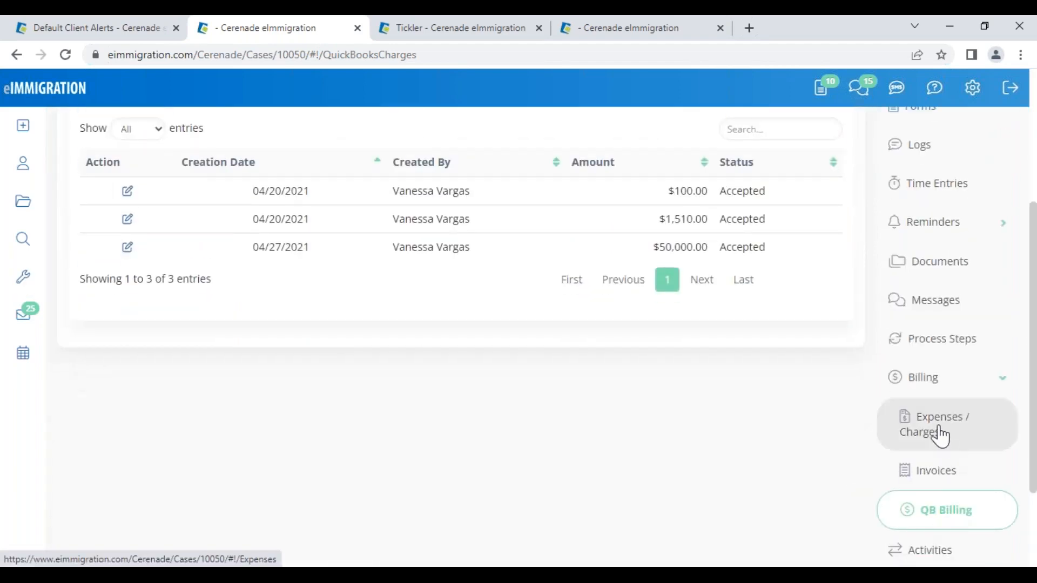
{"action": "left_click", "coordinate": [945, 471]}
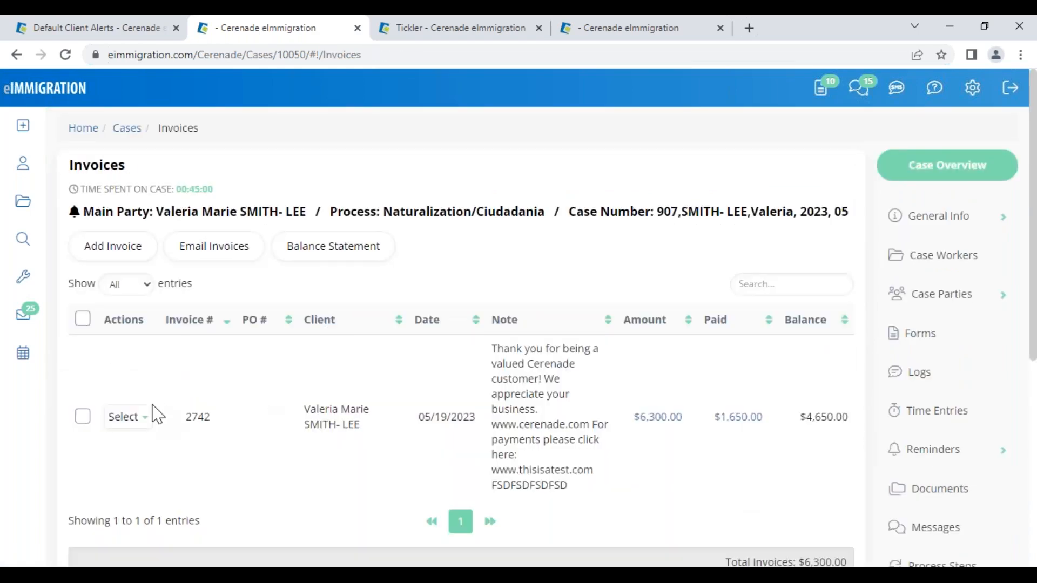
{"action": "left_click", "coordinate": [130, 416]}
{"action": "scroll", "coordinate": [127, 427], "scroll_direction": "down", "scroll_amount": 2}
{"action": "scroll", "coordinate": [131, 398], "scroll_direction": "down", "scroll_amount": 2}
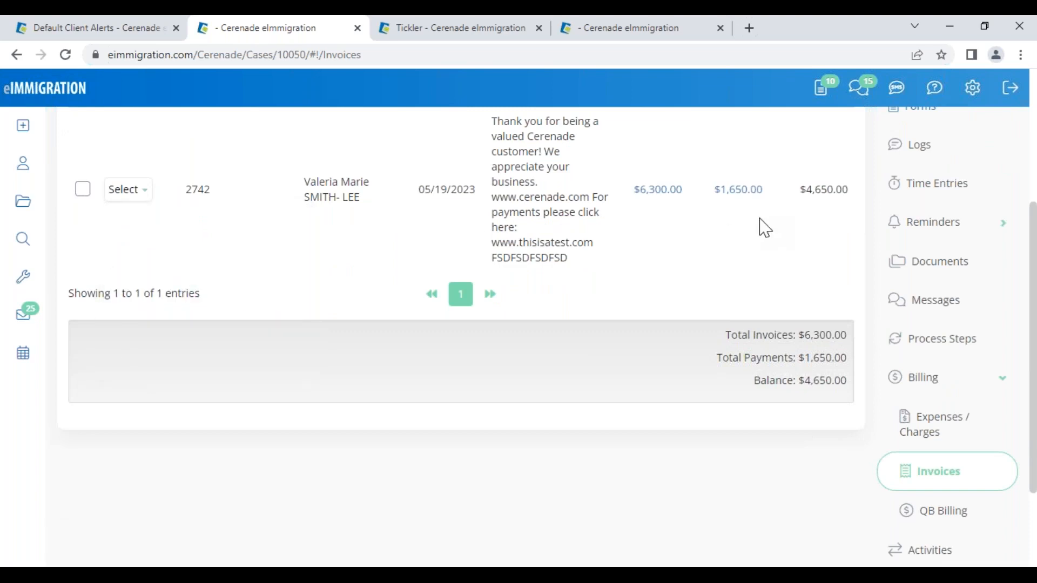
{"action": "mouse_move", "coordinate": [133, 190]}
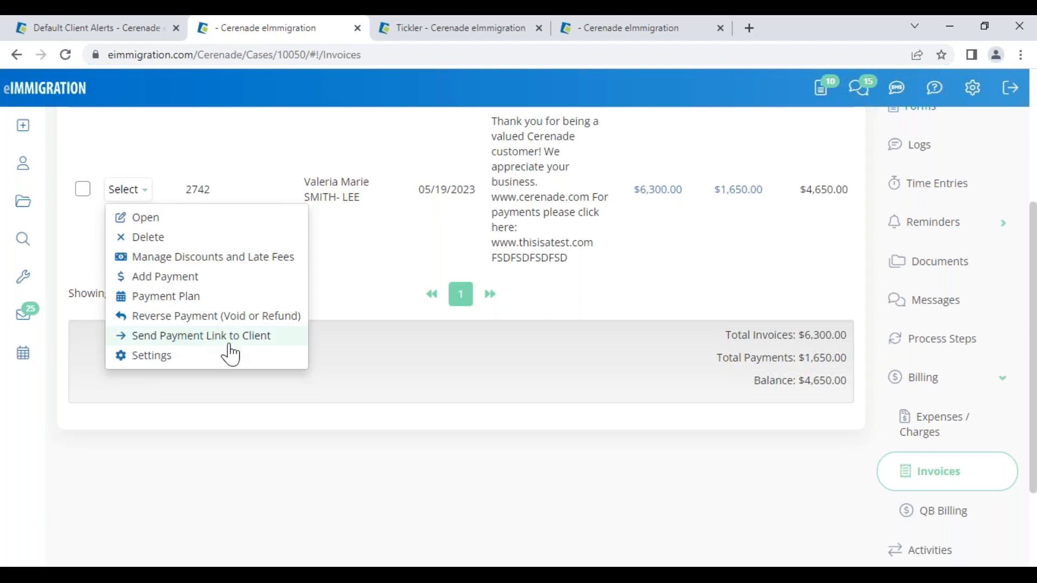
{"action": "left_click", "coordinate": [246, 338]}
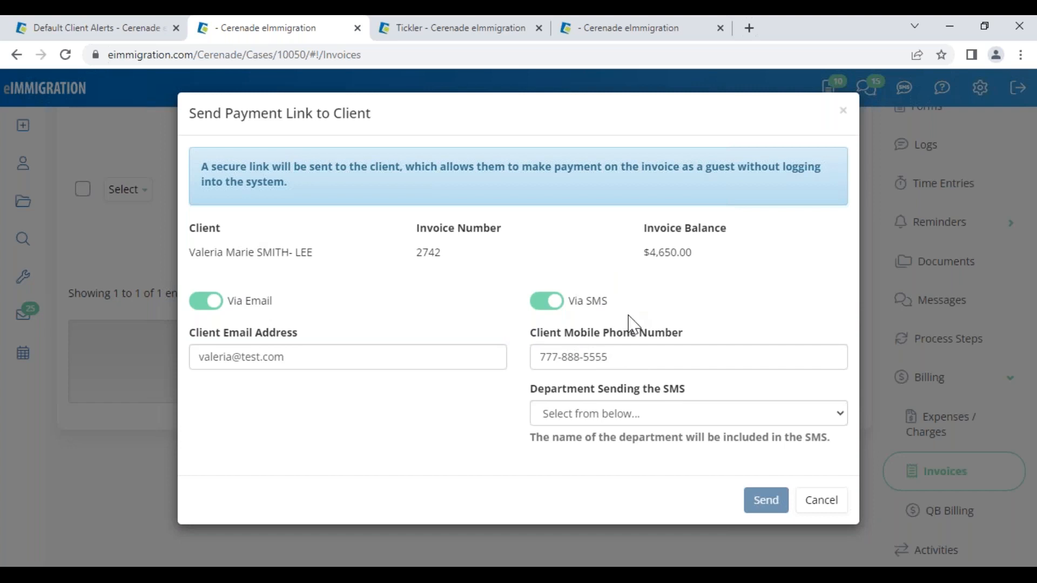
- Send the payment link by email and SMS from 'Law Office of Cerenade California, LLC', then reopen the slides
{"action": "left_click", "coordinate": [620, 414]}
{"action": "left_click", "coordinate": [621, 223]}
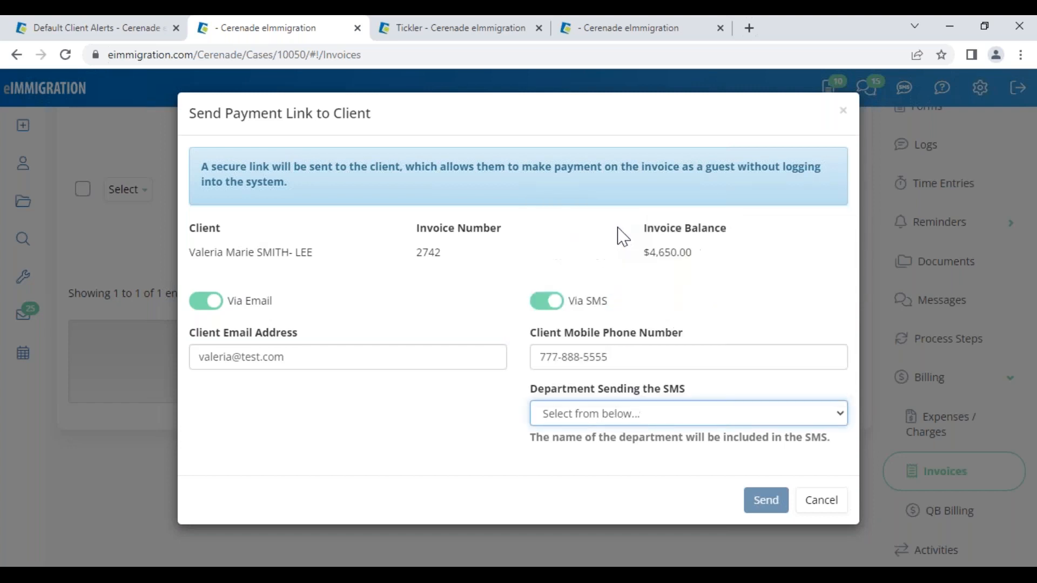
{"action": "left_click", "coordinate": [633, 452]}
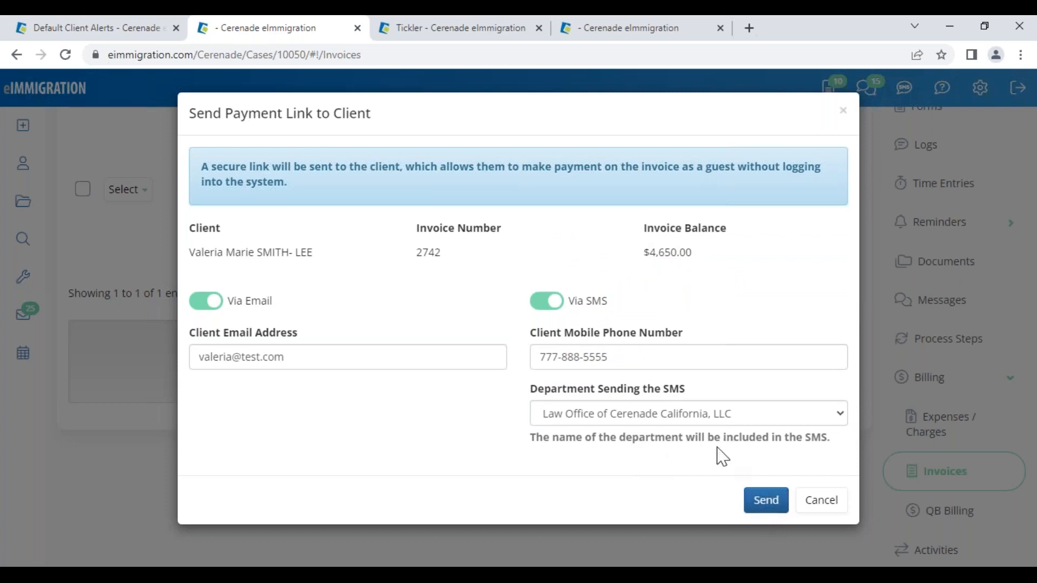
{"action": "left_click", "coordinate": [818, 510]}
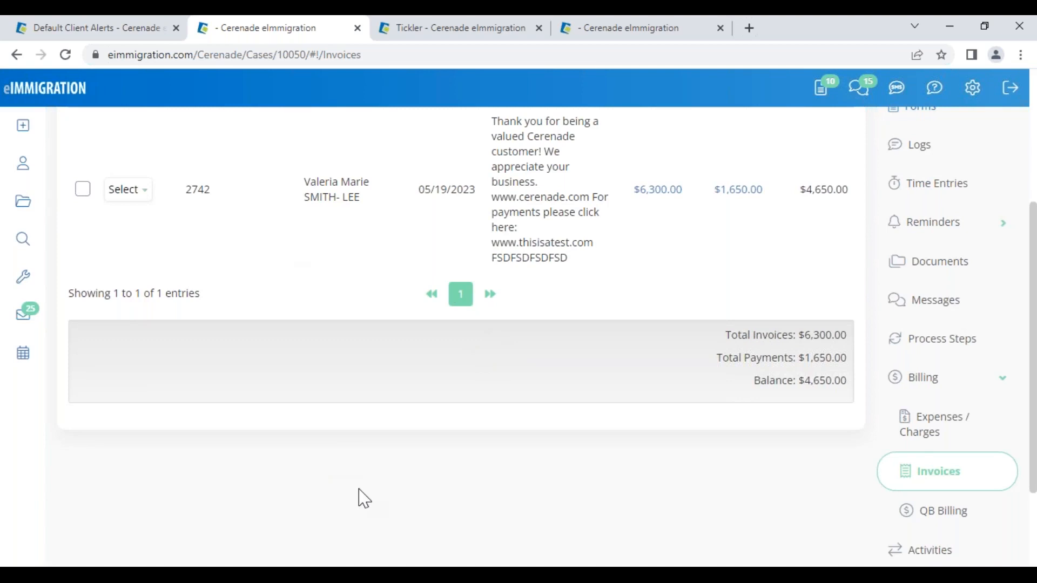
{"action": "scroll", "coordinate": [221, 543], "scroll_direction": "up", "scroll_amount": 5}
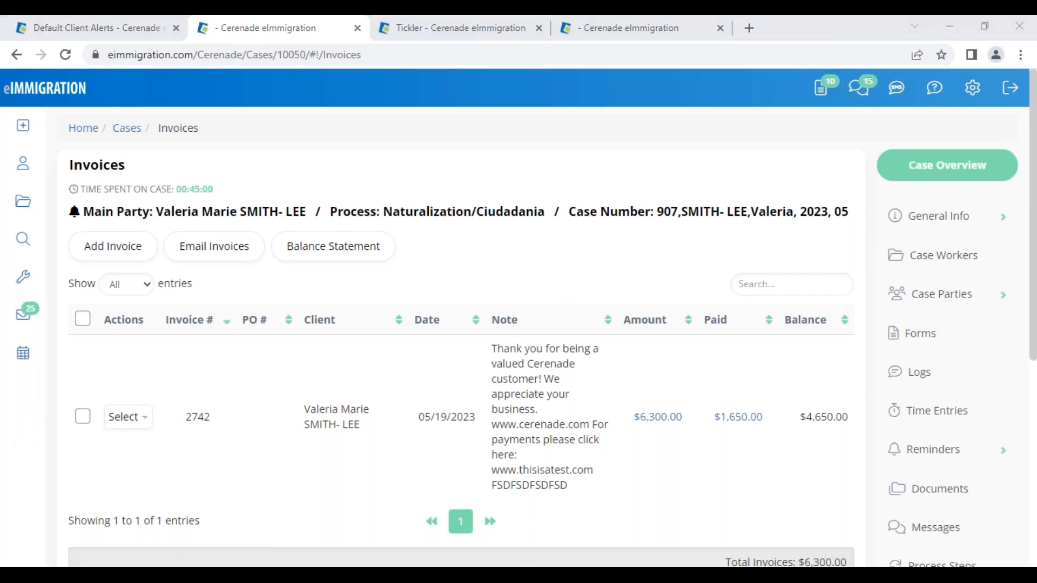
{"action": "left_click", "coordinate": [219, 470]}
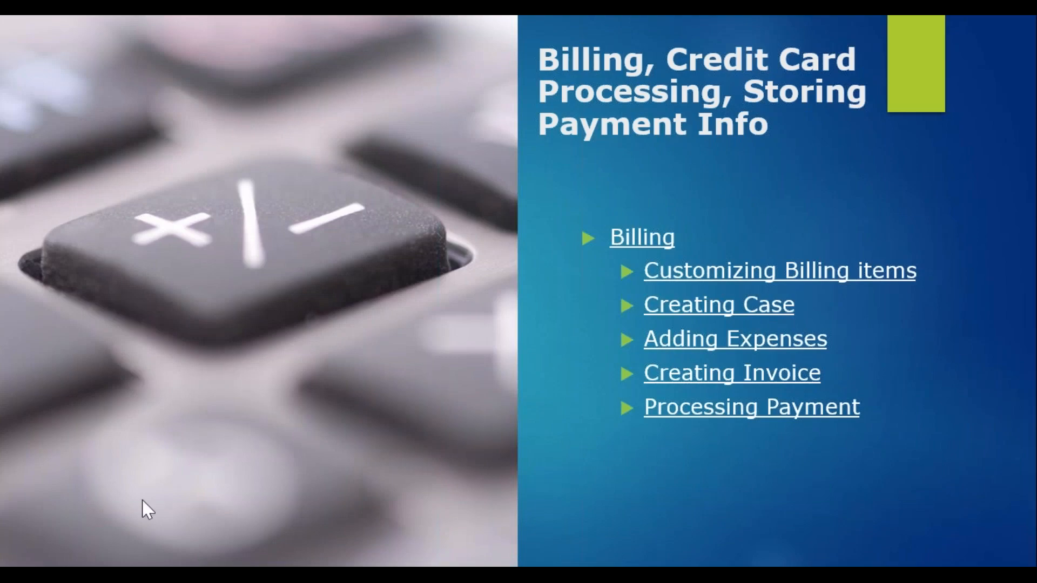
- Step forward to the coin-jar agenda slide, then switch back to the eImmigration invoices page
{"action": "left_click", "coordinate": [206, 347]}
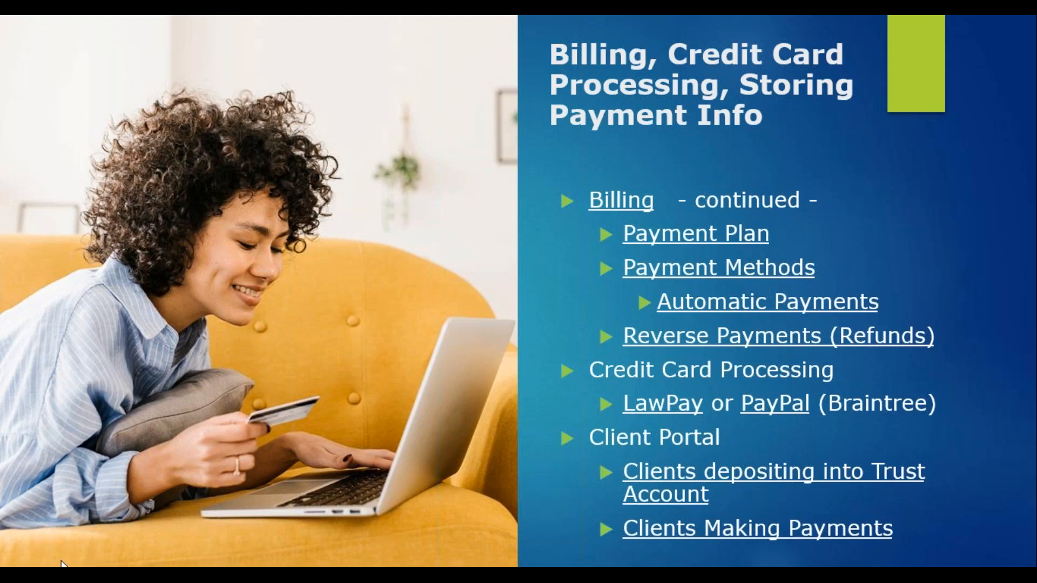
{"action": "key", "text": "Right"}
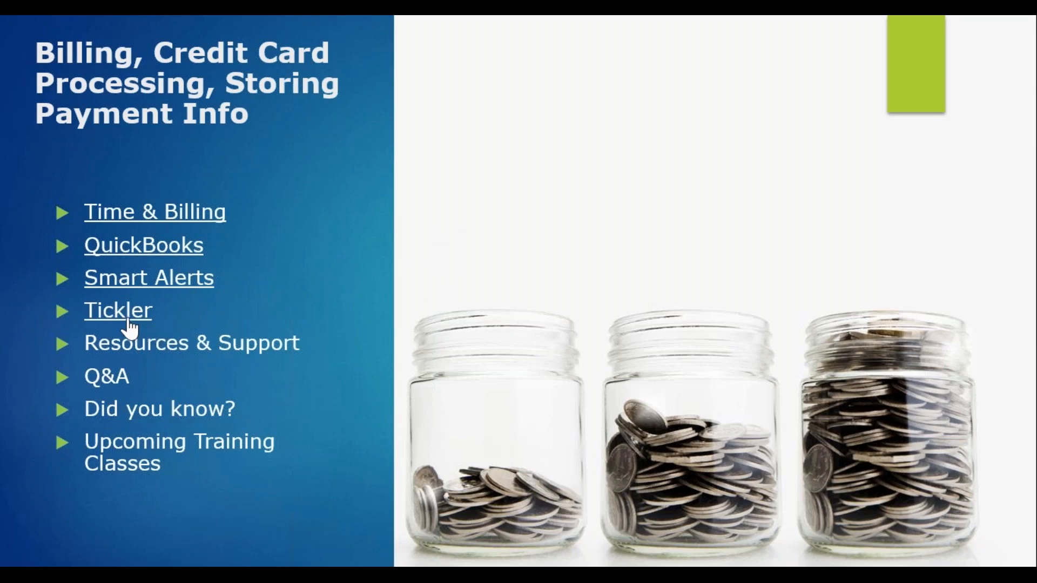
{"action": "key", "text": "alt+Tab"}
- Open the Tickler dashboard from Tools and switch it to the Default Tickler Layout
{"action": "left_click", "coordinate": [22, 277]}
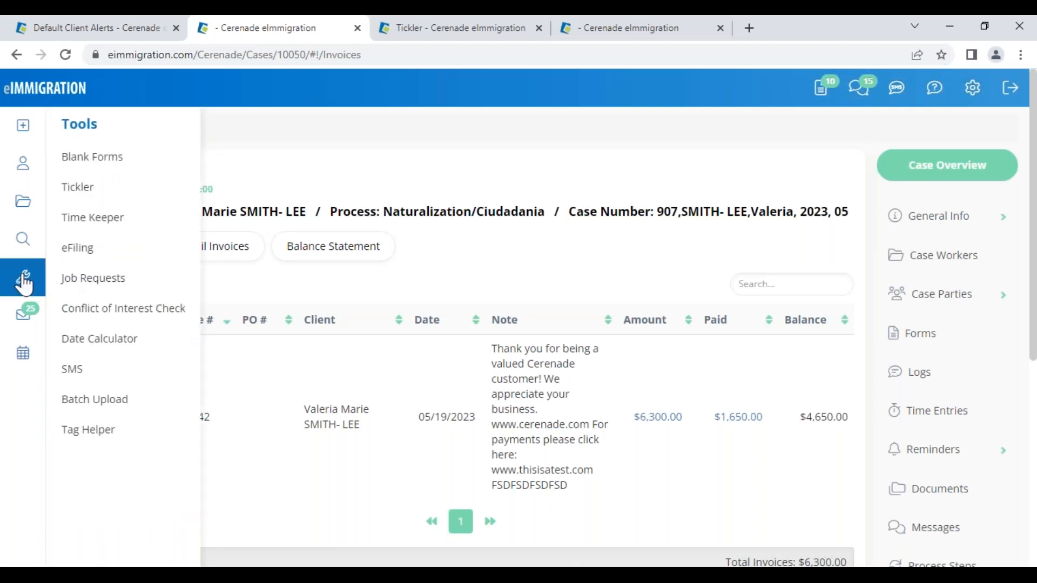
{"action": "left_click", "coordinate": [83, 208]}
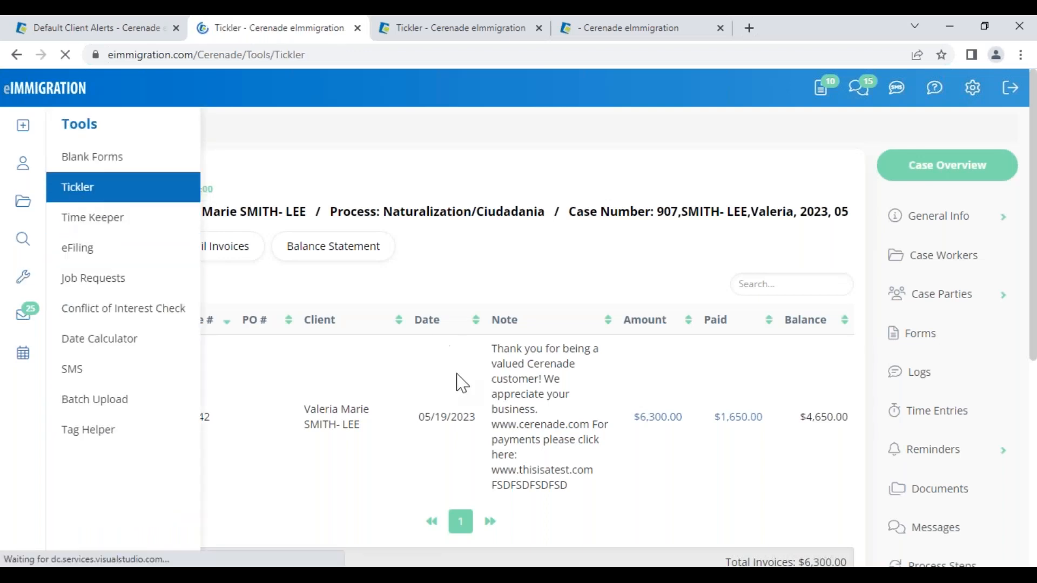
{"action": "left_click", "coordinate": [436, 219]}
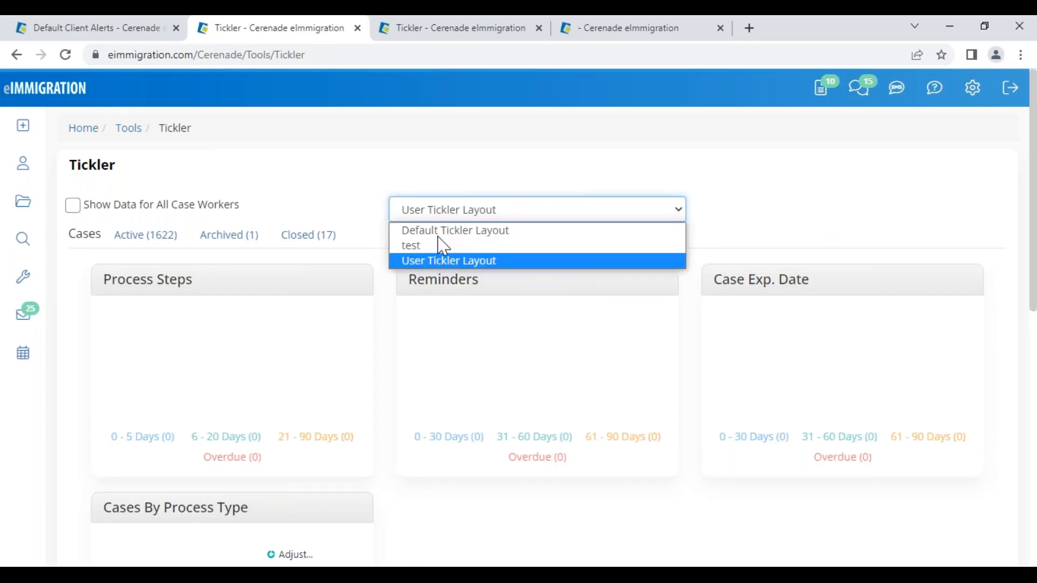
{"action": "left_click", "coordinate": [440, 232]}
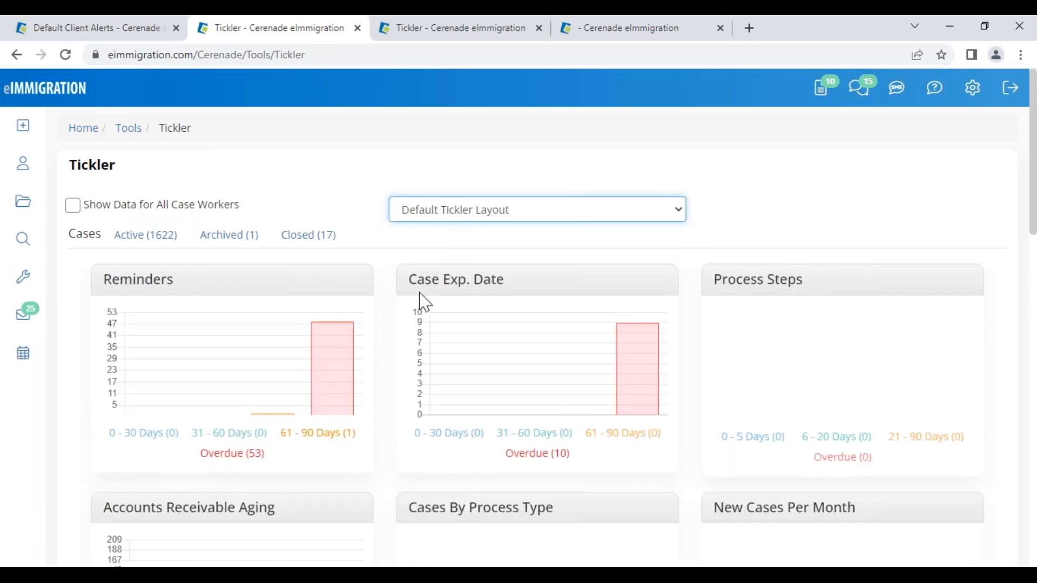
- Show the Tickler dashboard data for All Case Workers
{"action": "scroll", "coordinate": [388, 423], "scroll_direction": "down", "scroll_amount": 5}
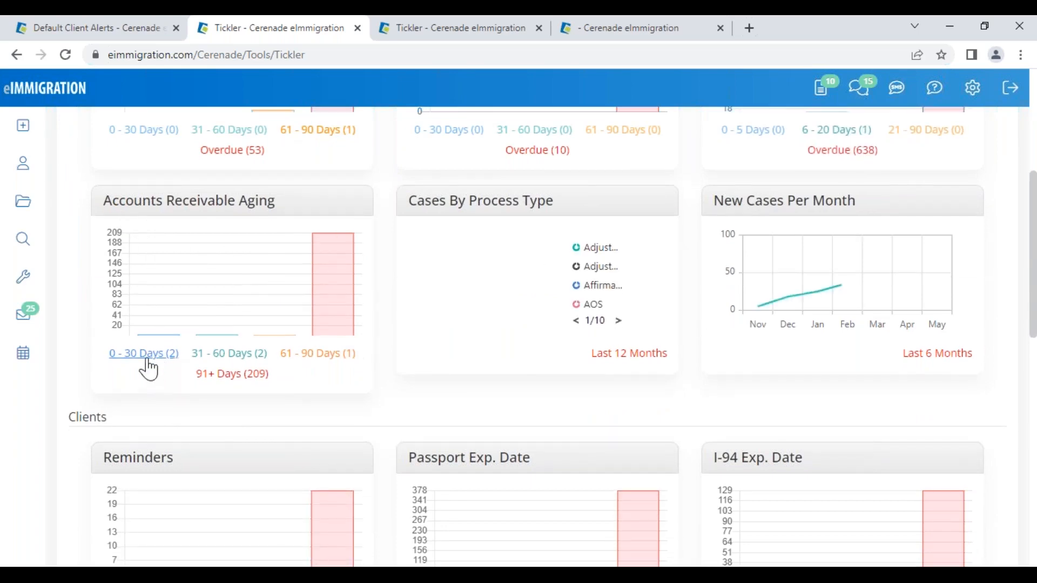
{"action": "scroll", "coordinate": [211, 358], "scroll_direction": "up", "scroll_amount": 6}
{"action": "left_click", "coordinate": [73, 205]}
{"action": "scroll", "coordinate": [208, 394], "scroll_direction": "down", "scroll_amount": 4}
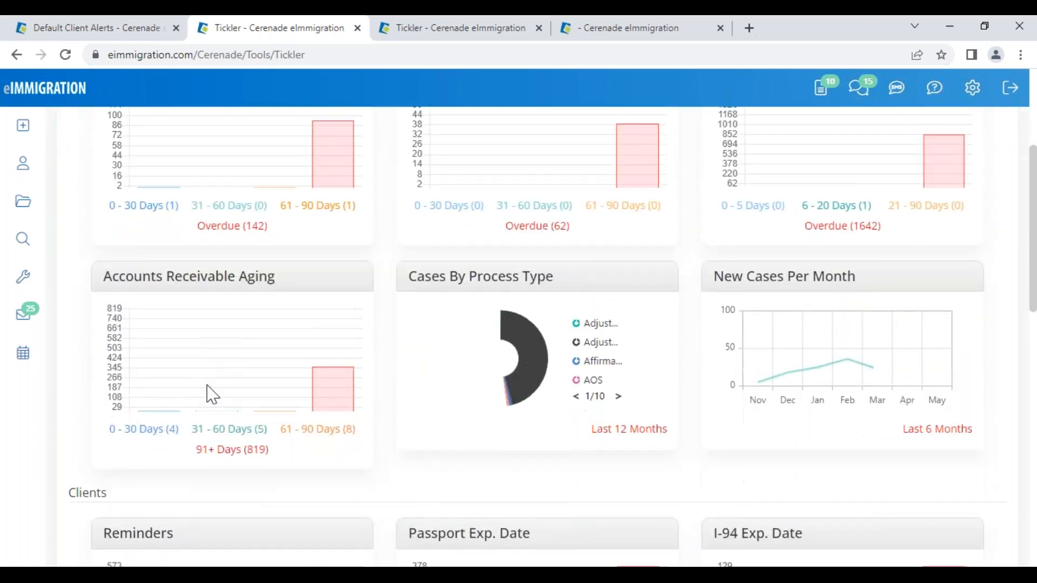
{"action": "scroll", "coordinate": [162, 238], "scroll_direction": "up", "scroll_amount": 4}
{"action": "left_click_drag", "start_coordinate": [154, 206], "coordinate": [267, 218]}
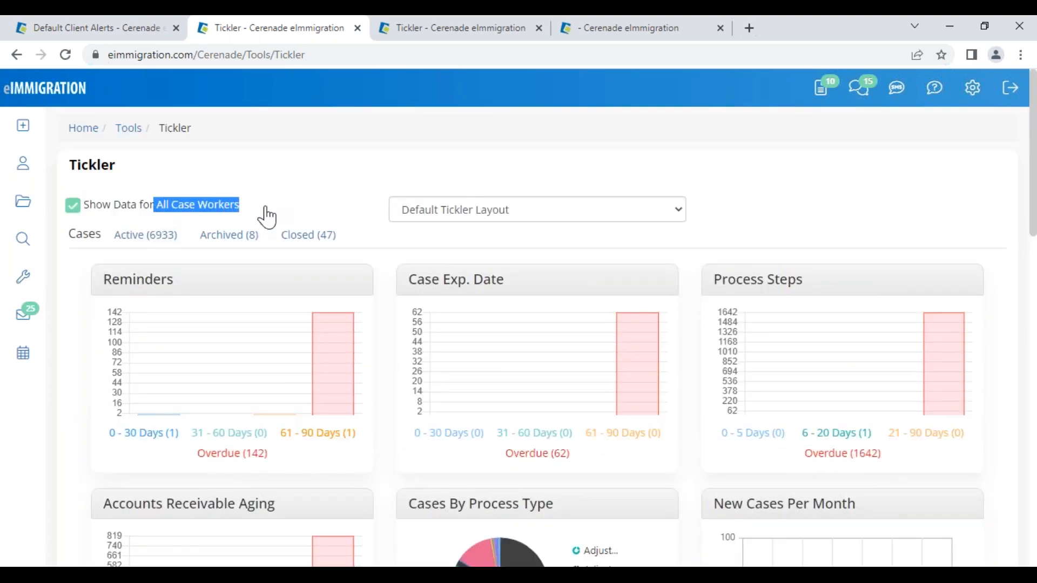
- Review the five invoices 31 - 60 days overdue, noting the $1.00 amount due, then close the list
{"action": "scroll", "coordinate": [281, 410], "scroll_direction": "down", "scroll_amount": 7}
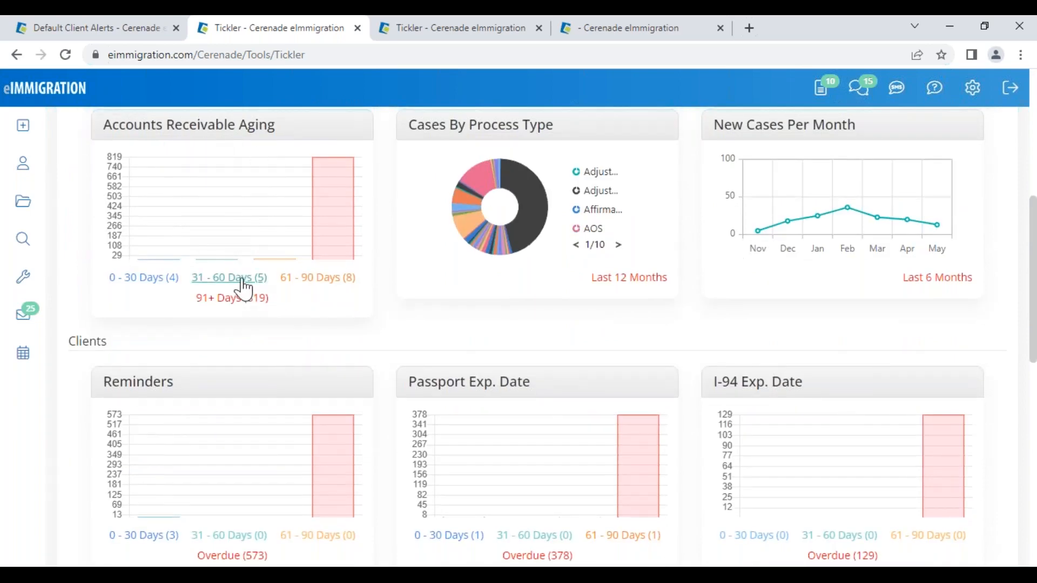
{"action": "left_click", "coordinate": [242, 278]}
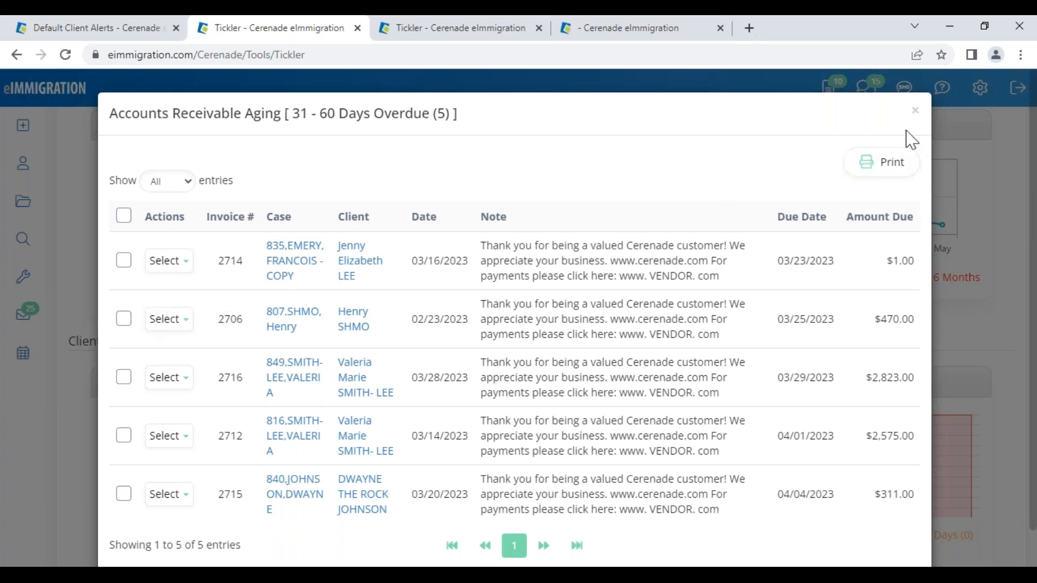
{"action": "left_click_drag", "start_coordinate": [885, 261], "coordinate": [917, 261]}
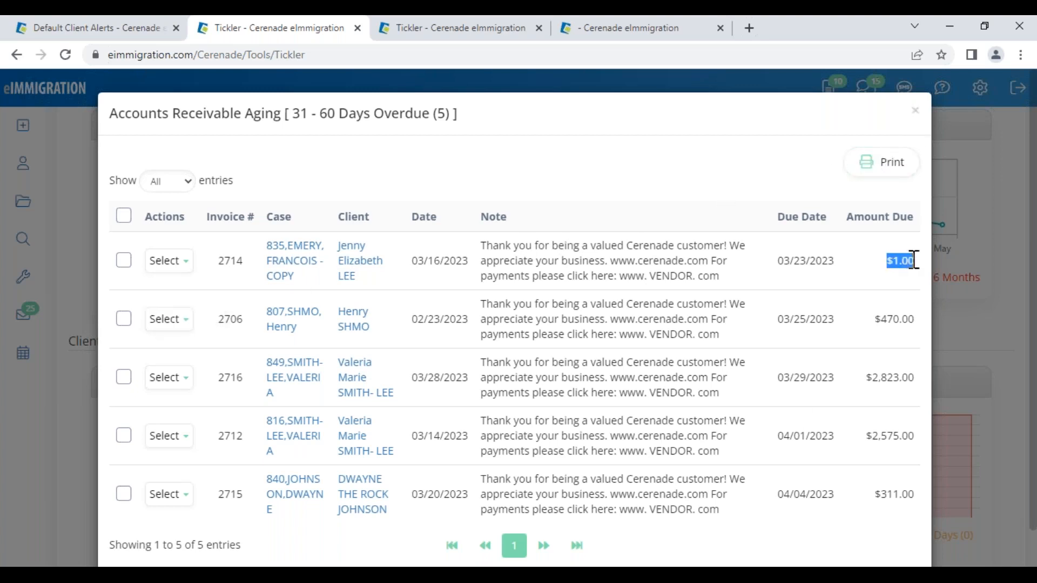
{"action": "left_click", "coordinate": [917, 118]}
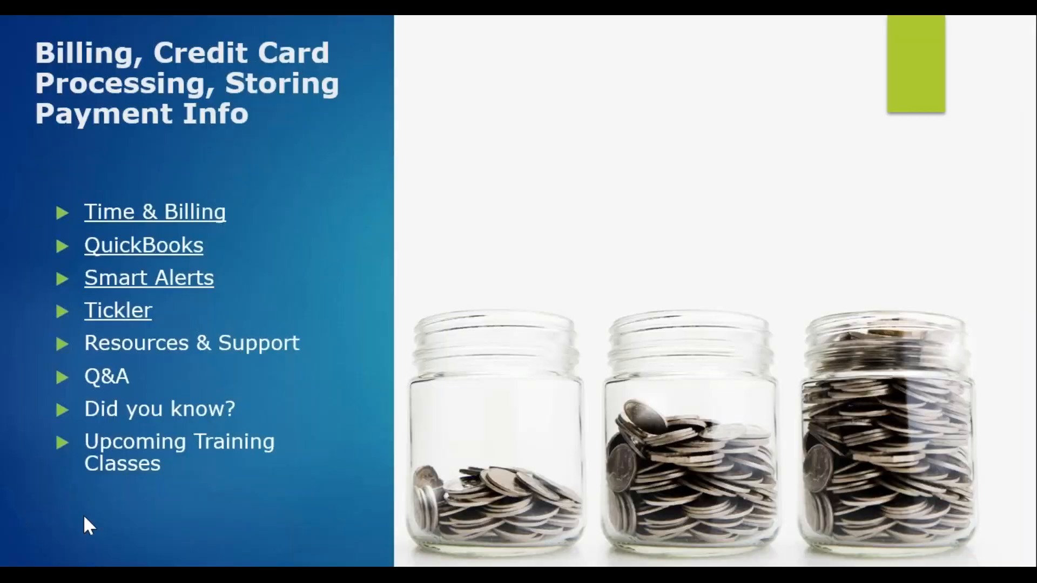
- Advance to the 'Did you know?' slide and reveal every tip, from Drag & Drop to Case Document Assembly
{"action": "left_click", "coordinate": [44, 545]}
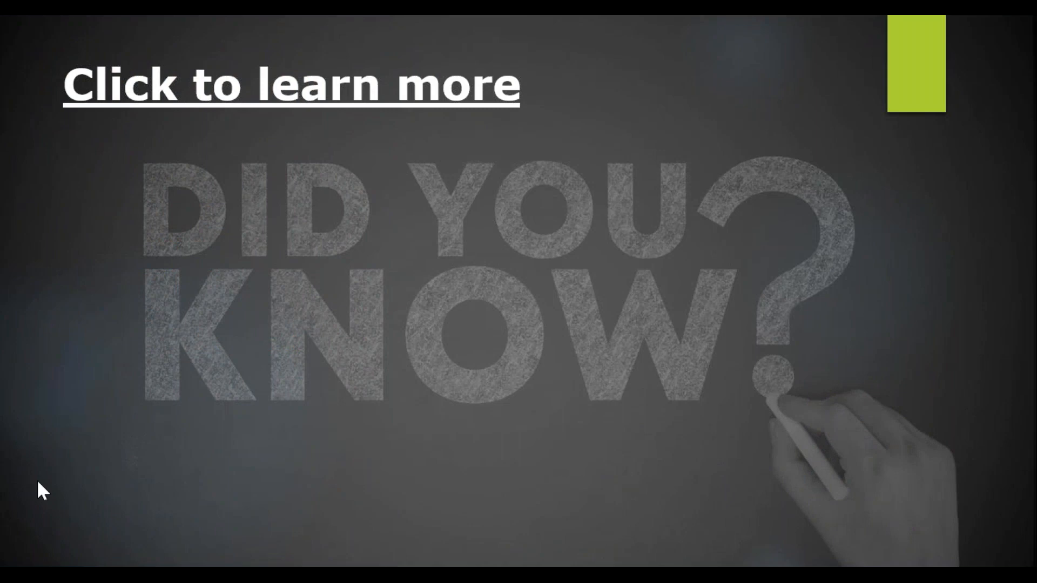
{"action": "left_click", "coordinate": [48, 488]}
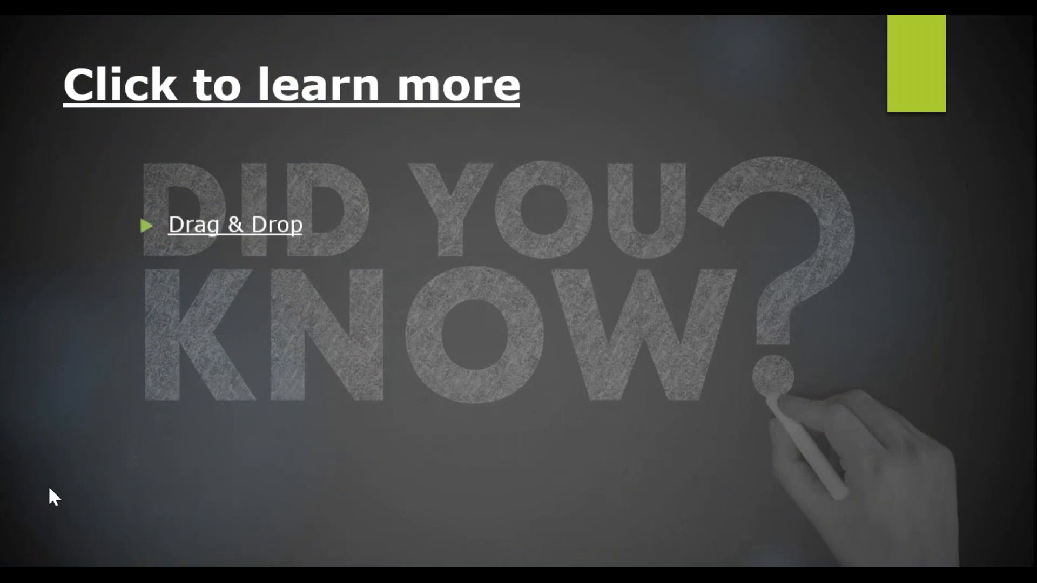
{"action": "left_click", "coordinate": [49, 488]}
{"action": "left_click", "coordinate": [49, 488]}
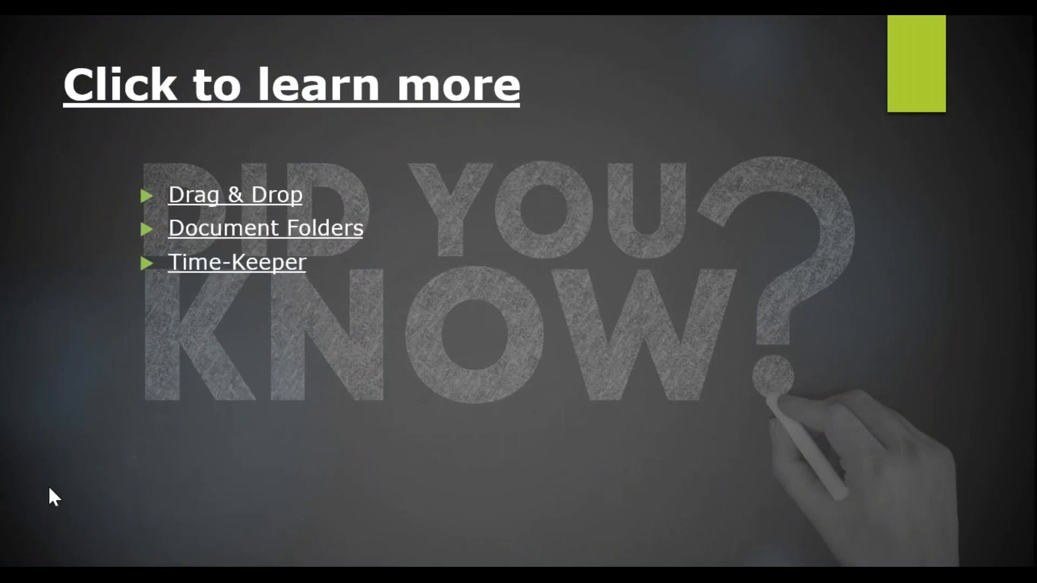
{"action": "left_click", "coordinate": [48, 489]}
{"action": "left_click", "coordinate": [49, 489]}
{"action": "left_click", "coordinate": [49, 489]}
{"action": "left_click", "coordinate": [49, 489]}
{"action": "left_click", "coordinate": [49, 489]}
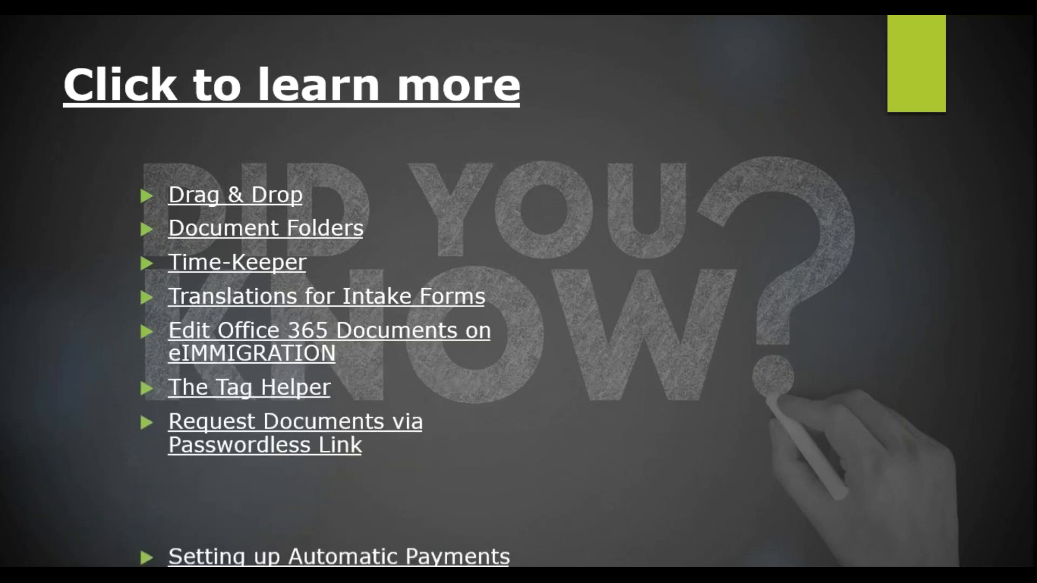
{"action": "key", "text": "Right"}
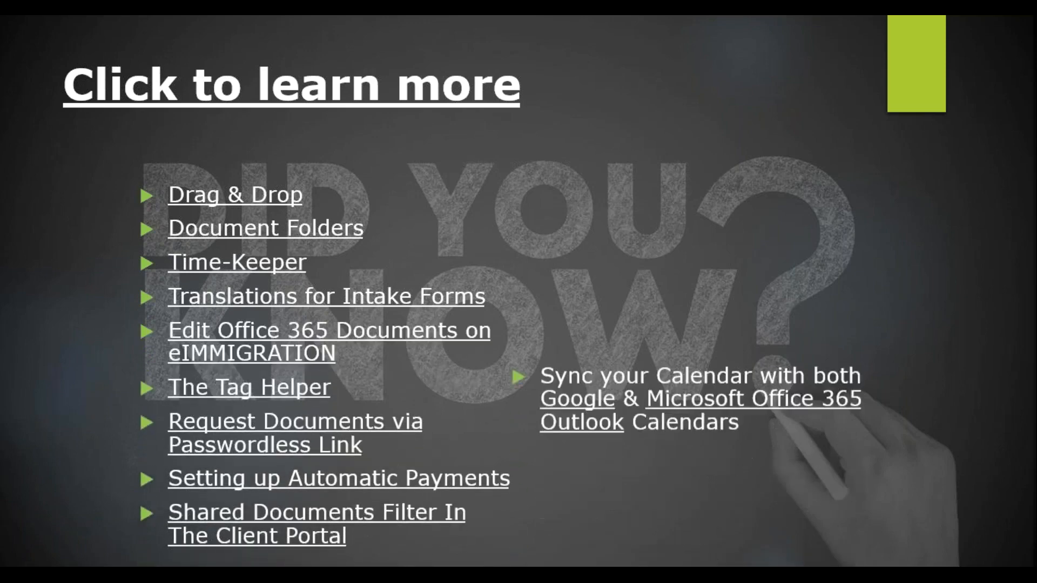
{"action": "key", "text": "Right"}
{"action": "key", "text": "Right"}
{"action": "key", "text": "Right"}
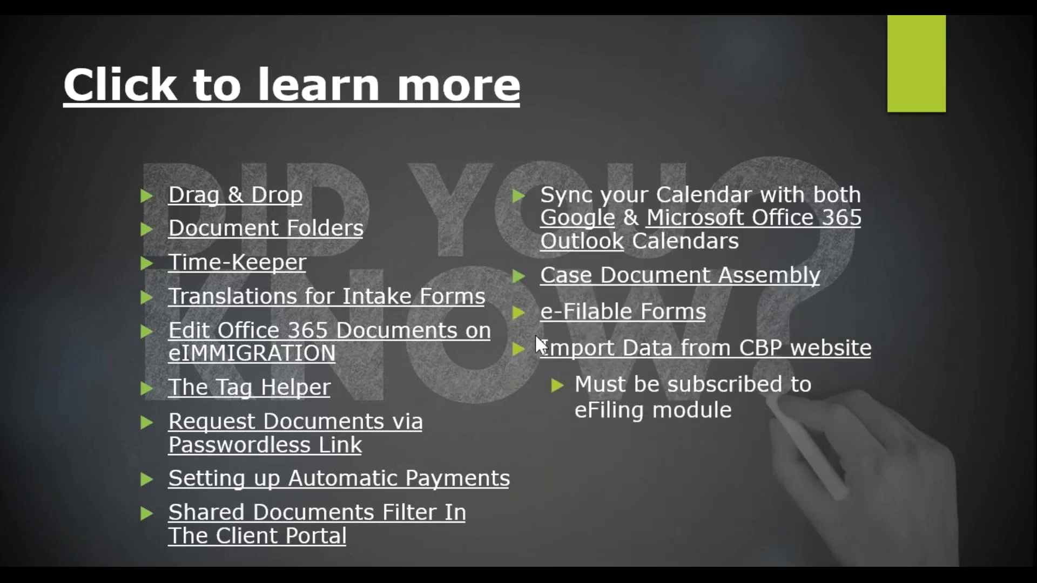
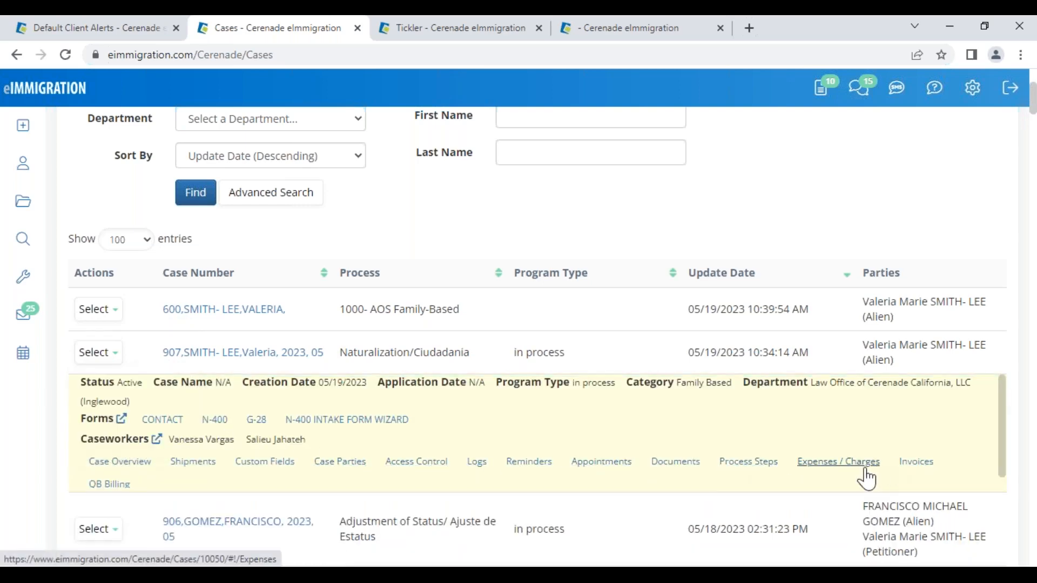
- Open the Naturalization/Ciudadania case's invoice list, showing the $6,300.00 invoice with $4,650.00 balance
{"action": "left_click", "coordinate": [917, 465]}
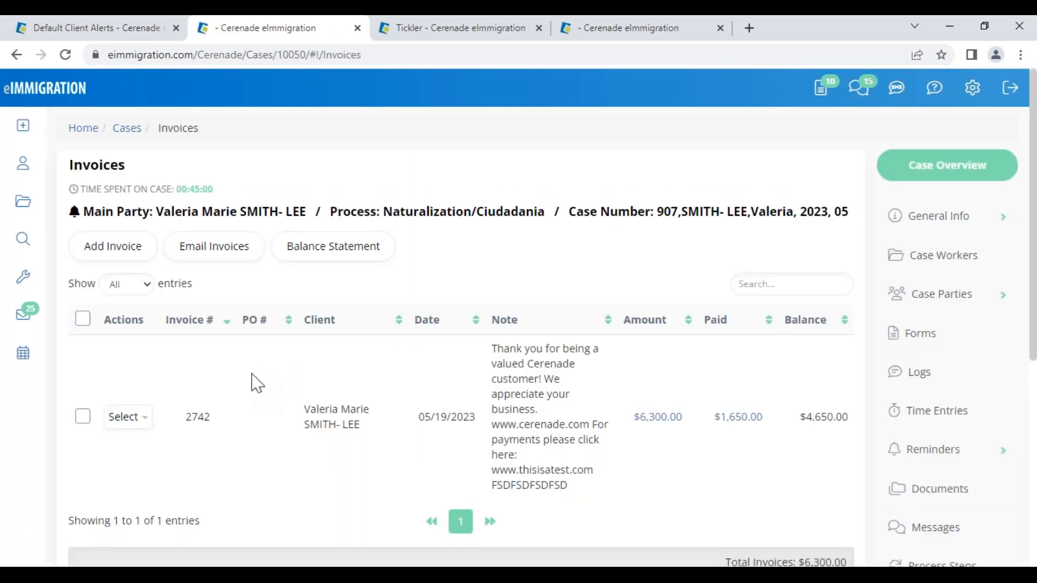
- Open Manage Discounts and Late Fees for invoice 2742
{"action": "left_click", "coordinate": [130, 421]}
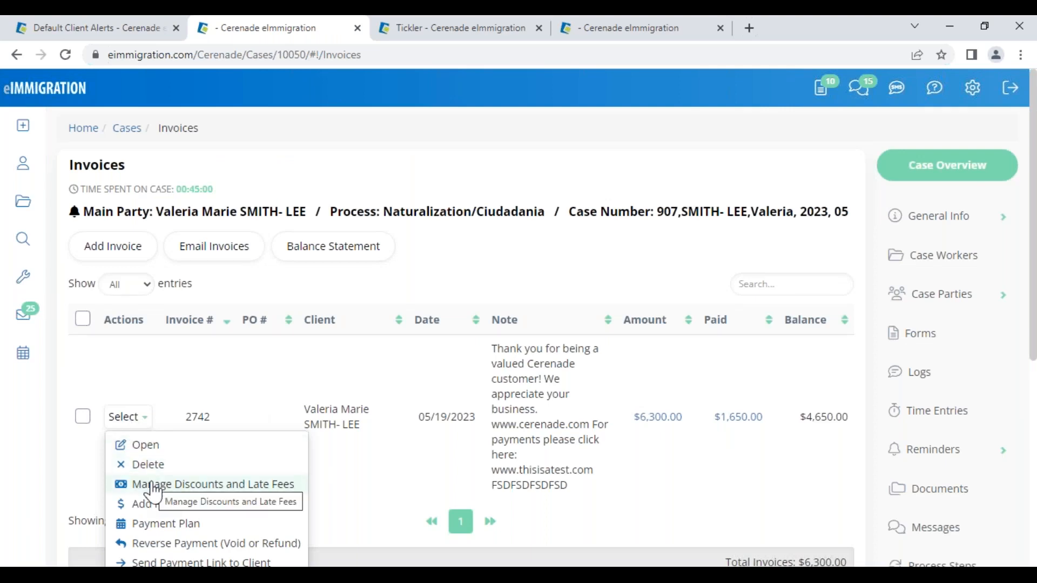
{"action": "left_click", "coordinate": [130, 416]}
{"action": "left_click", "coordinate": [129, 415]}
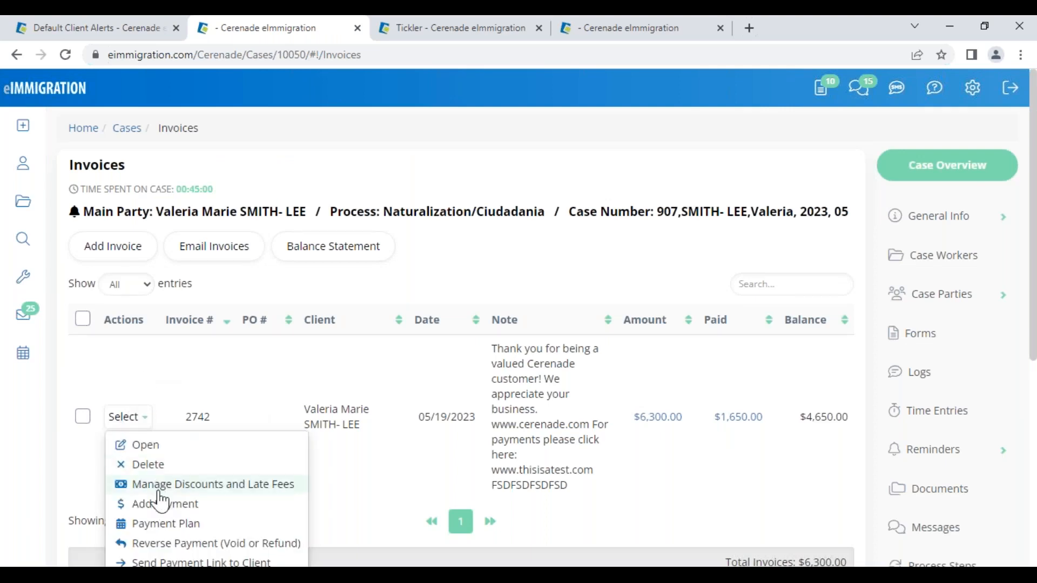
{"action": "left_click", "coordinate": [249, 484]}
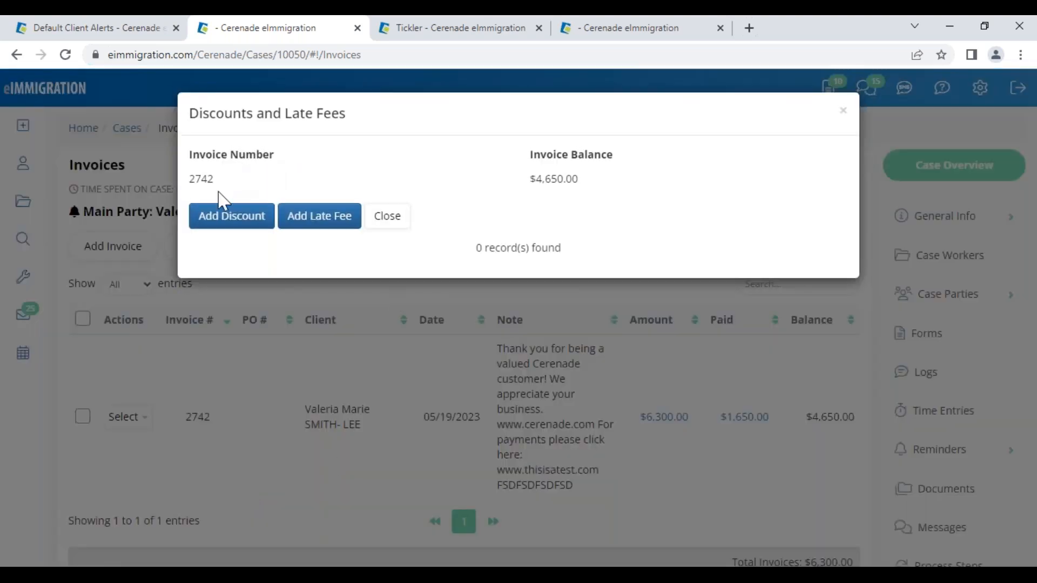
- Add and save a $5 late fee described 'LATE FEE $5', dated 05/19/2023
{"action": "left_click", "coordinate": [331, 224]}
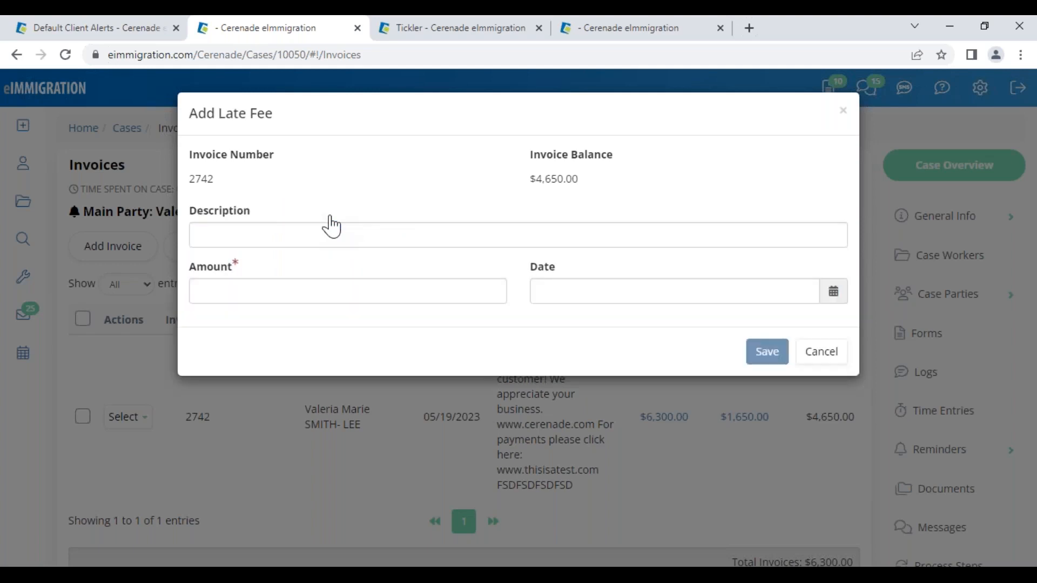
{"action": "left_click", "coordinate": [279, 229]}
{"action": "type", "text": "LATE FEE $5"}
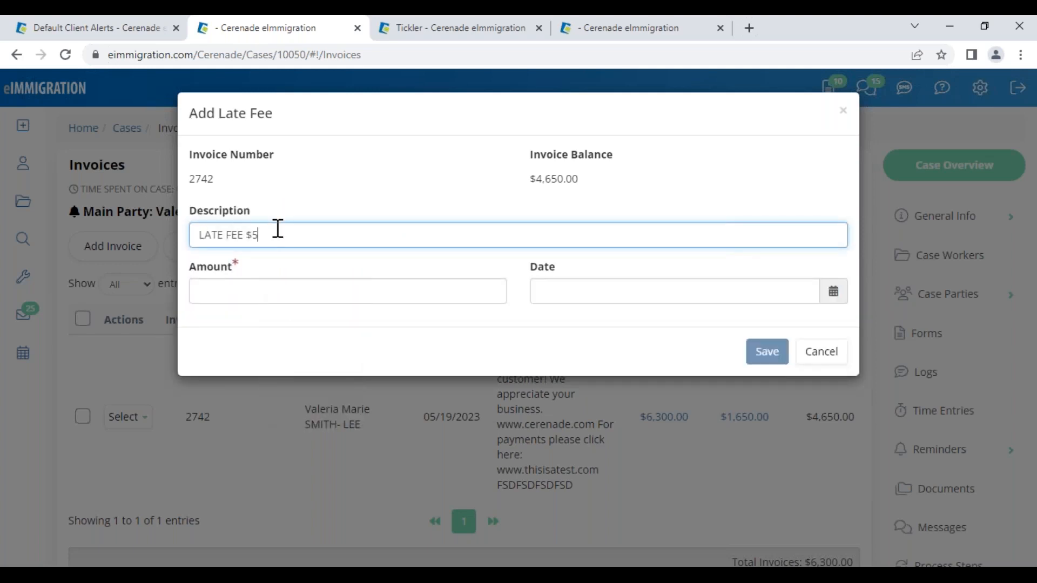
{"action": "left_click", "coordinate": [230, 294]}
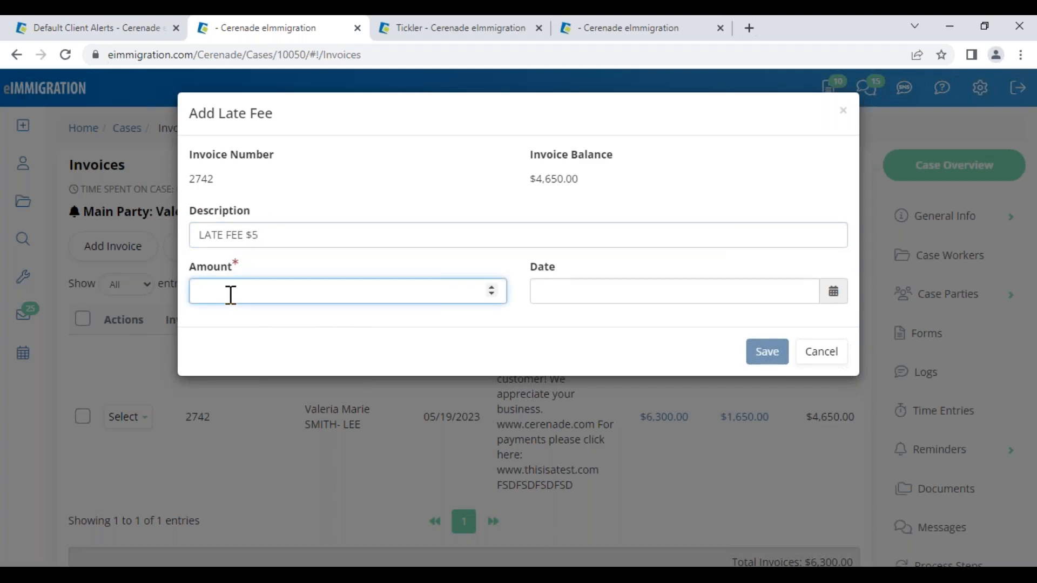
{"action": "type", "text": "5"}
{"action": "left_click", "coordinate": [586, 283]}
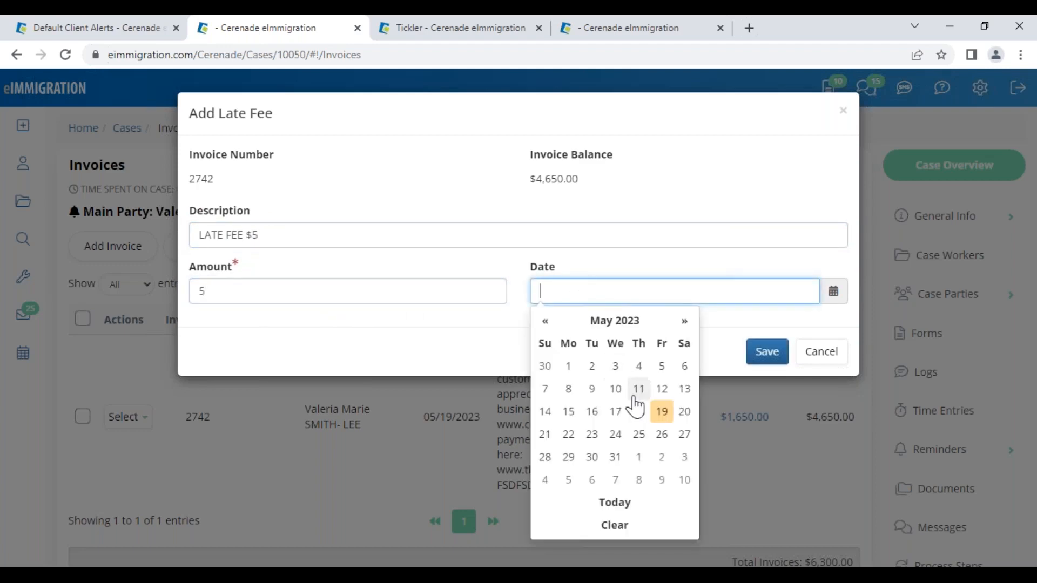
{"action": "left_click", "coordinate": [660, 414]}
{"action": "left_click", "coordinate": [766, 358]}
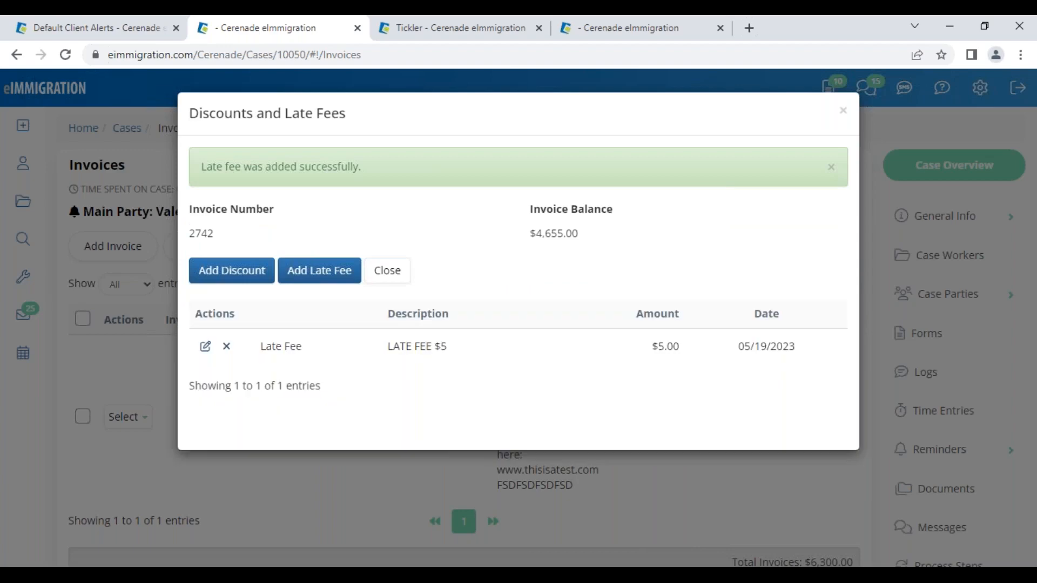
{"action": "left_click", "coordinate": [382, 273]}
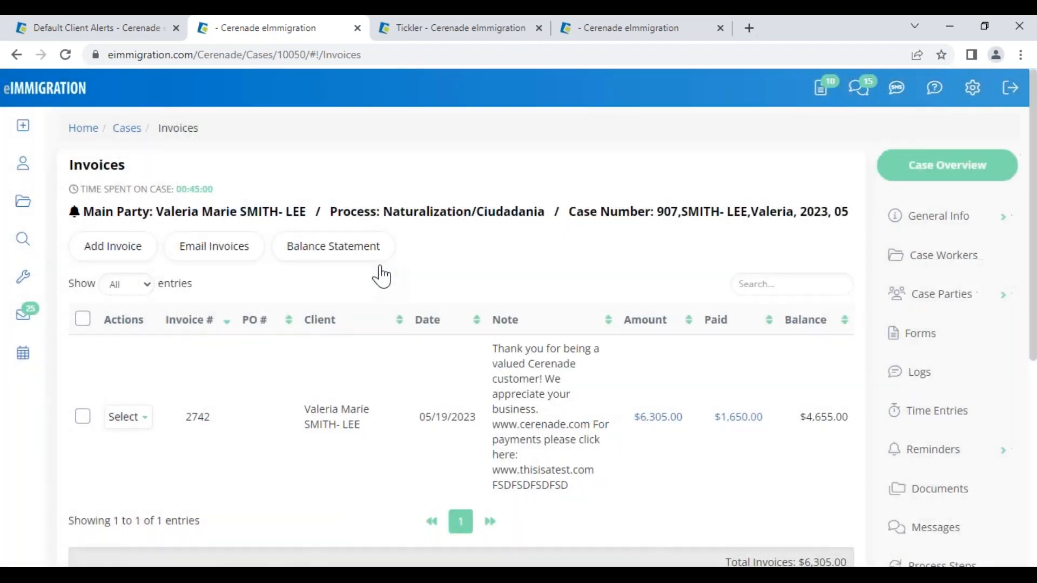
{"action": "left_click", "coordinate": [128, 417]}
{"action": "left_click", "coordinate": [145, 451]}
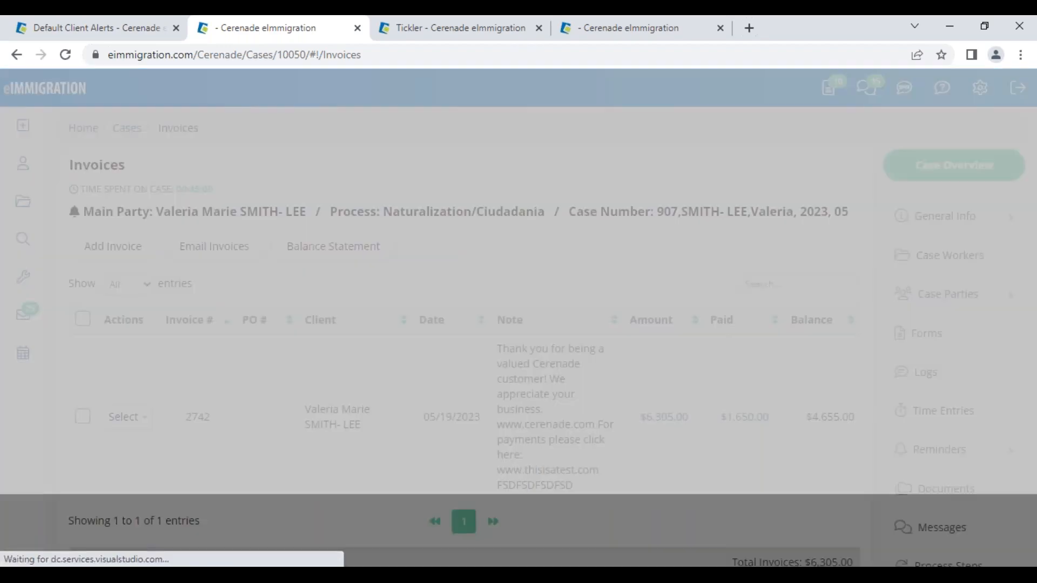
{"action": "scroll", "coordinate": [303, 475], "scroll_direction": "down", "scroll_amount": 4}
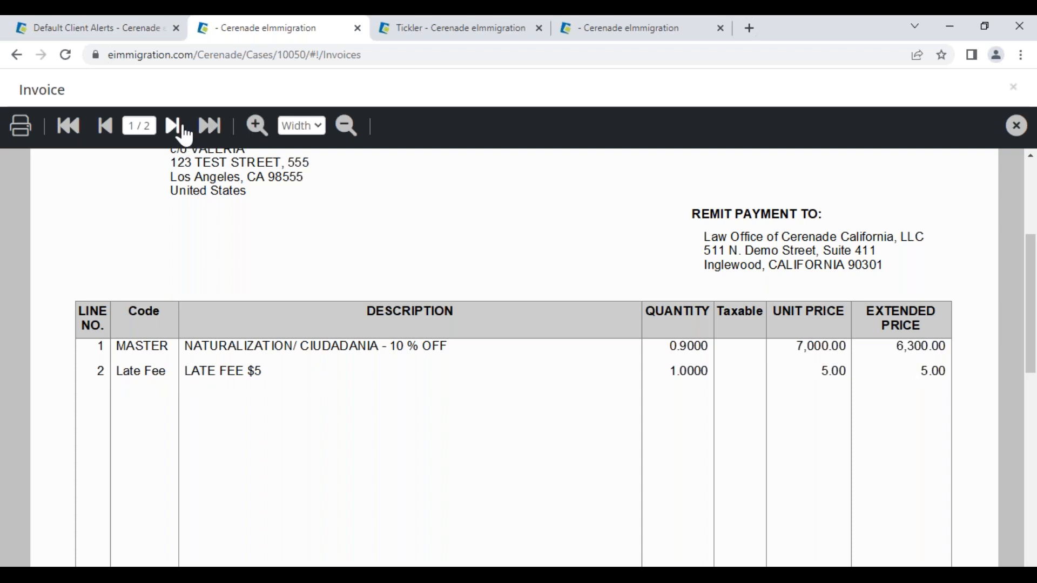
{"action": "scroll", "coordinate": [724, 463], "scroll_direction": "down", "scroll_amount": 6}
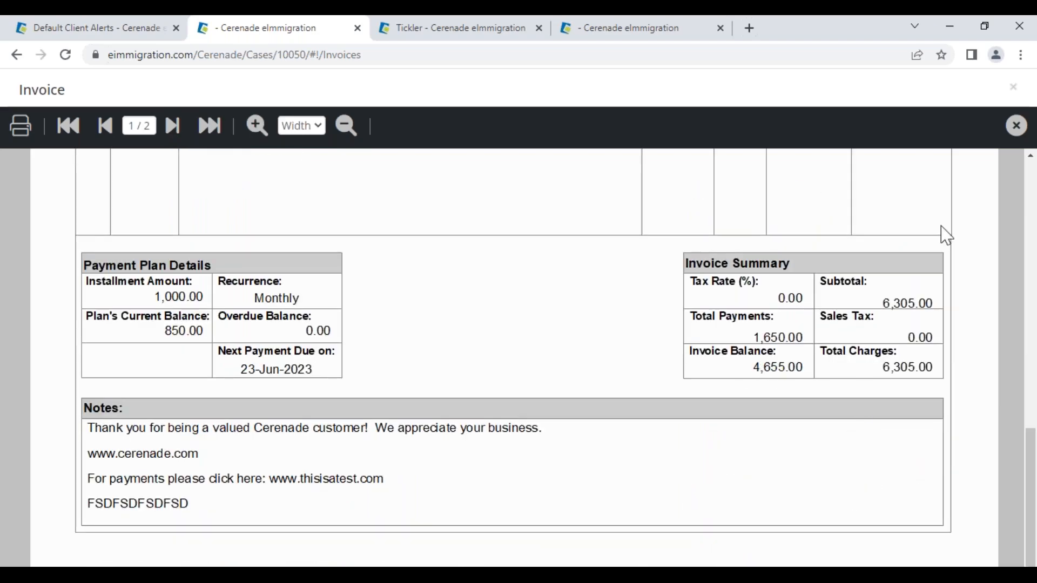
{"action": "left_click", "coordinate": [1017, 125]}
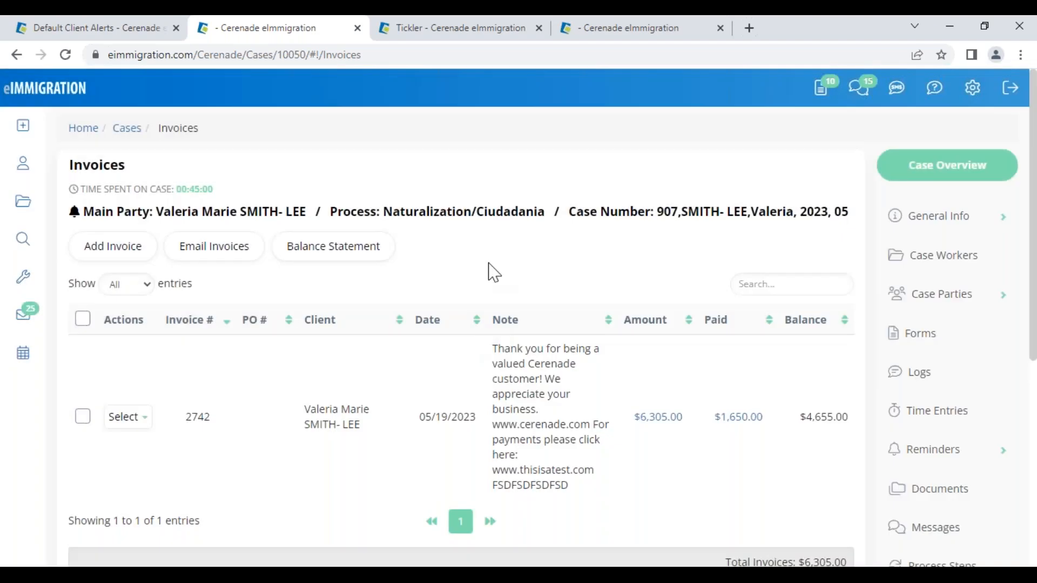
- Present the Questions & Answers and Upcoming Trainings slides, then return to the eImmigration home dashboard
{"action": "left_click", "coordinate": [132, 419]}
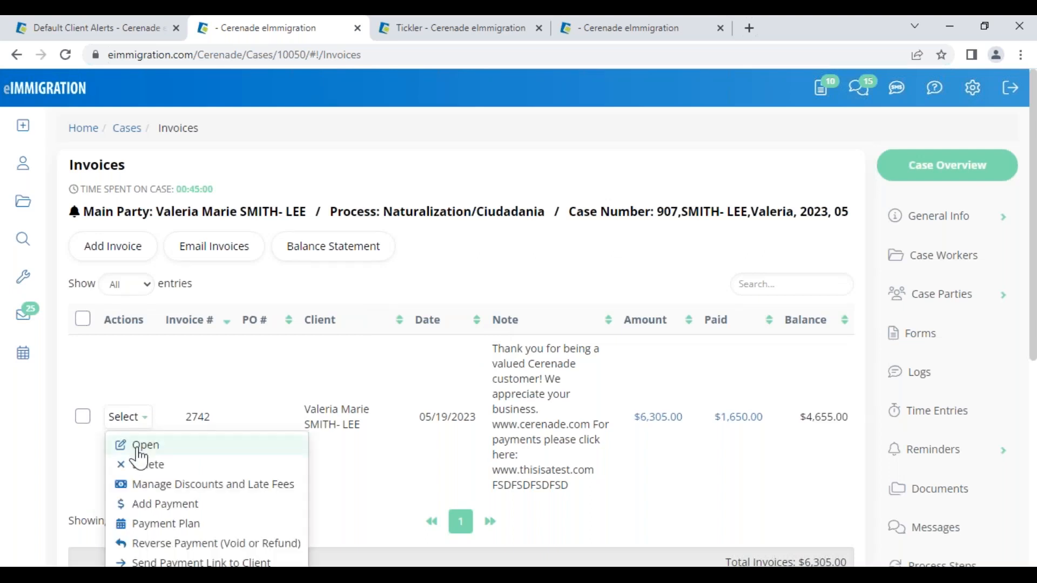
{"action": "left_click", "coordinate": [218, 486]}
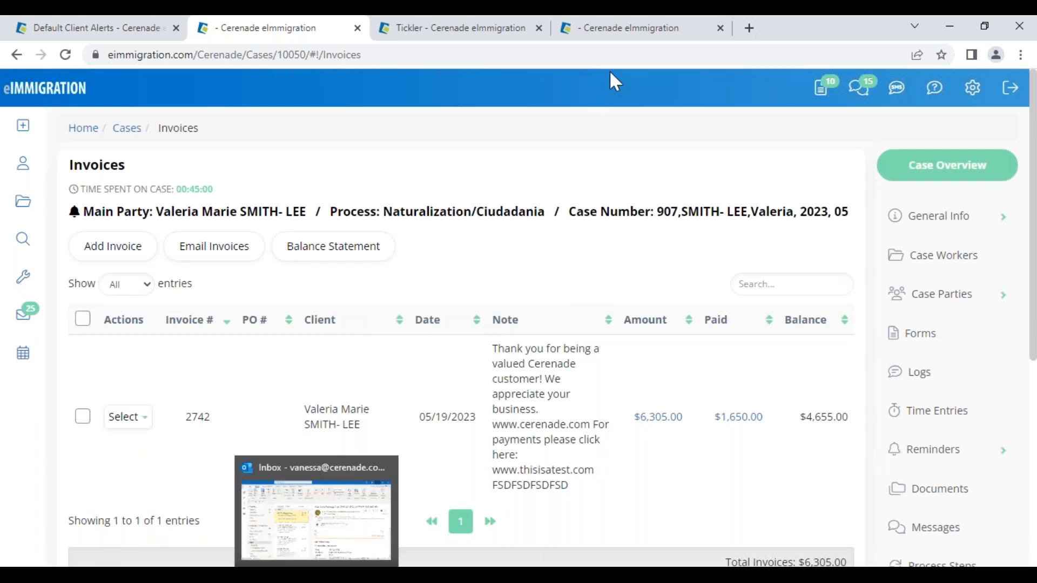
{"action": "left_click", "coordinate": [577, 576]}
{"action": "left_click", "coordinate": [624, 548]}
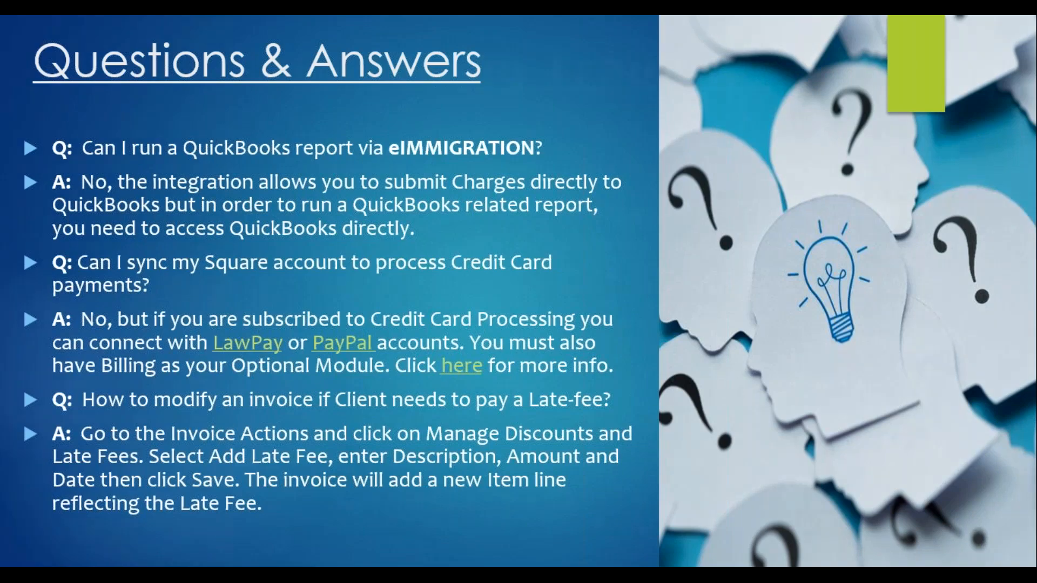
{"action": "key", "text": "Right"}
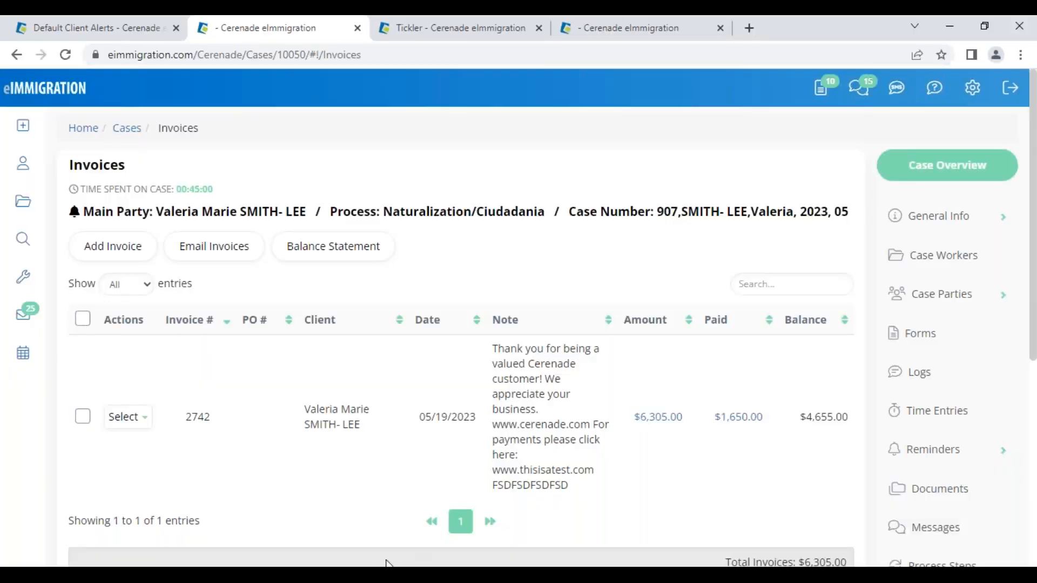
{"action": "left_click", "coordinate": [23, 92]}
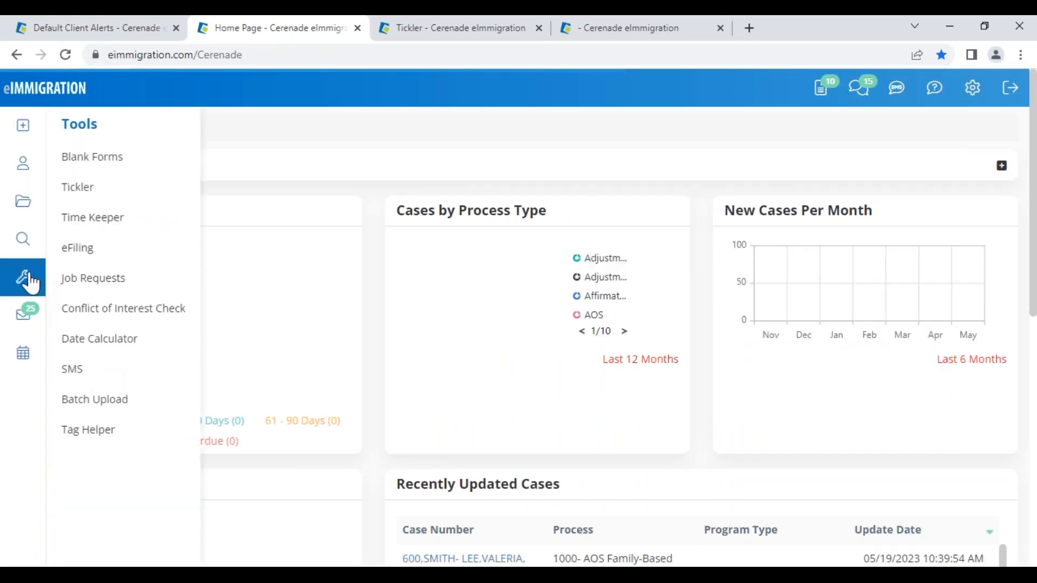
- Open the standard Billing reports and run 'Invoices with a balance'
{"action": "mouse_move", "coordinate": [25, 238]}
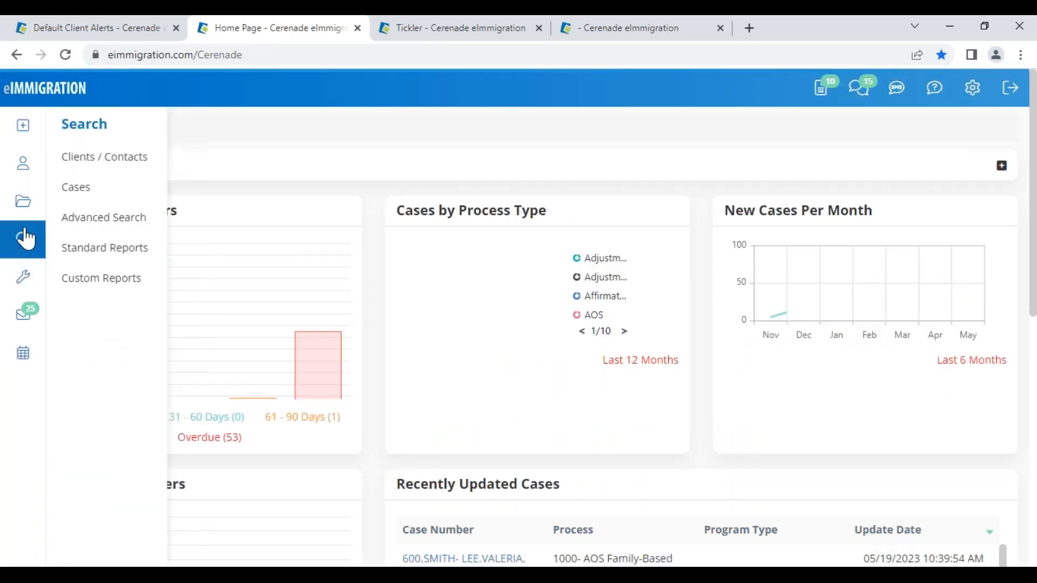
{"action": "left_click", "coordinate": [91, 254]}
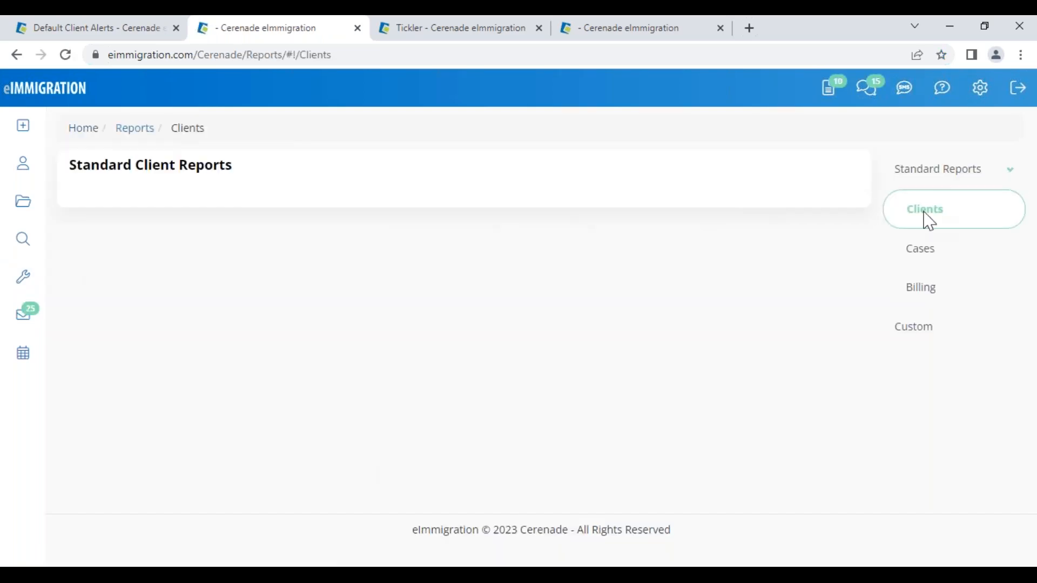
{"action": "left_click", "coordinate": [914, 296]}
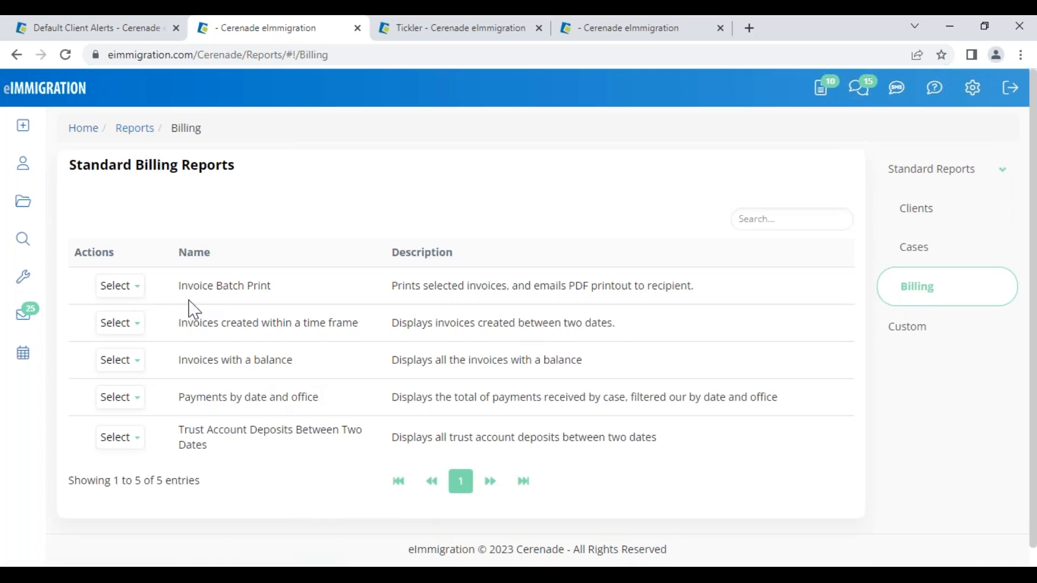
{"action": "left_click_drag", "start_coordinate": [179, 289], "coordinate": [297, 292]}
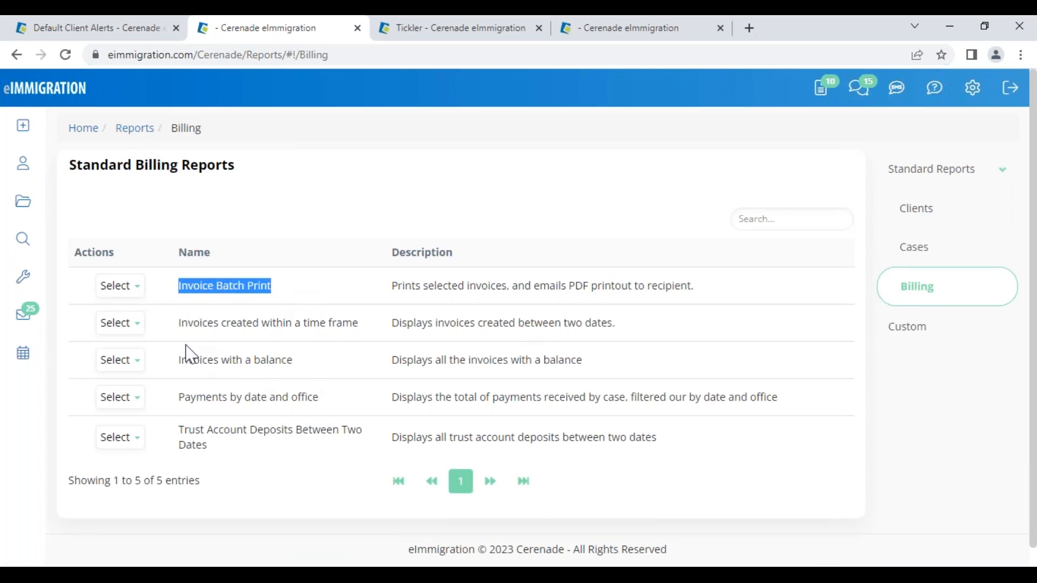
{"action": "left_click_drag", "start_coordinate": [182, 361], "coordinate": [306, 368]}
{"action": "left_click", "coordinate": [135, 362]}
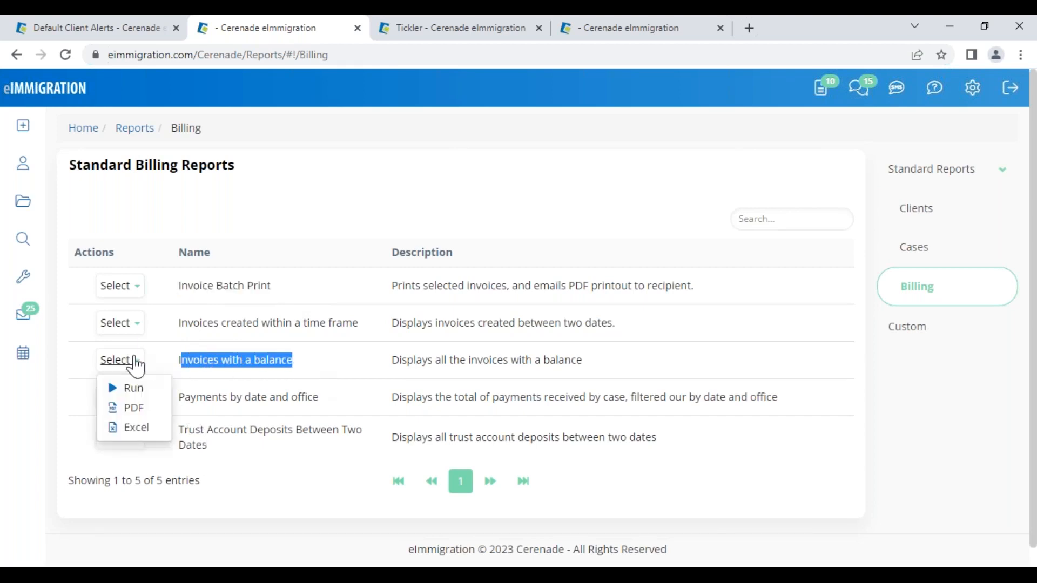
{"action": "left_click", "coordinate": [135, 393]}
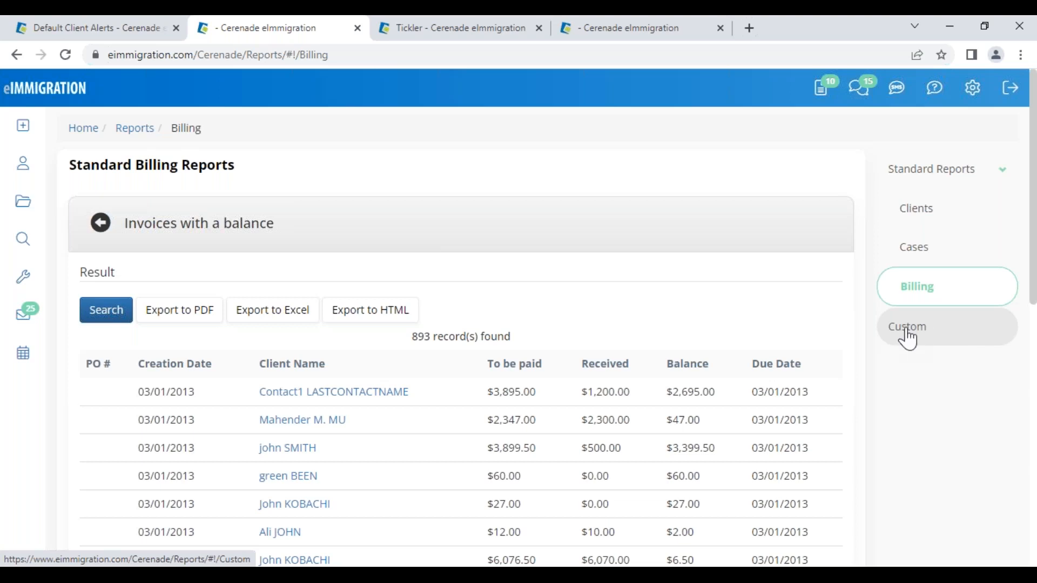
- Reload the billing reports and rerun 'Invoices with a balance', listing its 893 records
{"action": "left_click", "coordinate": [938, 283]}
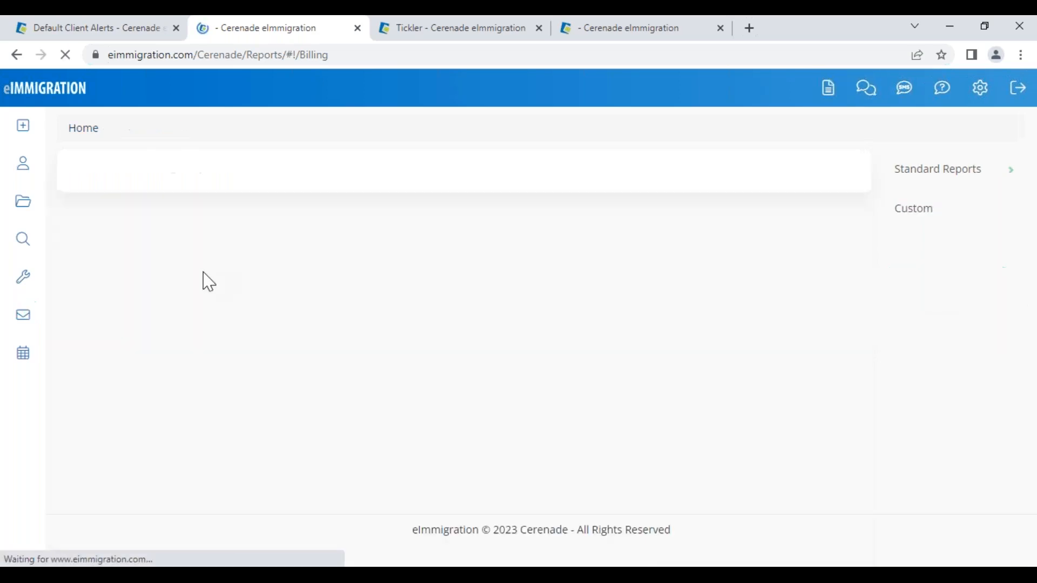
{"action": "left_click_drag", "start_coordinate": [178, 400], "coordinate": [347, 394]}
{"action": "left_click", "coordinate": [120, 360]}
{"action": "left_click", "coordinate": [134, 389]}
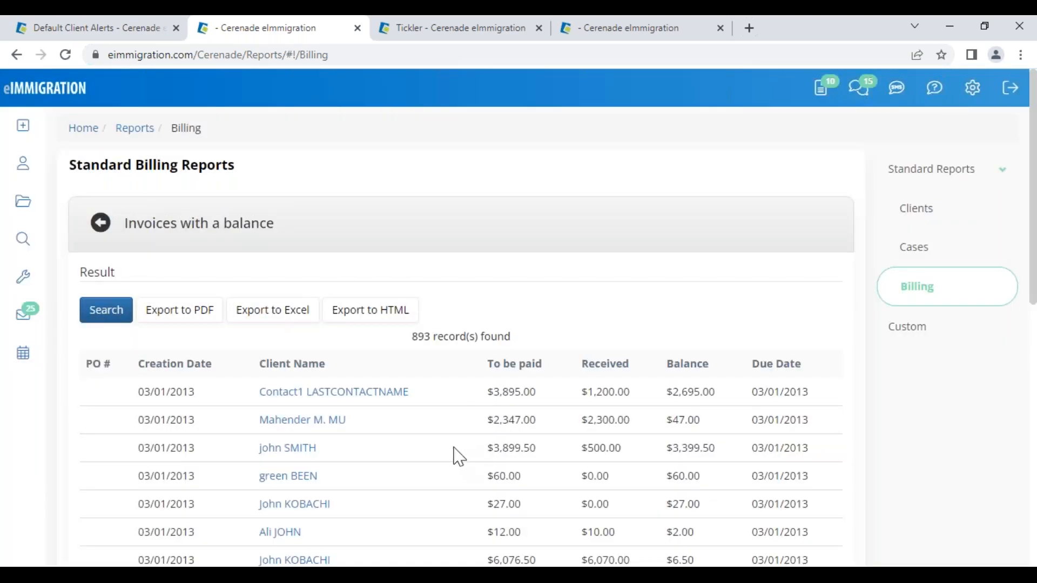
{"action": "scroll", "coordinate": [457, 456], "scroll_direction": "down", "scroll_amount": 3}
{"action": "scroll", "coordinate": [602, 417], "scroll_direction": "up", "scroll_amount": 3}
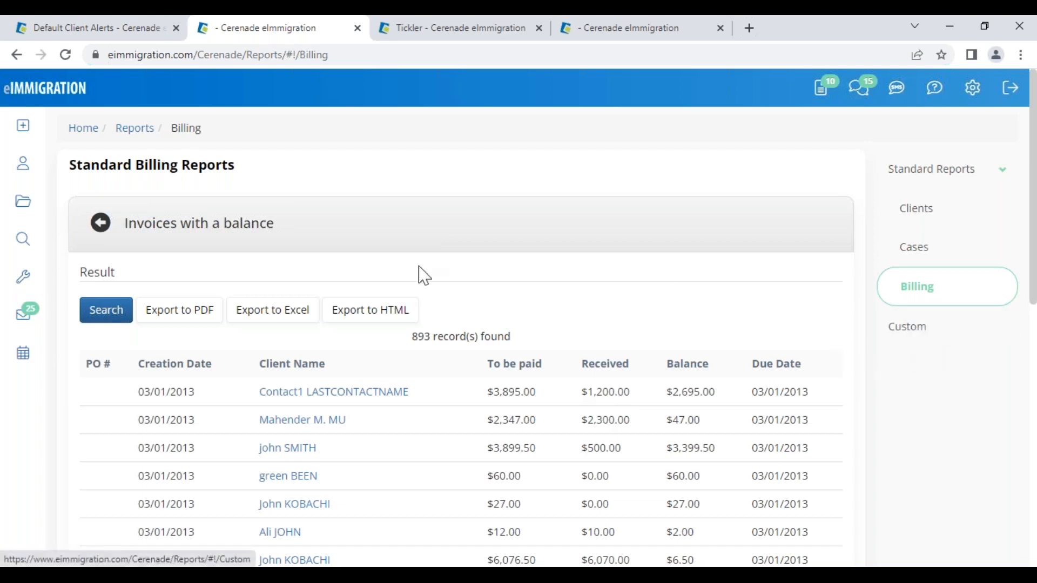
{"action": "mouse_move", "coordinate": [13, 253]}
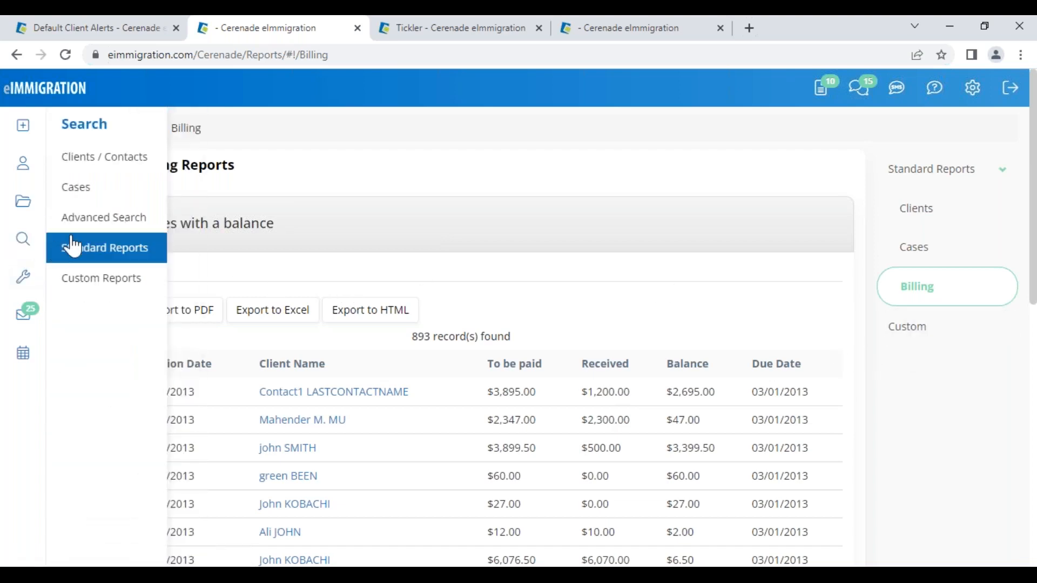
- Open Advanced Search and the Custom search report builder
{"action": "left_click", "coordinate": [97, 230]}
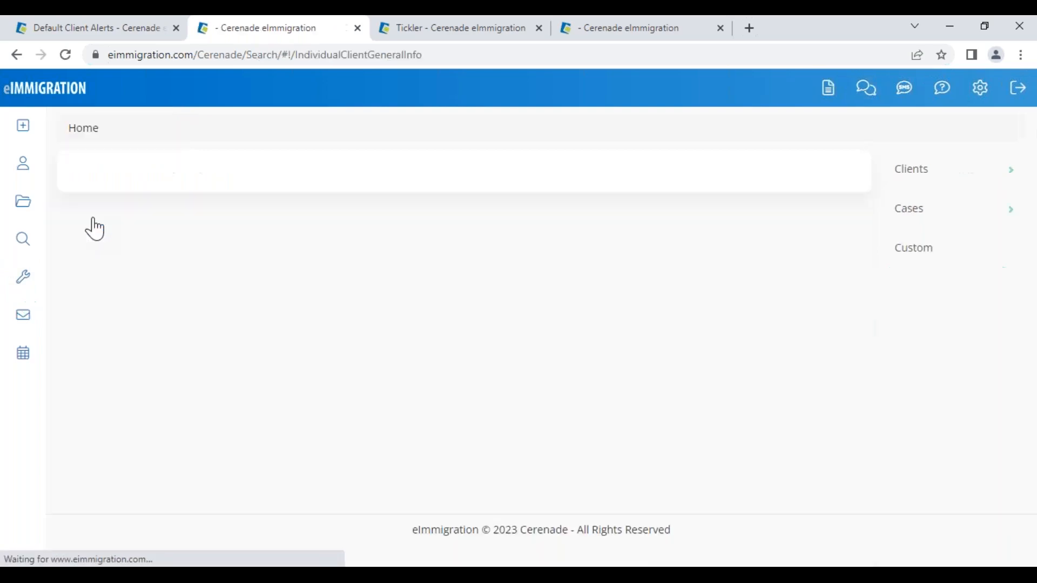
{"action": "left_click", "coordinate": [102, 223]}
{"action": "scroll", "coordinate": [1016, 497], "scroll_direction": "down", "scroll_amount": 3}
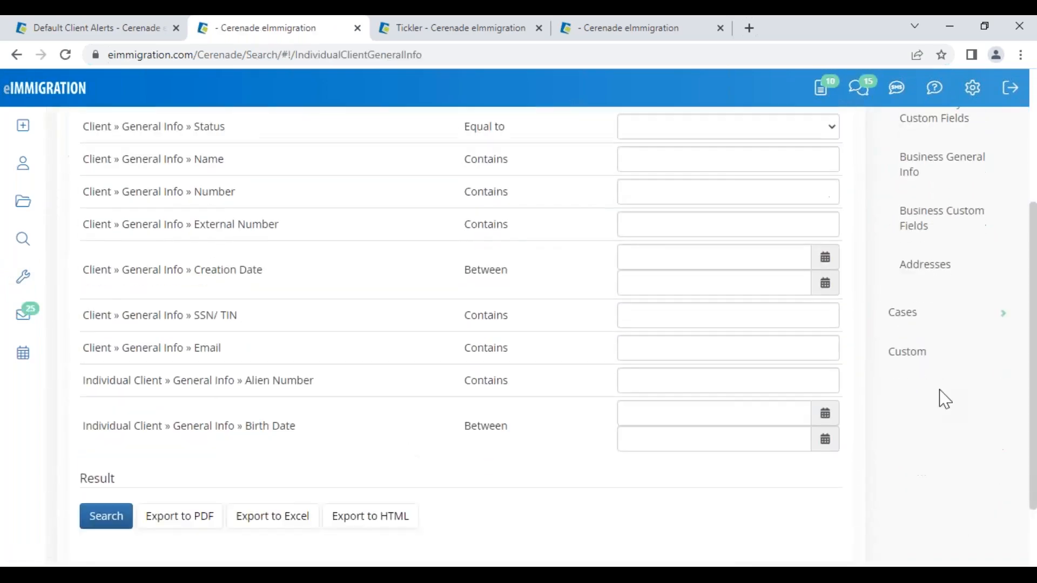
{"action": "left_click", "coordinate": [918, 361]}
{"action": "scroll", "coordinate": [243, 324], "scroll_direction": "down", "scroll_amount": 3}
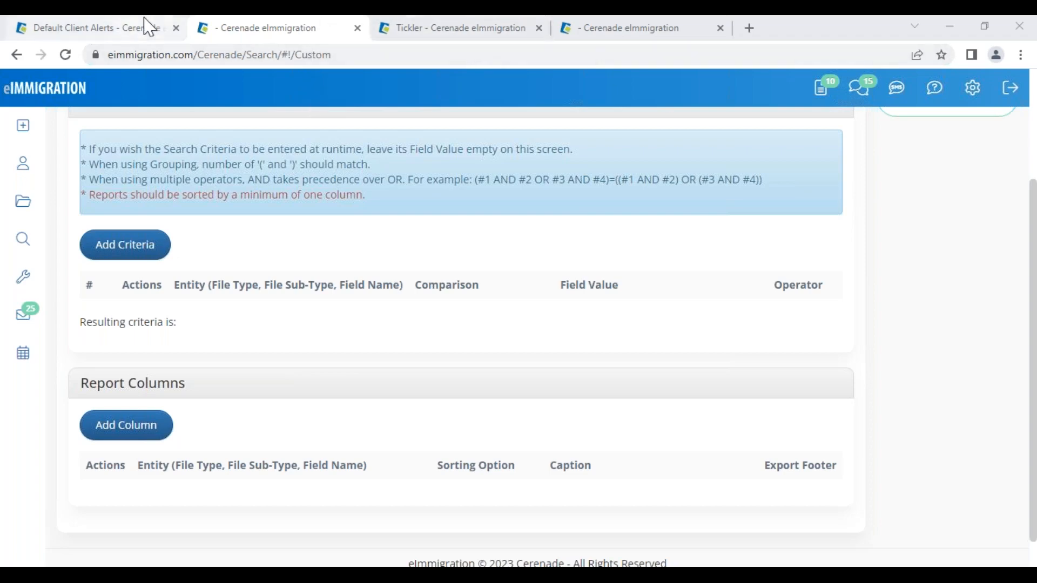
- Switch to the AOS Family-Based case's Documents folder
{"action": "left_click", "coordinate": [630, 30]}
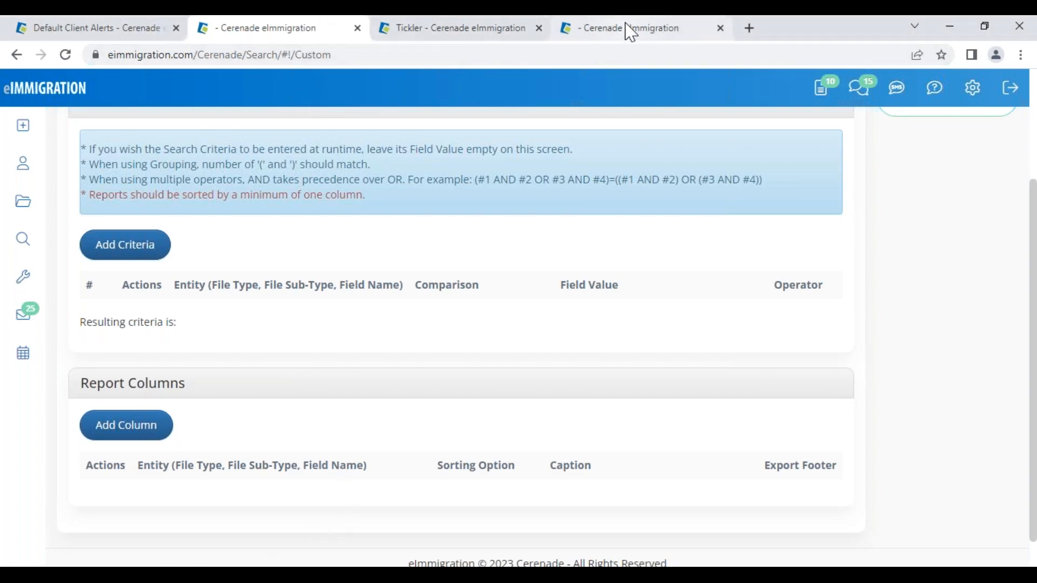
{"action": "scroll", "coordinate": [958, 442], "scroll_direction": "down", "scroll_amount": 1}
{"action": "scroll", "coordinate": [956, 432], "scroll_direction": "down", "scroll_amount": 2}
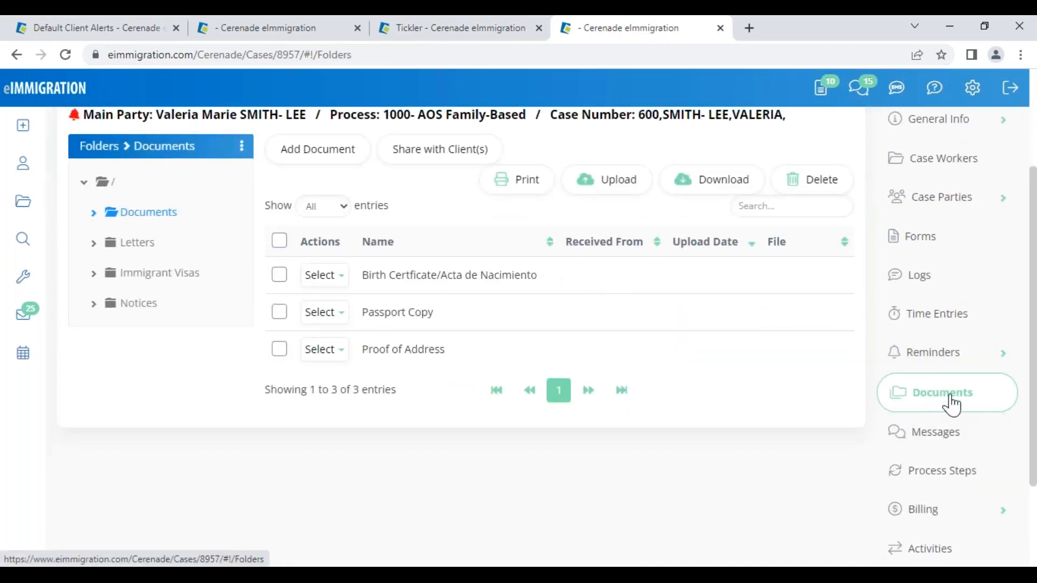
- Select all three case documents, then review the Letters folder's letters, like Document List and Birthday Wishes
{"action": "left_click", "coordinate": [279, 241]}
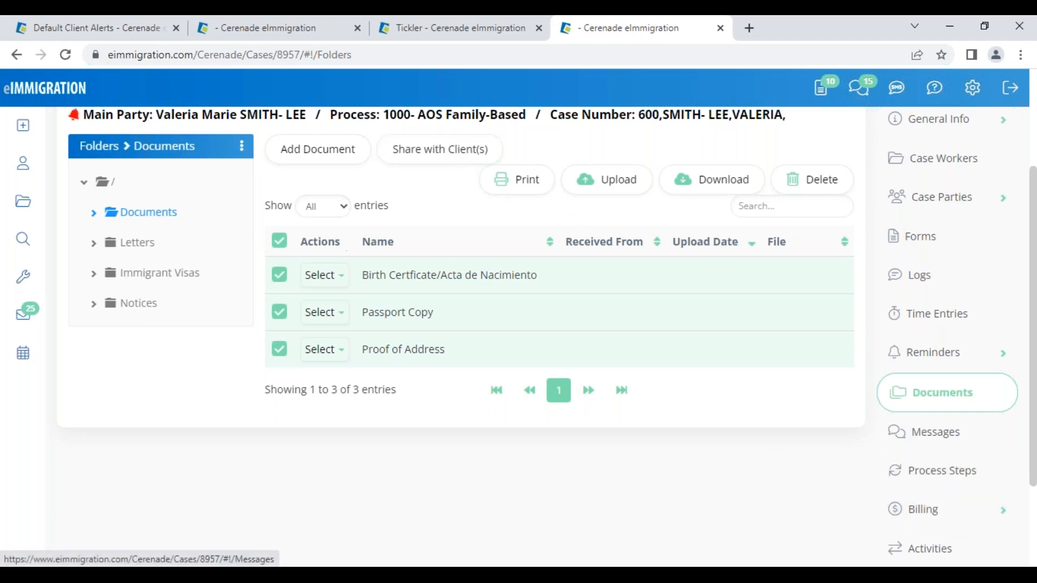
{"action": "left_click", "coordinate": [141, 243]}
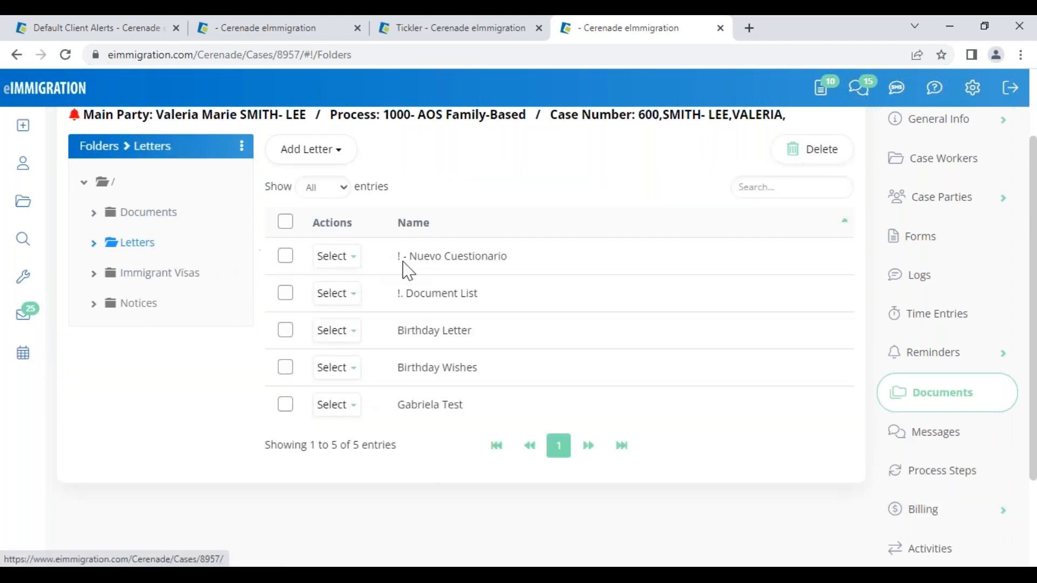
{"action": "left_click_drag", "start_coordinate": [384, 293], "coordinate": [511, 300]}
{"action": "left_click_drag", "start_coordinate": [405, 368], "coordinate": [478, 368]}
{"action": "left_click", "coordinate": [340, 256]}
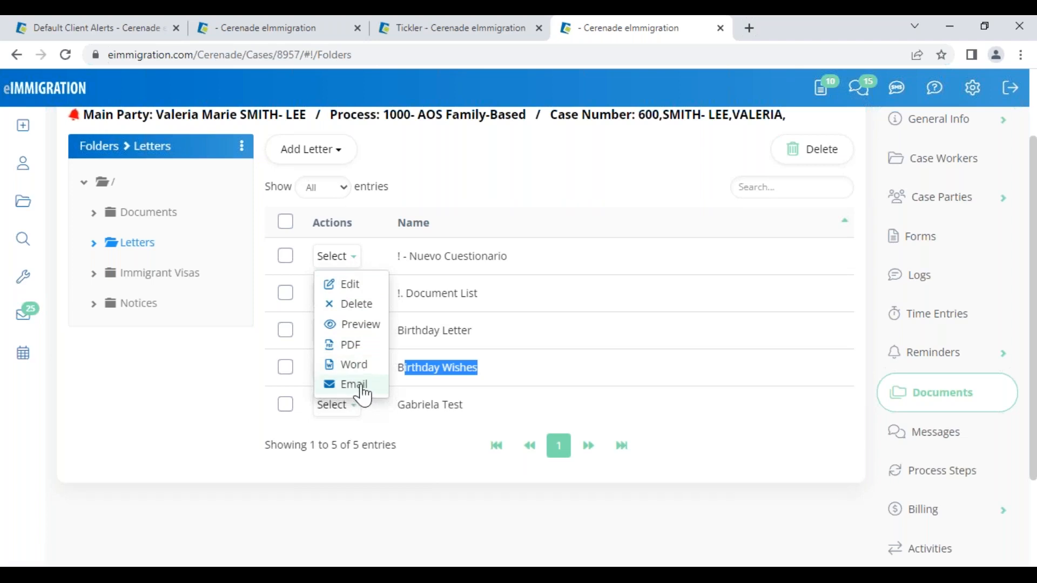
{"action": "left_click", "coordinate": [424, 460]}
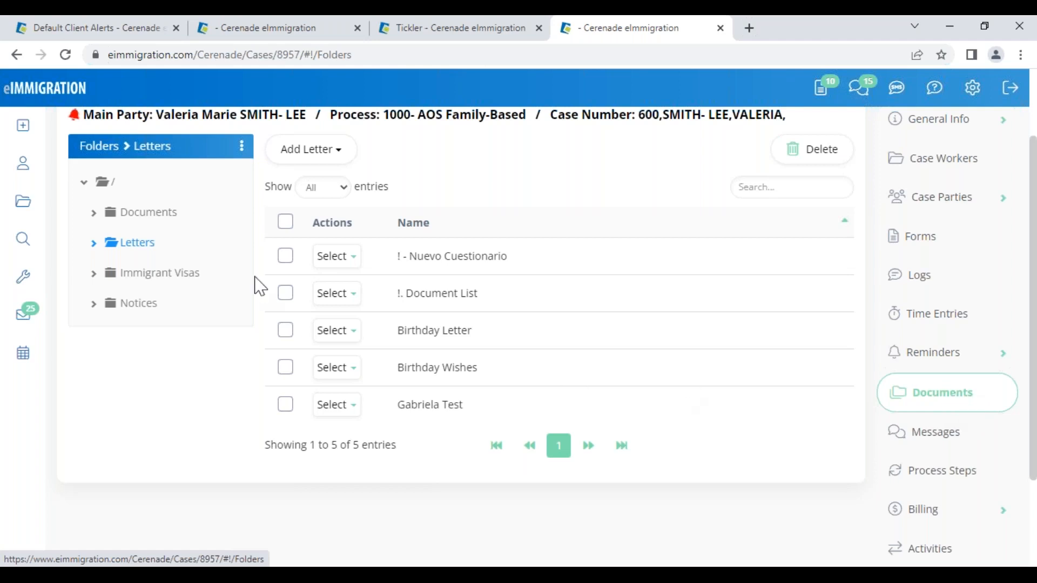
{"action": "left_click", "coordinate": [134, 214]}
- Mark only the Birth Certificate document and show the Create (+) options
{"action": "left_click", "coordinate": [279, 276]}
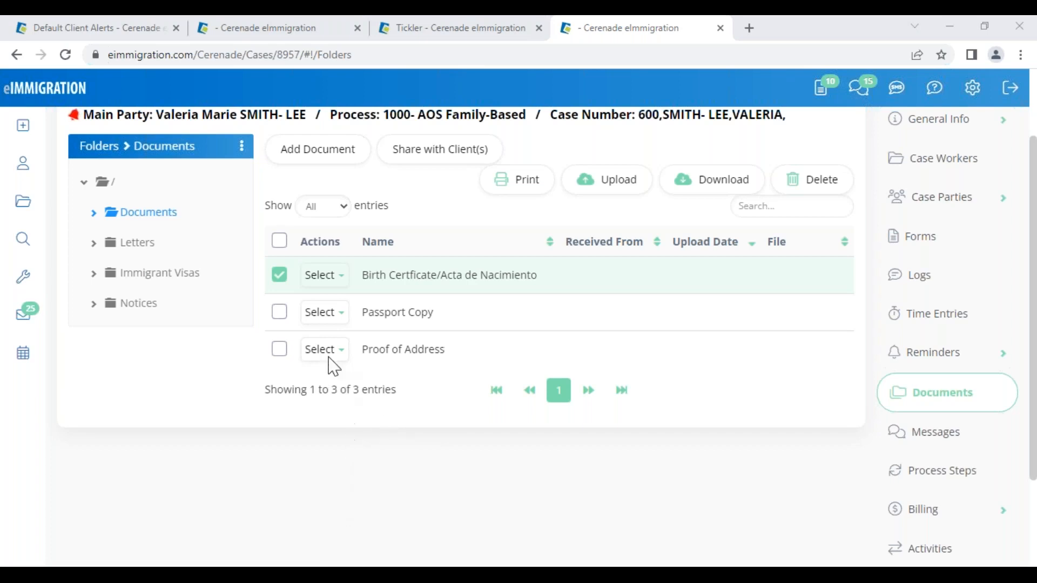
{"action": "left_click", "coordinate": [25, 130]}
- In the Edge client portal, go to the Home page and open Shared Documents
{"action": "mouse_move", "coordinate": [254, 565]}
{"action": "left_click", "coordinate": [205, 489]}
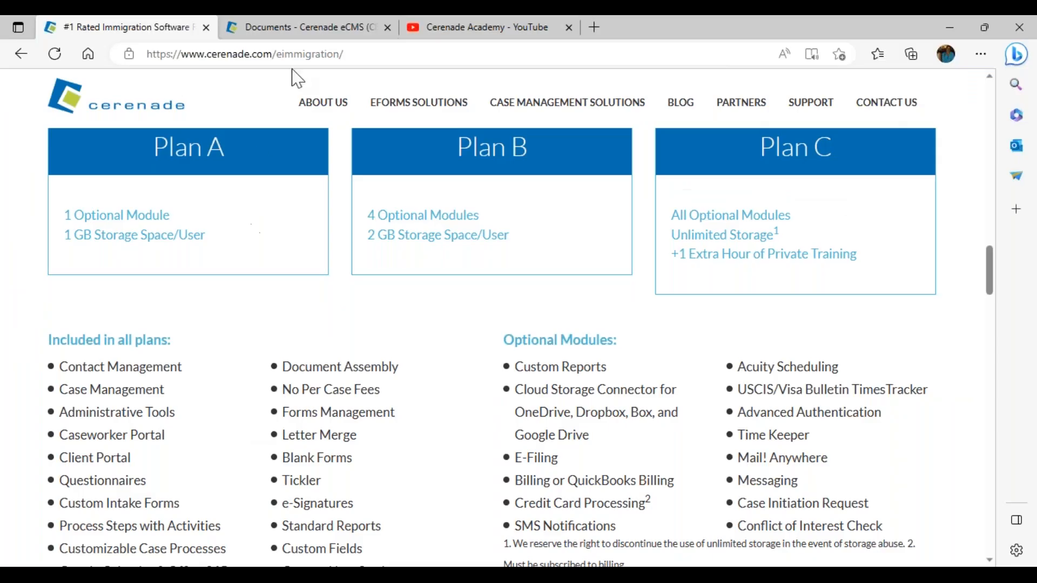
{"action": "left_click", "coordinate": [306, 33]}
{"action": "left_click", "coordinate": [43, 132]}
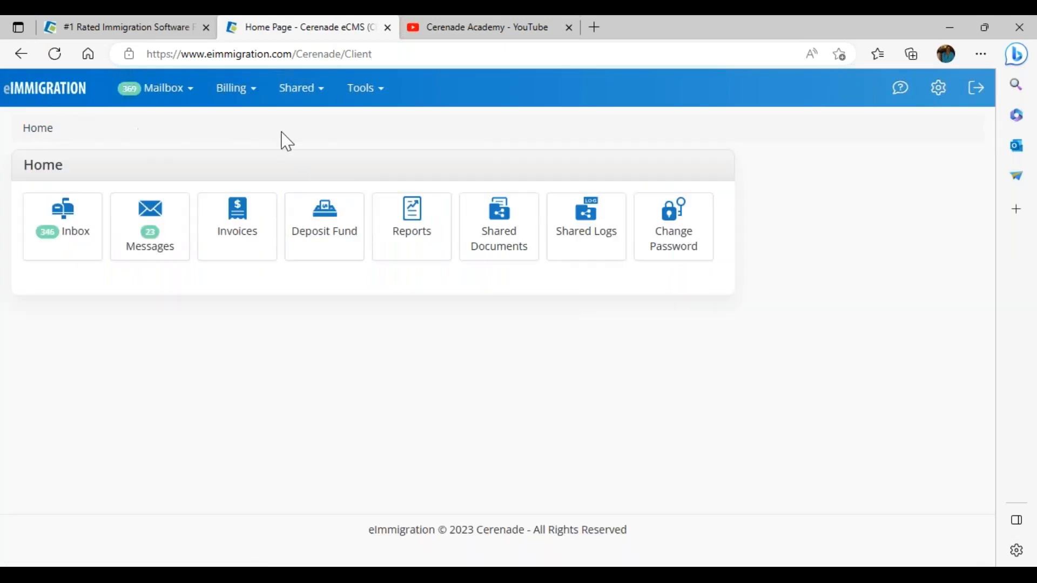
{"action": "left_click", "coordinate": [501, 246]}
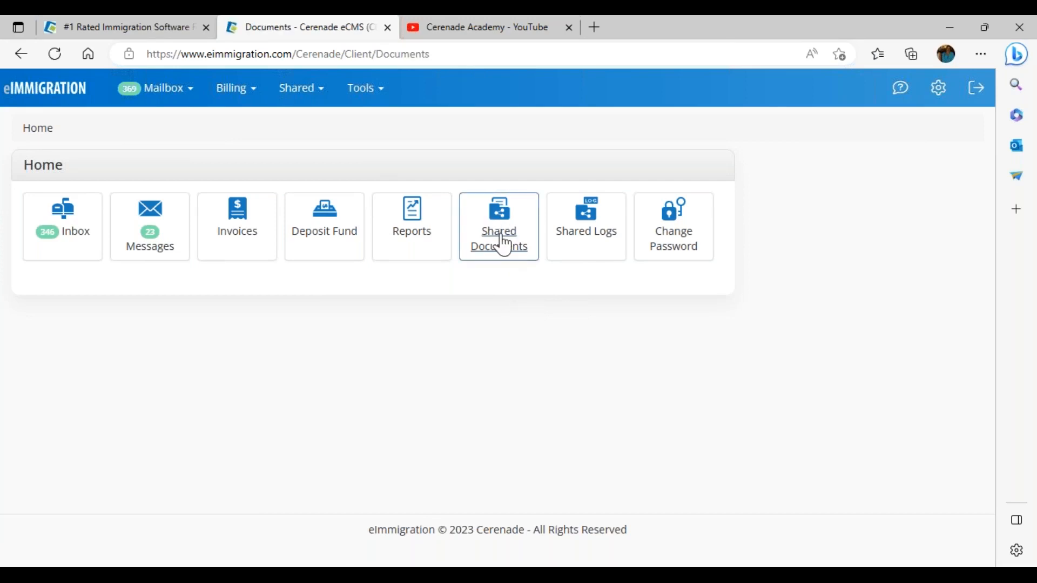
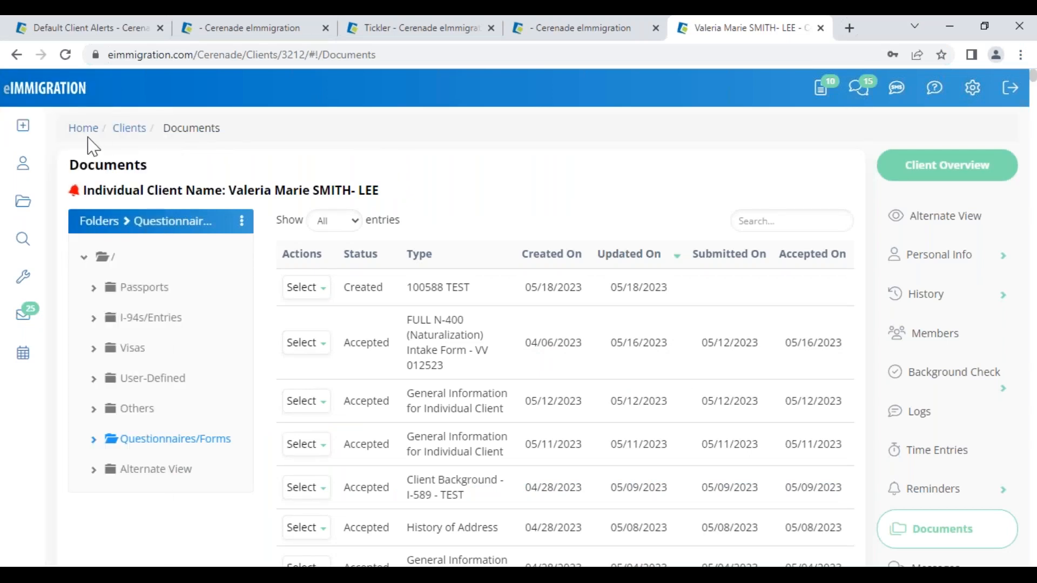
- Look through the eImmigration home, Default Client Alerts and Administrator Home pages
{"action": "left_click", "coordinate": [58, 93]}
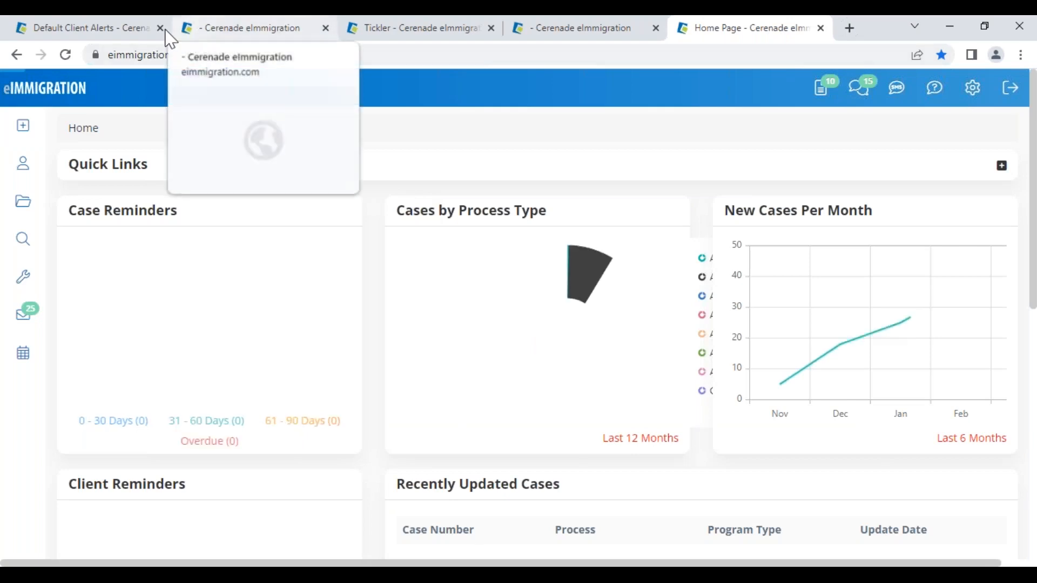
{"action": "left_click", "coordinate": [104, 30]}
{"action": "left_click", "coordinate": [54, 97]}
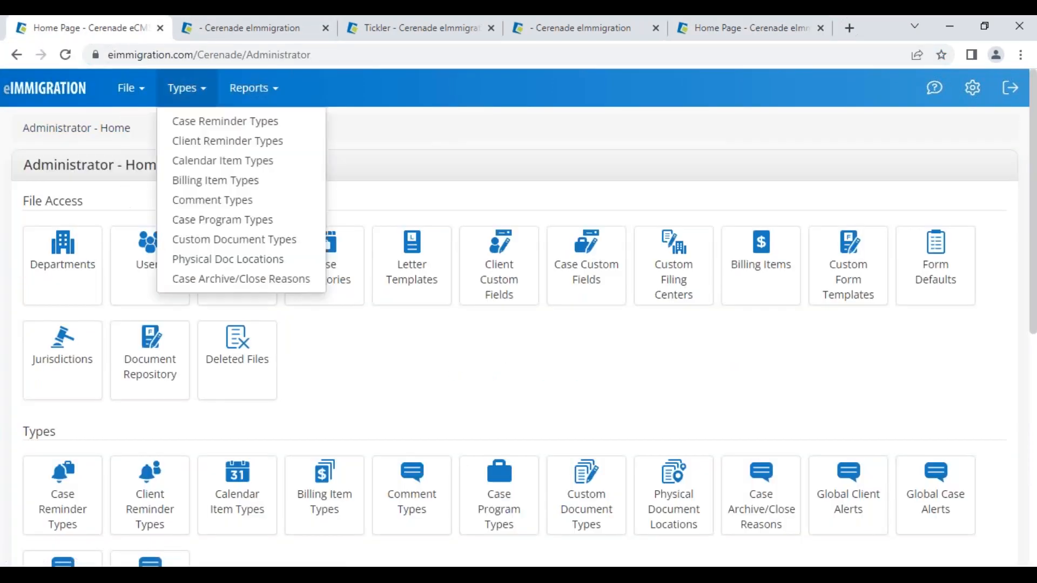
- Close the Custom search page, the Accounts Receivable Aging details and the Tickler dashboard
{"action": "left_click", "coordinate": [268, 30]}
{"action": "scroll", "coordinate": [280, 175], "scroll_direction": "up", "scroll_amount": 3}
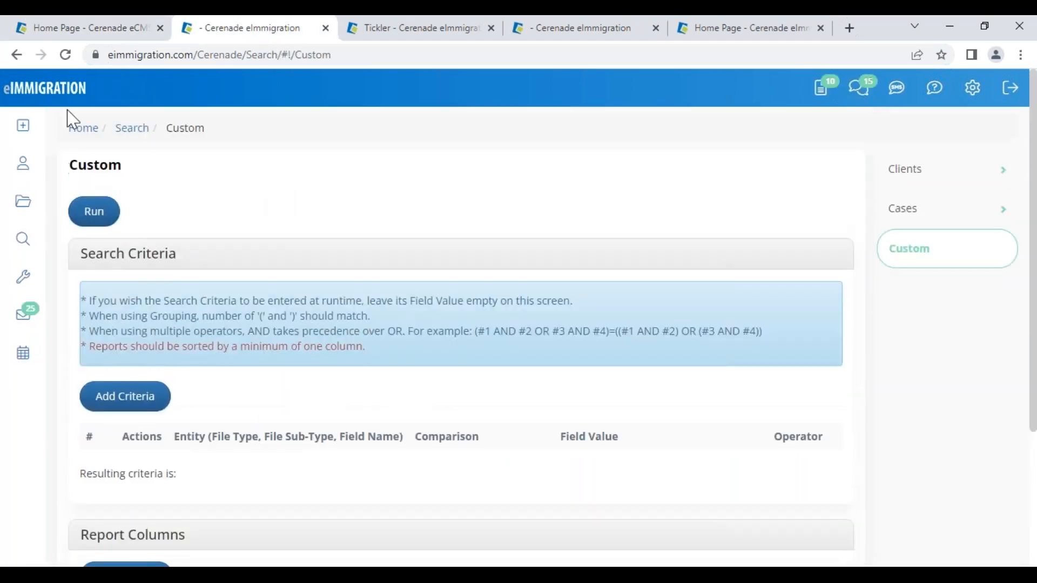
{"action": "left_click", "coordinate": [326, 28]}
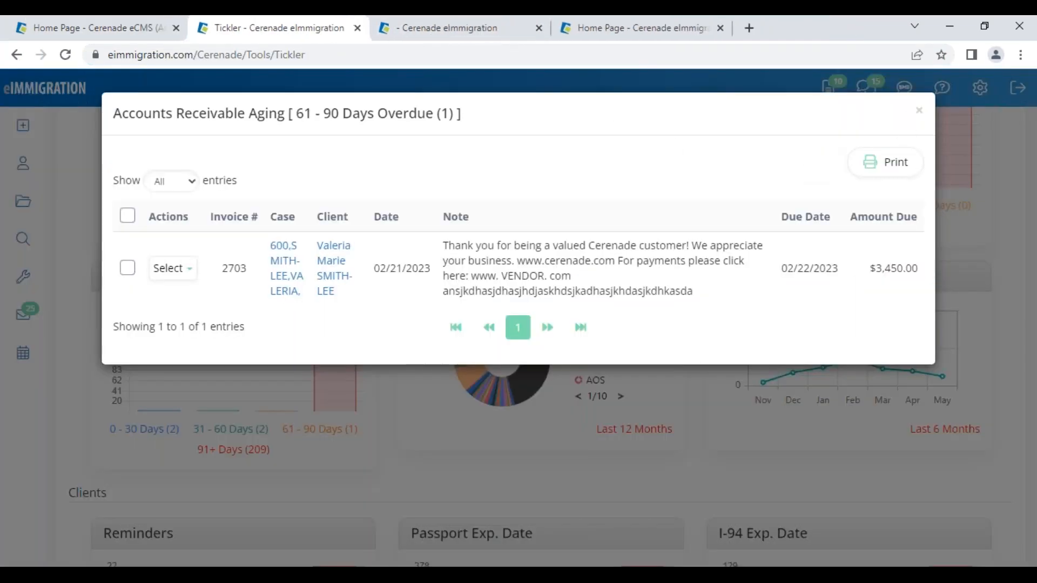
{"action": "left_click", "coordinate": [919, 111]}
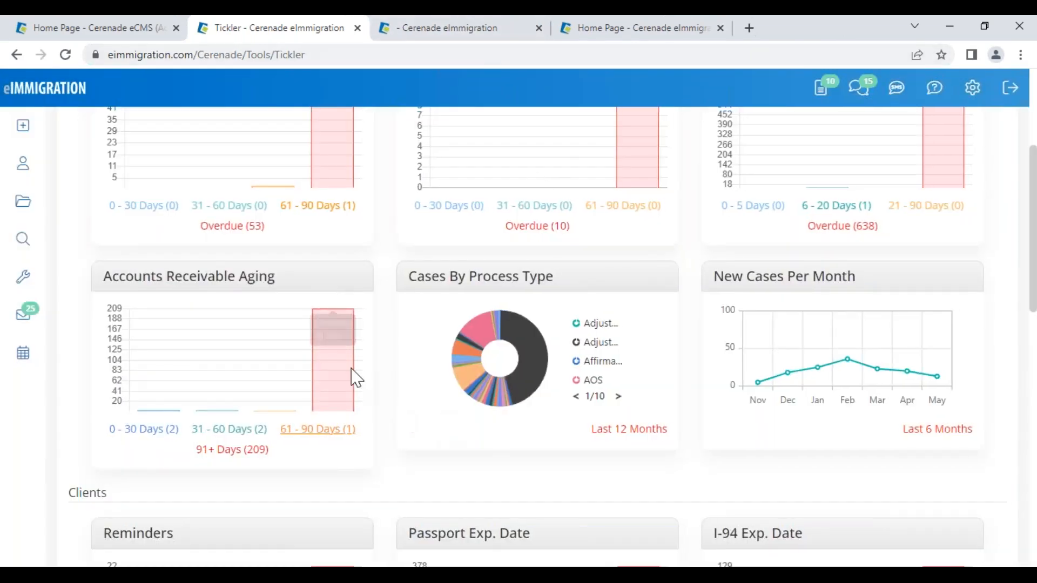
{"action": "scroll", "coordinate": [352, 375], "scroll_direction": "up", "scroll_amount": 4}
{"action": "left_click", "coordinate": [357, 29]}
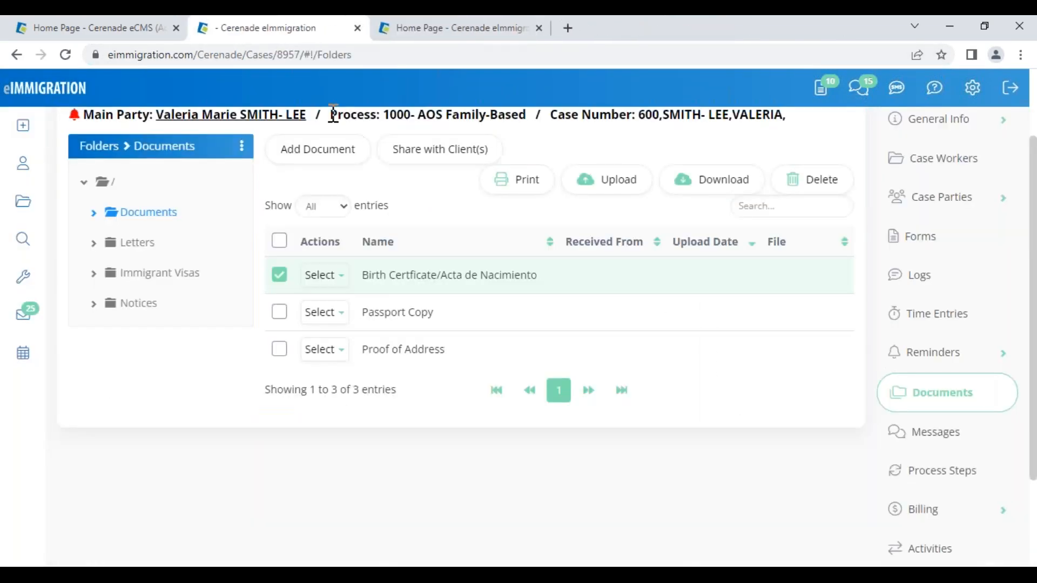
- View the main party's General Info, close its Client Alerts dialog, then go back to Administrator Home
{"action": "left_click", "coordinate": [246, 216]}
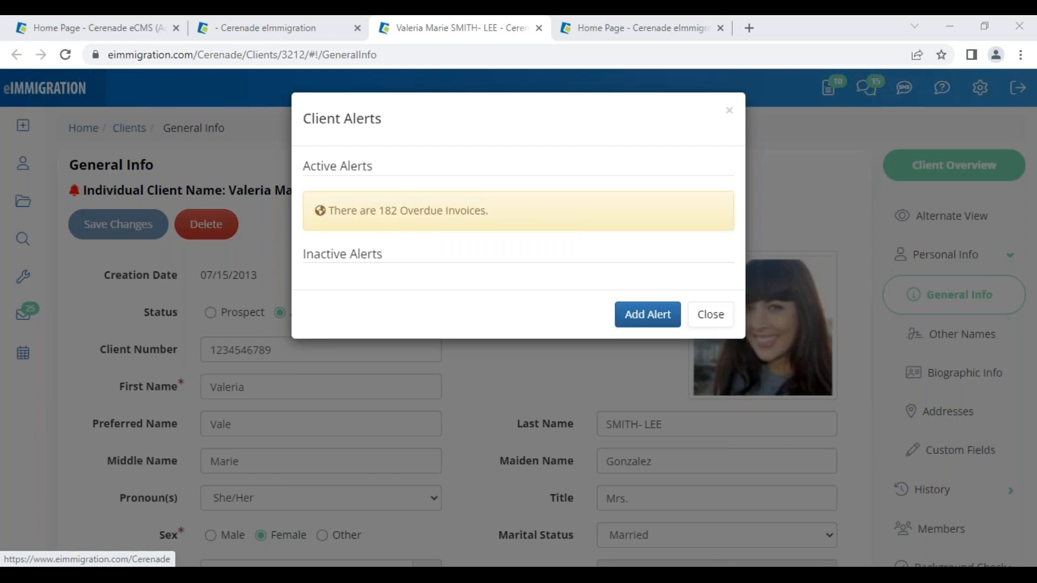
{"action": "left_click", "coordinate": [711, 314]}
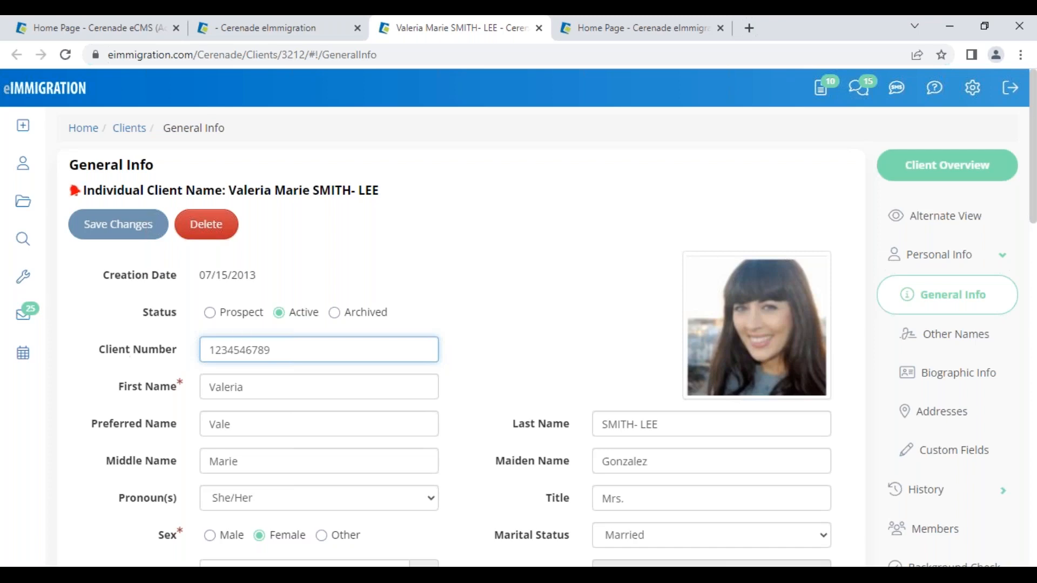
{"action": "left_click", "coordinate": [145, 35]}
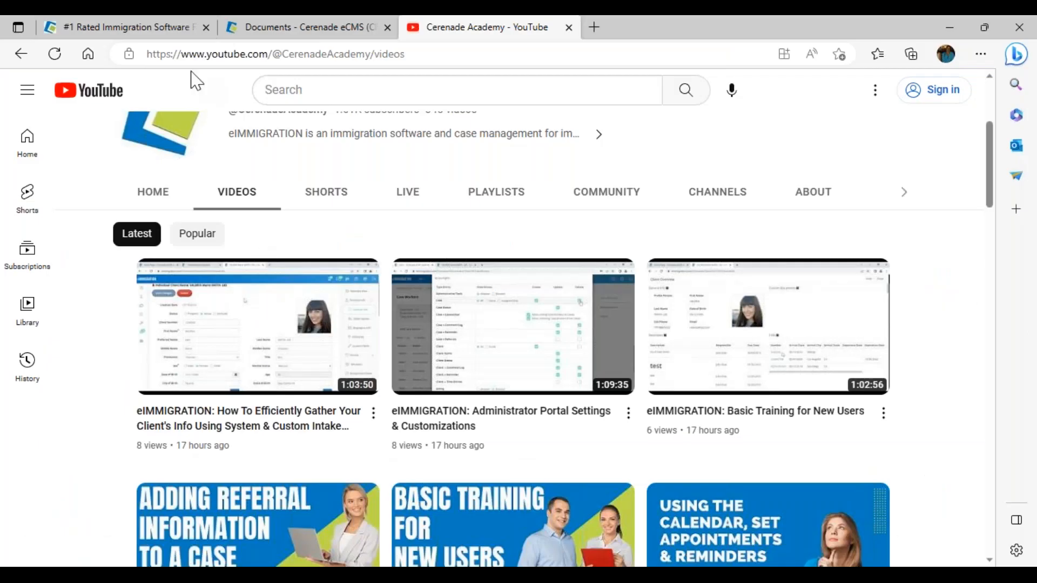
- Highlight e-Signatures among the included features on the Cerenade plans page
{"action": "left_click", "coordinate": [172, 29]}
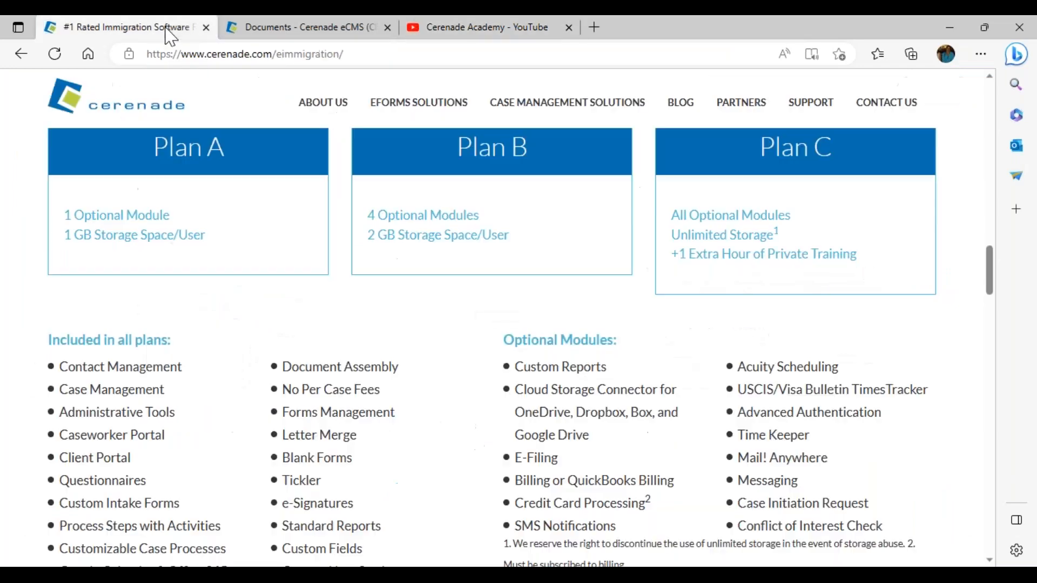
{"action": "scroll", "coordinate": [362, 459], "scroll_direction": "down", "scroll_amount": 2}
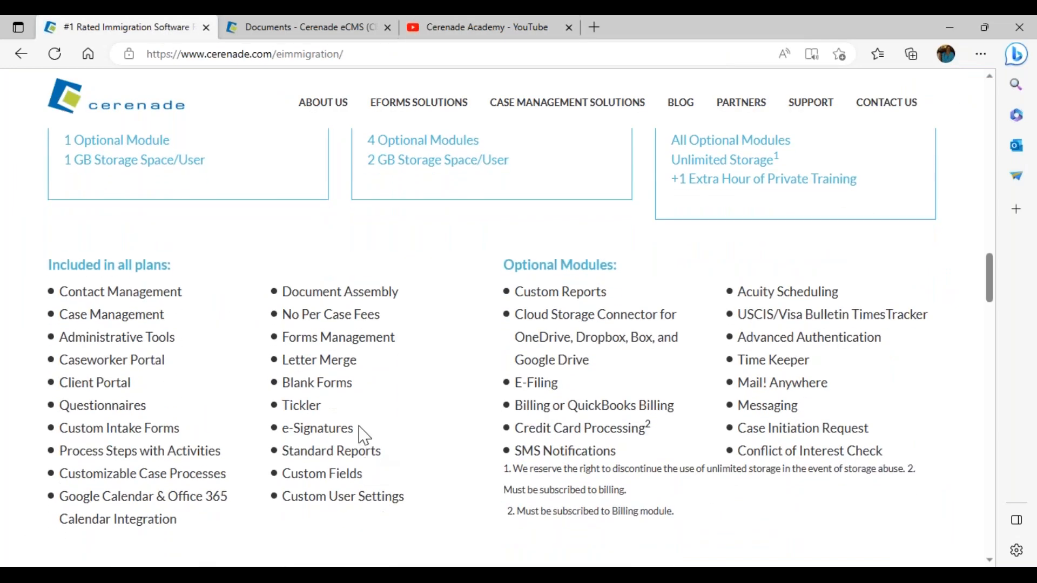
{"action": "left_click_drag", "start_coordinate": [359, 425], "coordinate": [282, 429]}
{"action": "left_click", "coordinate": [408, 435]}
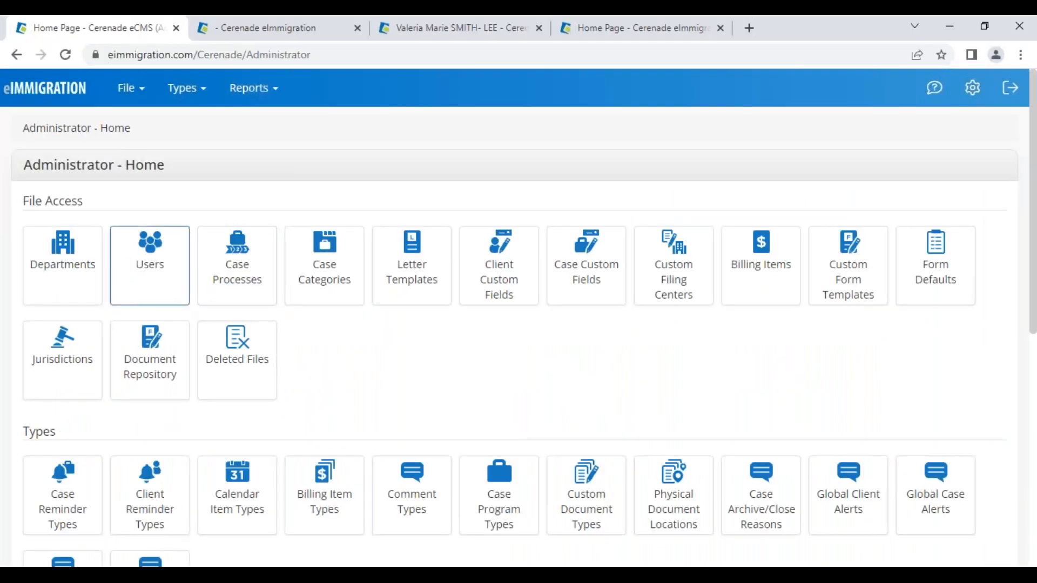
- In Application Settings, toggle Enable e-Signing Forms off and back on so it stays enabled
{"action": "scroll", "coordinate": [151, 262], "scroll_direction": "down", "scroll_amount": 1}
{"action": "scroll", "coordinate": [149, 335], "scroll_direction": "down", "scroll_amount": 6}
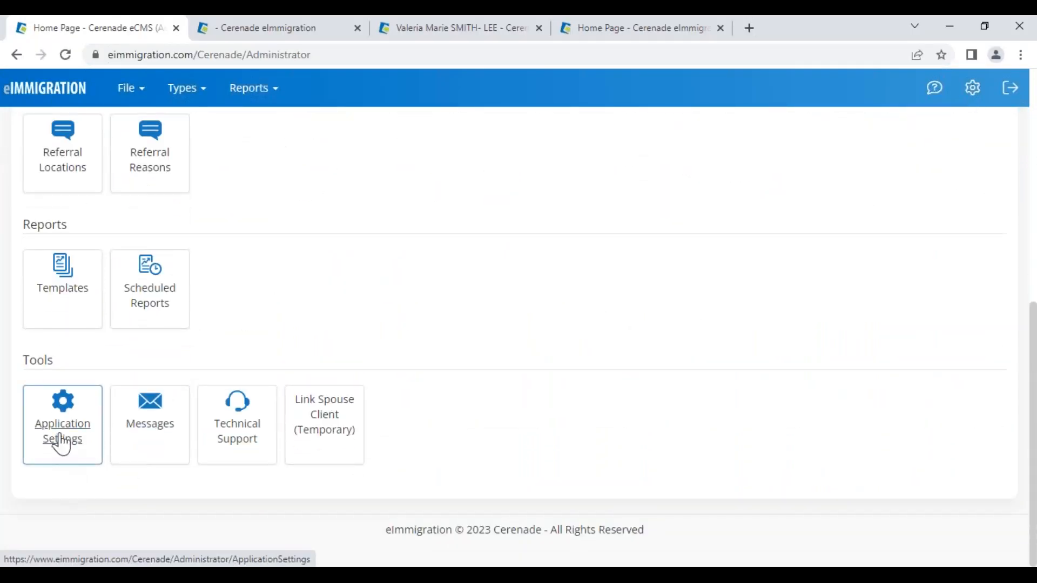
{"action": "left_click", "coordinate": [63, 440]}
{"action": "scroll", "coordinate": [393, 396], "scroll_direction": "down", "scroll_amount": 3}
{"action": "scroll", "coordinate": [392, 396], "scroll_direction": "down", "scroll_amount": 5}
{"action": "left_click", "coordinate": [220, 341]}
{"action": "left_click", "coordinate": [220, 341]}
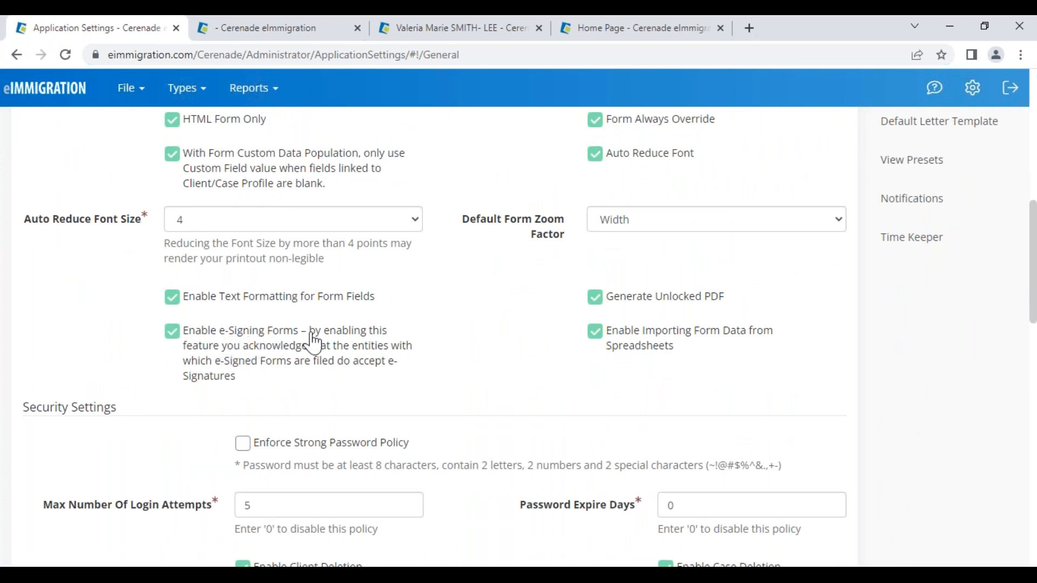
- Open the case's G-28 form, dismiss its notices, and go to page 3
{"action": "left_click", "coordinate": [303, 27]}
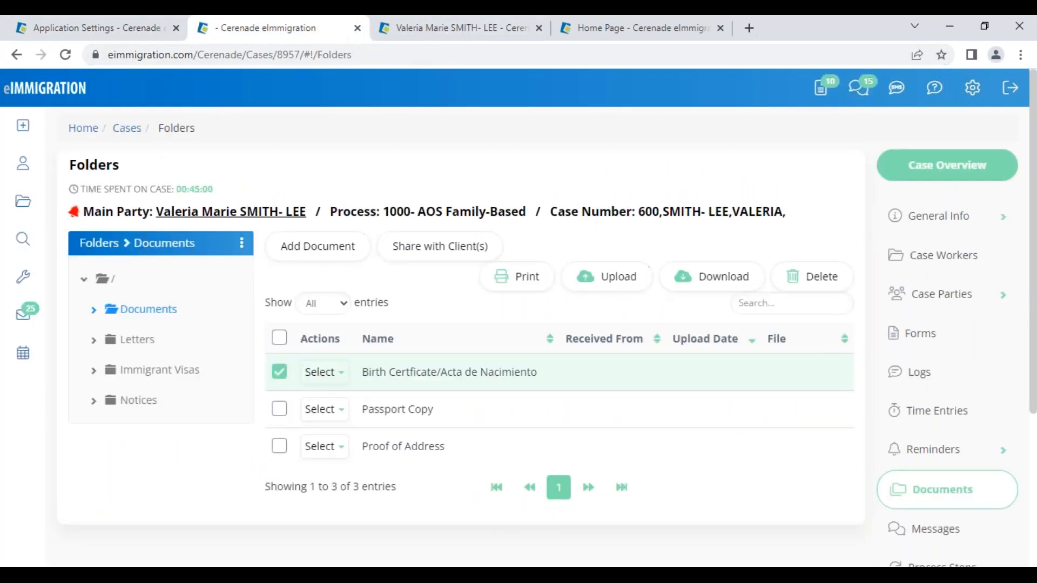
{"action": "left_click", "coordinate": [931, 333]}
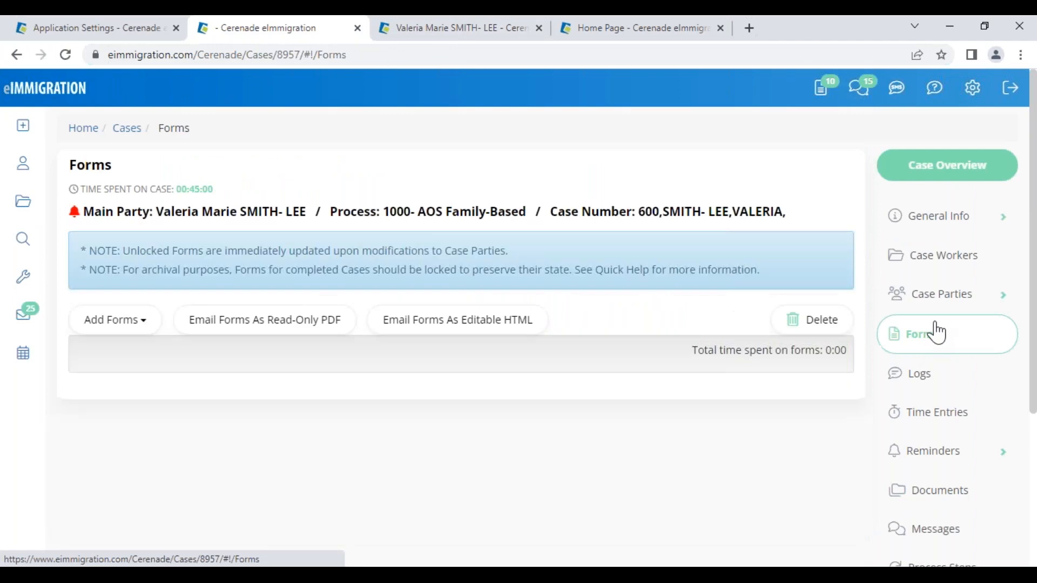
{"action": "left_click", "coordinate": [282, 445]}
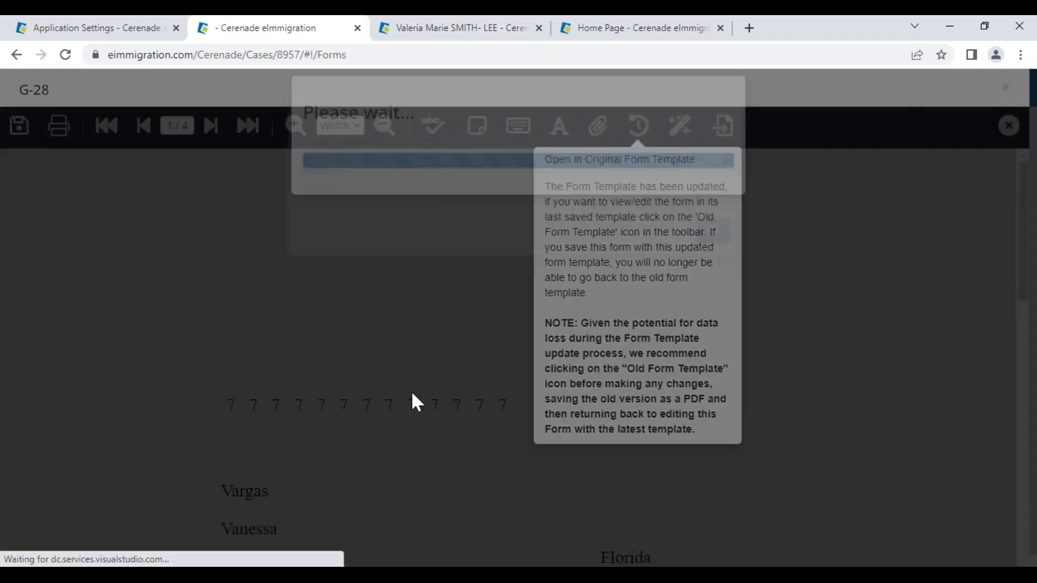
{"action": "left_click", "coordinate": [716, 269]}
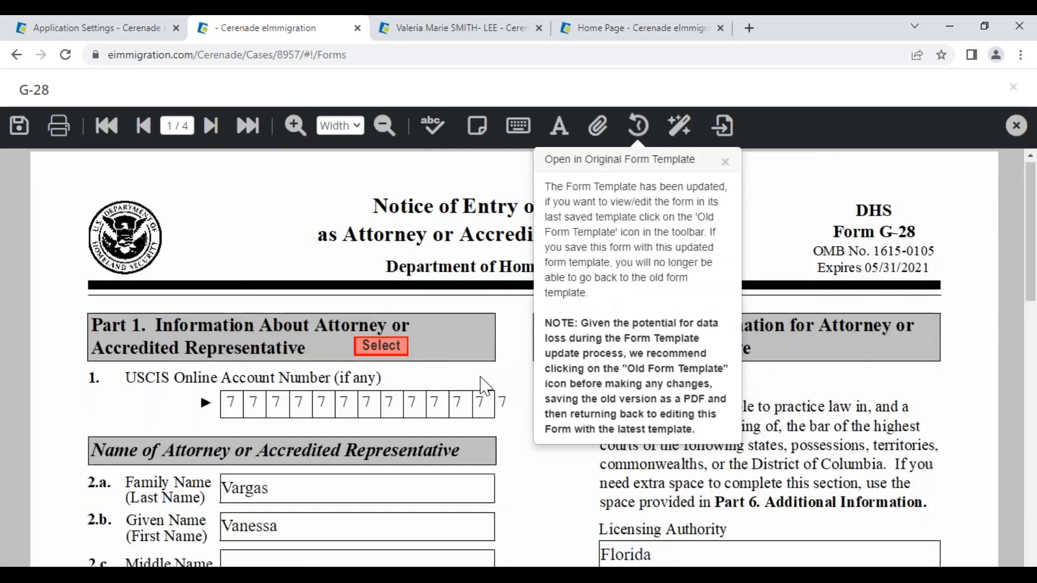
{"action": "scroll", "coordinate": [487, 386], "scroll_direction": "down", "scroll_amount": 8}
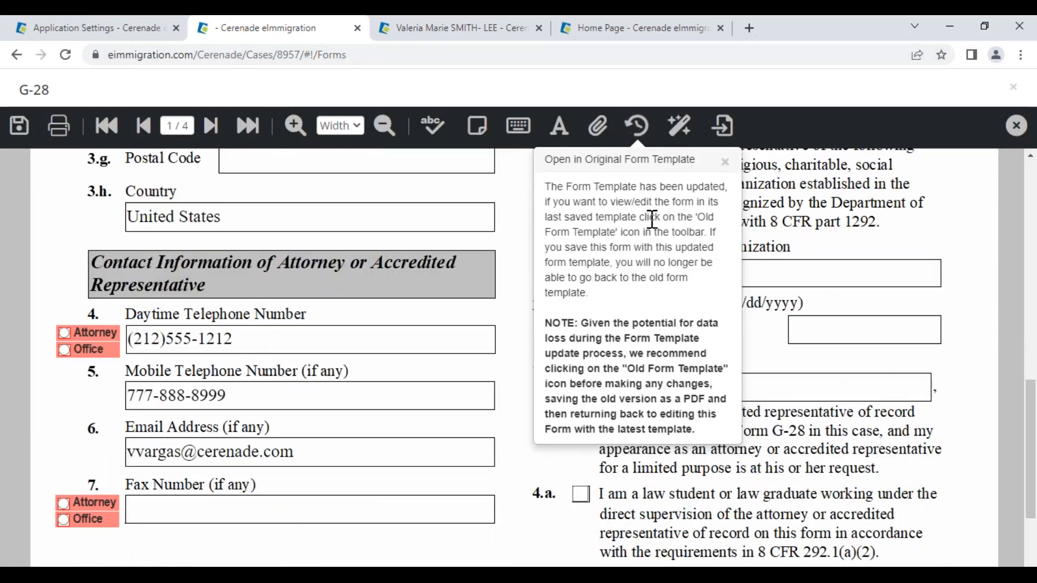
{"action": "left_click", "coordinate": [725, 161]}
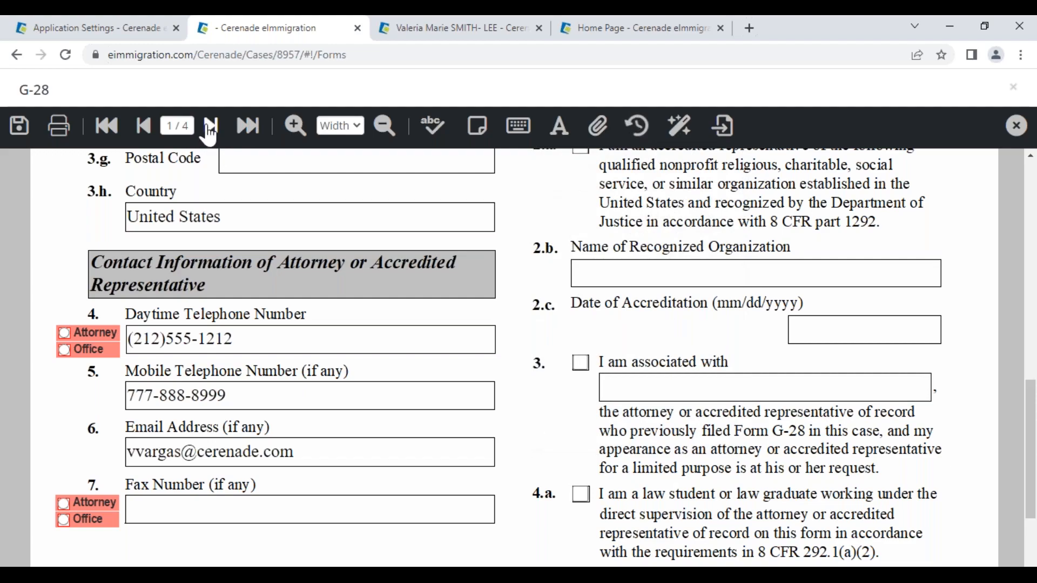
{"action": "left_click", "coordinate": [210, 127]}
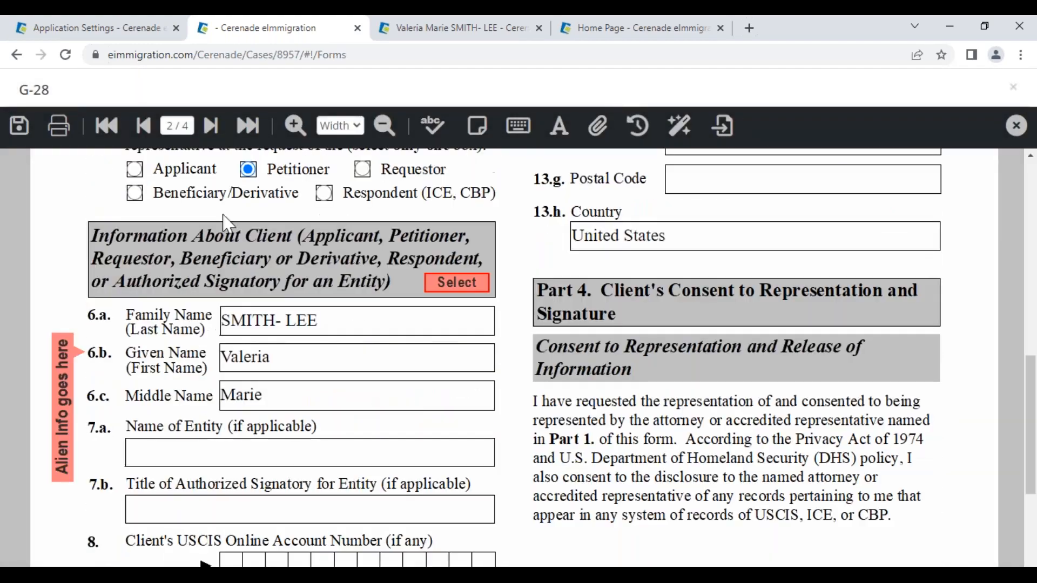
{"action": "left_click", "coordinate": [210, 126]}
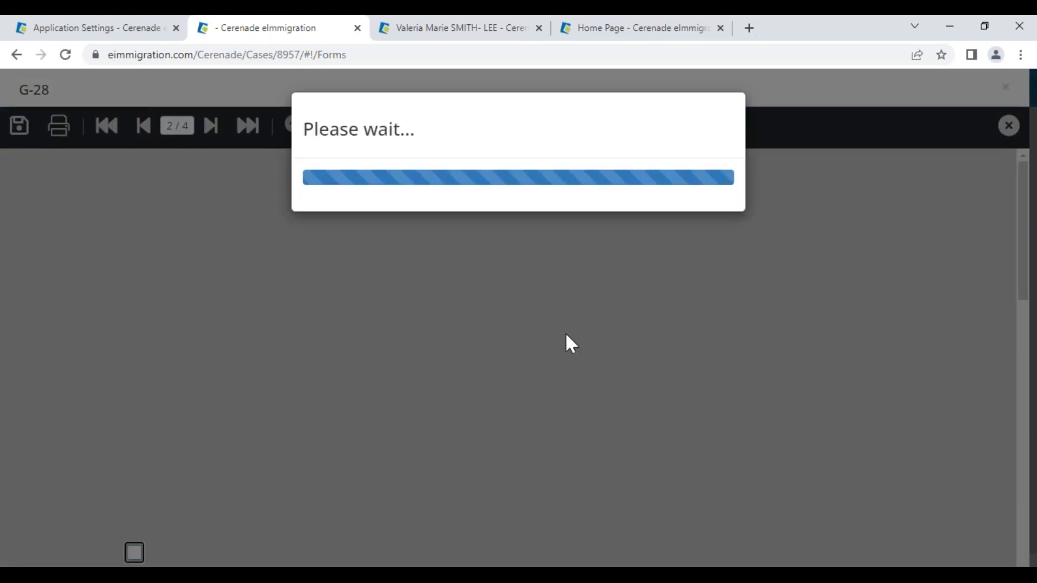
{"action": "scroll", "coordinate": [547, 303], "scroll_direction": "down", "scroll_amount": 3}
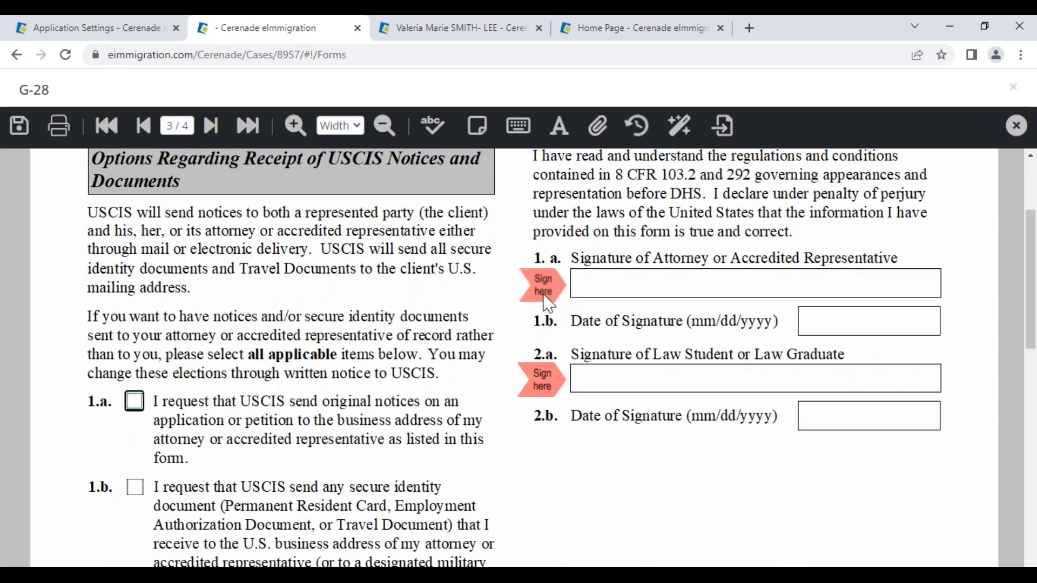
- Sign attorney field 1.a with a typed e-signature of the signer's name and apply it
{"action": "left_click", "coordinate": [549, 291]}
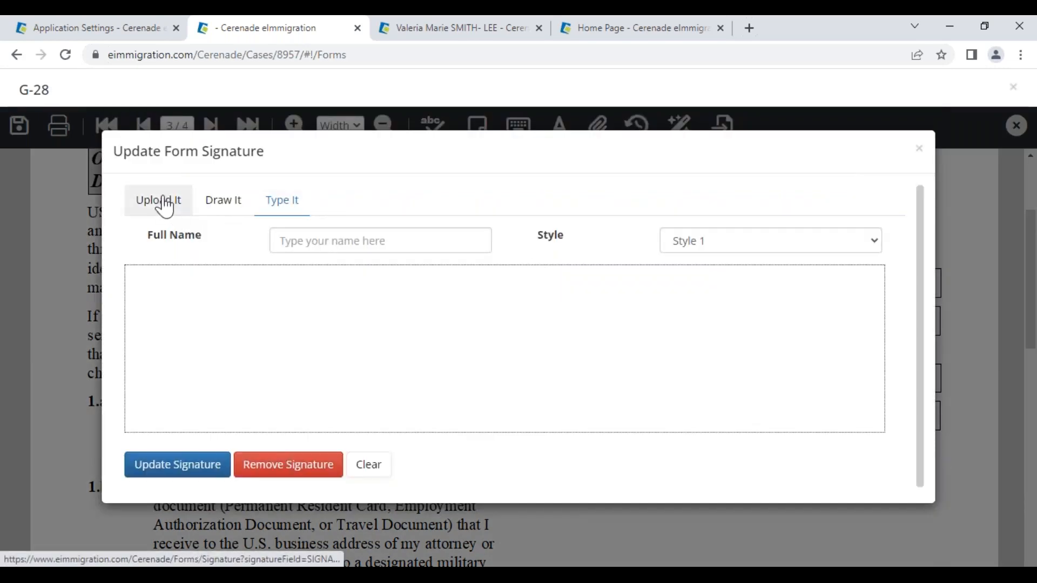
{"action": "left_click", "coordinate": [162, 202]}
{"action": "left_click", "coordinate": [222, 211]}
{"action": "mouse_move", "coordinate": [230, 240]}
{"action": "left_mouse_down"}
{"action": "mouse_move", "coordinate": [292, 337]}
{"action": "mouse_move", "coordinate": [456, 357]}
{"action": "mouse_move", "coordinate": [774, 298]}
{"action": "left_mouse_up"}
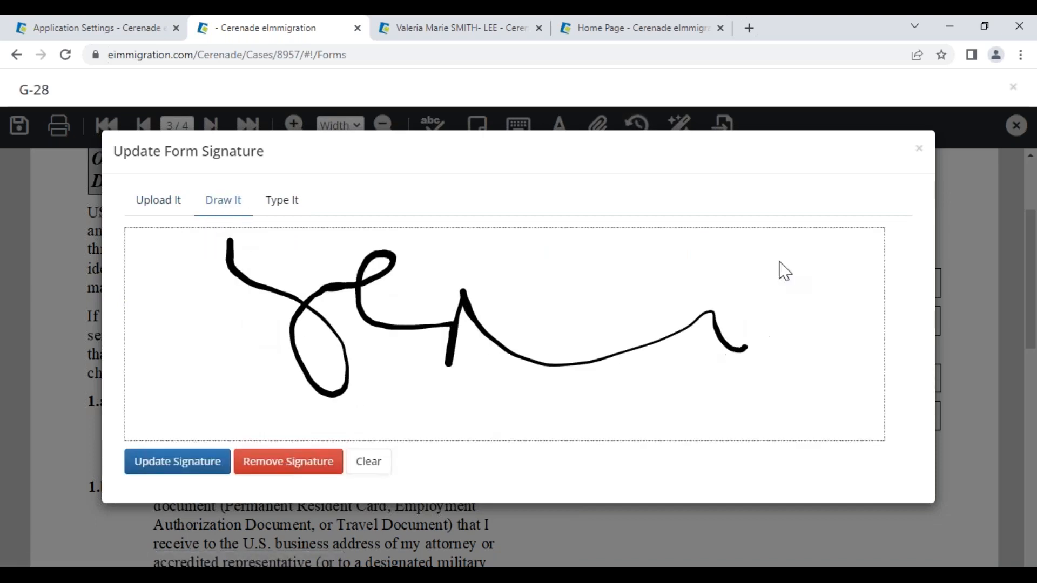
{"action": "left_click", "coordinate": [291, 208]}
{"action": "left_click", "coordinate": [301, 236]}
{"action": "type", "text": "VANES"}
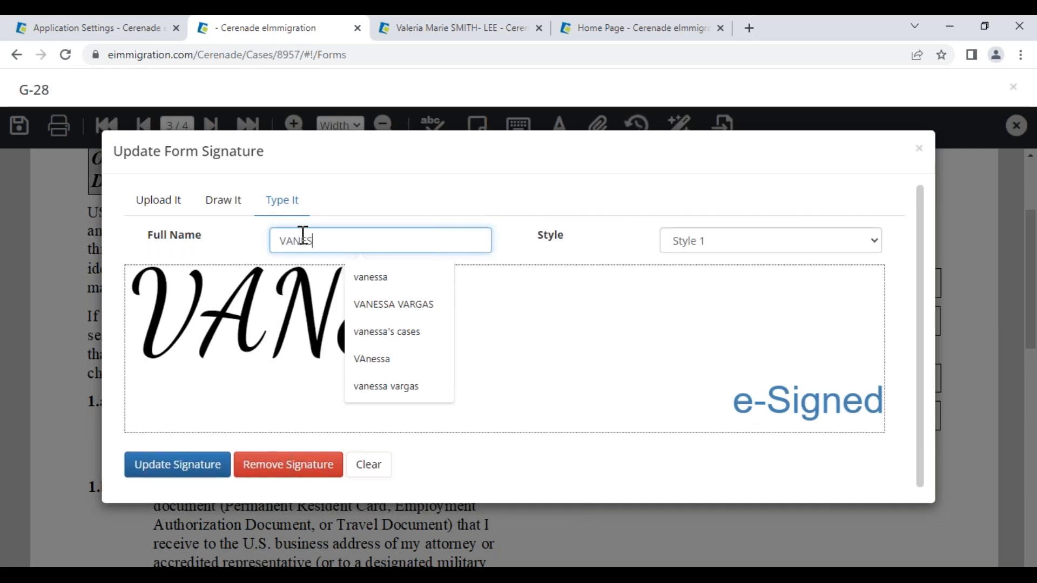
{"action": "type", "text": "SA"}
{"action": "left_click", "coordinate": [193, 469]}
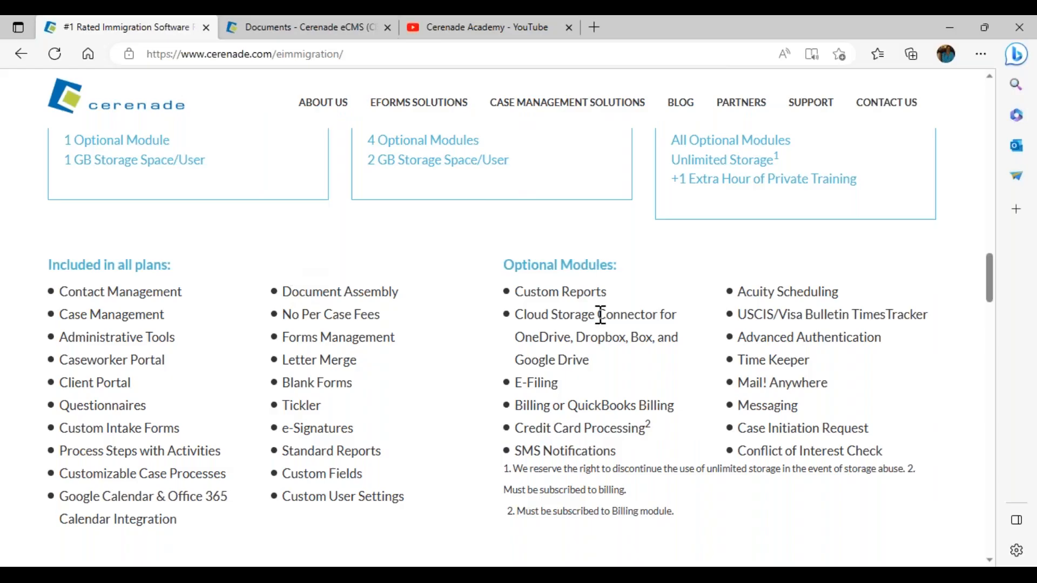
- Select the text 'Credit Card Processing' under Optional Modules on cerenade.com/eimmigration
{"action": "left_click_drag", "start_coordinate": [515, 407], "coordinate": [521, 428]}
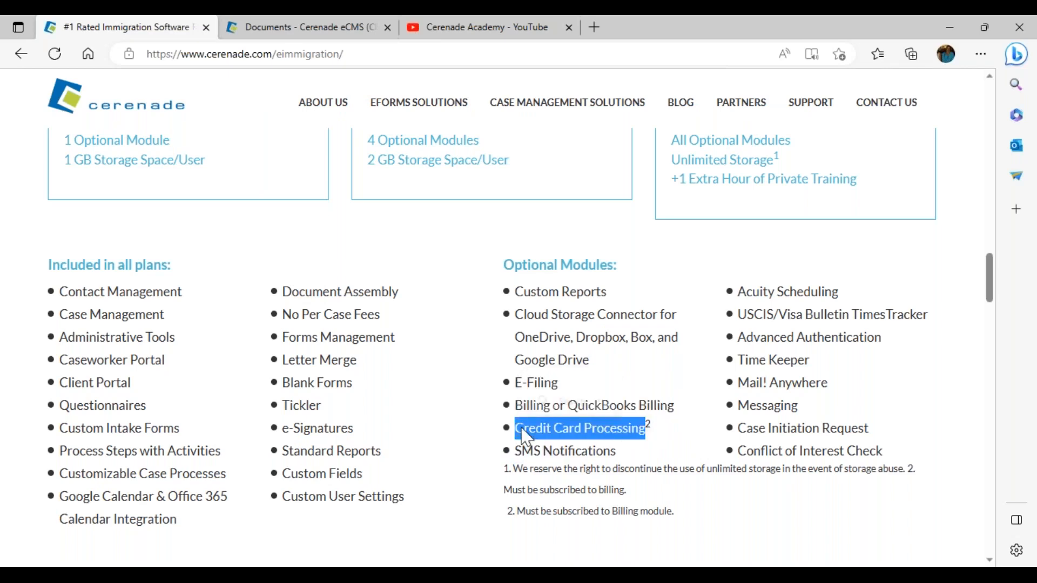